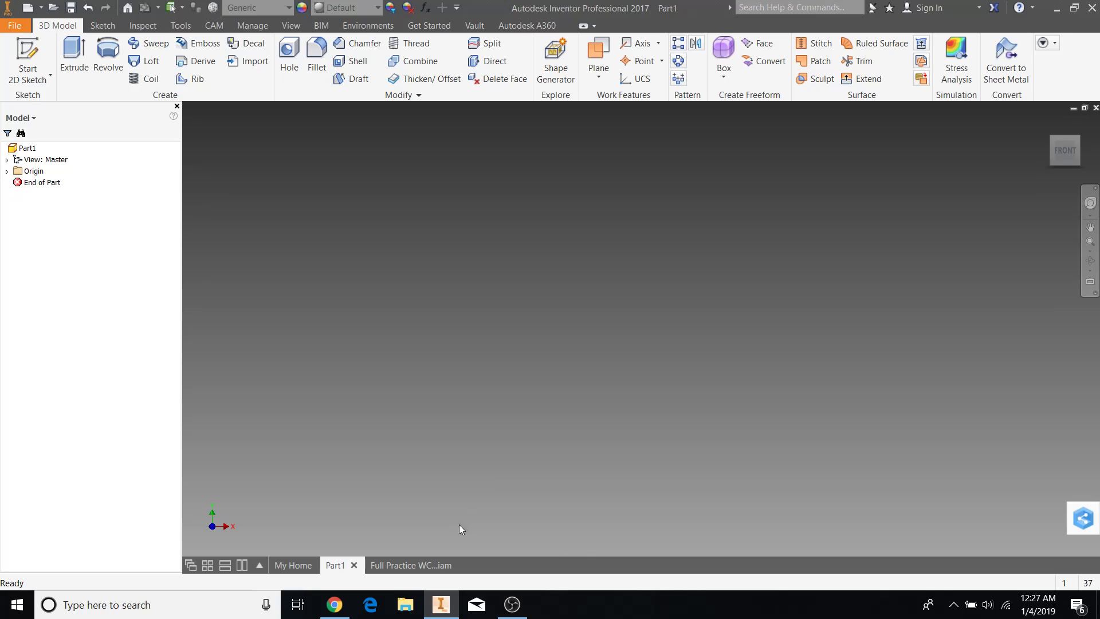
# Switch to the Full Practice WCD assembly and examine its frame rails and gearbox placement.
pyautogui.click(446, 564)
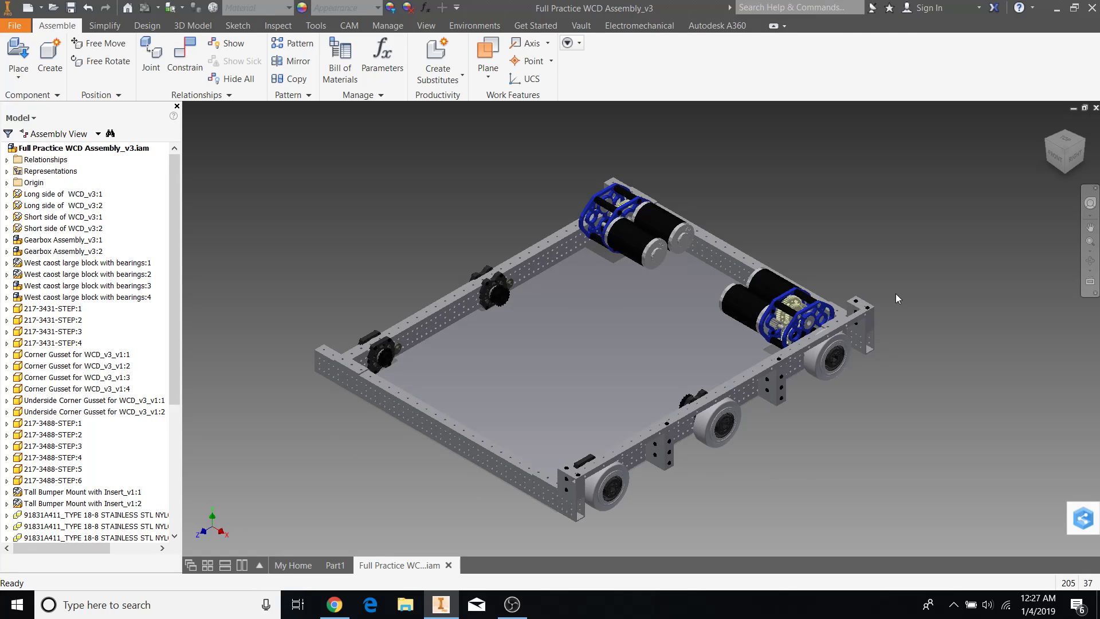
pyautogui.keyDown('shift'); pyautogui.moveTo(861, 404); pyautogui.dragTo(1012, 393, button='middle'); pyautogui.keyUp('shift')
pyautogui.click(637, 431)
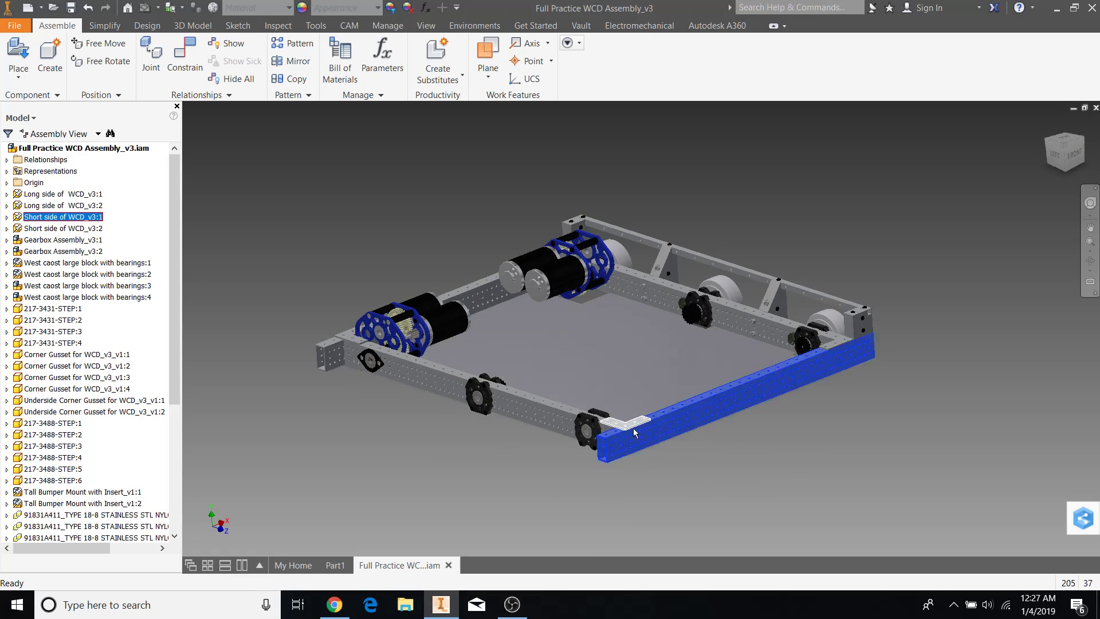
pyautogui.click(537, 415)
pyautogui.keyDown('shift'); pyautogui.moveTo(497, 450); pyautogui.dragTo(499, 456, button='middle'); pyautogui.keyUp('shift')
pyautogui.moveTo(487, 395); pyautogui.dragTo(509, 473, button='middle')
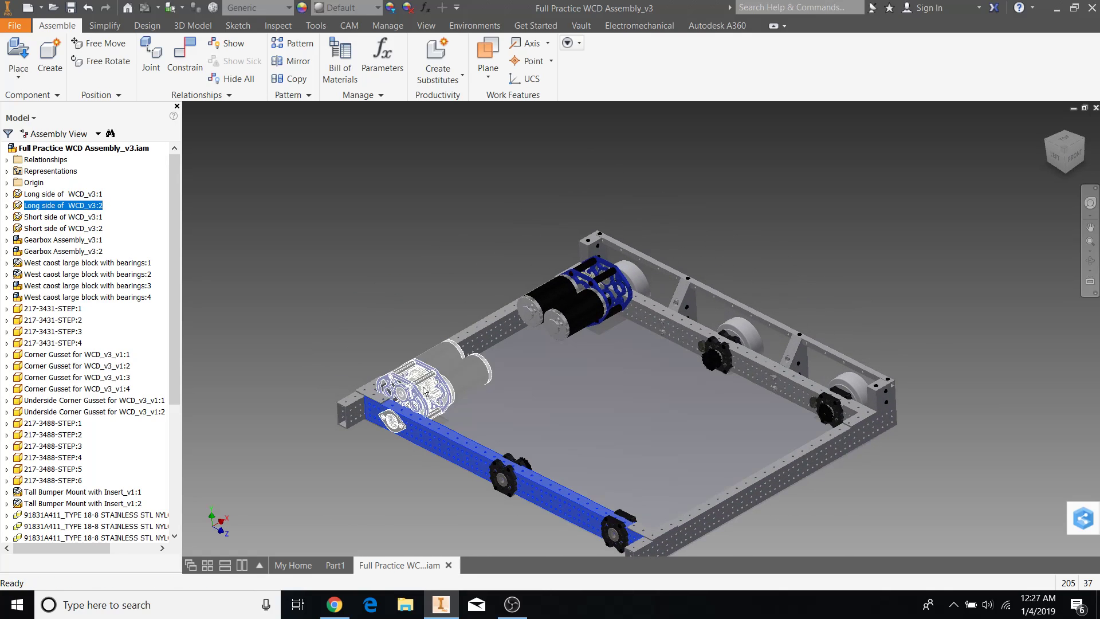
pyautogui.click(439, 379)
pyautogui.press('Escape')
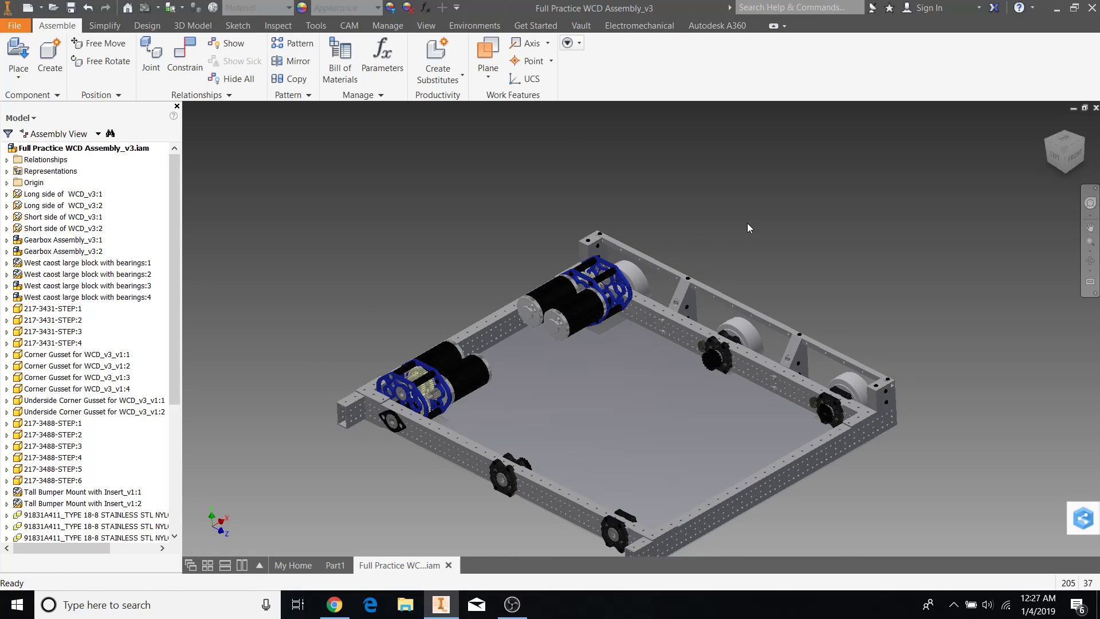
# Examine the sprockets and bearing blocks mounted along the far long side rail.
pyautogui.scroll(-3, 716, 361)
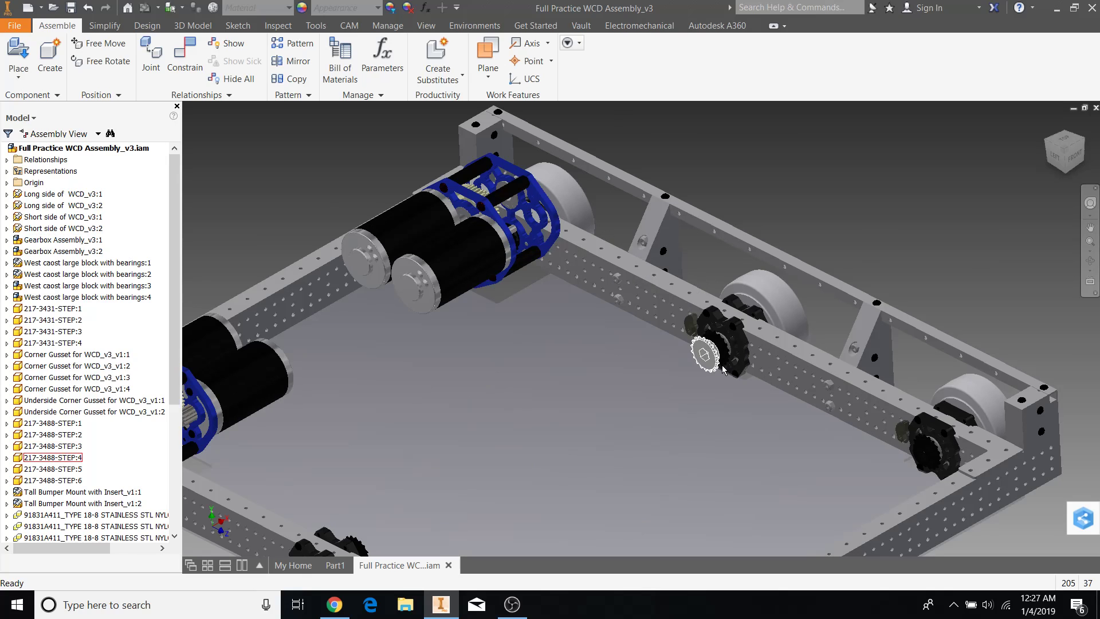
pyautogui.scroll(-3, 721, 368)
pyautogui.scroll(3, 782, 289)
pyautogui.moveTo(796, 286); pyautogui.dragTo(728, 298, button='middle')
pyautogui.click(650, 339)
pyautogui.click(668, 332)
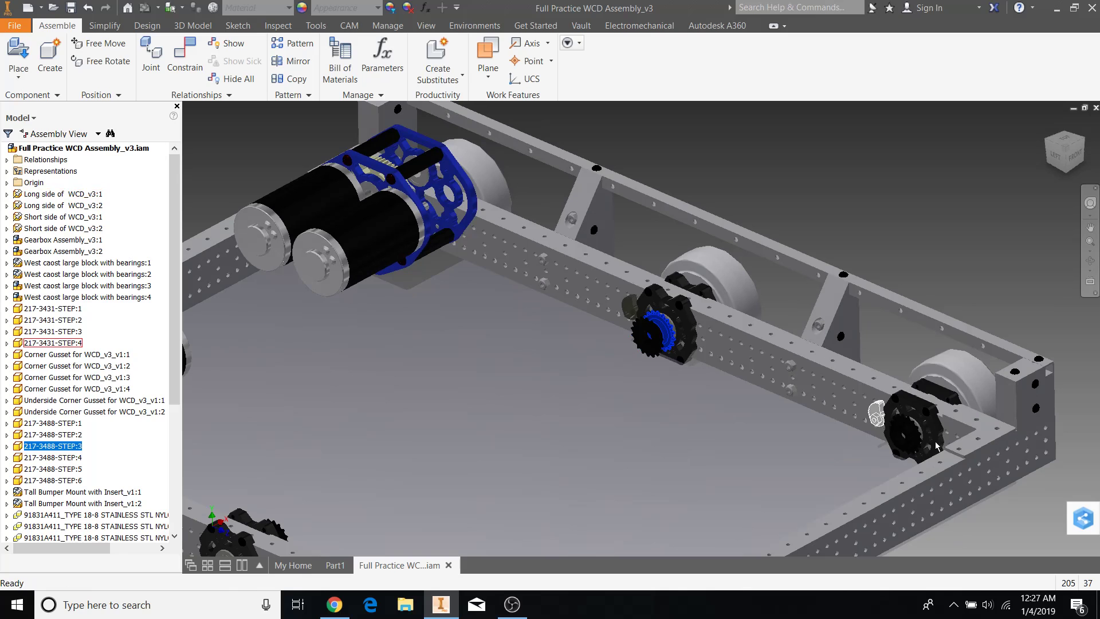
pyautogui.click(911, 440)
pyautogui.click(886, 342)
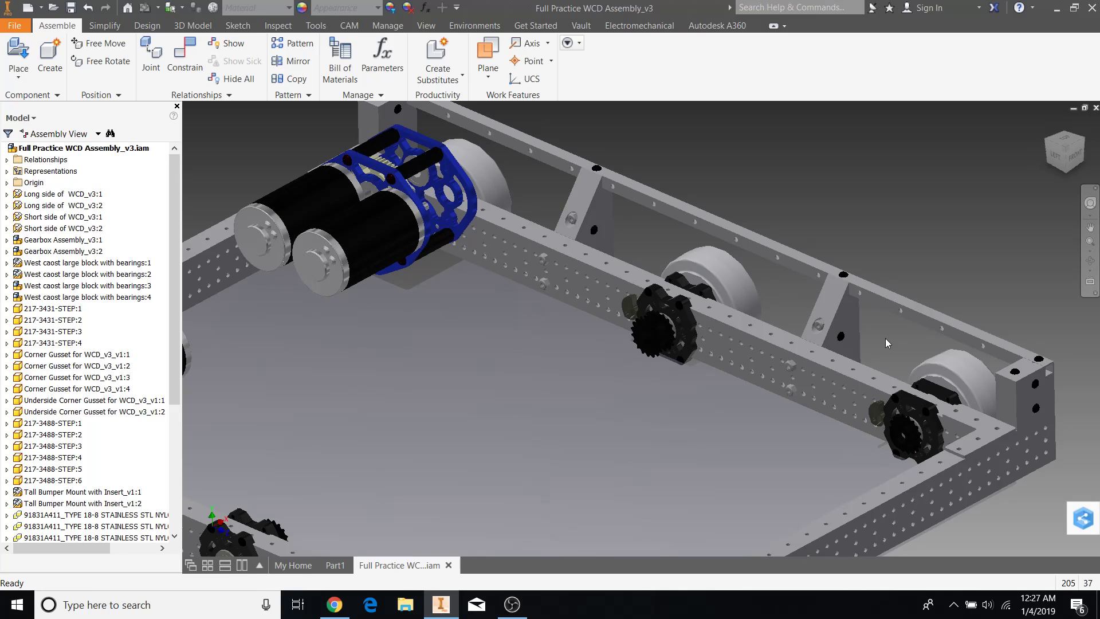
# Examine the middle wheel's bearing block and sprocket in relation to the far gearbox.
pyautogui.scroll(3, 743, 320)
pyautogui.keyDown('shift'); pyautogui.moveTo(743, 319); pyautogui.dragTo(744, 325, button='middle'); pyautogui.keyUp('shift')
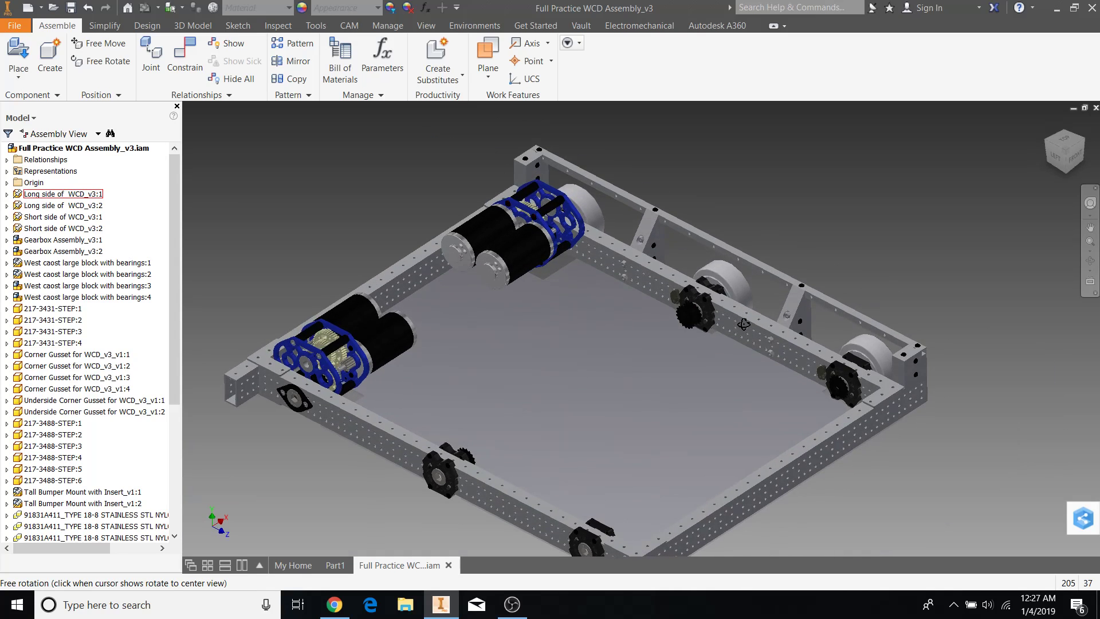
pyautogui.scroll(-5, 590, 253)
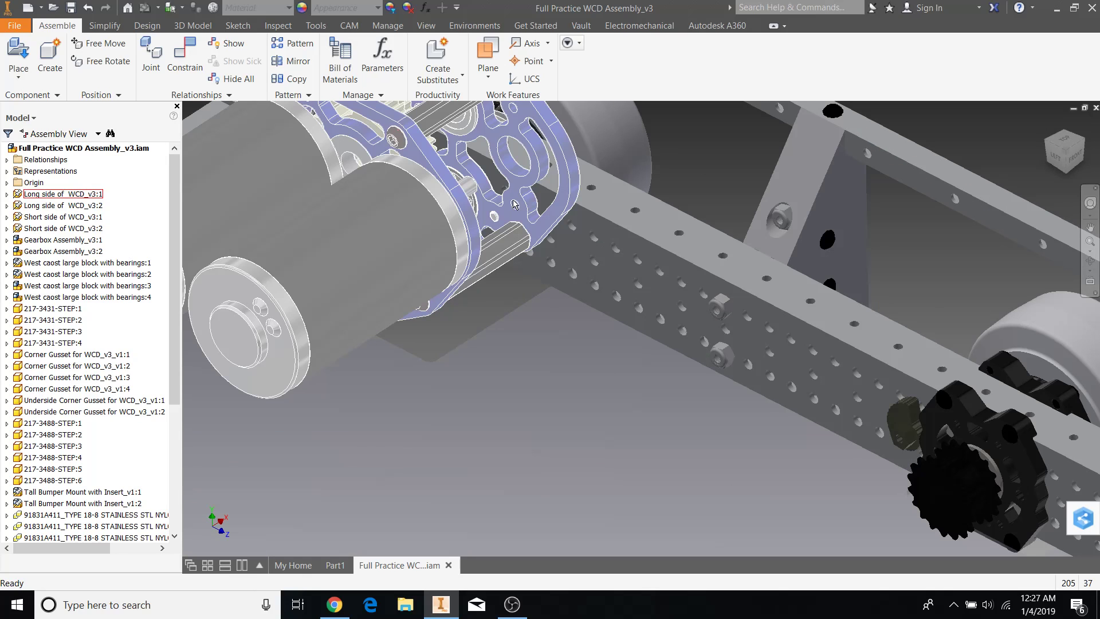
pyautogui.moveTo(968, 421); pyautogui.dragTo(538, 300, button='middle')
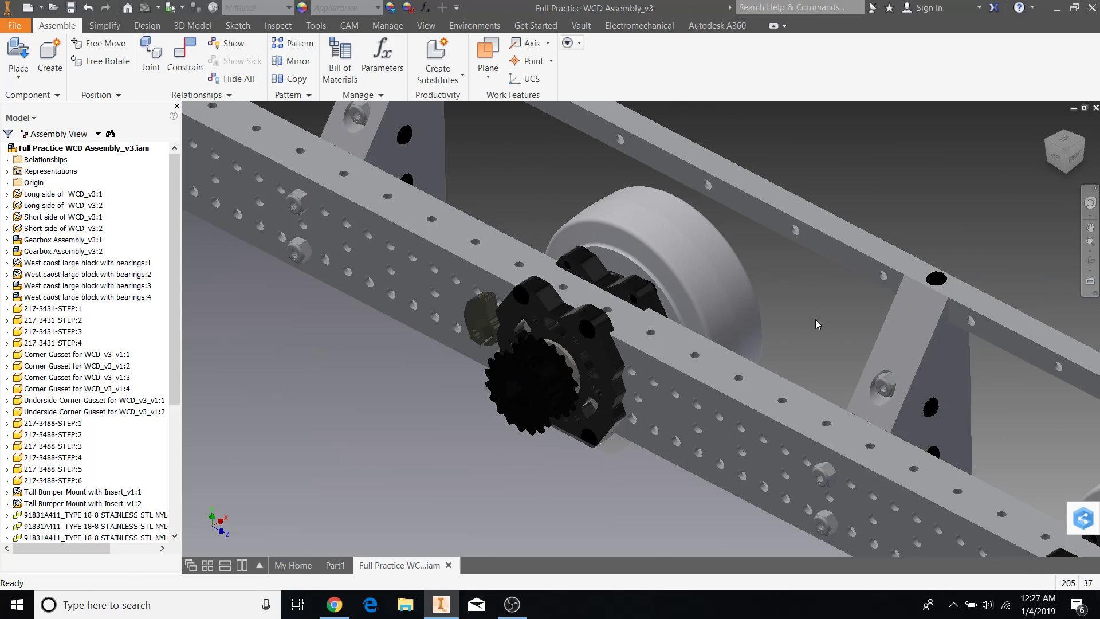
pyautogui.scroll(3, 816, 319)
pyautogui.scroll(2, 818, 322)
pyautogui.keyDown('shift'); pyautogui.moveTo(632, 352); pyautogui.dragTo(634, 343, button='middle'); pyautogui.keyUp('shift')
pyautogui.scroll(-3, 689, 351)
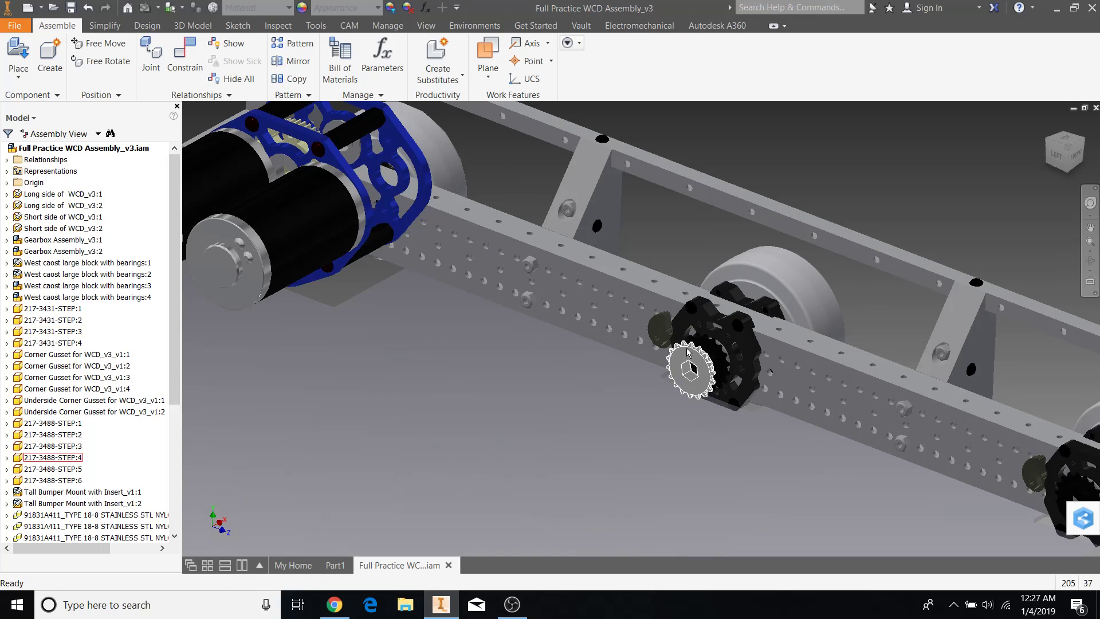
pyautogui.click(744, 332)
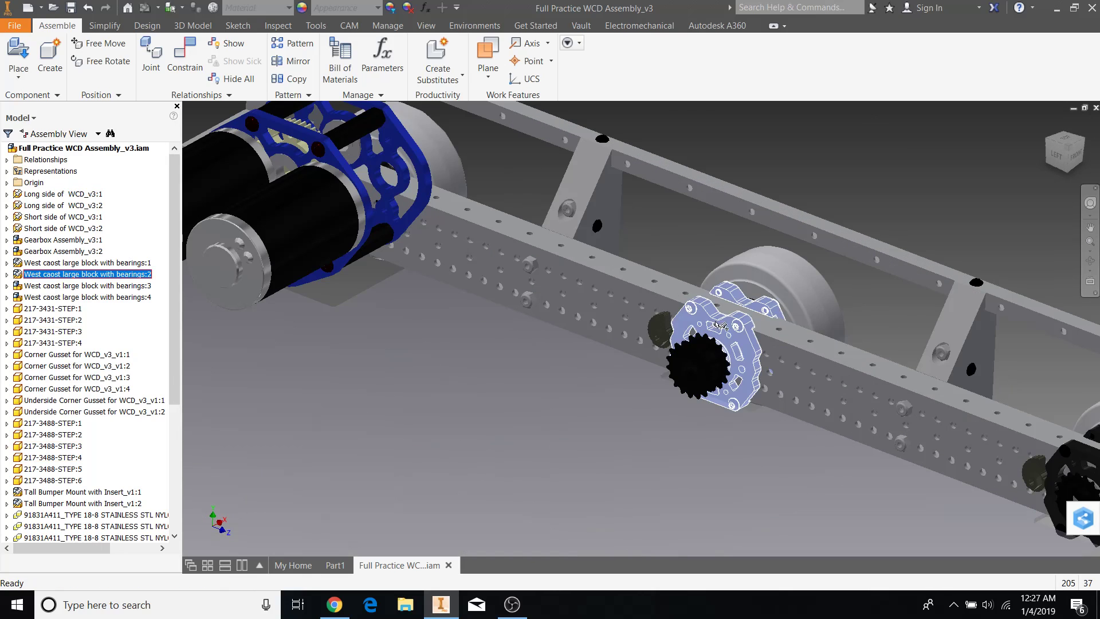
pyautogui.press('Escape')
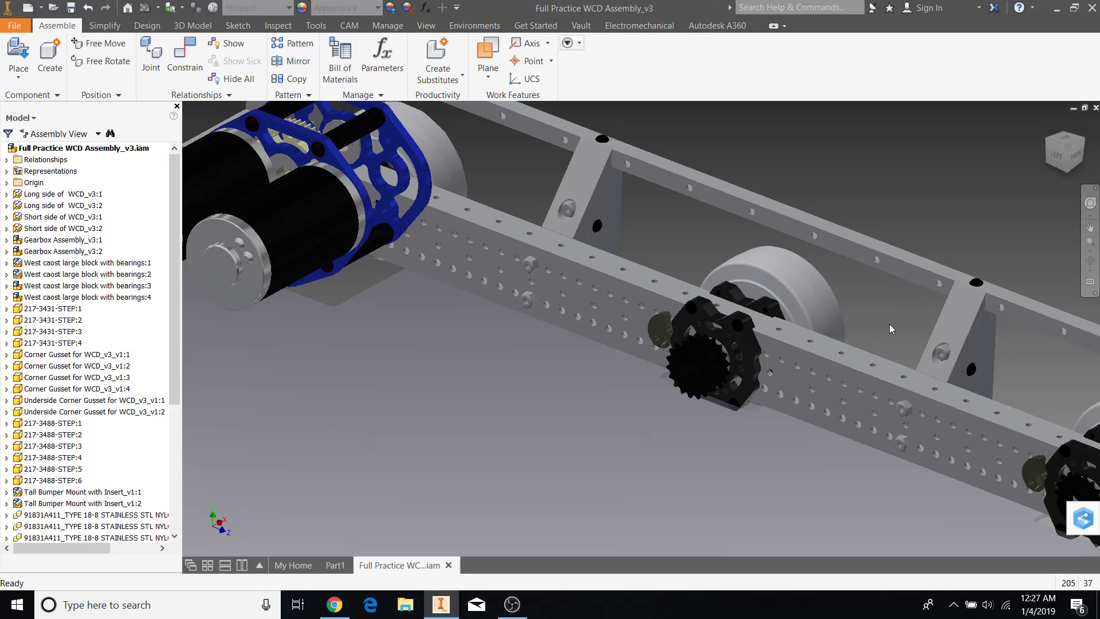
# Examine how the middle bearing block fits on the perforated rail and within the whole chassis.
pyautogui.click(746, 349)
pyautogui.keyDown('shift'); pyautogui.moveTo(796, 327); pyautogui.dragTo(765, 360, button='middle'); pyautogui.keyUp('shift')
pyautogui.moveTo(765, 360); pyautogui.dragTo(723, 403, button='middle')
pyautogui.press('Escape')
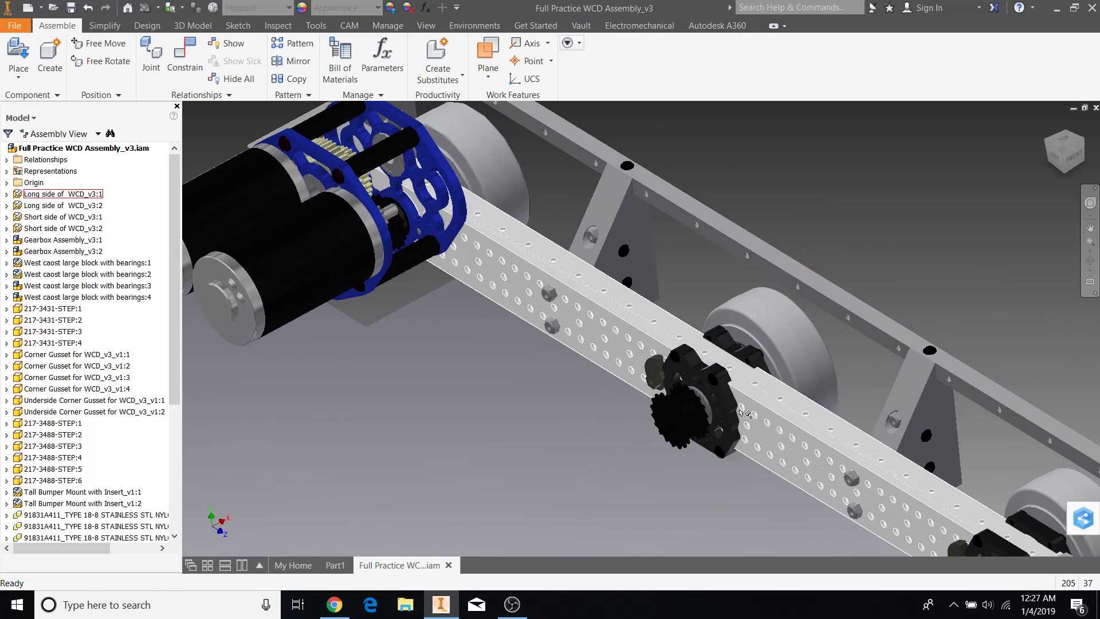
pyautogui.scroll(5, 665, 401)
pyautogui.scroll(-5, 632, 410)
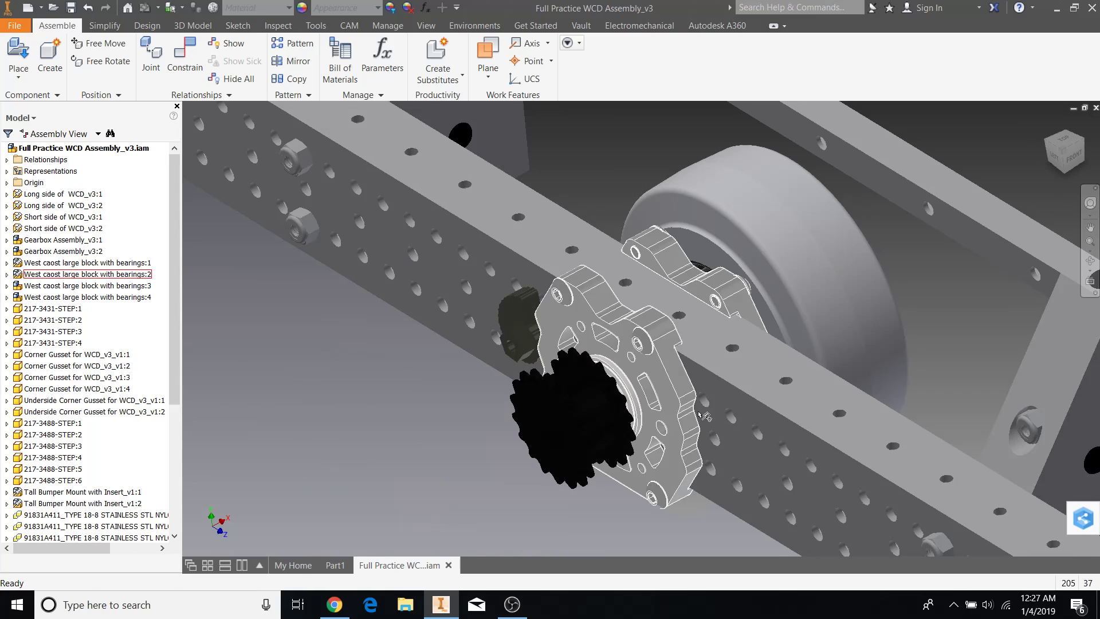
pyautogui.scroll(3, 847, 455)
pyautogui.scroll(-5, 929, 376)
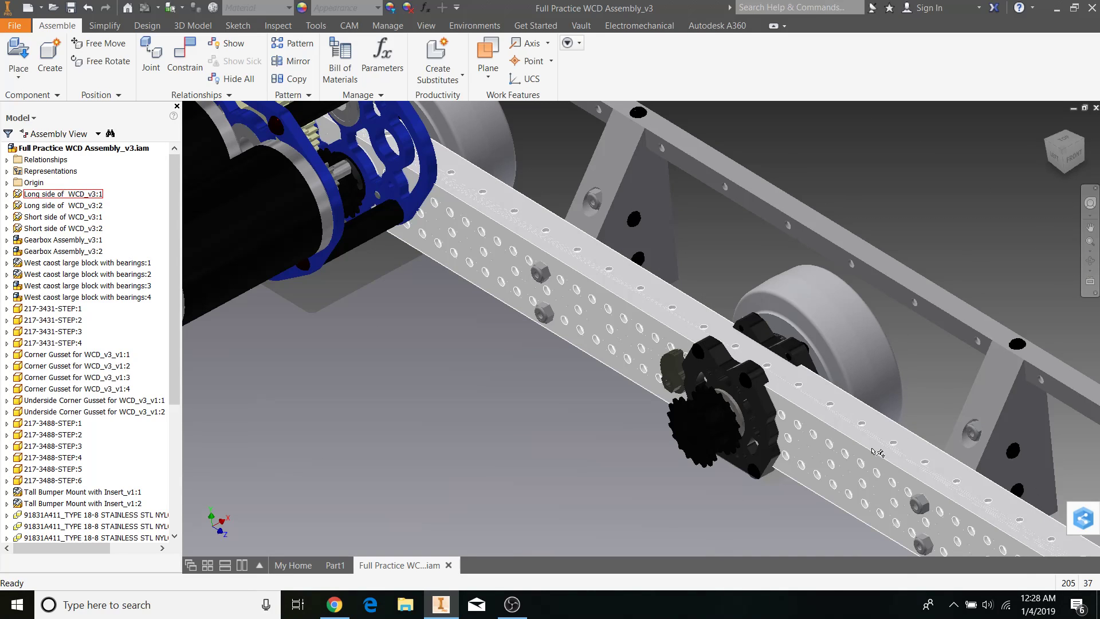
pyautogui.scroll(-4, 949, 391)
pyautogui.keyDown('shift'); pyautogui.moveTo(948, 390); pyautogui.dragTo(960, 387, button='middle'); pyautogui.keyUp('shift')
pyautogui.moveTo(961, 436); pyautogui.dragTo(800, 255, button='middle')
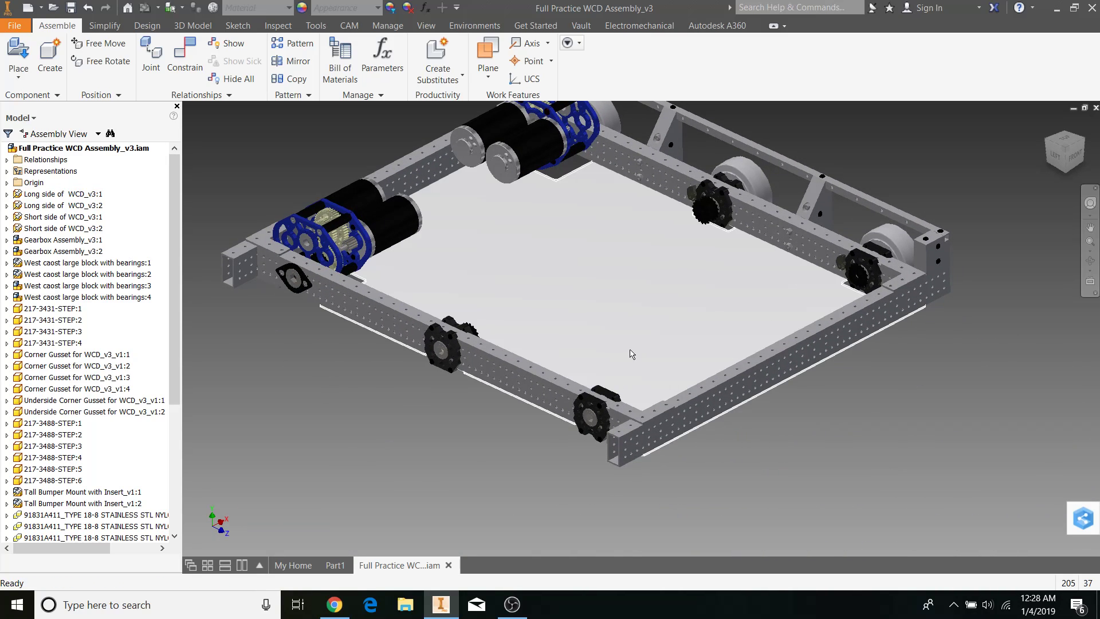
pyautogui.moveTo(702, 307); pyautogui.dragTo(795, 358, button='middle')
pyautogui.scroll(-3, 676, 504)
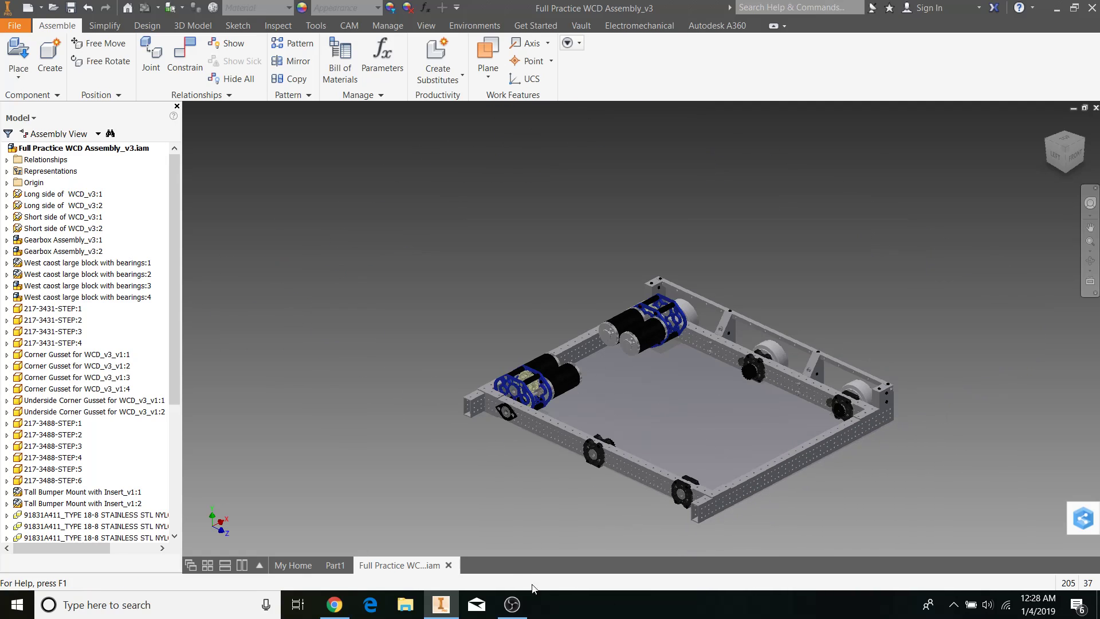
# Examine the near gearbox and its flanged outer bearing on the long side rail.
pyautogui.scroll(3, 483, 505)
pyautogui.scroll(3, 482, 506)
pyautogui.moveTo(524, 456); pyautogui.dragTo(527, 590, button='middle')
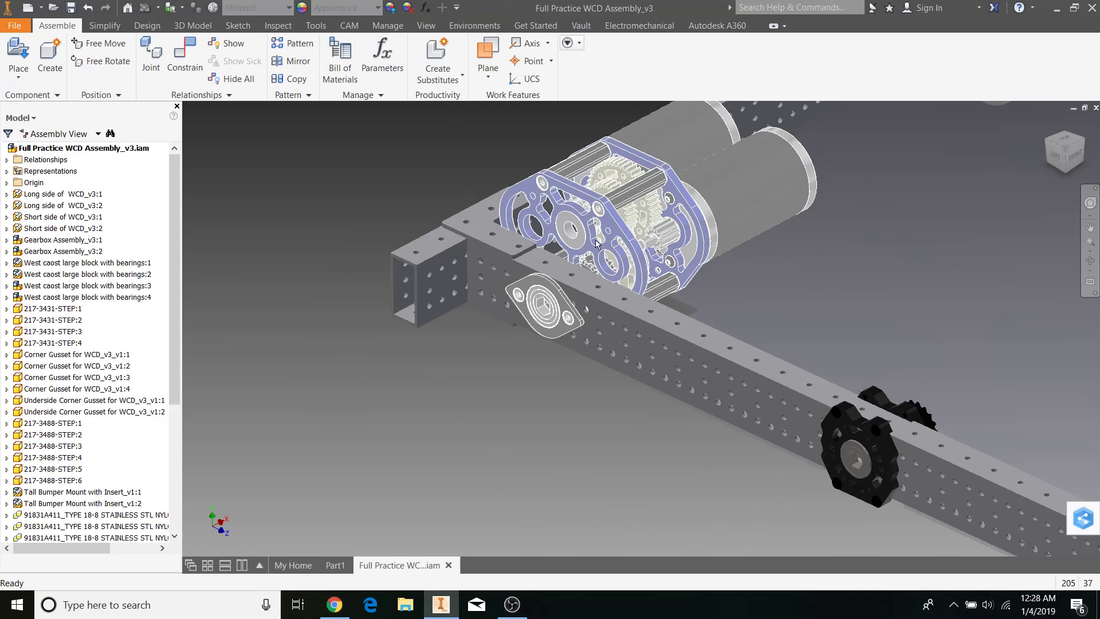
pyautogui.moveTo(563, 202); pyautogui.dragTo(577, 309, button='middle')
pyautogui.scroll(5, 567, 412)
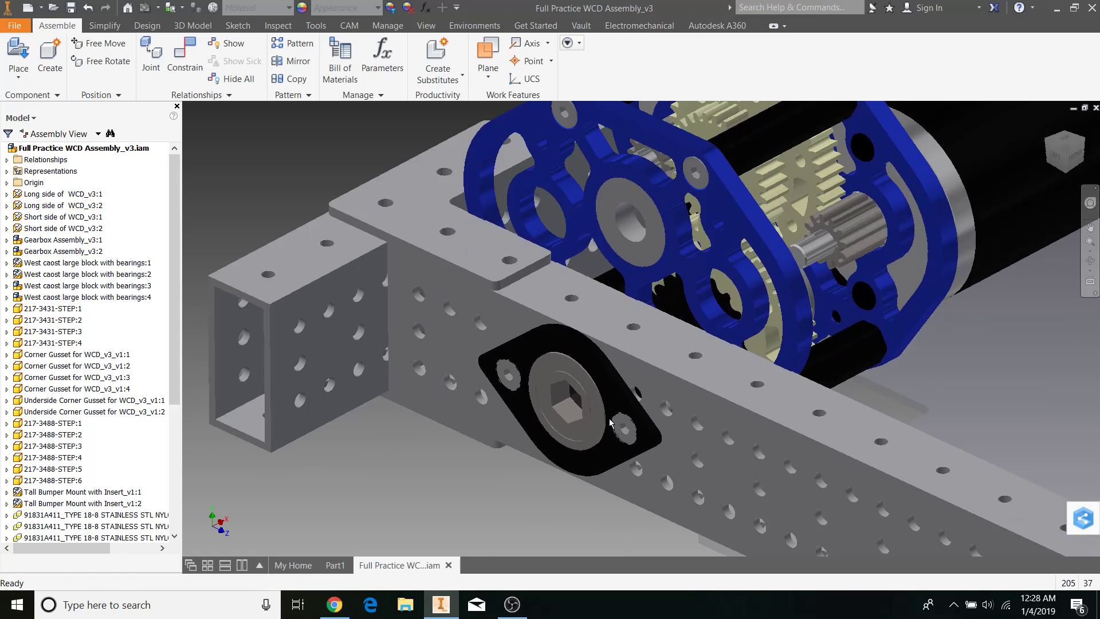
pyautogui.scroll(-5, 453, 487)
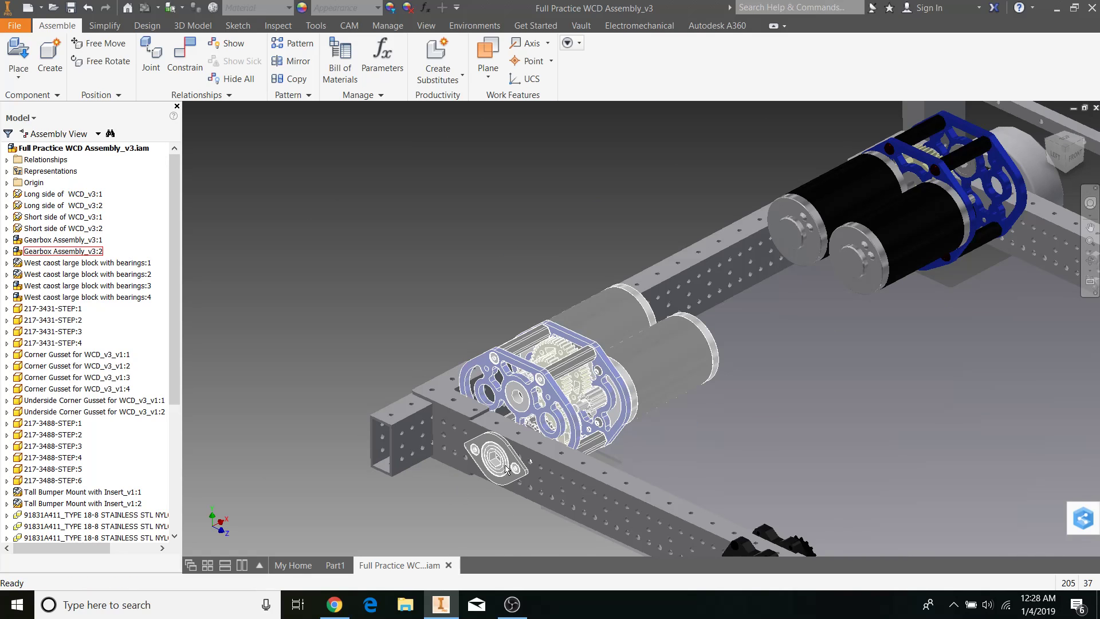
pyautogui.scroll(-2, 493, 478)
pyautogui.scroll(-4, 476, 517)
pyautogui.moveTo(309, 452); pyautogui.dragTo(404, 321, button='middle')
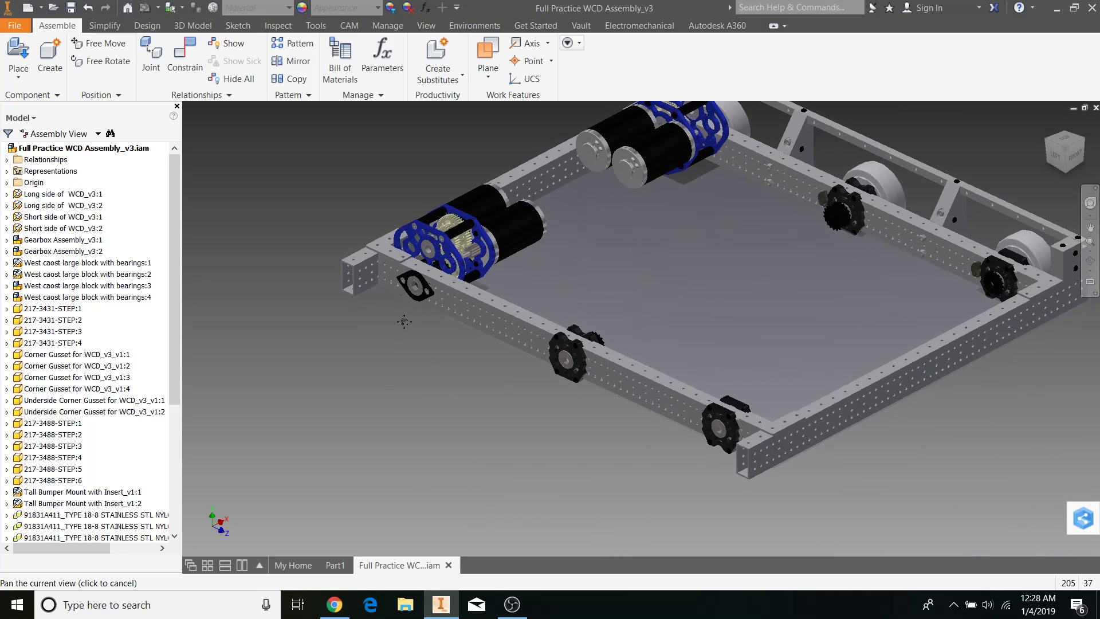
# Examine the middle and end bearing blocks on the near long side rail.
pyautogui.scroll(3, 575, 364)
pyautogui.click(575, 369)
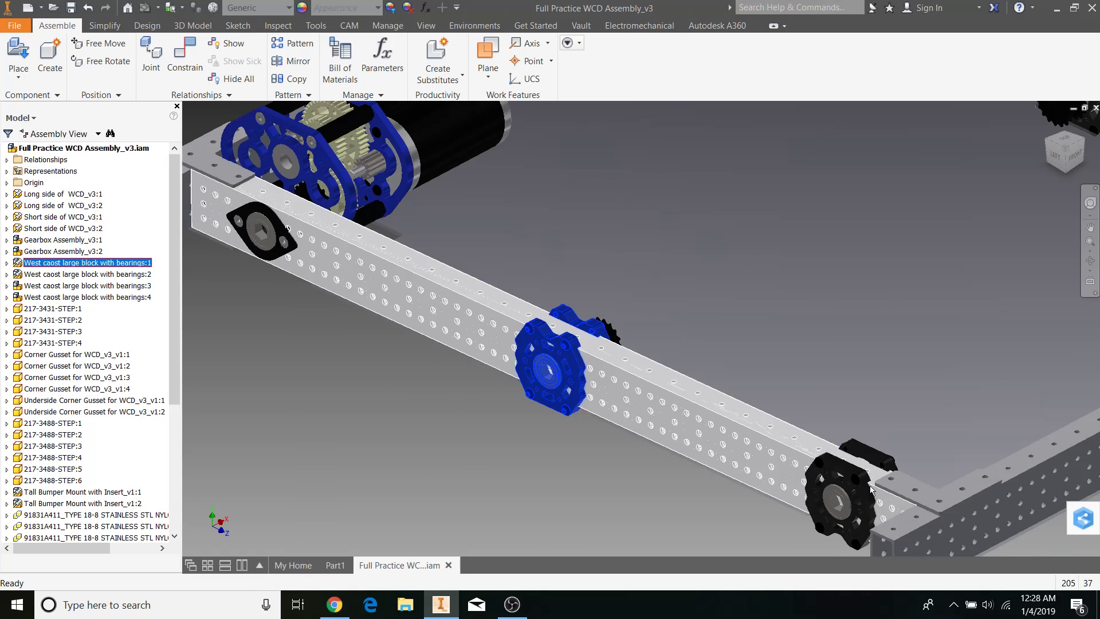
pyautogui.click(828, 501)
pyautogui.click(700, 505)
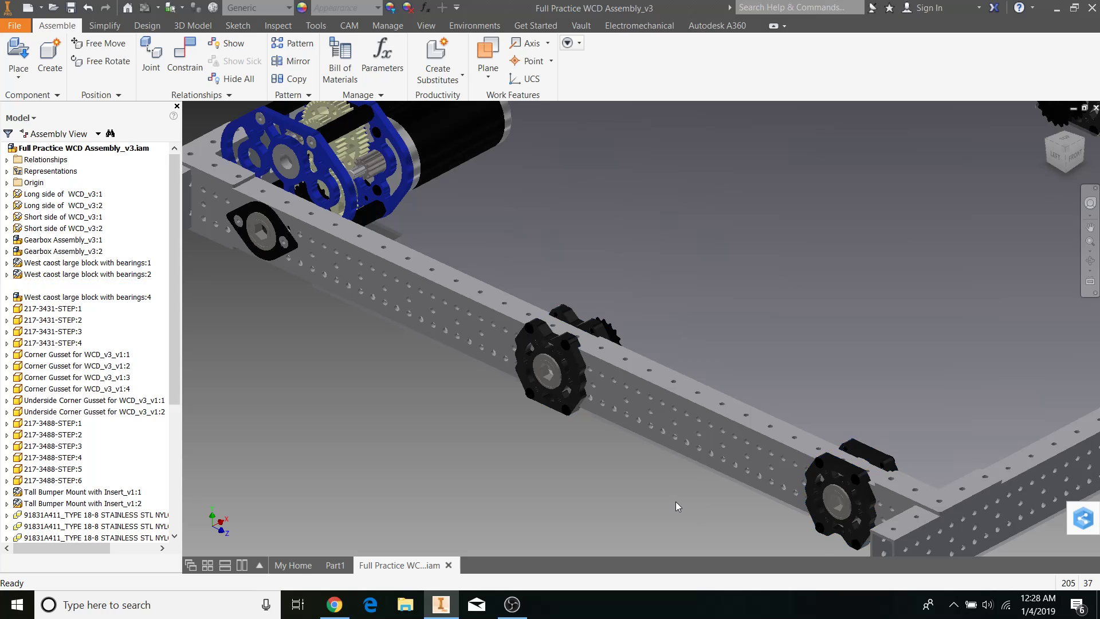
pyautogui.scroll(-3, 641, 510)
pyautogui.keyDown('shift'); pyautogui.moveTo(641, 510); pyautogui.dragTo(673, 487, button='middle'); pyautogui.keyUp('shift')
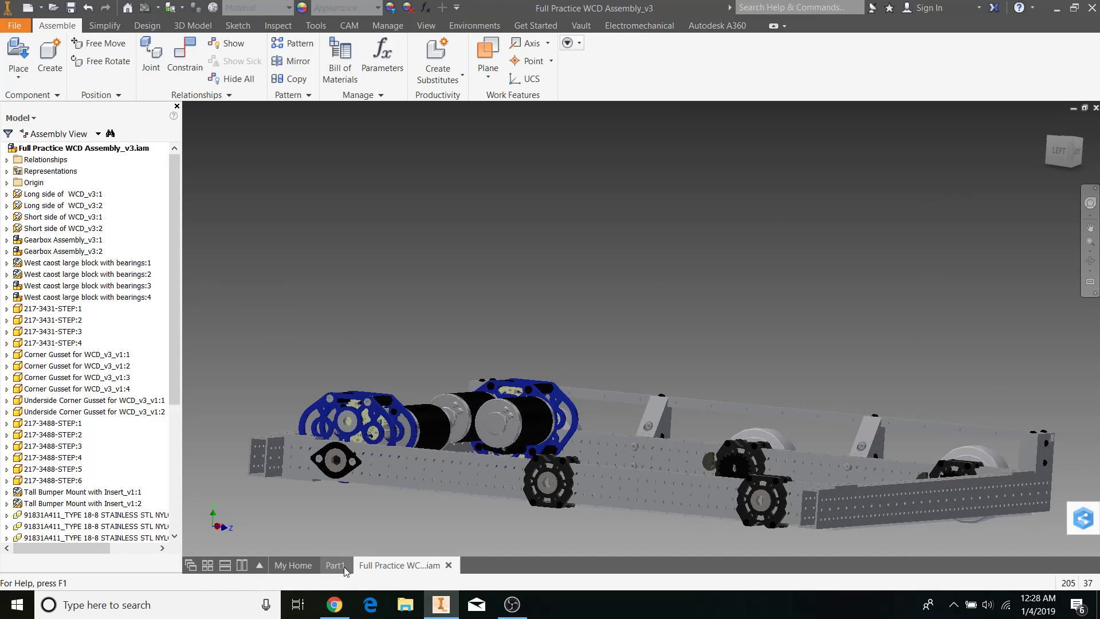
# Return to Part1 and start a 2D sketch on the front (XY) origin plane.
pyautogui.click(342, 566)
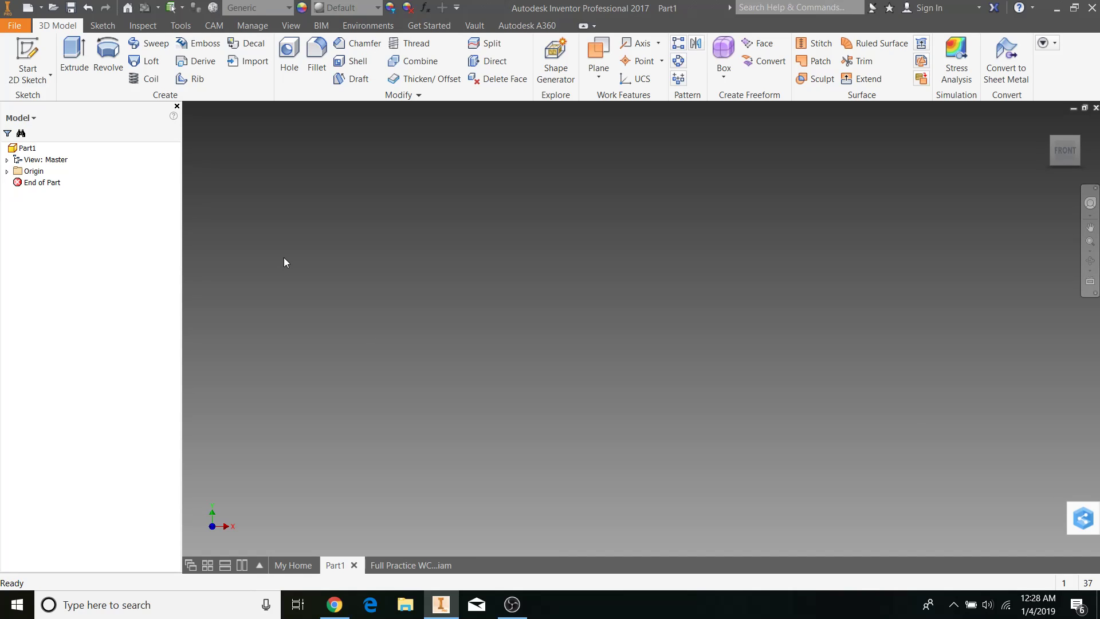
pyautogui.click(27, 54)
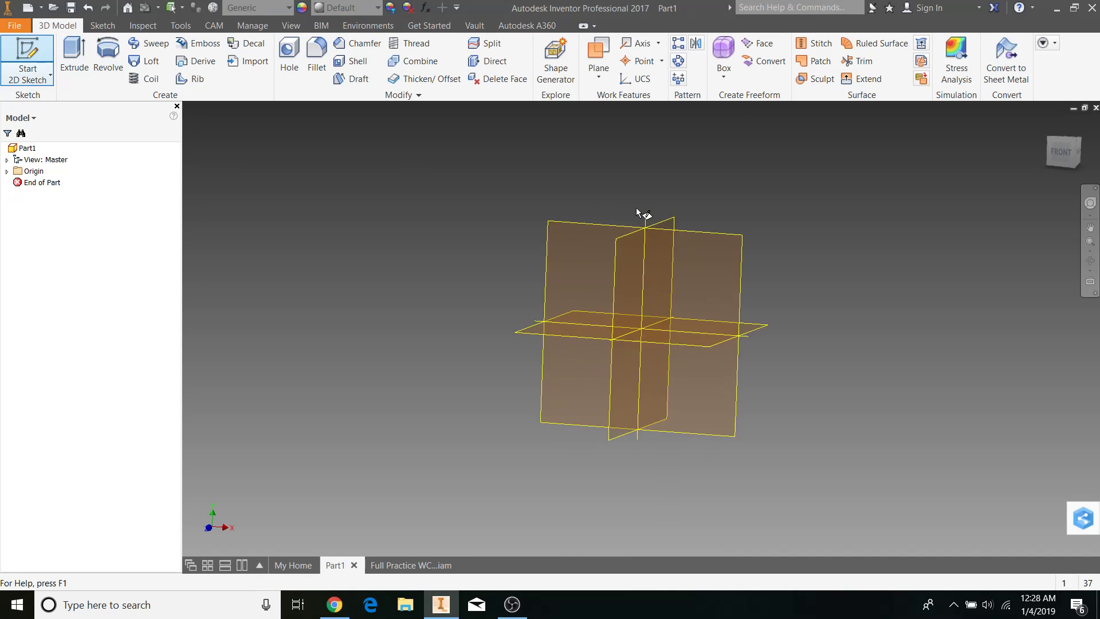
pyautogui.click(679, 231)
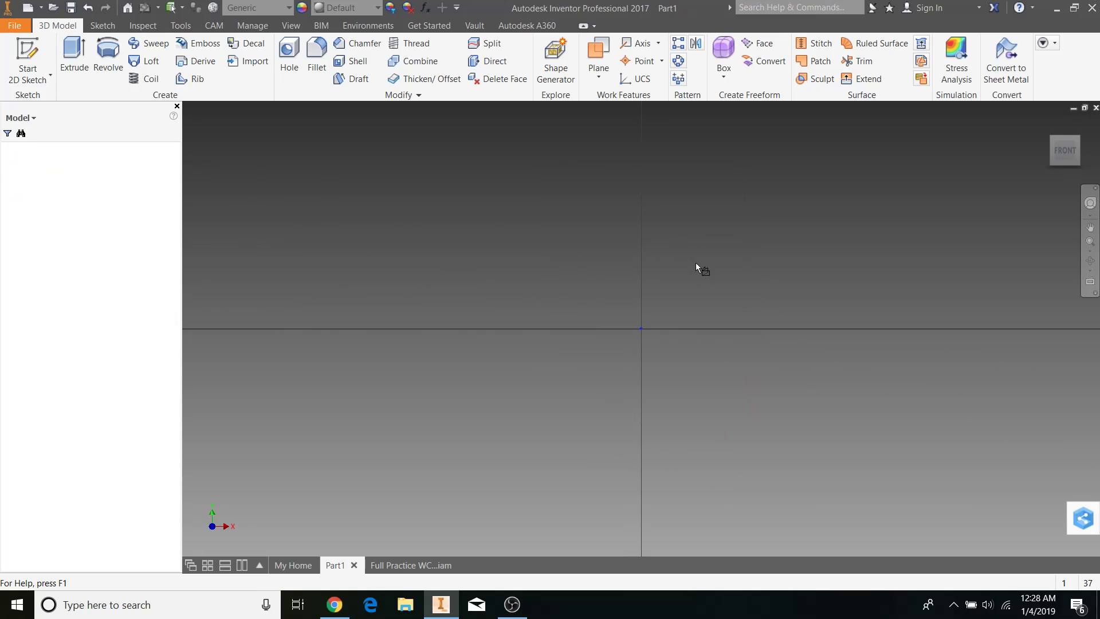
pyautogui.moveTo(701, 268)
pyautogui.mouseDown(button='middle')
pyautogui.moveTo(639, 354)
pyautogui.moveTo(505, 386)
pyautogui.moveTo(489, 404)
pyautogui.mouseUp(button='middle')
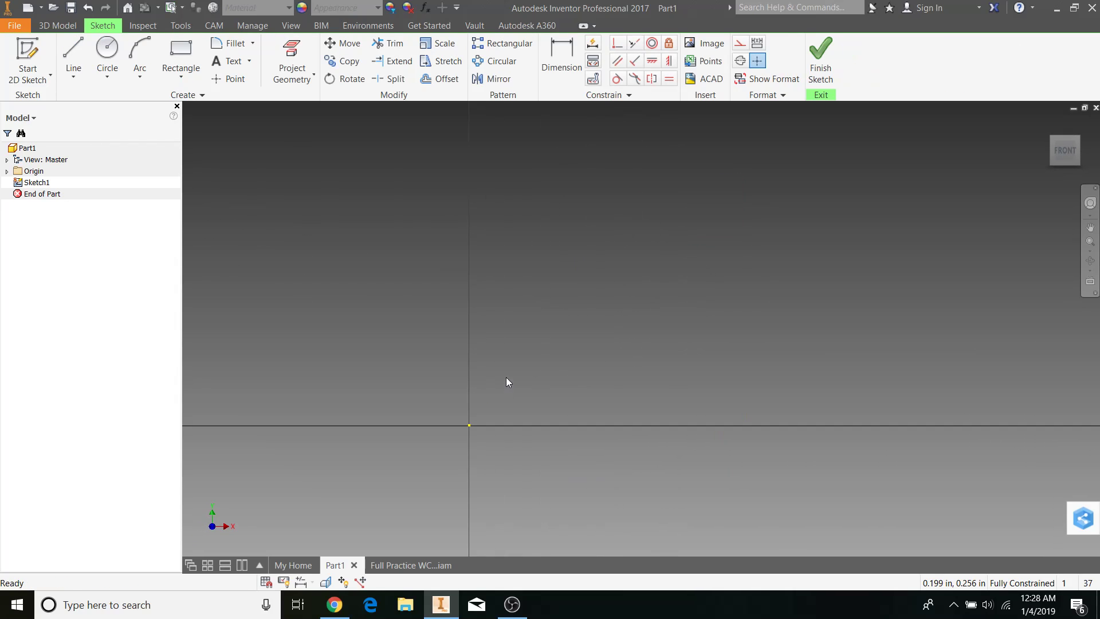
# Draw a rectangle with one corner on the origin, 20 in wide and 24 in high.
pyautogui.click(181, 54)
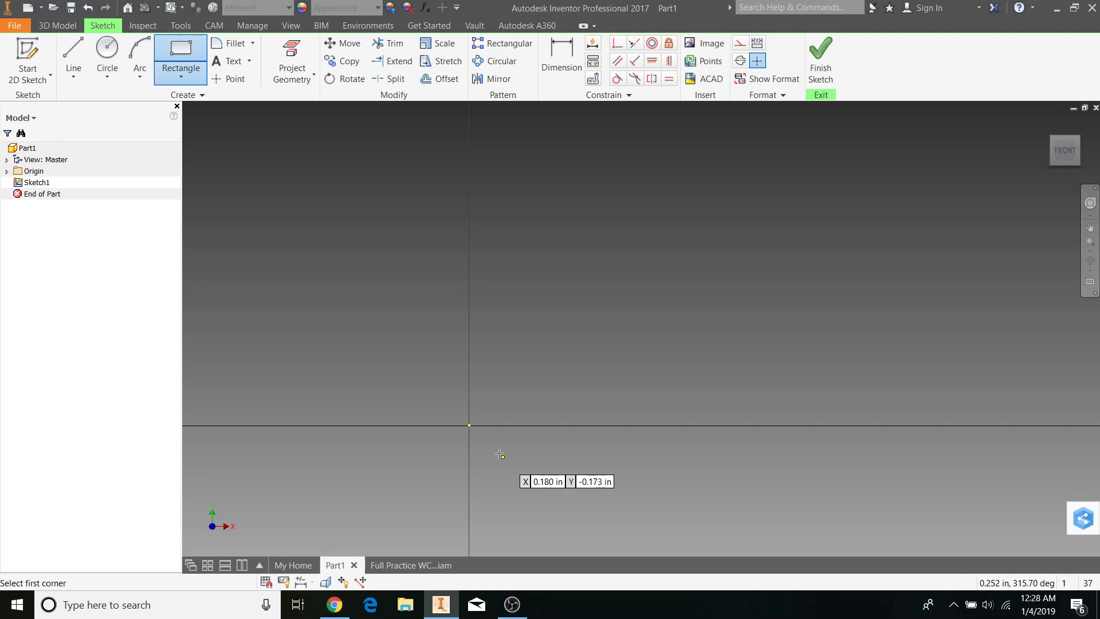
pyautogui.click(467, 425)
pyautogui.write('20')
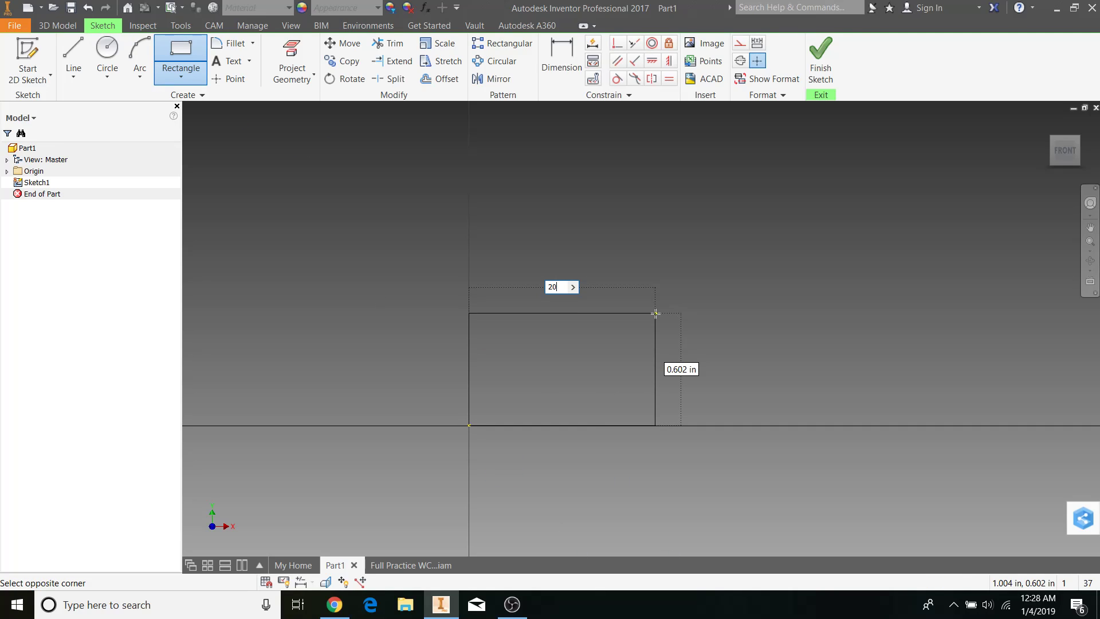
pyautogui.press('Tab')
pyautogui.write('24')
pyautogui.press('Return')
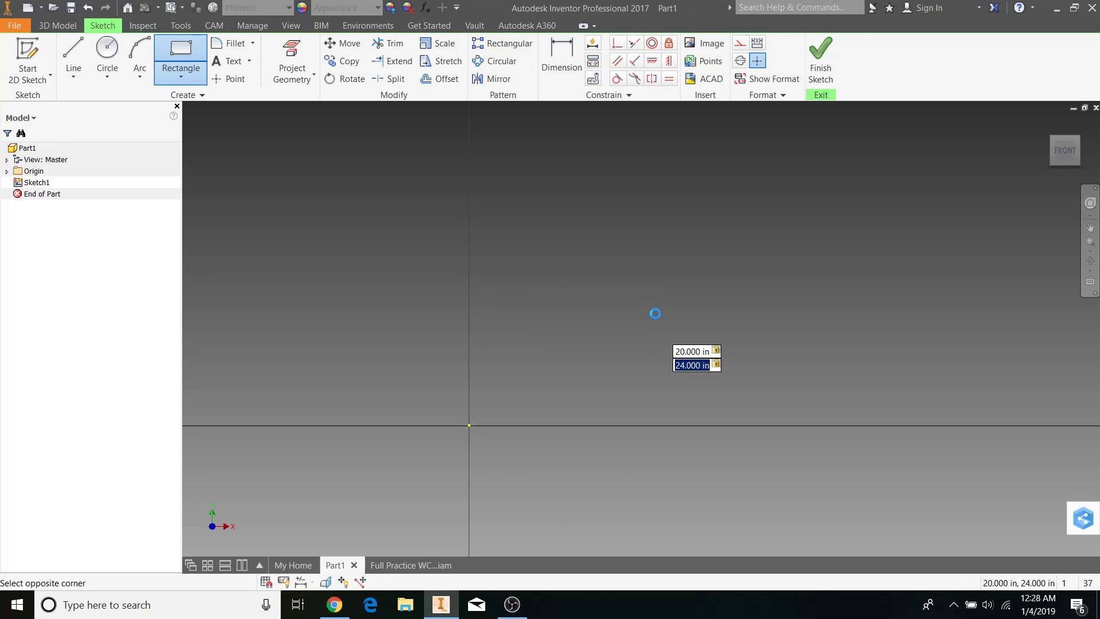
pyautogui.scroll(-5, 726, 357)
pyautogui.scroll(-3, 827, 344)
pyautogui.moveTo(852, 315)
pyautogui.mouseDown(button='middle')
pyautogui.moveTo(702, 352)
pyautogui.moveTo(670, 420)
pyautogui.mouseUp(button='middle')
pyautogui.scroll(2, 703, 352)
pyautogui.press('Escape')
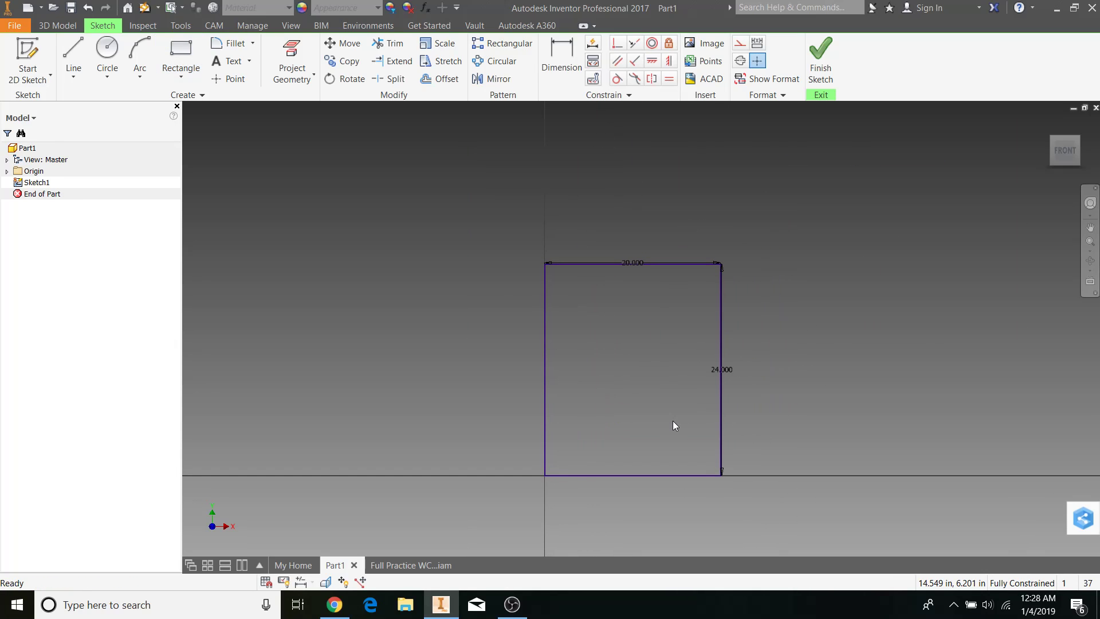
pyautogui.scroll(4, 576, 302)
pyautogui.scroll(-3, 590, 273)
pyautogui.moveTo(594, 268); pyautogui.dragTo(569, 220, button='middle')
pyautogui.scroll(3, 560, 252)
pyautogui.moveTo(496, 193); pyautogui.dragTo(536, 547)
pyautogui.moveTo(807, 185); pyautogui.dragTo(847, 549)
pyautogui.scroll(-3, 947, 346)
pyautogui.moveTo(947, 346); pyautogui.dragTo(808, 293, button='middle')
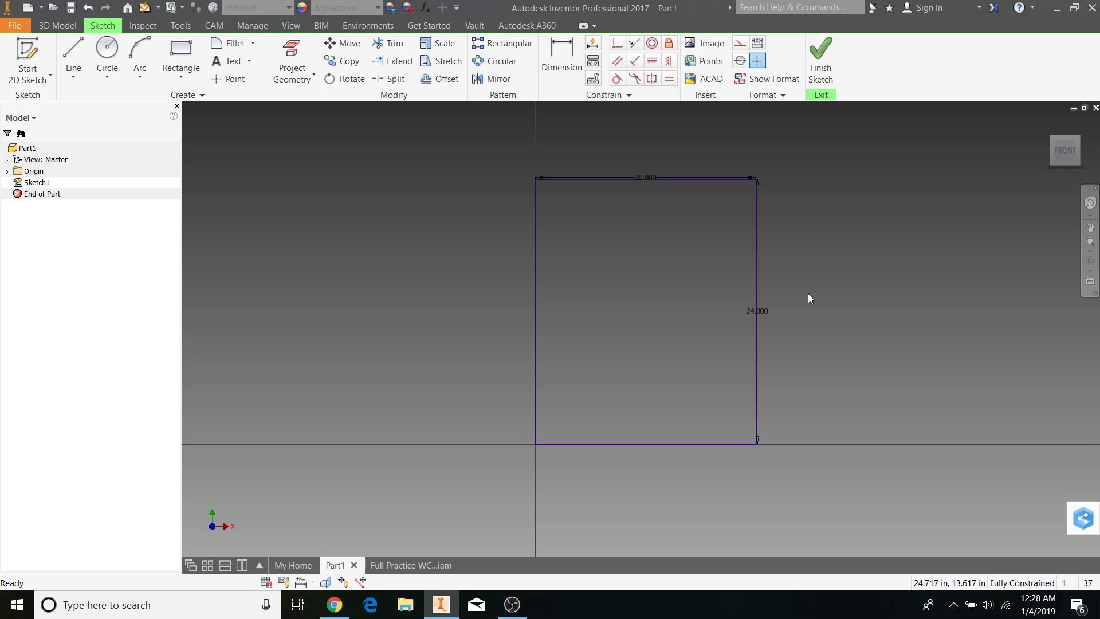
# Convert all four sides of the 20 by 24 in rectangle to construction lines.
pyautogui.moveTo(847, 516); pyautogui.dragTo(448, 166)
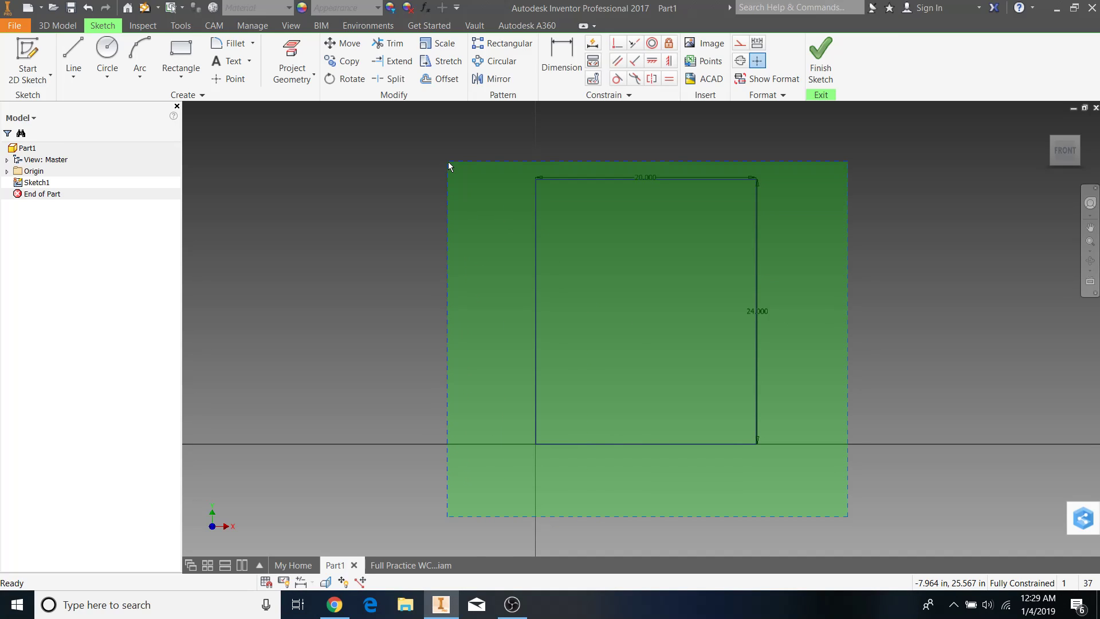
pyautogui.moveTo(449, 166); pyautogui.dragTo(449, 166)
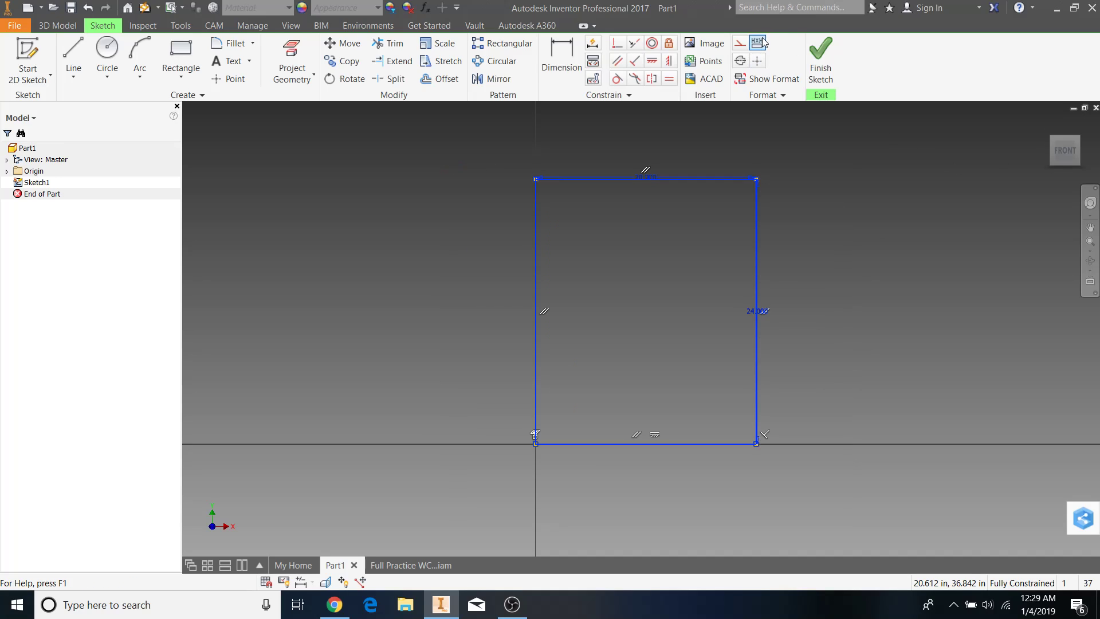
pyautogui.click(739, 44)
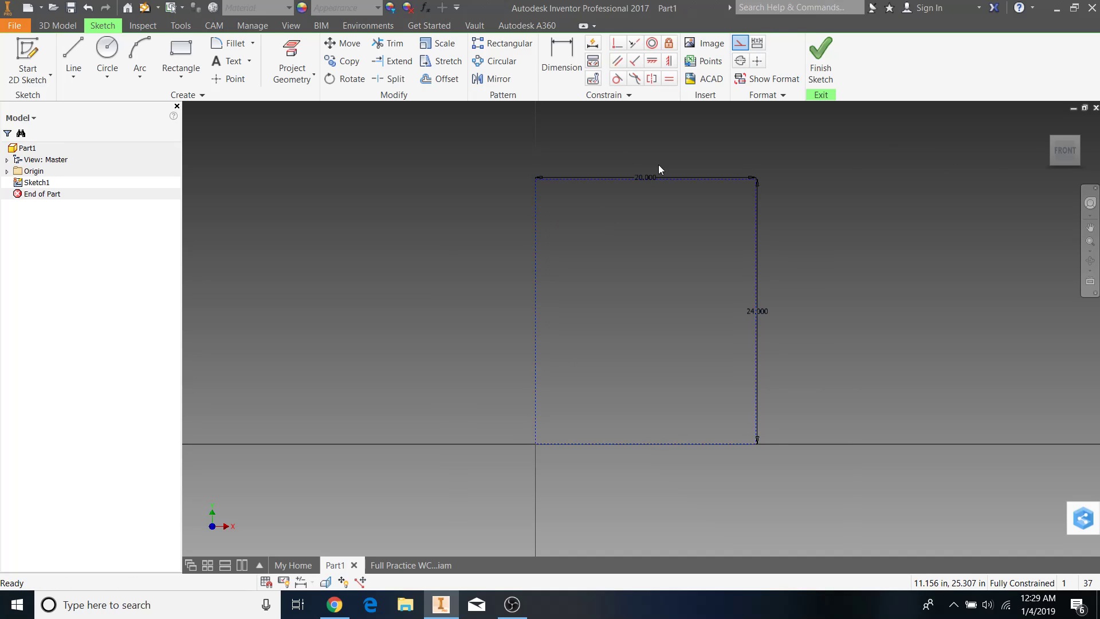
# Move the 20 in and 24 in dimensions outward, clear of the construction rectangle's edges.
pyautogui.moveTo(678, 212); pyautogui.dragTo(667, 226, button='middle')
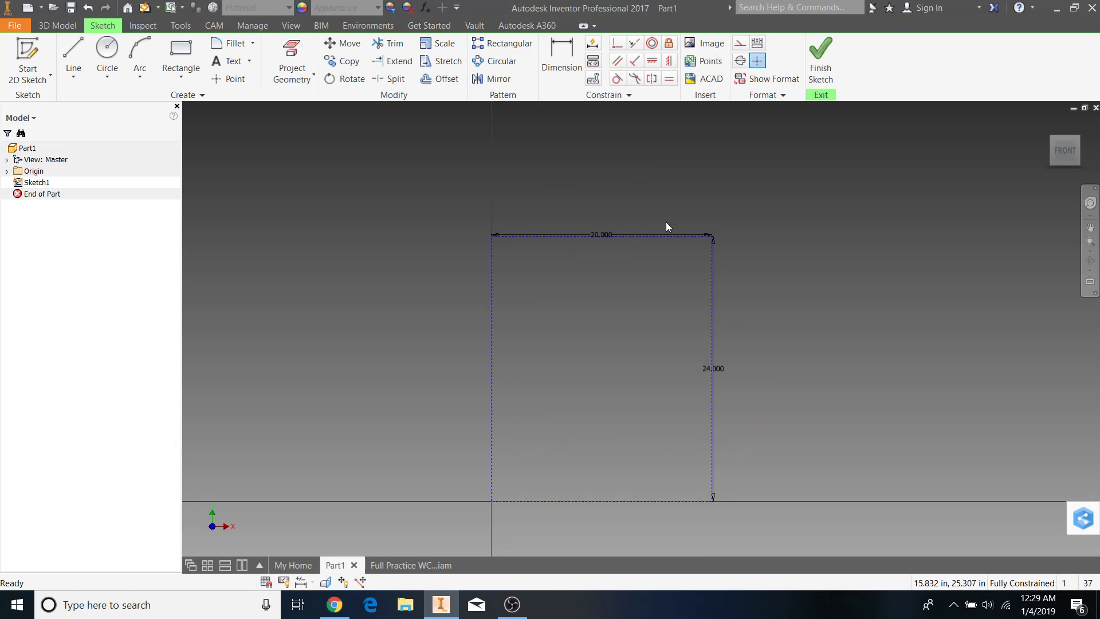
pyautogui.moveTo(593, 236); pyautogui.dragTo(675, 197)
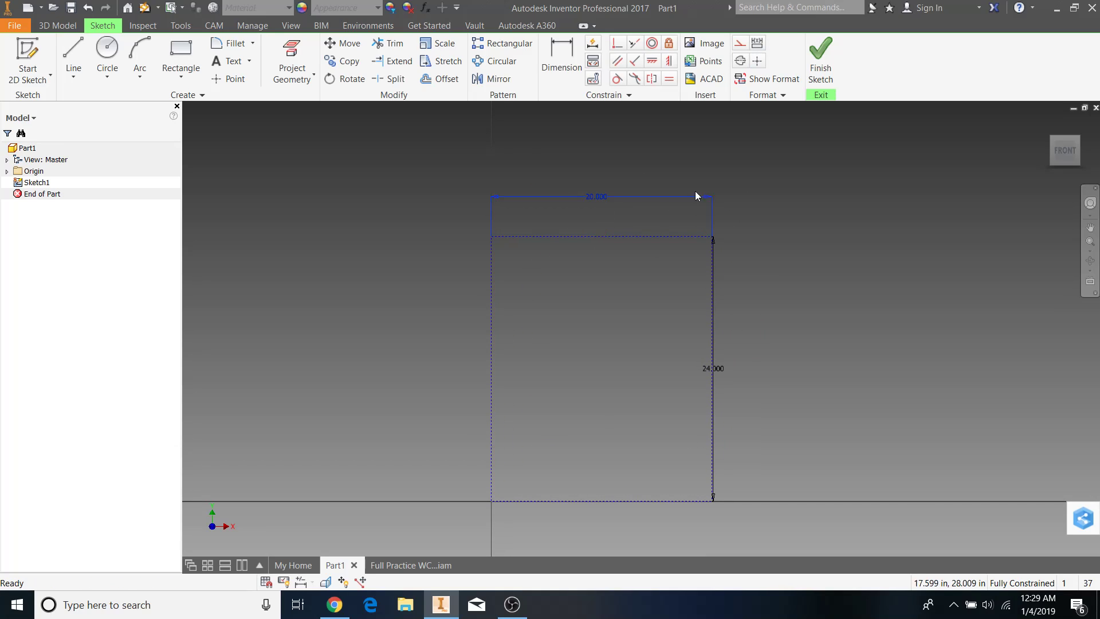
pyautogui.moveTo(712, 369); pyautogui.dragTo(782, 368)
pyautogui.scroll(3, 529, 265)
pyautogui.scroll(-3, 664, 249)
# Switch to the Full Practice WCD assembly and examine the two short side rails of the frame.
pyautogui.click(411, 565)
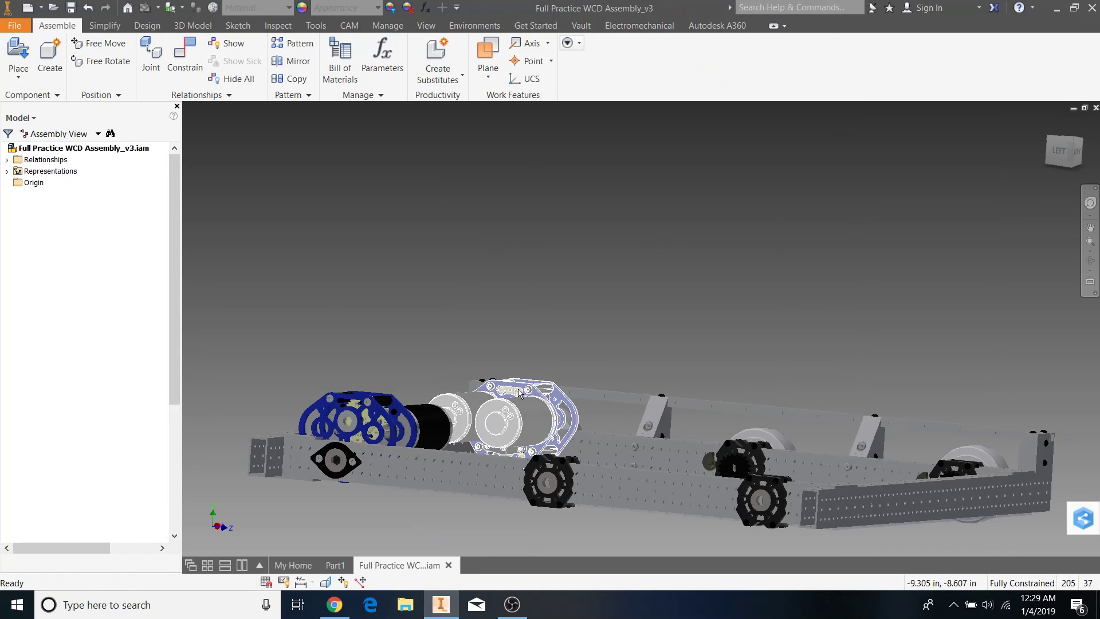
pyautogui.keyDown('shift'); pyautogui.moveTo(509, 412); pyautogui.dragTo(481, 397, button='middle'); pyautogui.keyUp('shift')
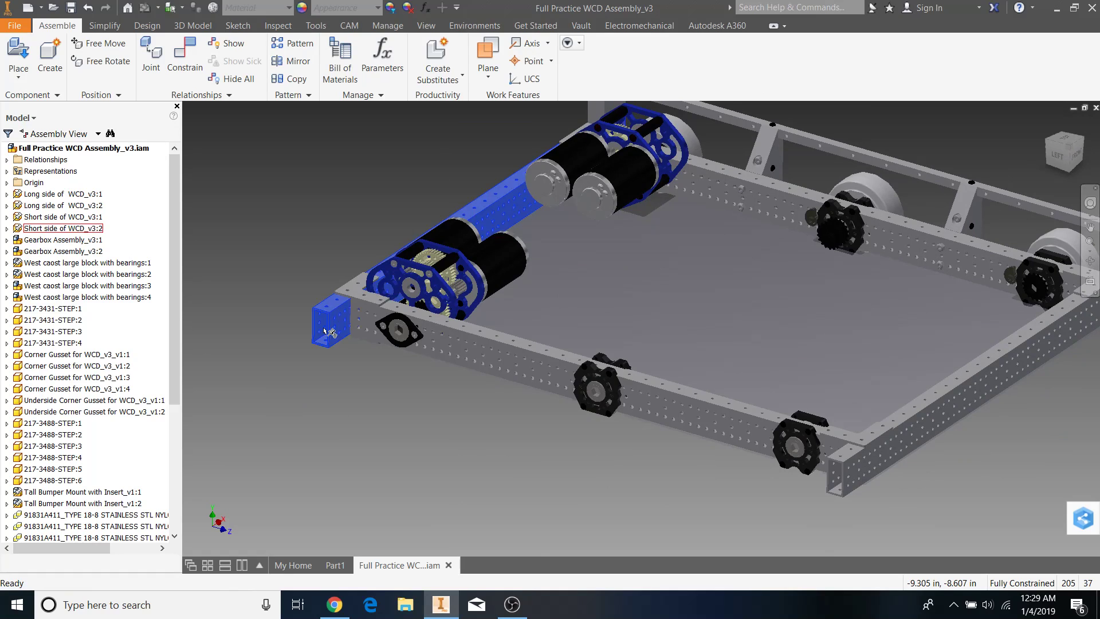
pyautogui.click(325, 329)
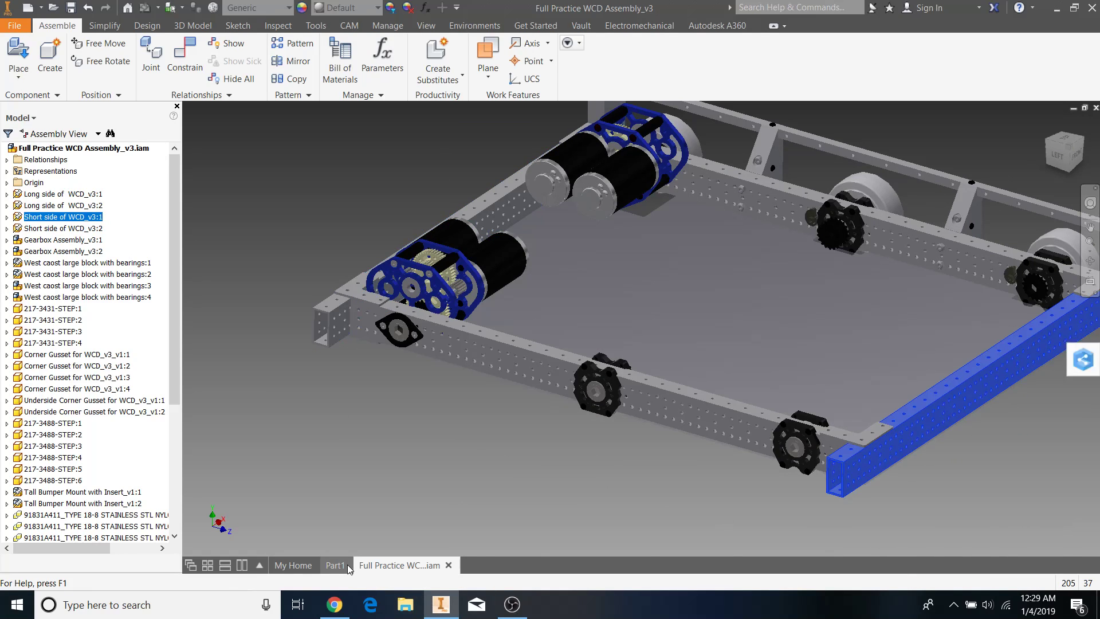
# Return to Part1 and draw a 20 by 1 in rectangle just inside the construction rectangle's upper edge.
pyautogui.click(335, 565)
pyautogui.moveTo(593, 261); pyautogui.dragTo(582, 380, button='middle')
pyautogui.scroll(-3, 575, 316)
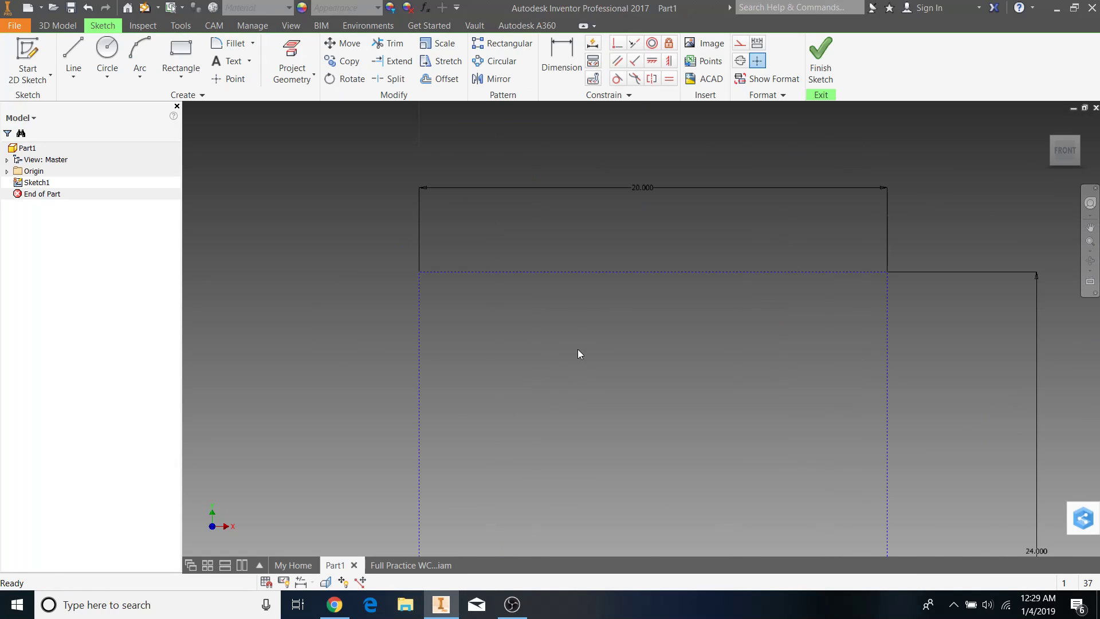
pyautogui.click(180, 58)
pyautogui.click(419, 272)
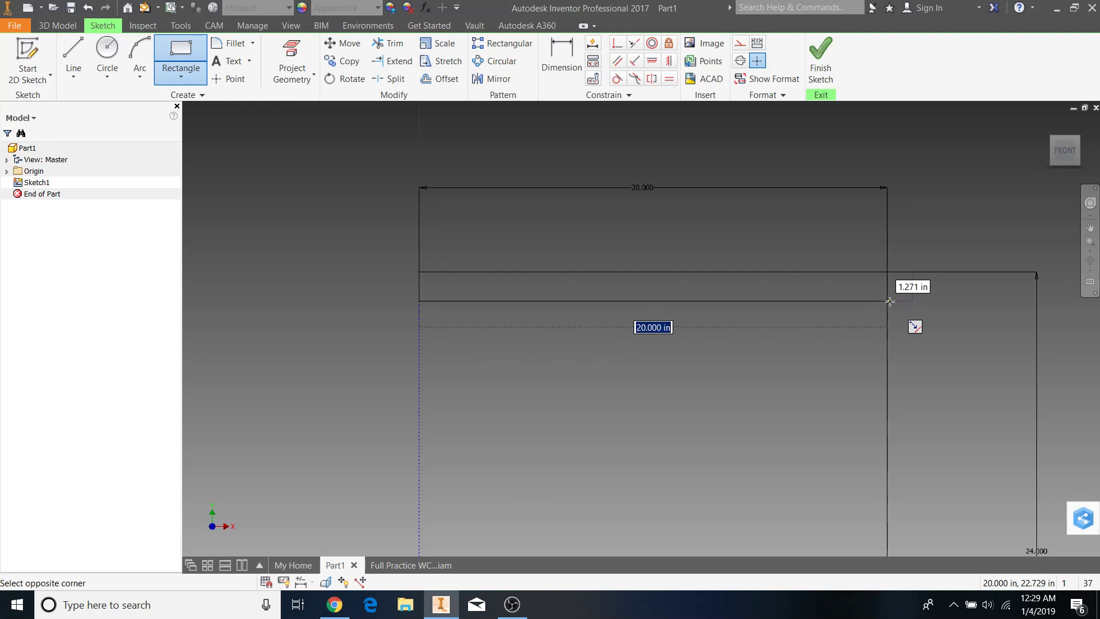
pyautogui.press('Tab')
pyautogui.write('1')
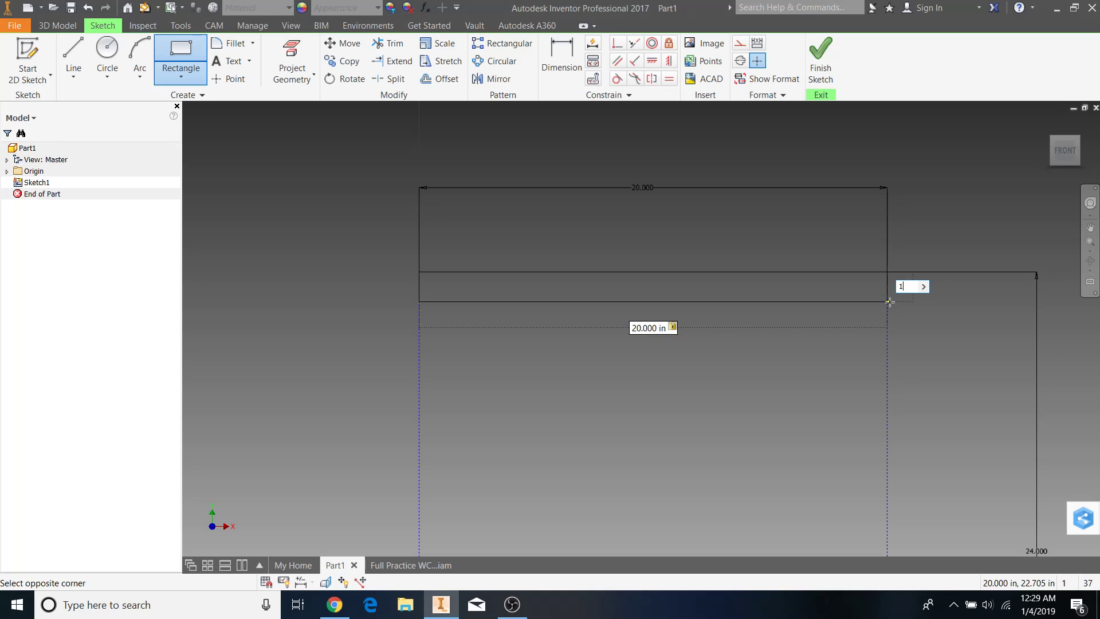
pyautogui.press('Return')
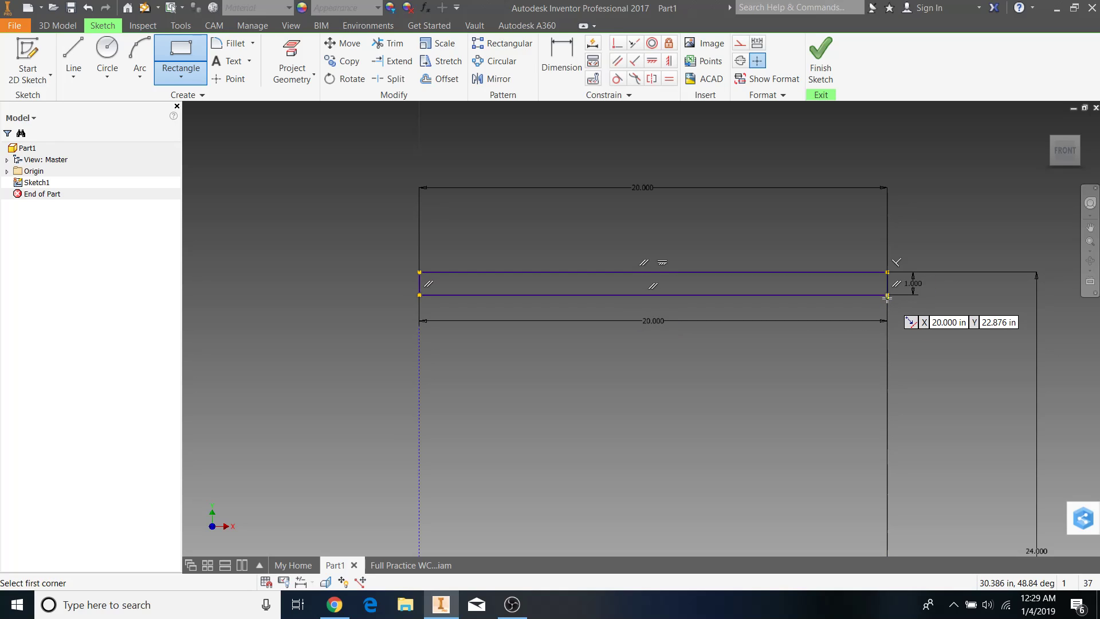
# Draw a 20 by 1 in rectangle from the origin along the inside of the construction rectangle's lower edge.
pyautogui.scroll(5, 803, 344)
pyautogui.moveTo(803, 436); pyautogui.dragTo(699, 305, button='middle')
pyautogui.scroll(-3, 571, 415)
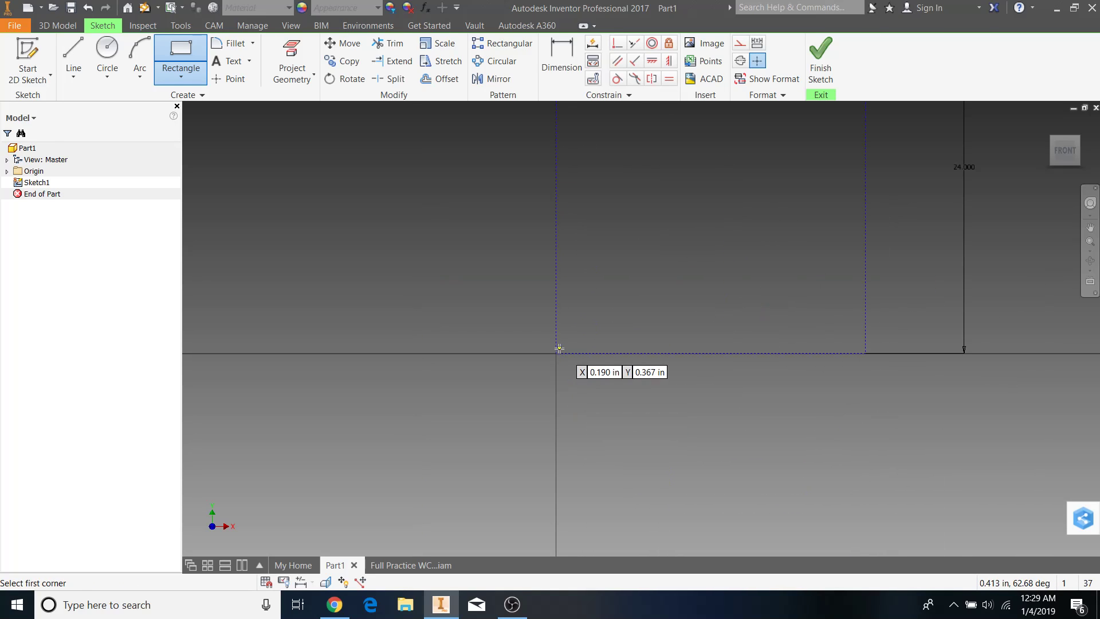
pyautogui.click(556, 353)
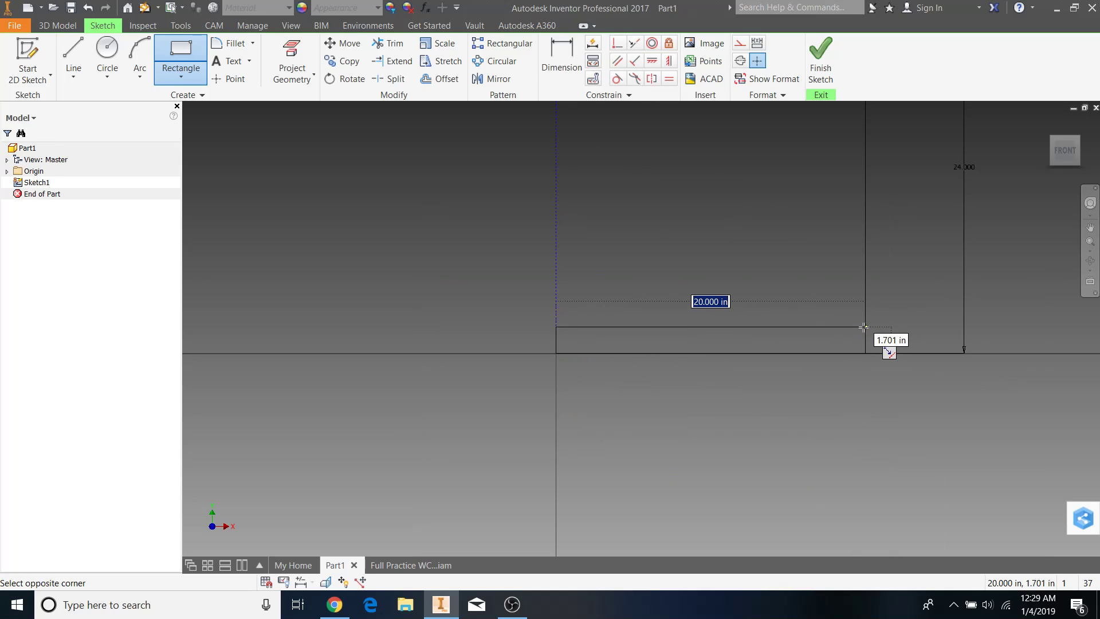
pyautogui.write('20')
pyautogui.press('Tab')
pyautogui.write('1')
pyautogui.press('Return')
pyautogui.press('Escape')
pyautogui.scroll(3, 860, 335)
pyautogui.moveTo(832, 303)
pyautogui.mouseDown(button='middle')
pyautogui.moveTo(827, 329)
pyautogui.moveTo(767, 385)
pyautogui.mouseUp(button='middle')
pyautogui.scroll(-3, 617, 289)
# Switch to the WCD assembly and examine the corner where the long side rail butts against the short side rail.
pyautogui.click(411, 565)
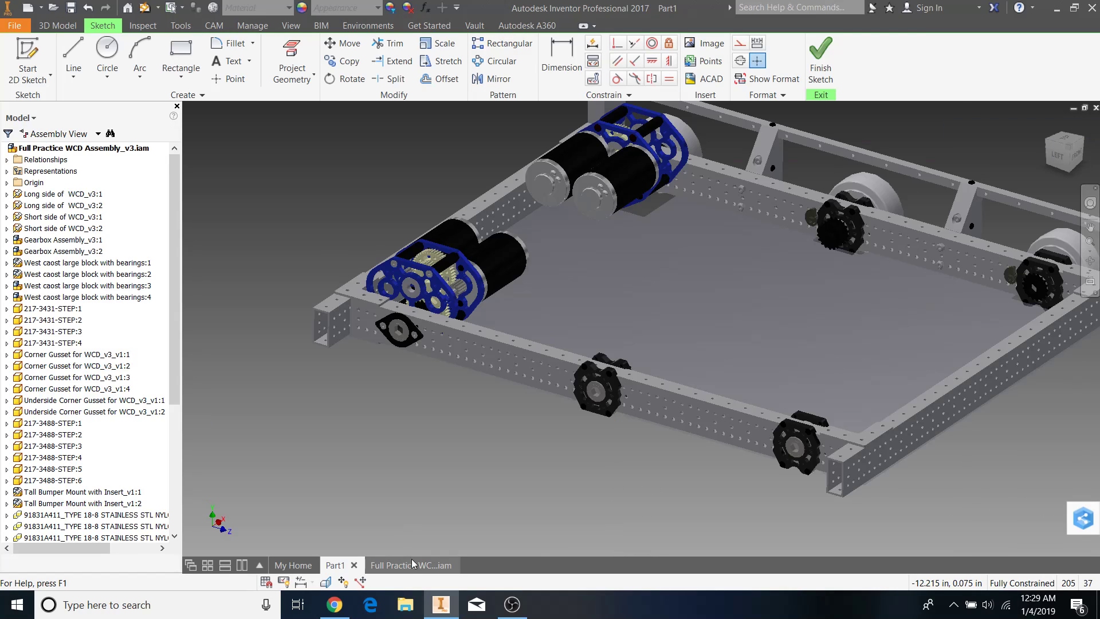
pyautogui.keyDown('shift'); pyautogui.moveTo(527, 371); pyautogui.dragTo(703, 411, button='middle'); pyautogui.keyUp('shift')
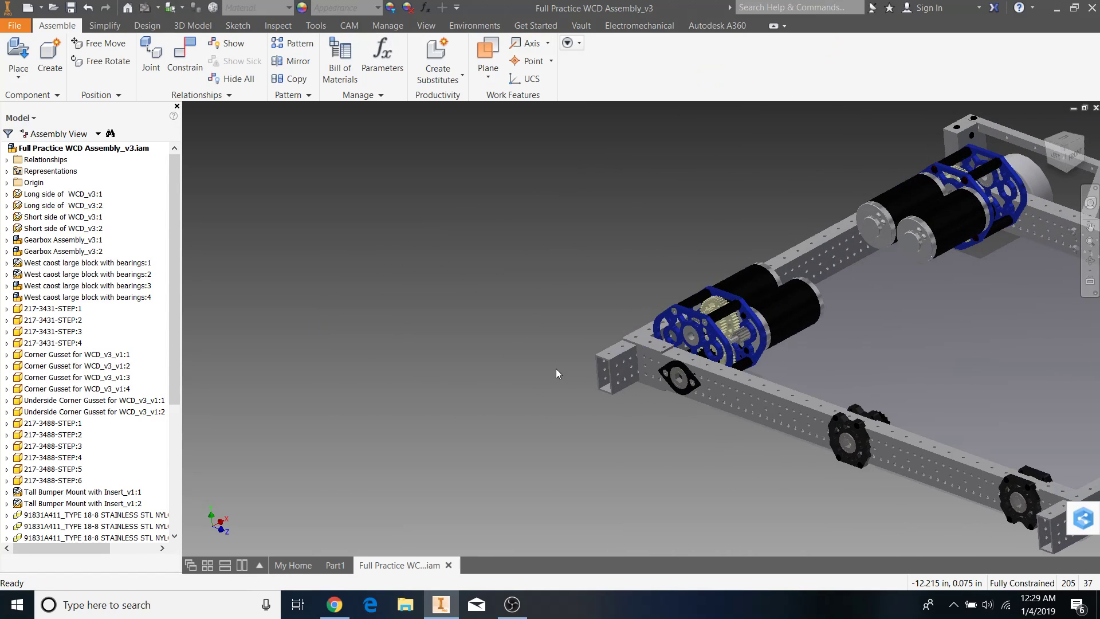
pyautogui.scroll(-5, 586, 370)
pyautogui.moveTo(697, 305); pyautogui.dragTo(487, 392, button='middle')
pyautogui.scroll(-1, 487, 392)
pyautogui.click(622, 381)
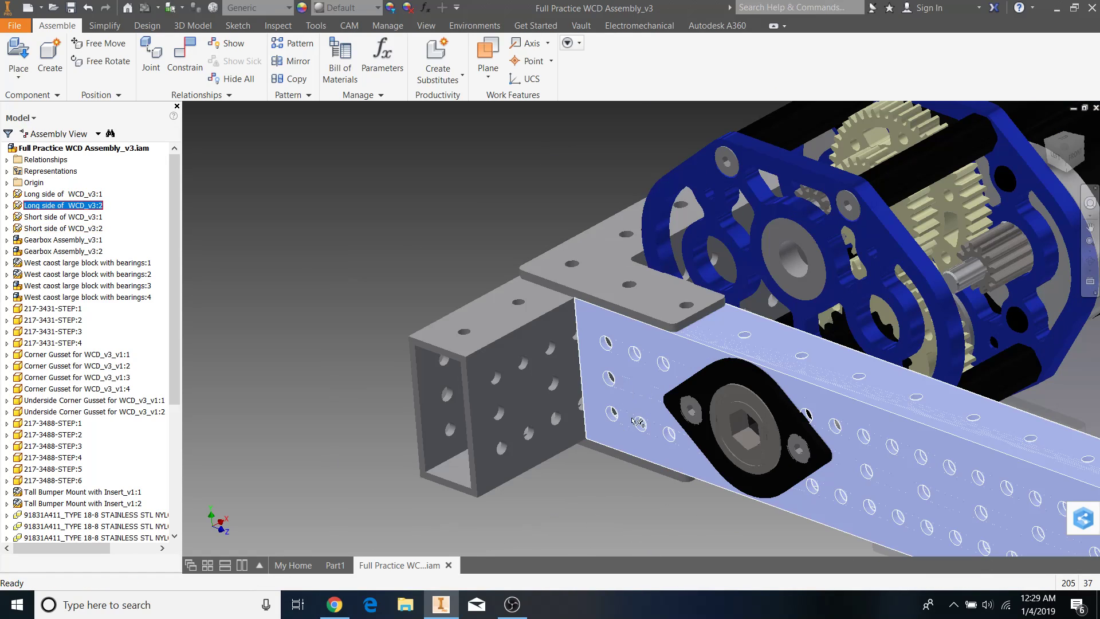
pyautogui.click(300, 438)
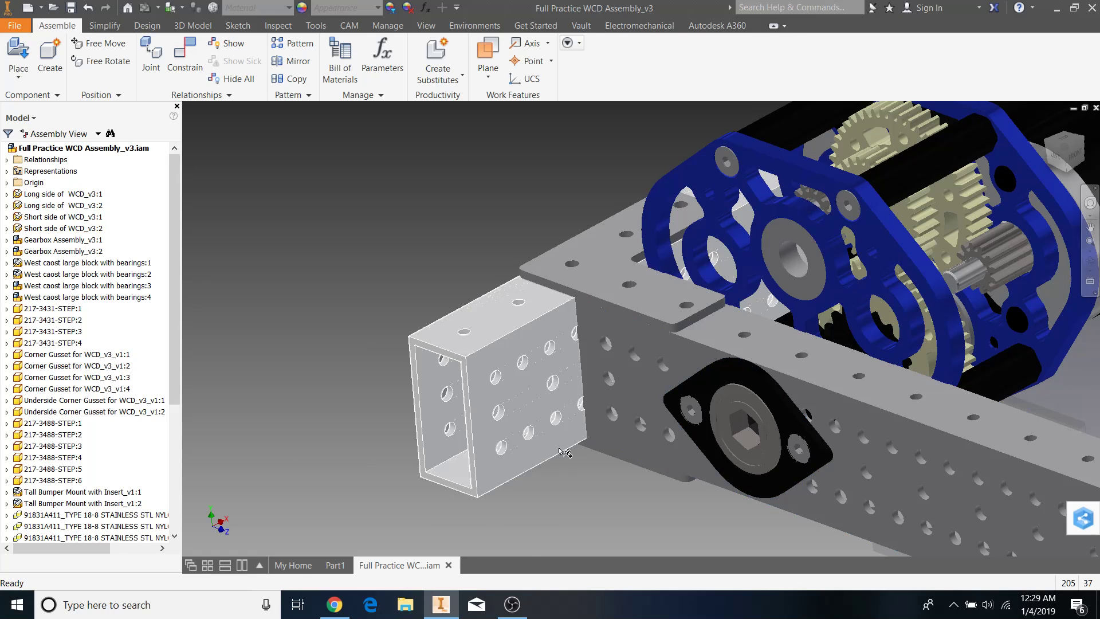
# Examine from the front and at an angle how the corner wheel sits relative to the short side rail's end.
pyautogui.scroll(3, 603, 476)
pyautogui.moveTo(603, 476); pyautogui.dragTo(548, 345, button='middle')
pyautogui.scroll(5, 644, 387)
pyautogui.keyDown('shift'); pyautogui.moveTo(859, 430); pyautogui.dragTo(943, 166, button='middle'); pyautogui.keyUp('shift')
pyautogui.moveTo(820, 261); pyautogui.dragTo(746, 267, button='middle')
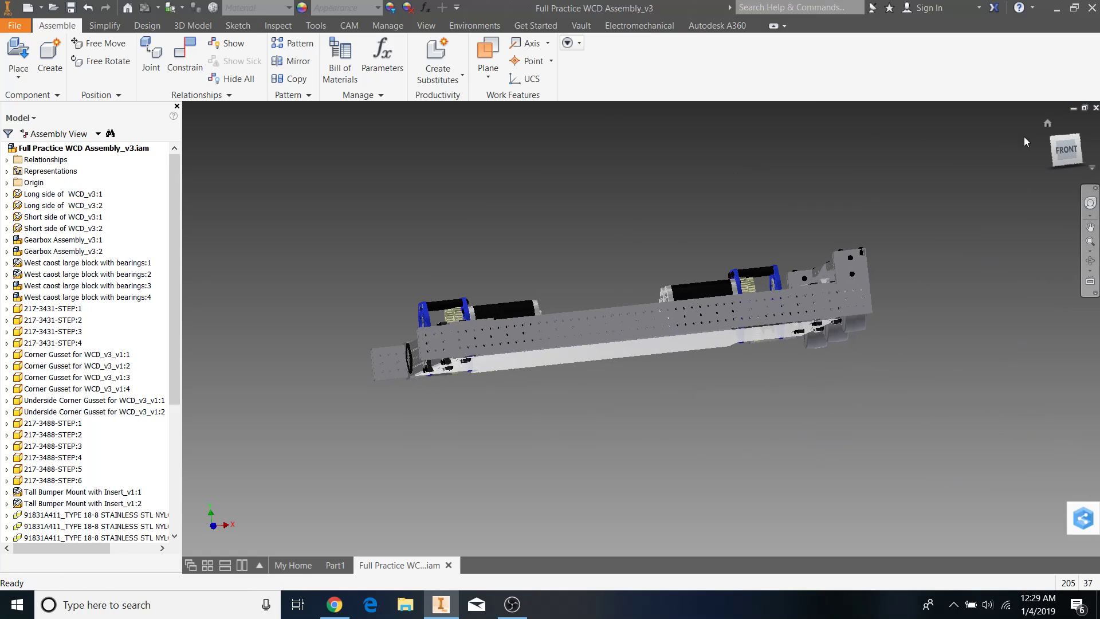
pyautogui.click(1066, 150)
pyautogui.scroll(-8, 771, 347)
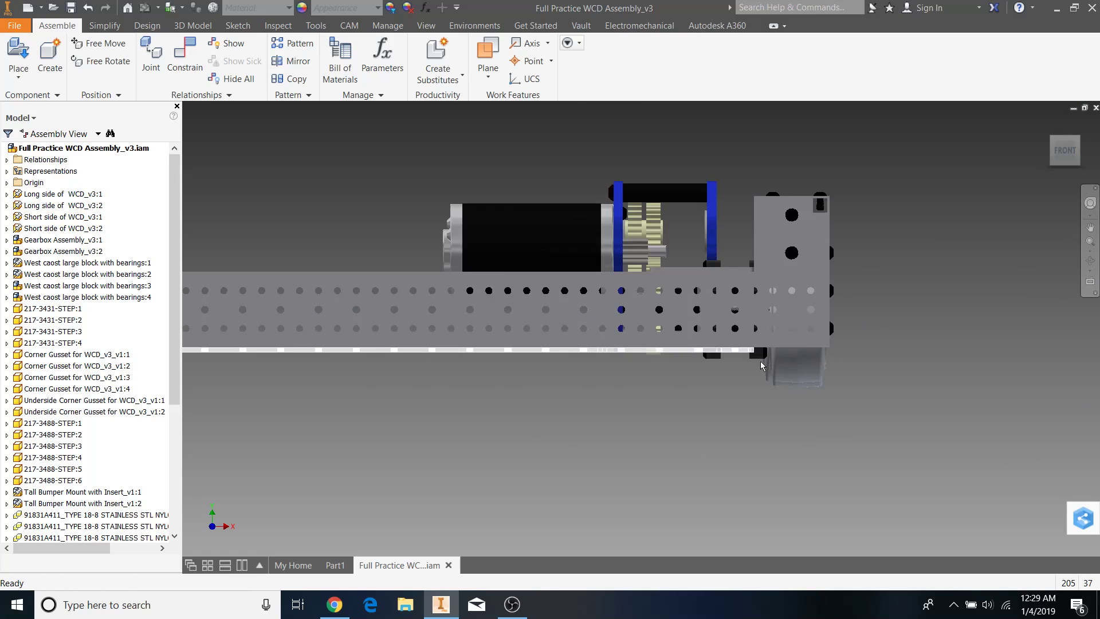
pyautogui.moveTo(913, 408); pyautogui.dragTo(775, 580, button='middle')
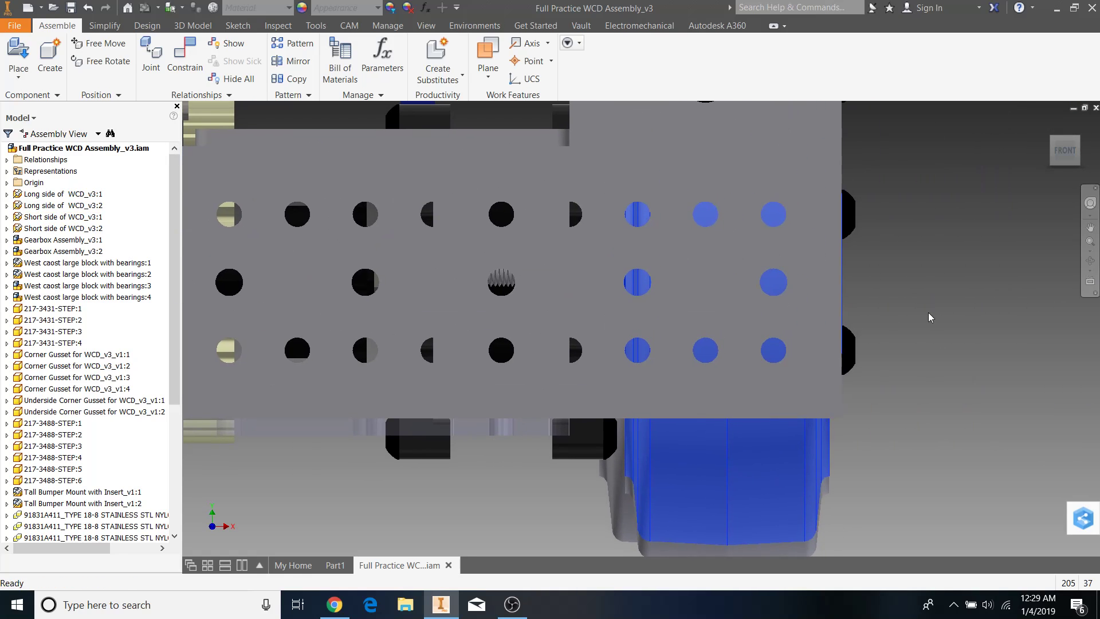
pyautogui.scroll(-2, 895, 303)
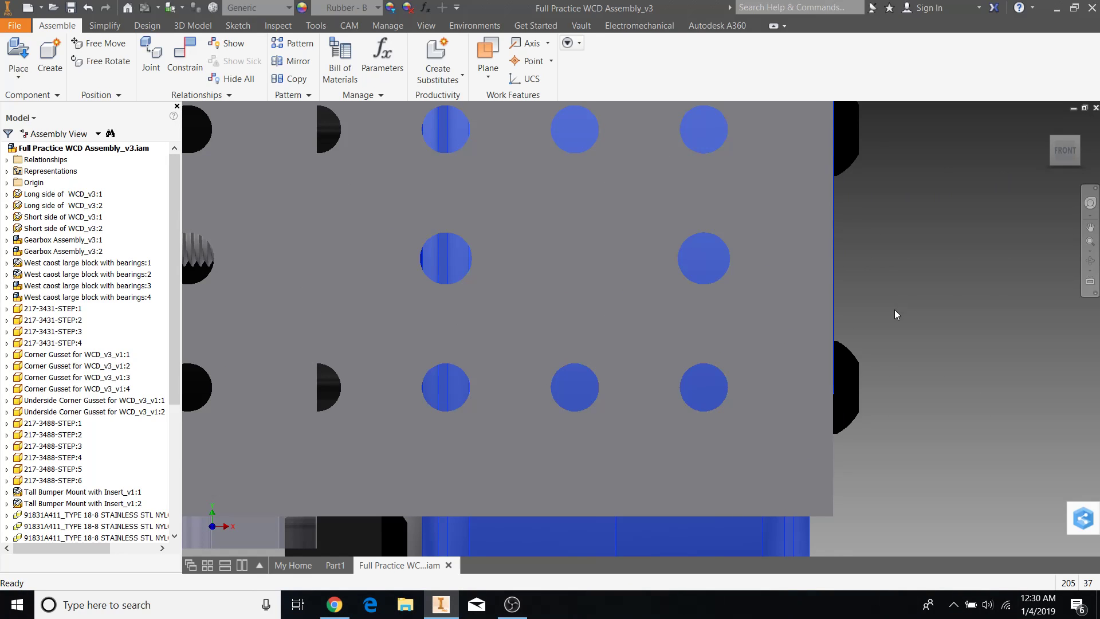
pyautogui.scroll(6, 895, 306)
pyautogui.keyDown('shift'); pyautogui.moveTo(900, 332); pyautogui.dragTo(800, 415, button='middle'); pyautogui.keyUp('shift')
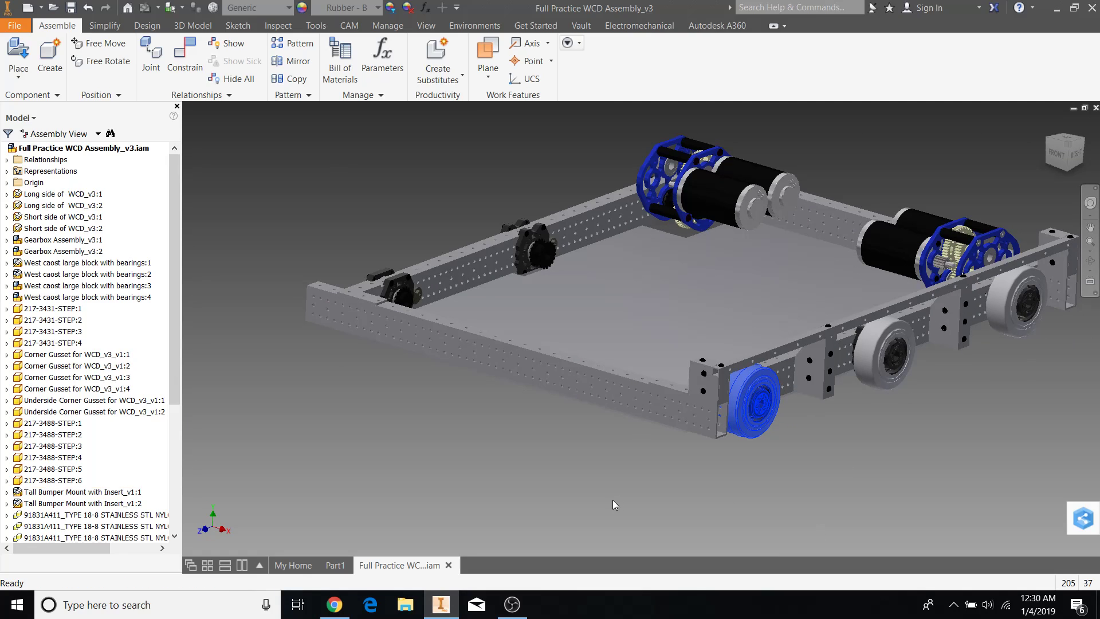
pyautogui.scroll(4, 917, 390)
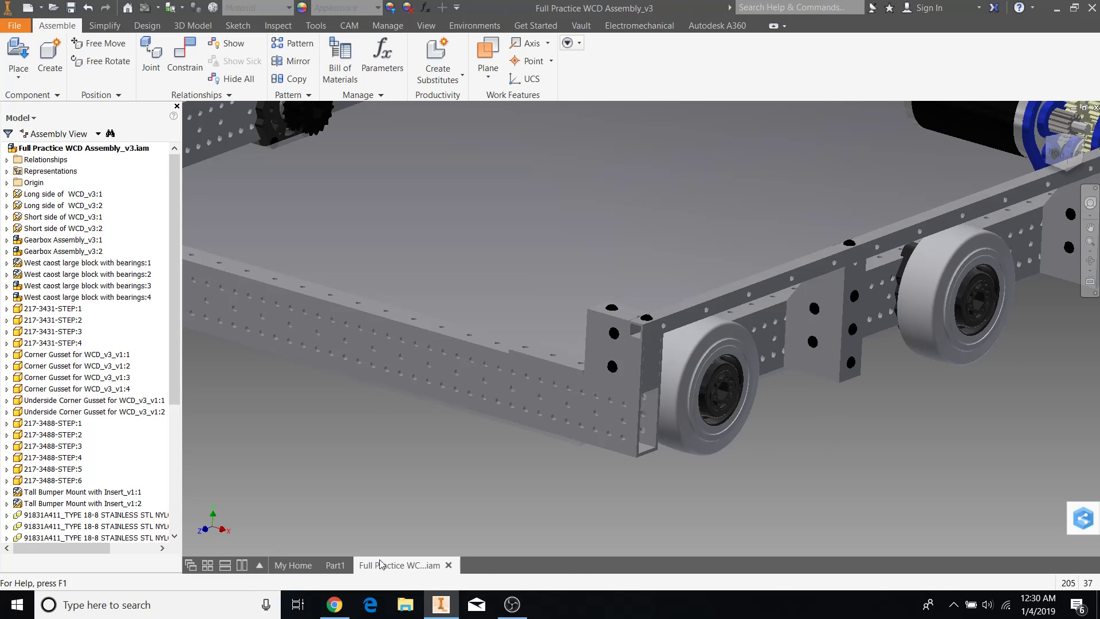
# Return to Part1 and draw a 1 by 22 in vertical rectangle between the horizontal rails, just inside the left construction line.
pyautogui.click(335, 565)
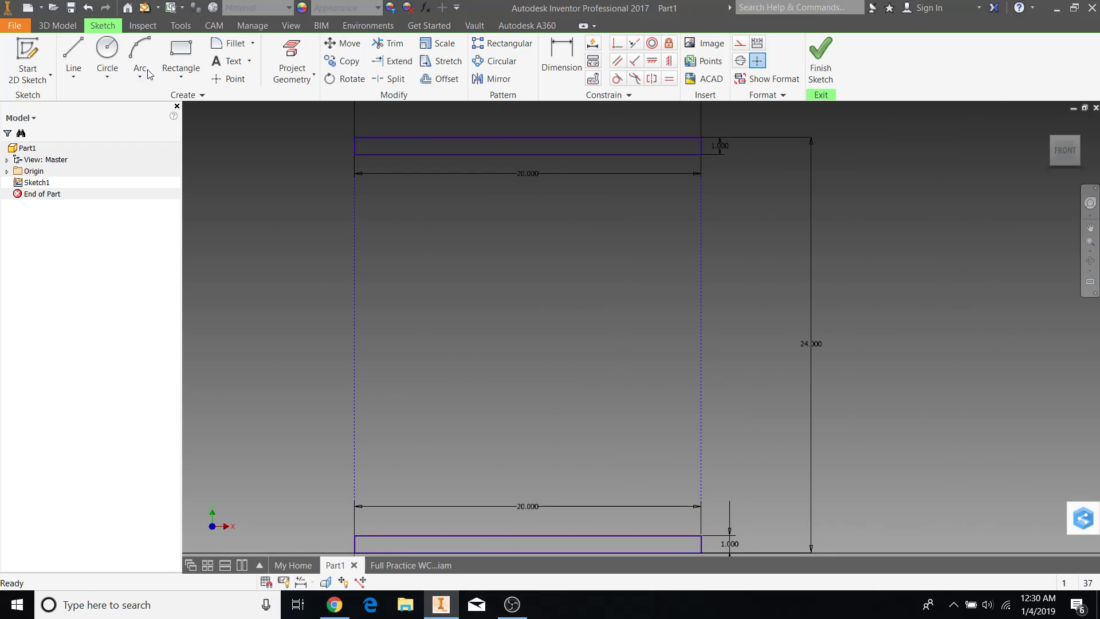
pyautogui.click(163, 50)
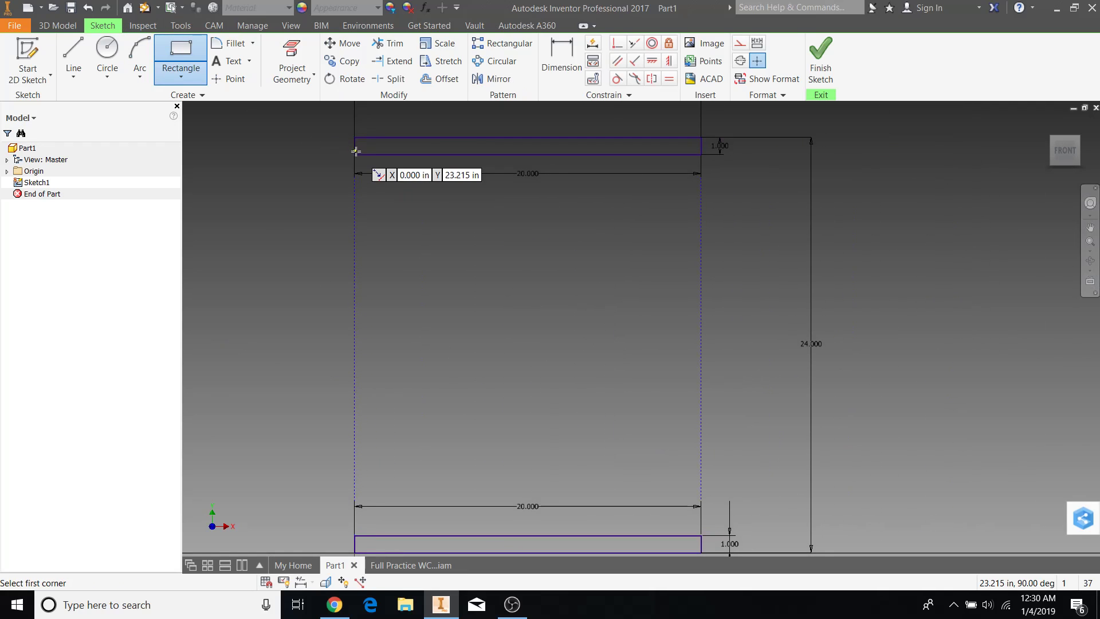
pyautogui.click(377, 156)
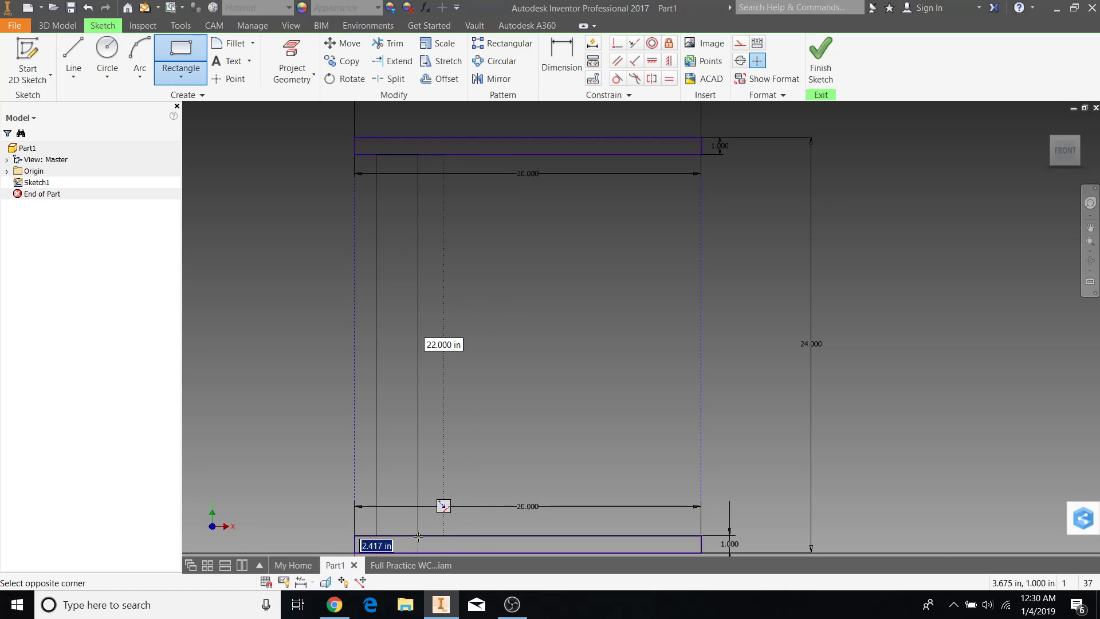
pyautogui.write('1')
pyautogui.press('Tab')
pyautogui.write('22')
pyautogui.press('Return')
# Draw a second 1 by 22 in vertical rectangle between the horizontal rails, near the right construction line.
pyautogui.click(175, 53)
pyautogui.click(651, 154)
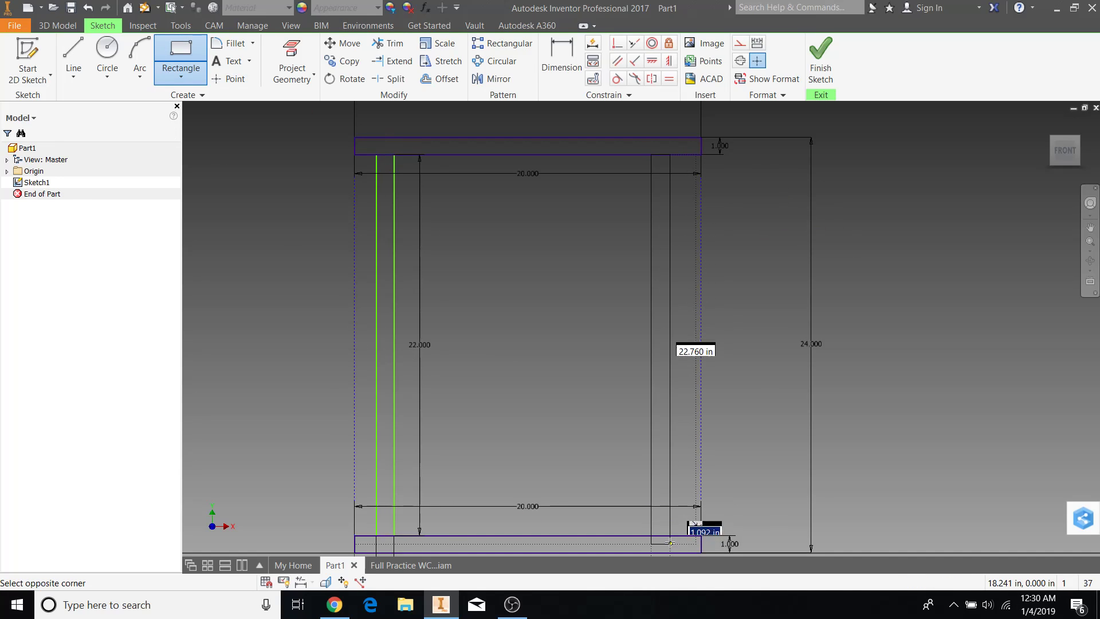
pyautogui.write('1')
pyautogui.press('Tab')
pyautogui.press('BackSpace')
pyautogui.write('22')
pyautogui.press('Return')
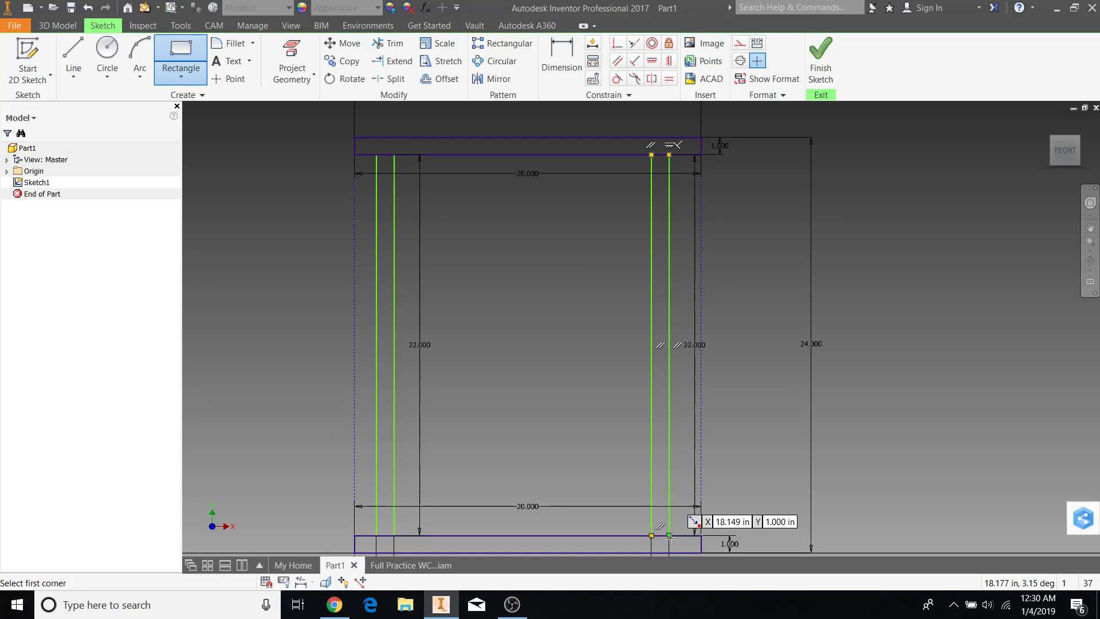
# Dimension the left vertical rail's outer edge 2 in from the left construction line.
pyautogui.press('d')
pyautogui.moveTo(525, 275)
pyautogui.mouseDown(button='middle')
pyautogui.moveTo(586, 360)
pyautogui.moveTo(677, 434)
pyautogui.mouseUp(button='middle')
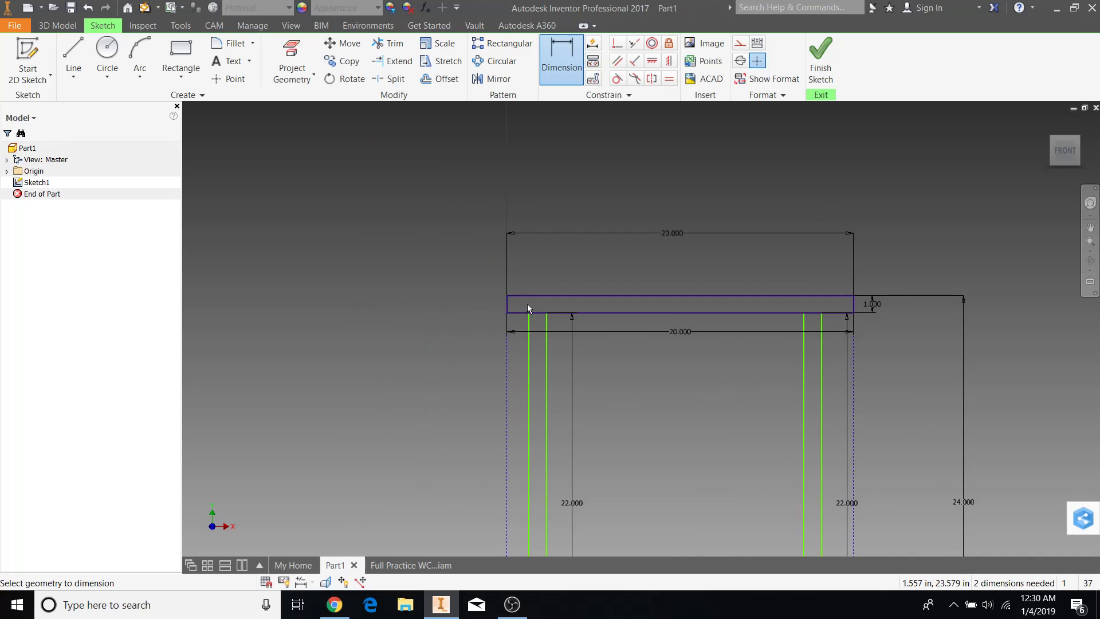
pyautogui.click(529, 369)
pyautogui.click(507, 363)
pyautogui.click(524, 278)
pyautogui.write('2')
pyautogui.press('Return')
# Dimension the right vertical rail's outer edge 2 in from the right construction line.
pyautogui.click(822, 364)
pyautogui.click(853, 369)
pyautogui.click(842, 263)
pyautogui.write('2')
pyautogui.press('Return')
pyautogui.moveTo(736, 363); pyautogui.dragTo(668, 152, button='middle')
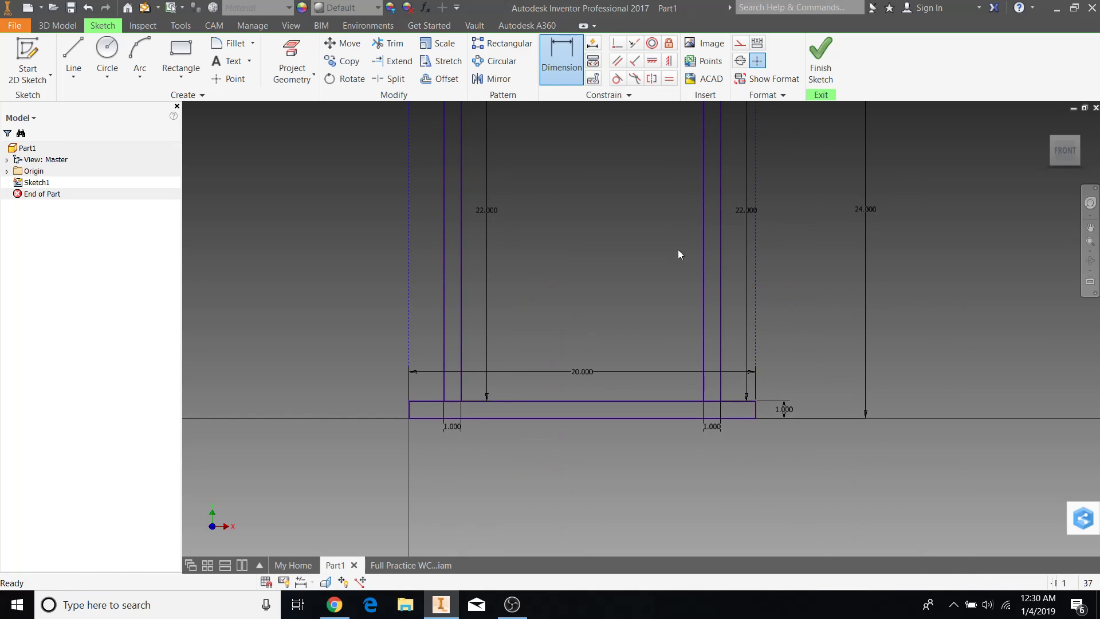
pyautogui.press('Escape')
# Examine the frame sketch and the gaps between its vertical rails and the outer construction lines.
pyautogui.scroll(3, 685, 274)
pyautogui.moveTo(683, 283); pyautogui.dragTo(639, 384, button='middle')
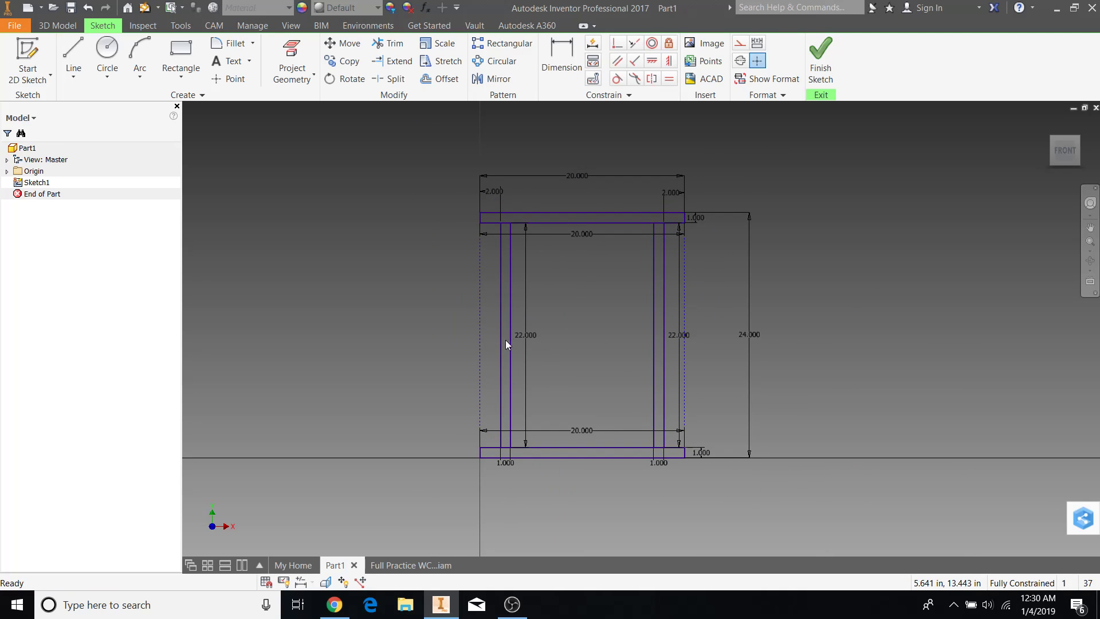
pyautogui.scroll(-3, 473, 242)
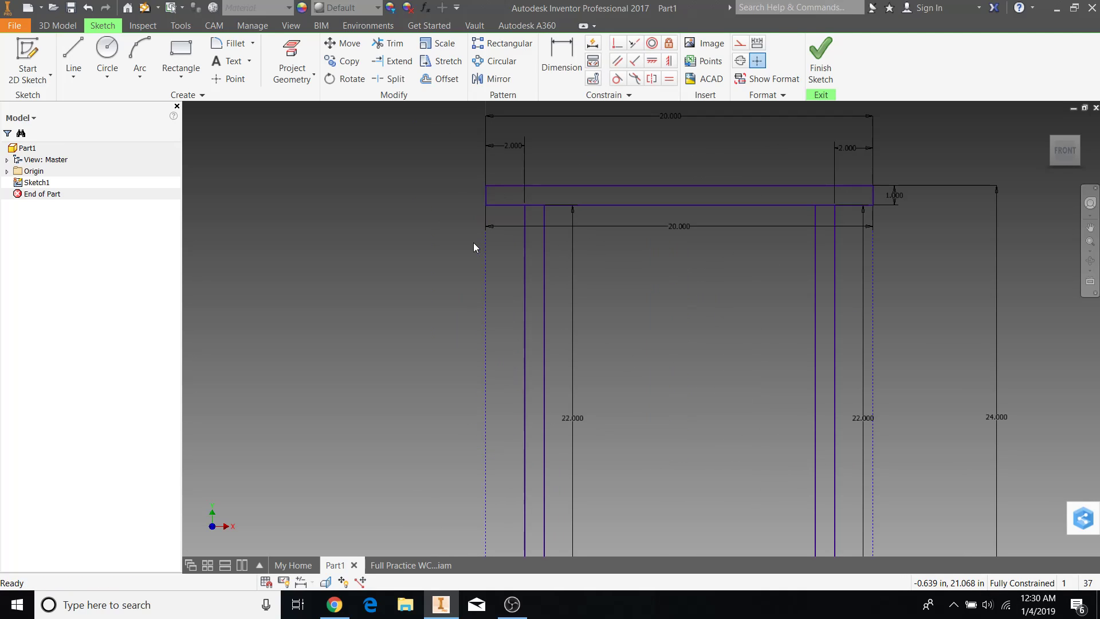
pyautogui.scroll(1, 941, 373)
pyautogui.moveTo(940, 373); pyautogui.dragTo(806, 414, button='middle')
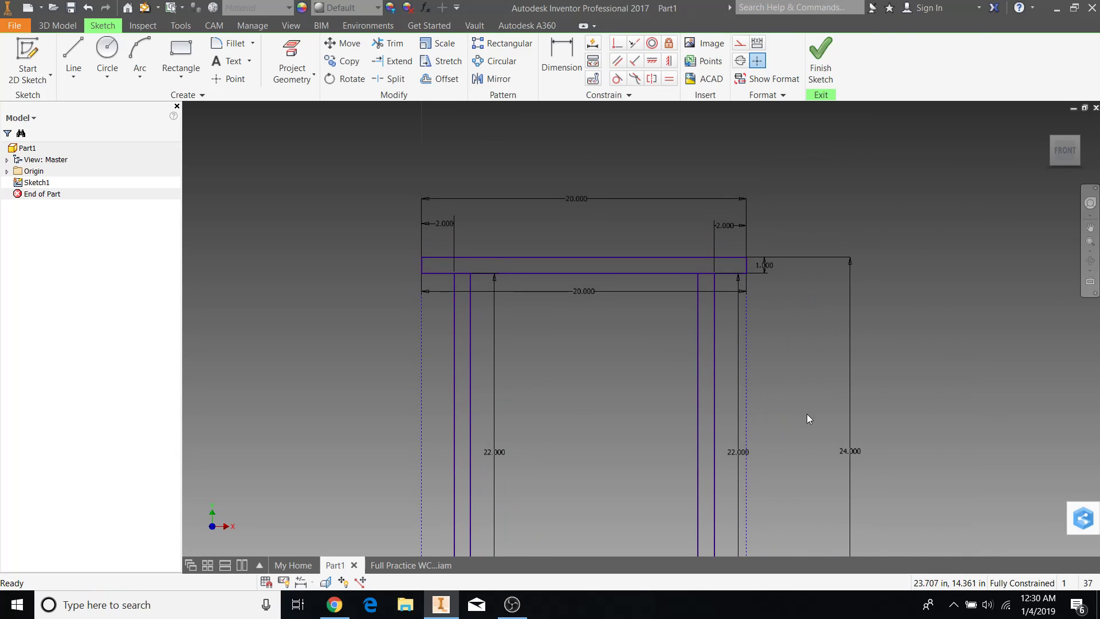
pyautogui.scroll(3, 647, 463)
pyautogui.keyDown('shift'); pyautogui.moveTo(644, 452); pyautogui.dragTo(629, 435, button='middle'); pyautogui.keyUp('shift')
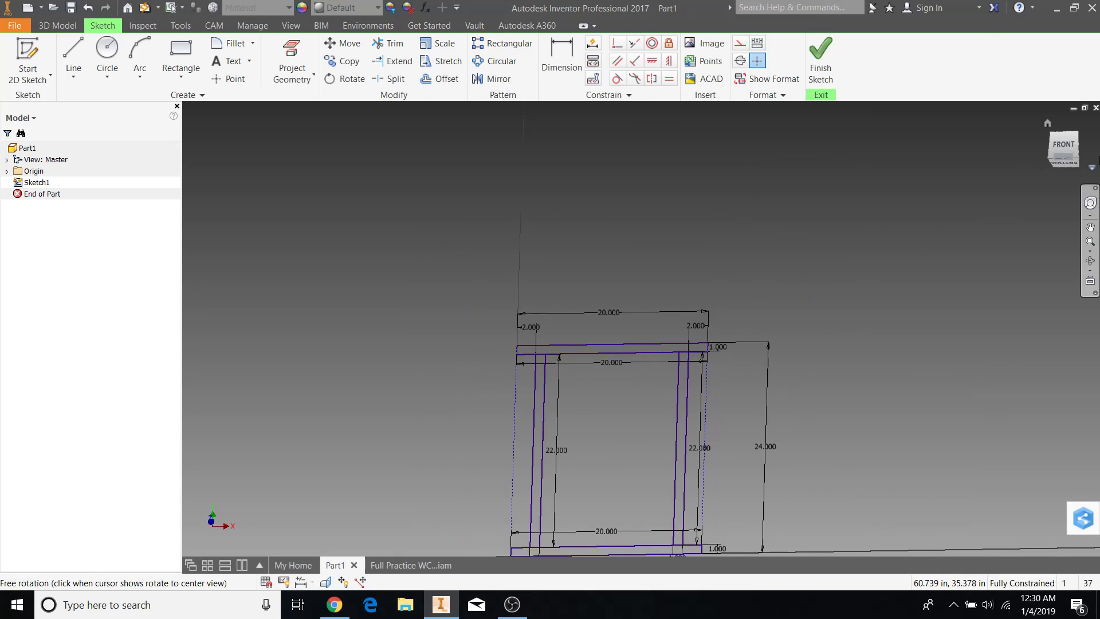
# Examine the vertical rails in the frame sketch and compare them with the side rails of the finished drive assembly.
pyautogui.click(1064, 150)
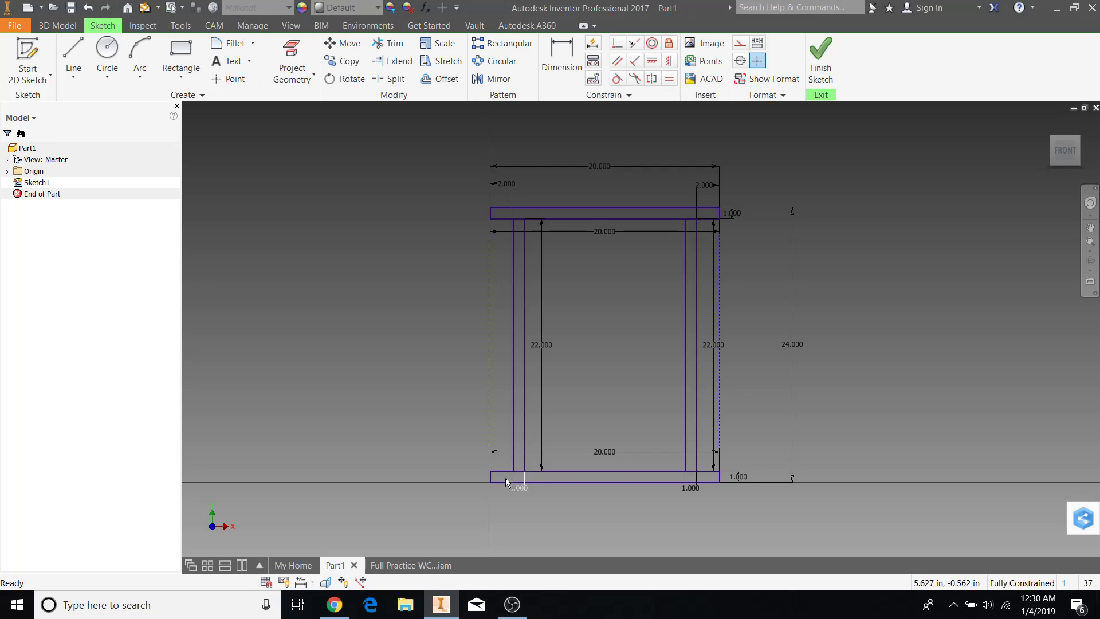
pyautogui.scroll(-4, 638, 508)
pyautogui.click(591, 399)
pyautogui.scroll(3, 592, 352)
pyautogui.moveTo(593, 352); pyautogui.dragTo(606, 510, button='middle')
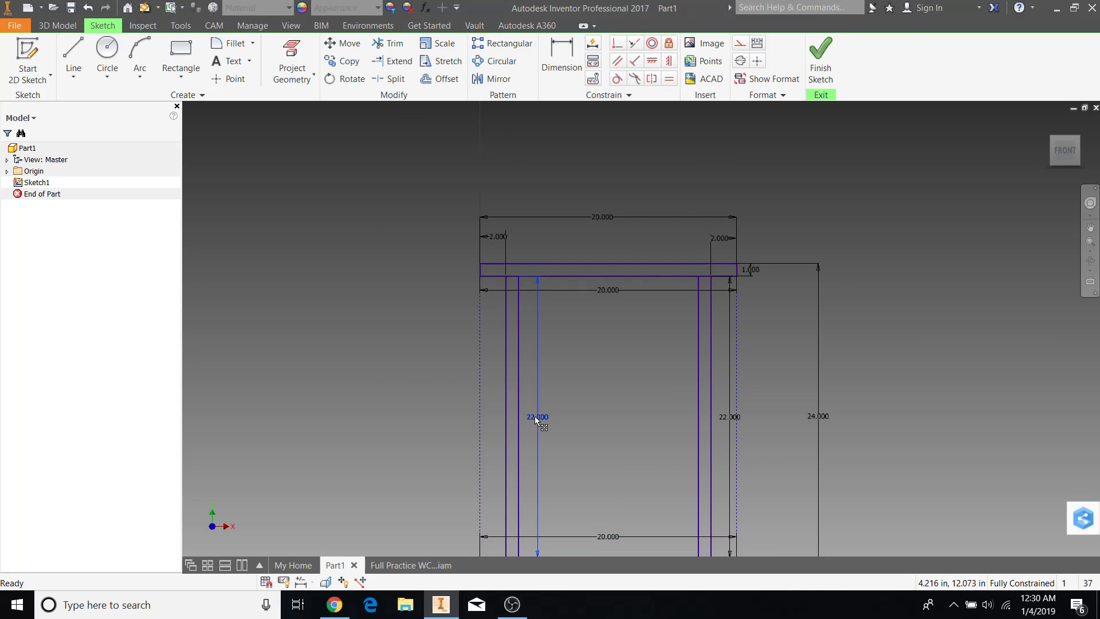
pyautogui.moveTo(659, 483); pyautogui.dragTo(638, 392, button='middle')
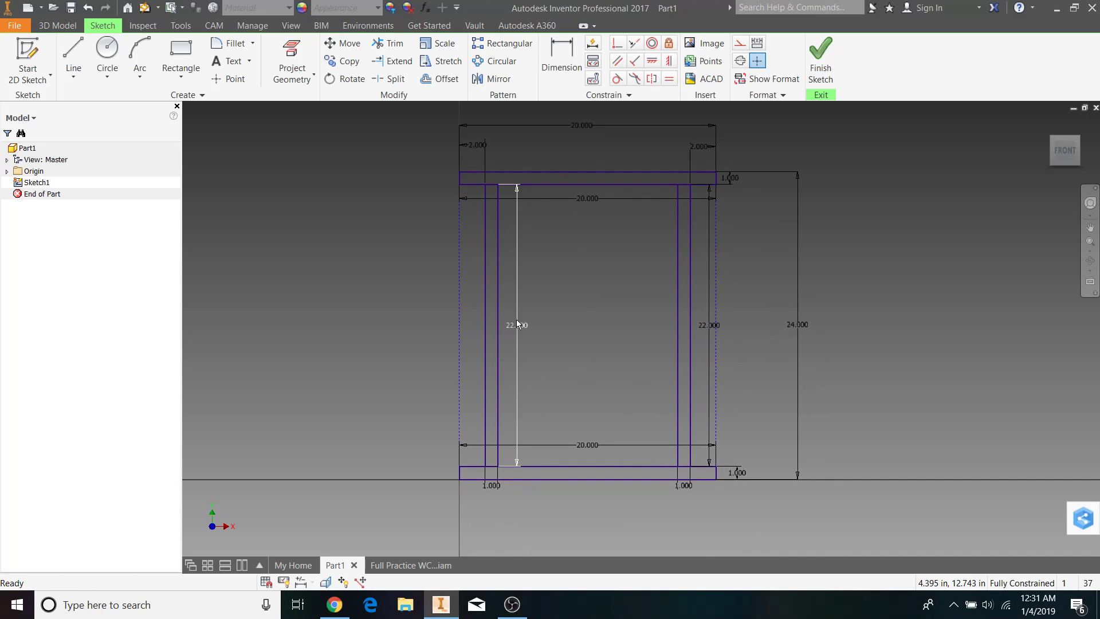
pyautogui.click(446, 562)
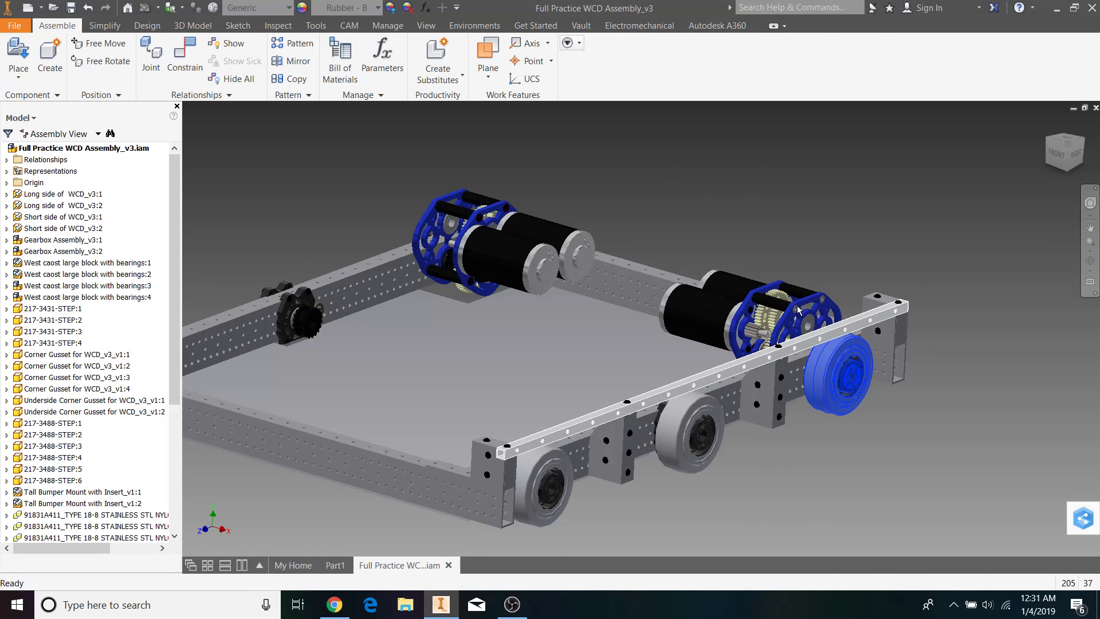
pyautogui.click(816, 339)
pyautogui.click(839, 453)
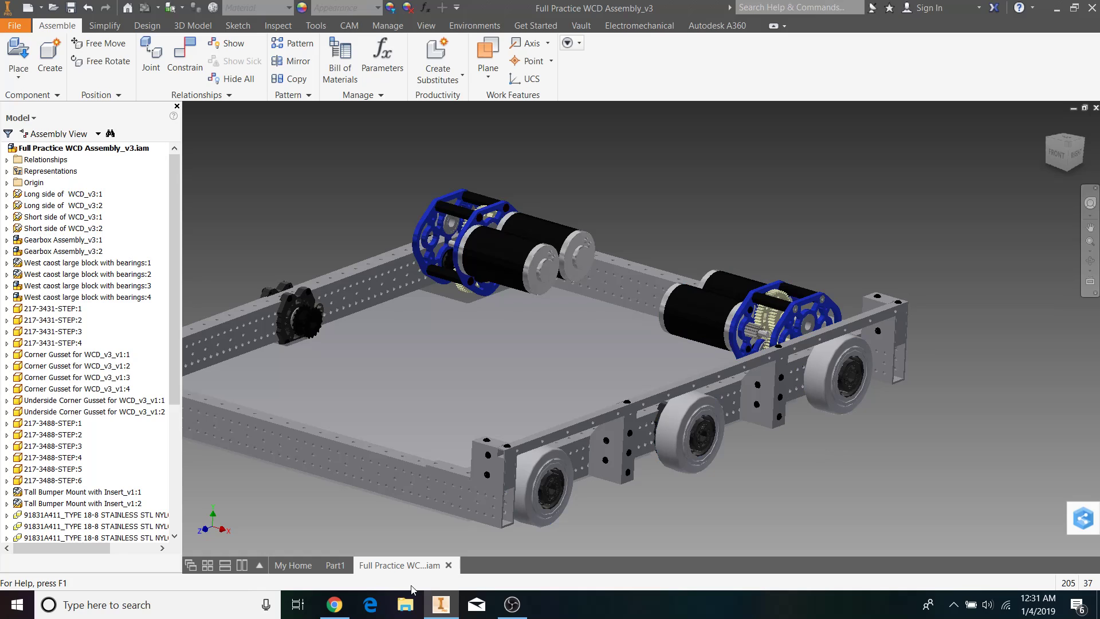
pyautogui.click(348, 566)
# Create a new part and start a 2D sketch on its front plane.
pyautogui.click(292, 566)
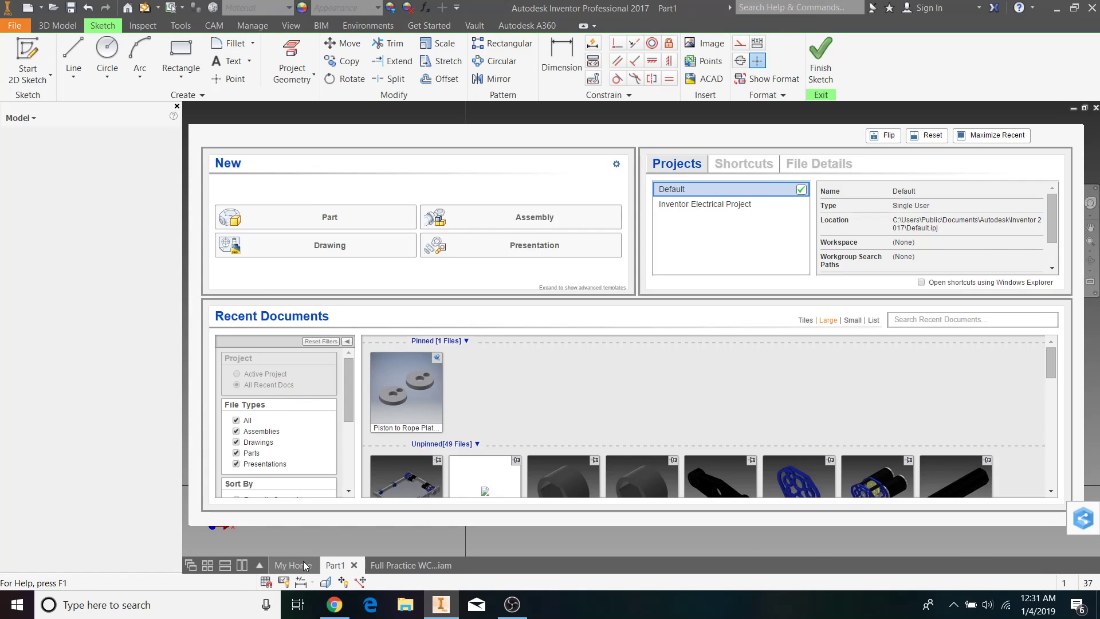
pyautogui.click(314, 195)
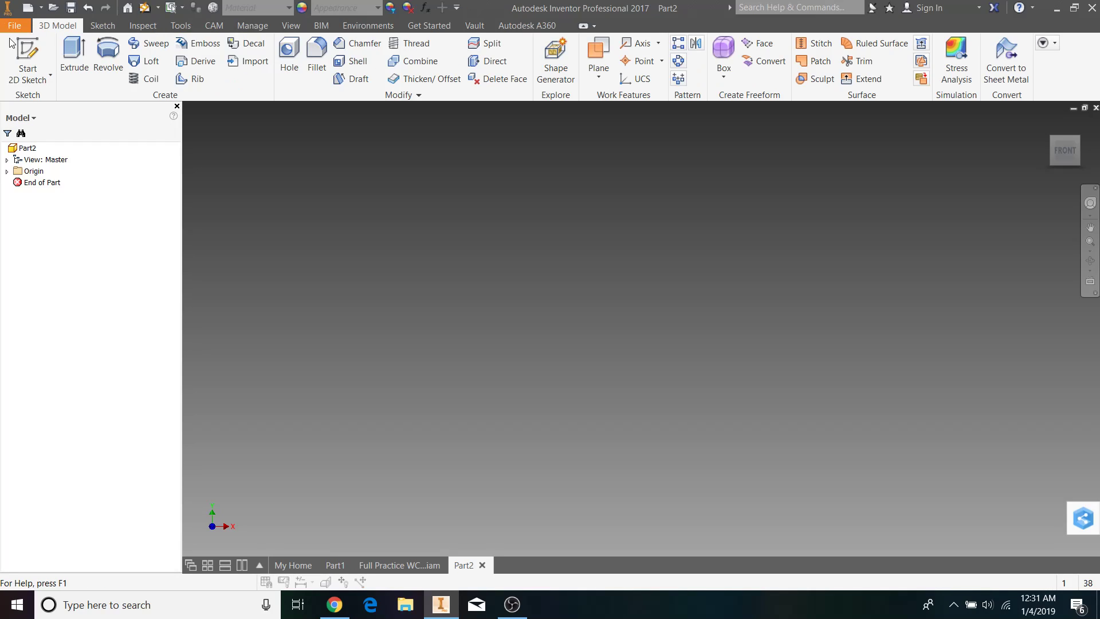
pyautogui.click(27, 60)
pyautogui.click(679, 236)
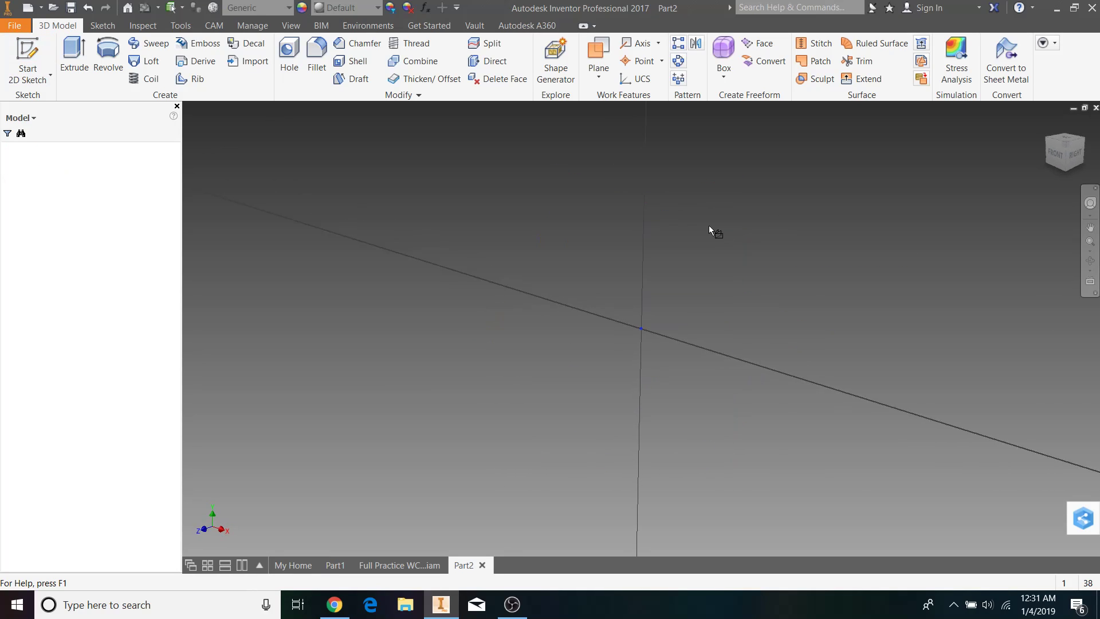
# Draw a rectangle 1 in wide and 2 in high with its corner at the origin.
pyautogui.click(180, 55)
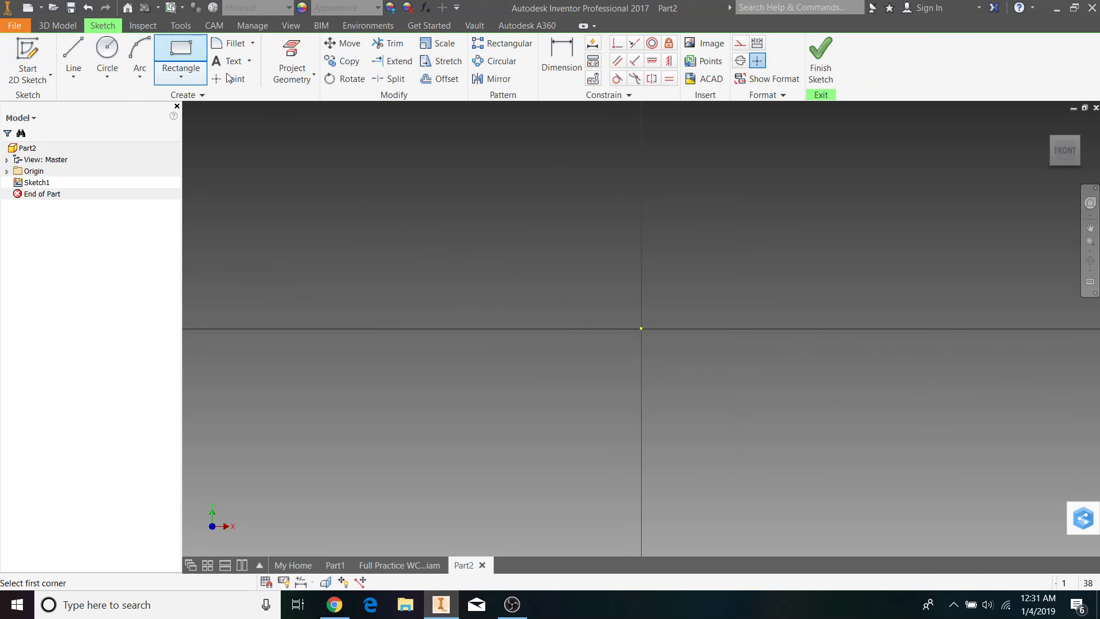
pyautogui.click(641, 329)
pyautogui.write('1')
pyautogui.press('Tab')
pyautogui.write('2')
pyautogui.press('Return')
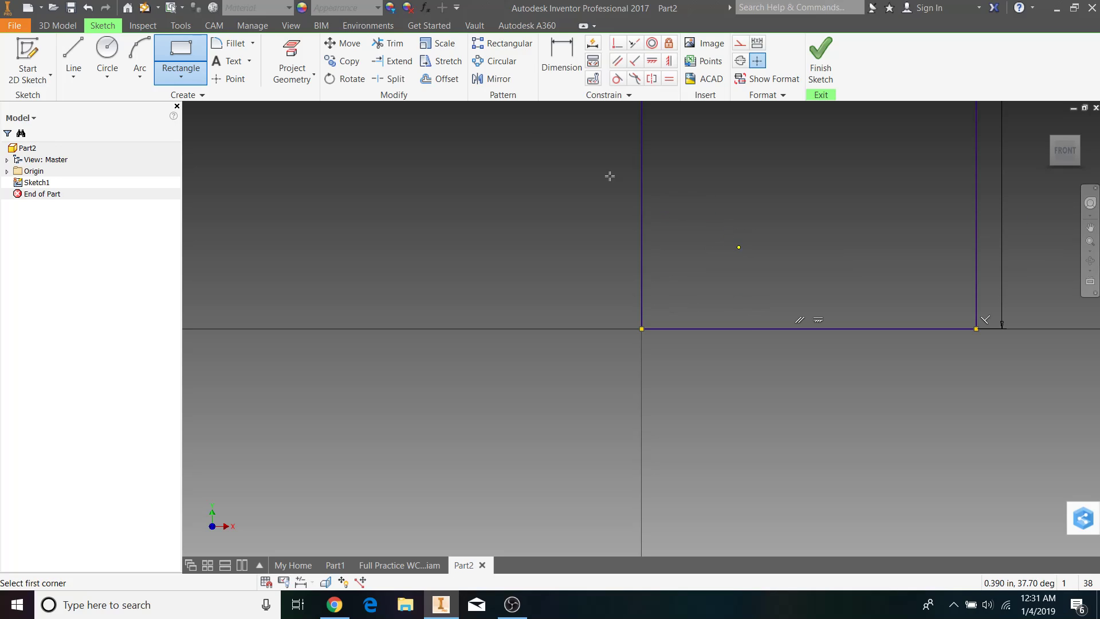
# Offset the rectangle inward by 0.1 in to form the tube wall.
pyautogui.click(440, 79)
pyautogui.click(649, 328)
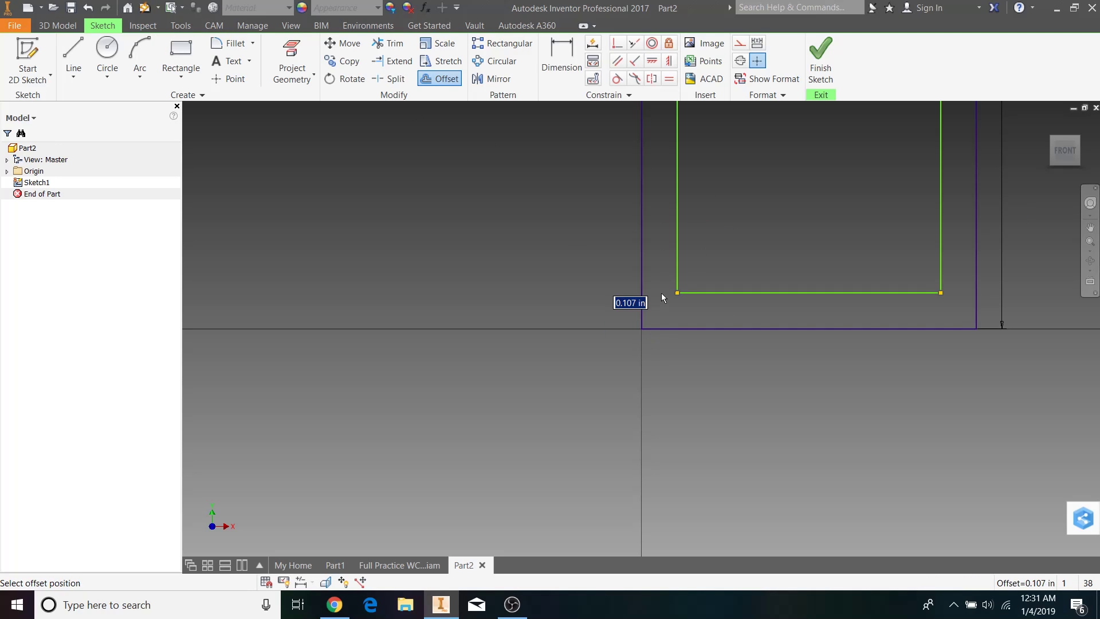
pyautogui.write('0.1')
pyautogui.press('Return')
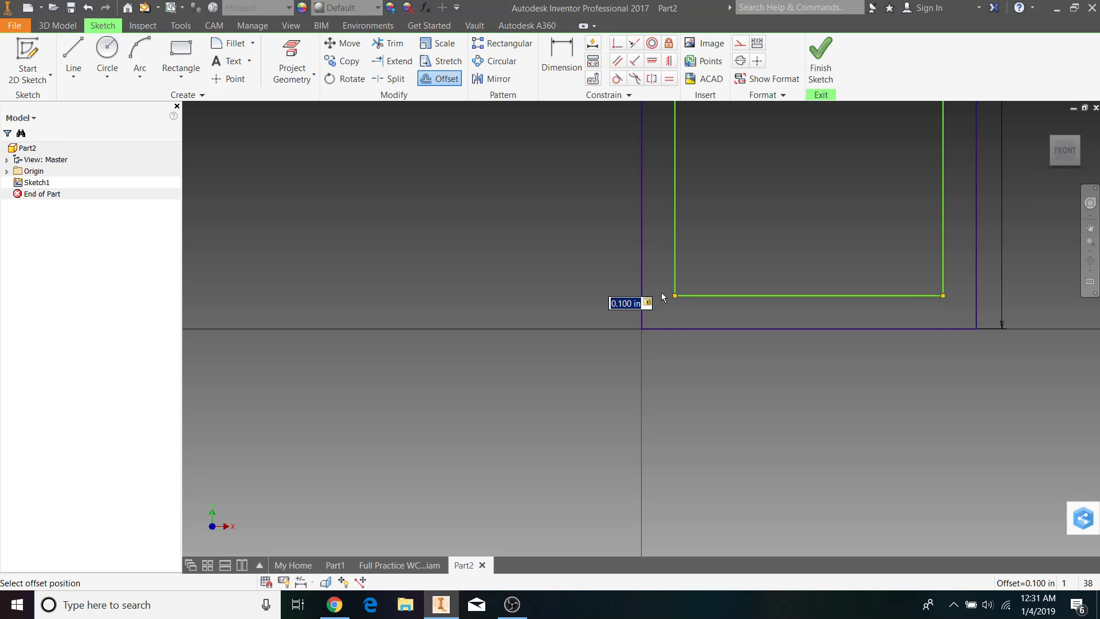
# Extrude the tube wall profile 22 in.
pyautogui.press('e')
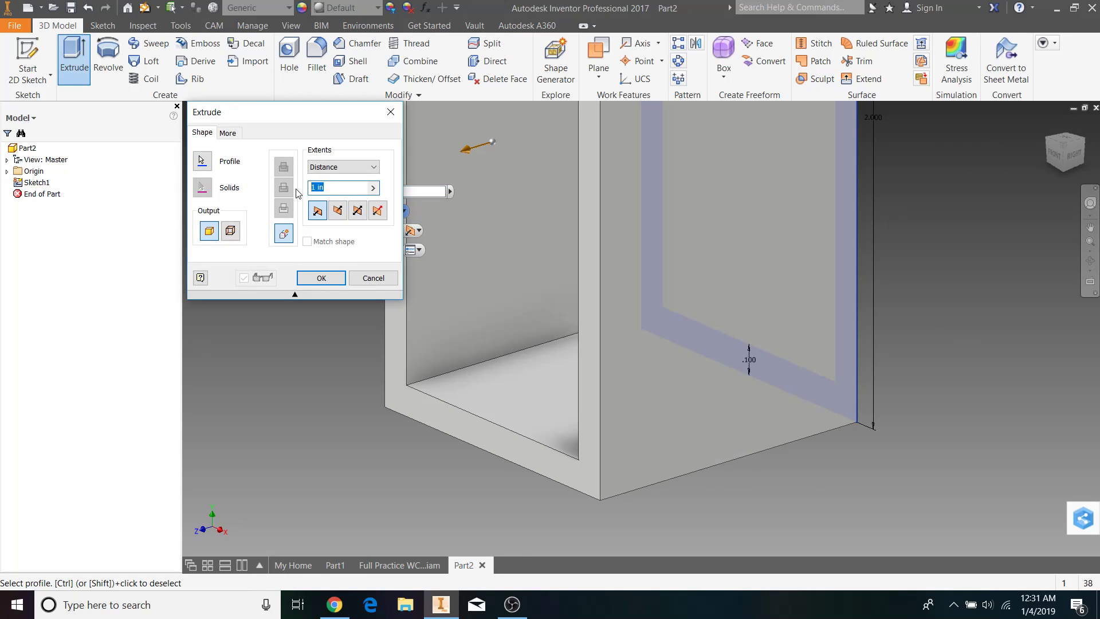
pyautogui.write('22')
pyautogui.click(328, 277)
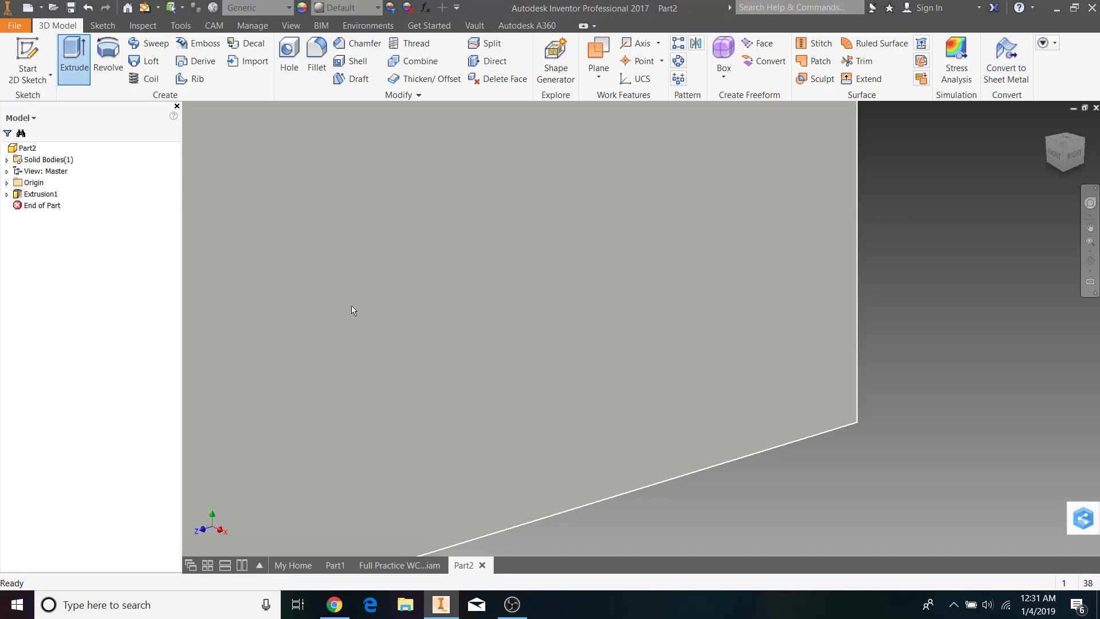
# Start a sketch on the tube's narrow top face and draw a 0.163 in diameter circle near the end at the origin.
pyautogui.scroll(-10, 502, 354)
pyautogui.click(27, 57)
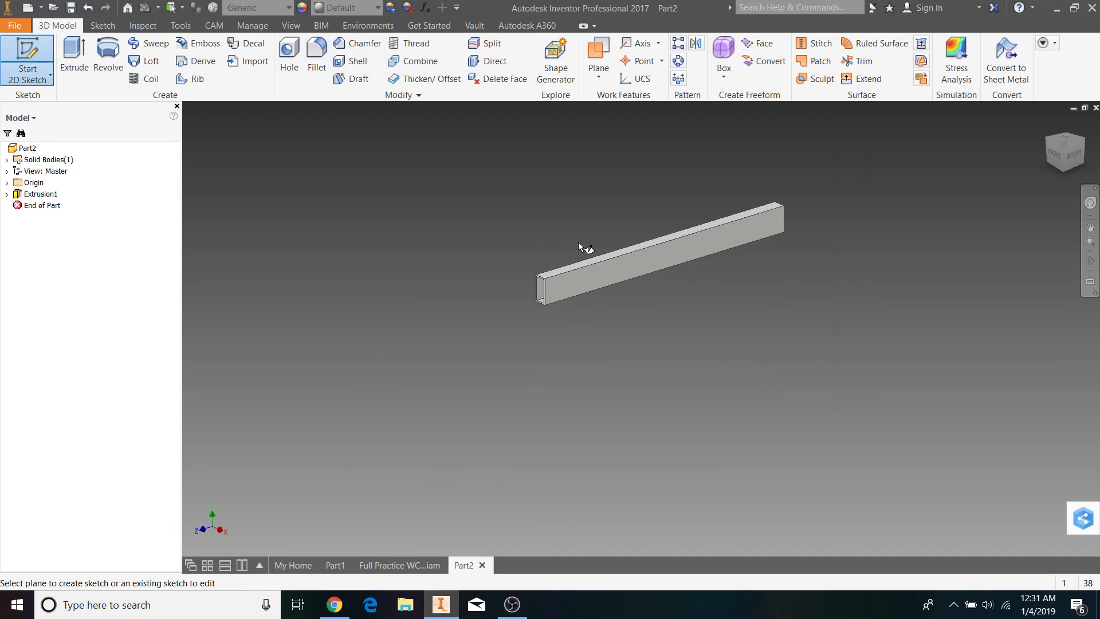
pyautogui.scroll(8, 567, 258)
pyautogui.click(571, 251)
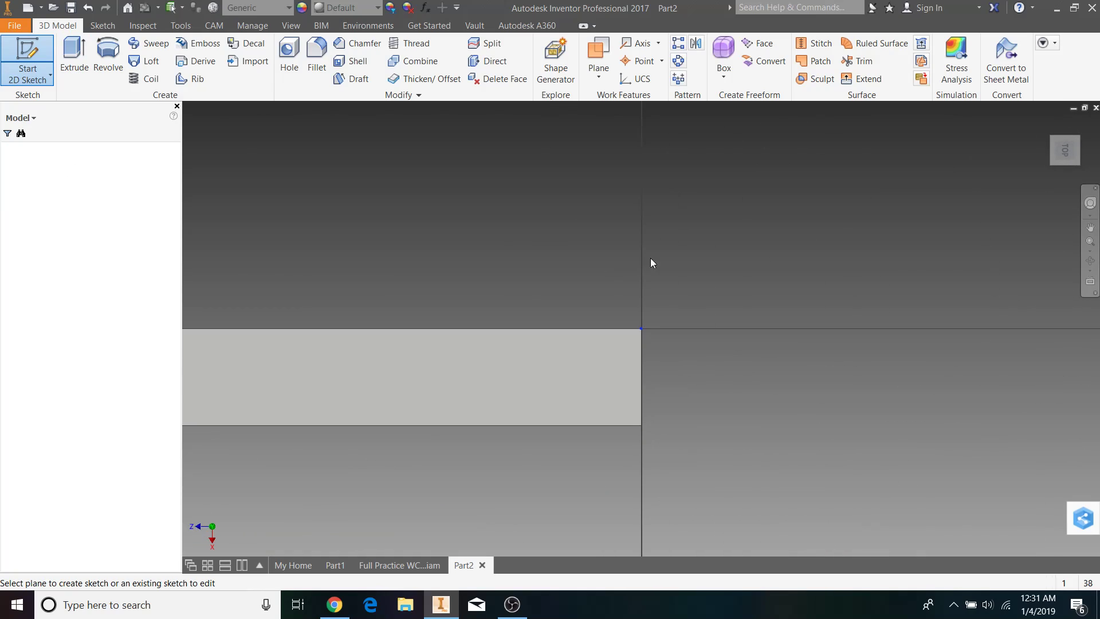
pyautogui.click(565, 368)
pyautogui.press('c')
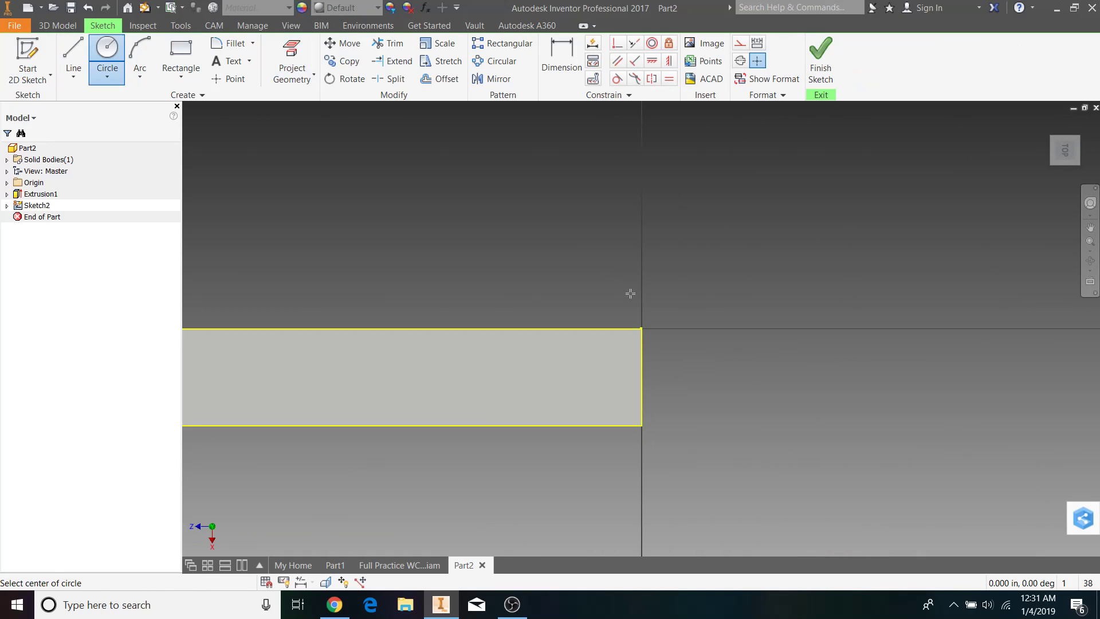
pyautogui.click(601, 376)
pyautogui.write('0.')
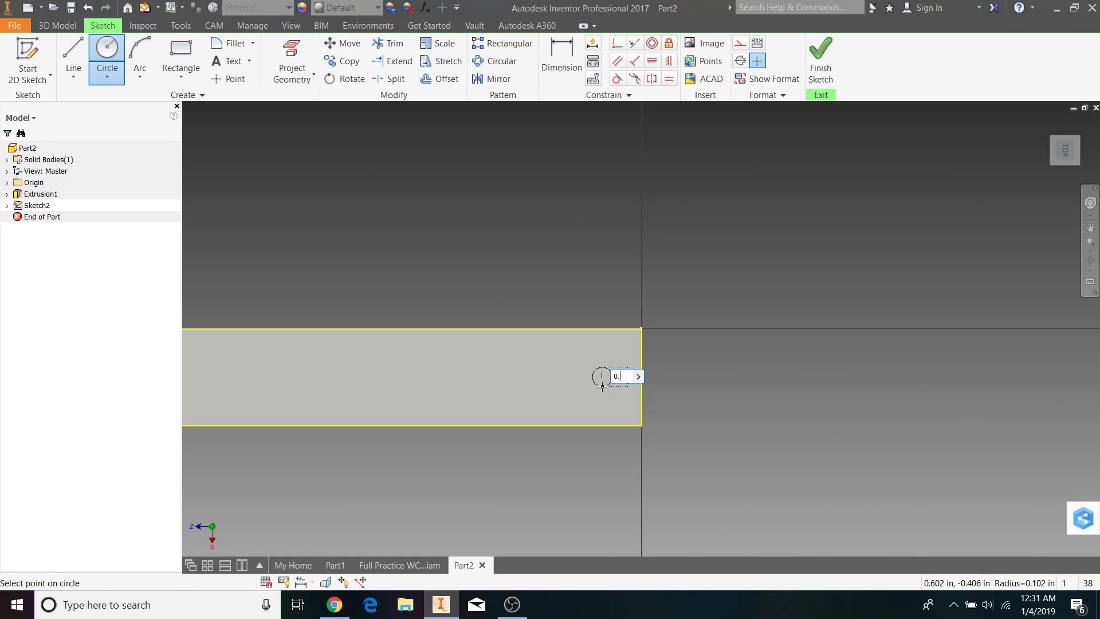
pyautogui.press('Return')
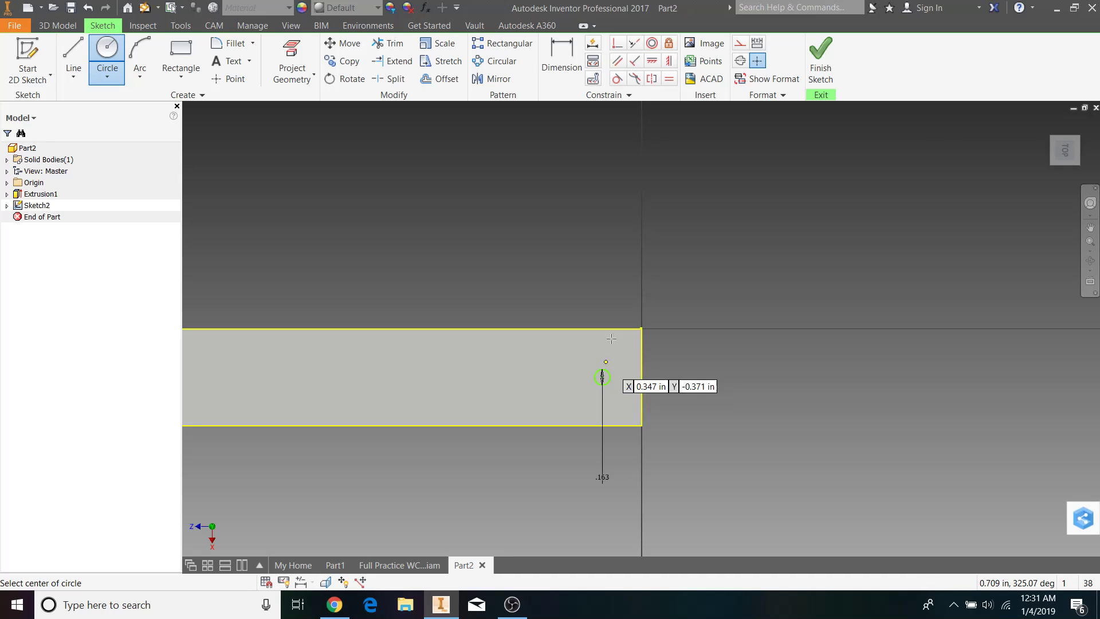
# Dimension the circle 0.5 in from the long edge of the top face.
pyautogui.press('d')
pyautogui.click(610, 376)
pyautogui.click(620, 329)
pyautogui.click(686, 362)
pyautogui.write('0.')
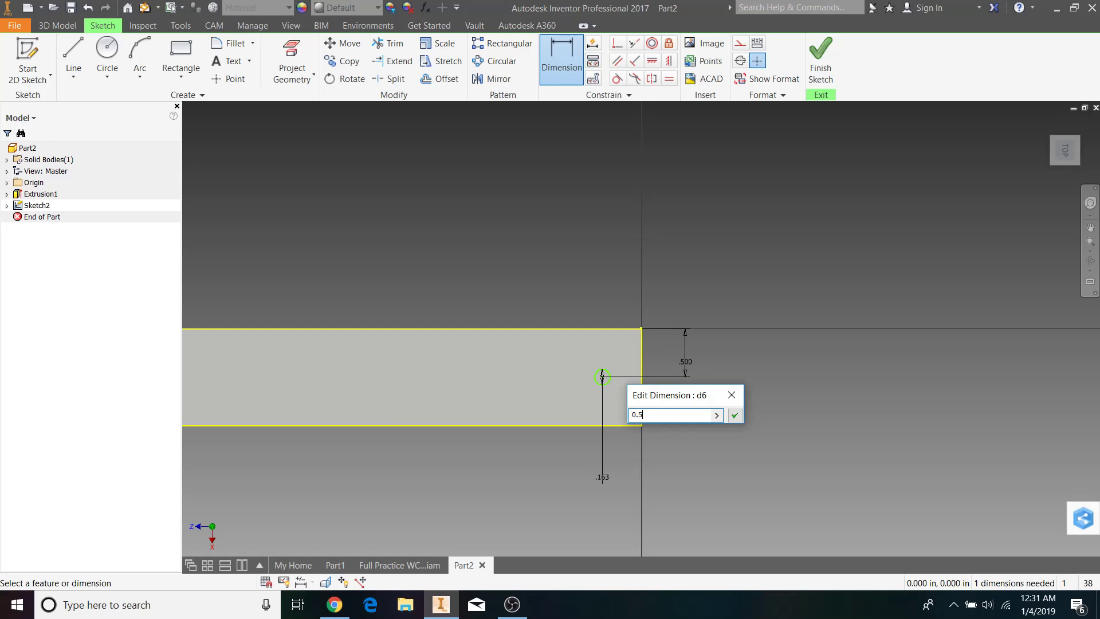
pyautogui.write('5')
pyautogui.press('Return')
# Dimension the circle 0.5 in from the tube's end edge.
pyautogui.click(609, 377)
pyautogui.click(642, 391)
pyautogui.click(621, 291)
pyautogui.write('0.5')
pyautogui.press('Return')
pyautogui.press('Escape')
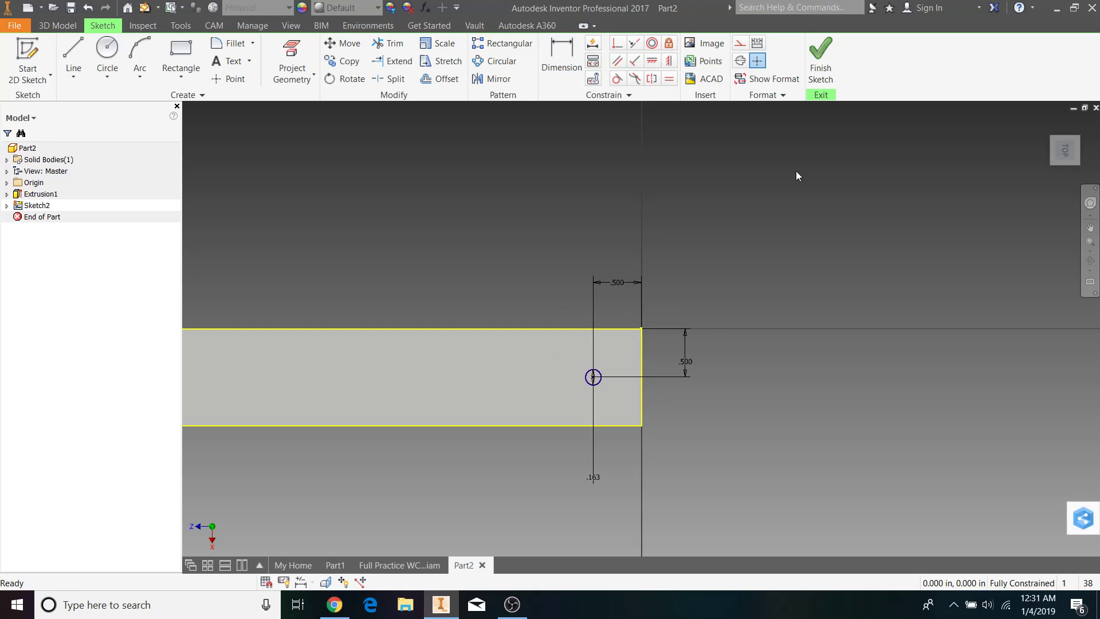
# Finish the sketch and extrude the circle as a 2 in deep cut down through the tube.
pyautogui.click(820, 57)
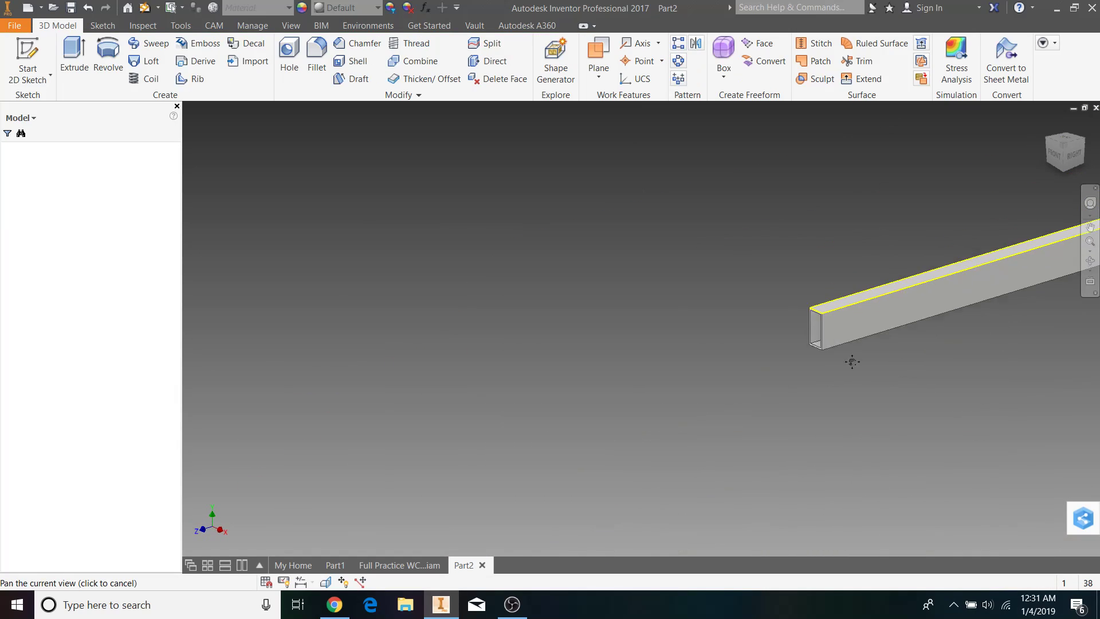
pyautogui.scroll(5, 719, 378)
pyautogui.click(74, 68)
pyautogui.click(635, 226)
pyautogui.click(338, 210)
pyautogui.doubleClick(338, 187)
pyautogui.write('2')
pyautogui.click(321, 278)
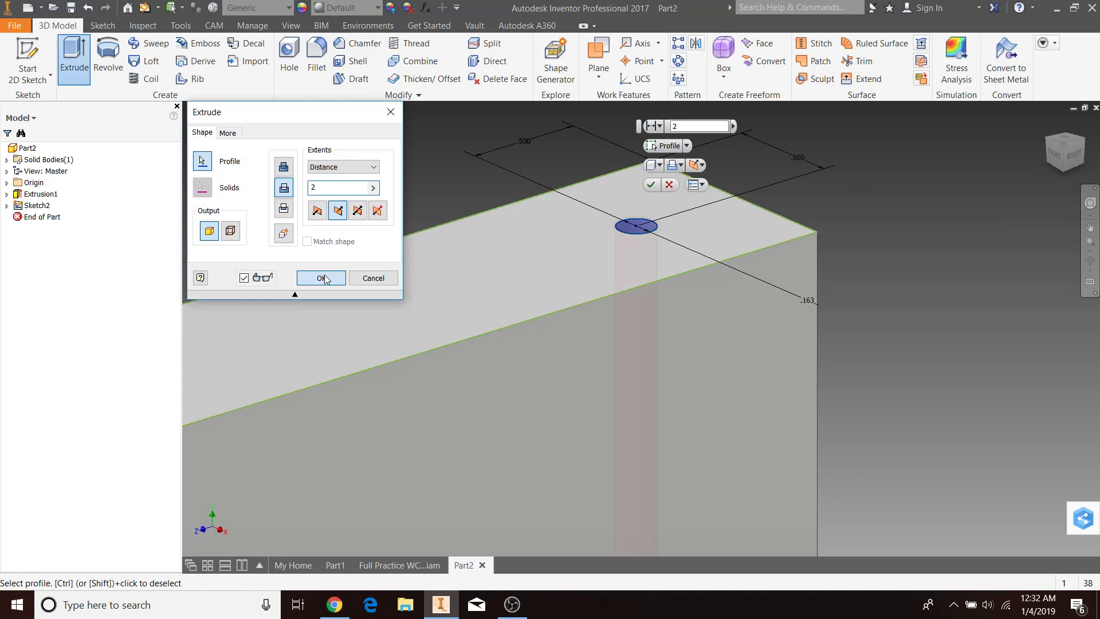
# Pattern the hole along the tube's long top edge with a Rectangular Pattern of 22 instances at 1 in spacing.
pyautogui.click(678, 45)
pyautogui.click(635, 227)
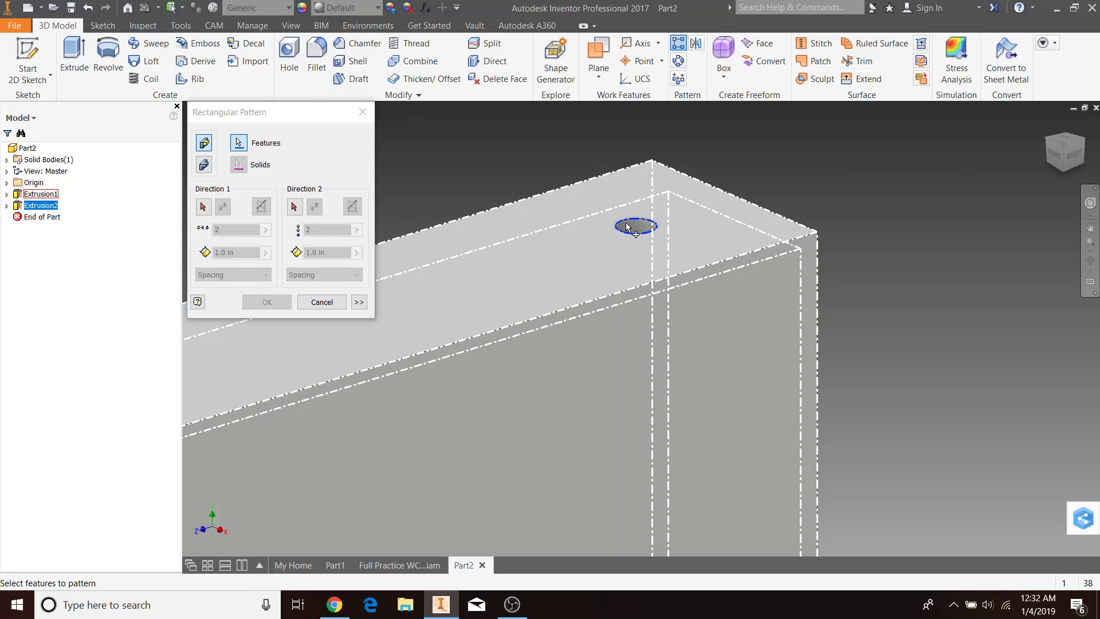
pyautogui.click(202, 207)
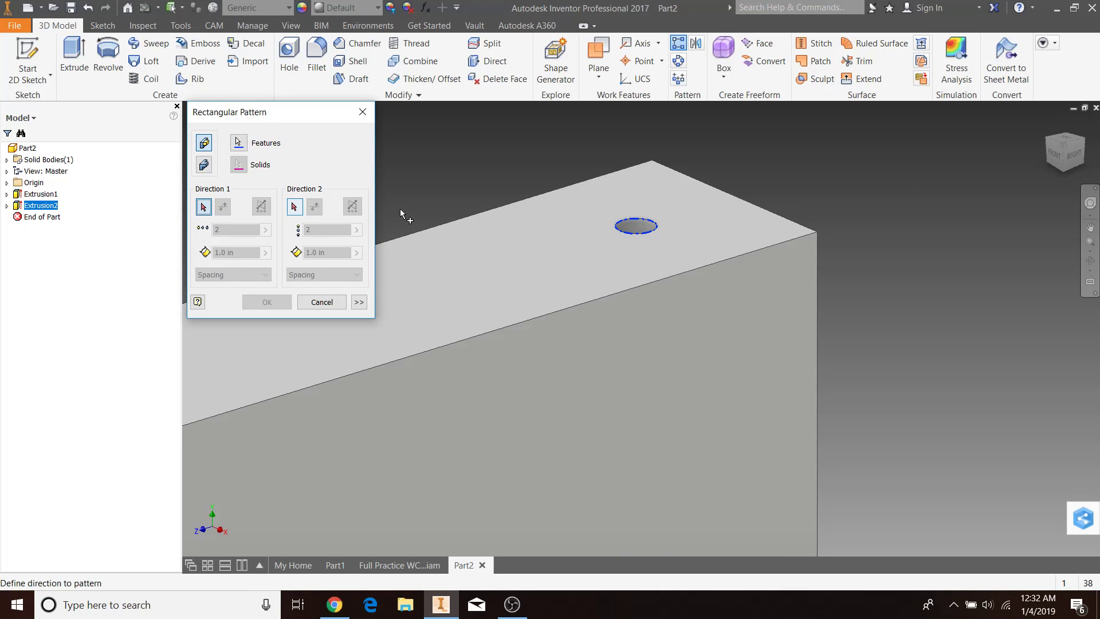
pyautogui.click(472, 217)
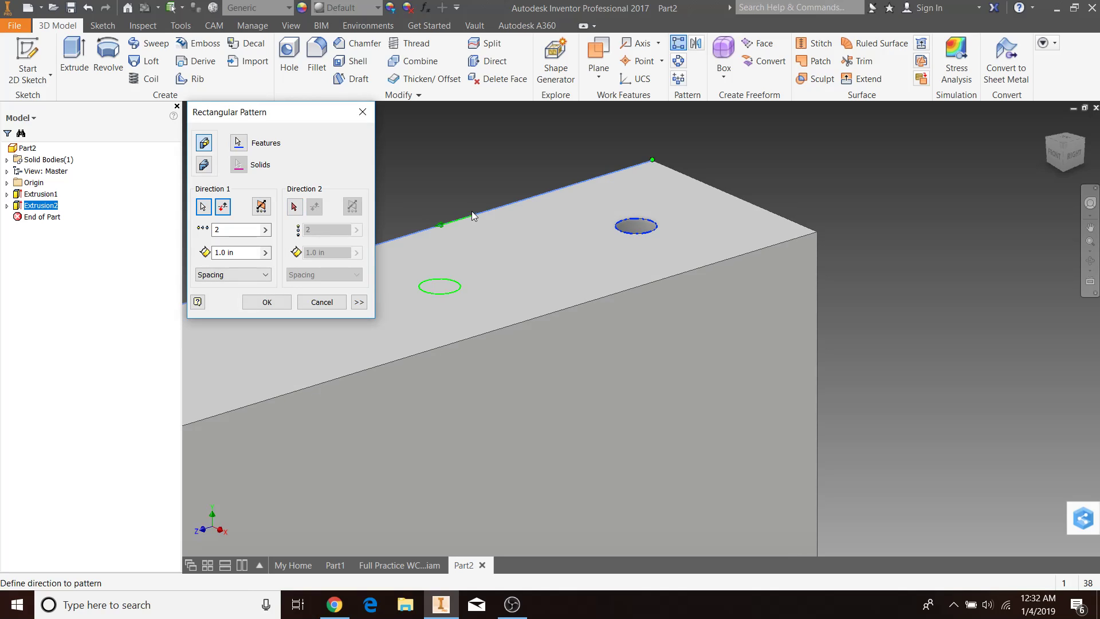
pyautogui.scroll(-3, 472, 212)
pyautogui.moveTo(472, 212); pyautogui.dragTo(623, 211, button='middle')
pyautogui.moveTo(240, 230); pyautogui.dragTo(204, 231)
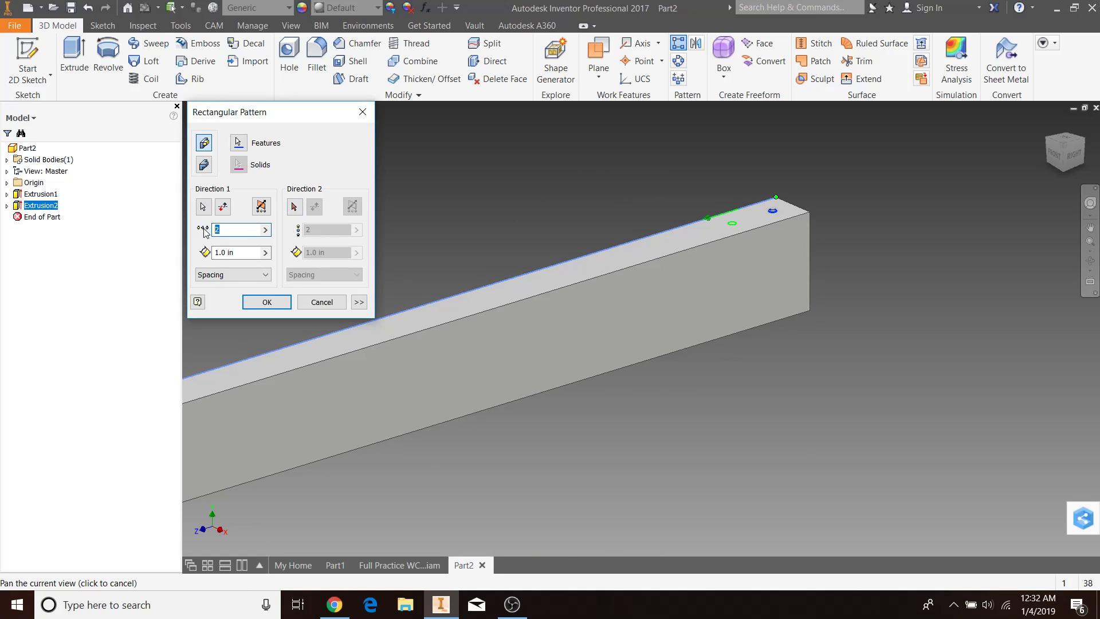
pyautogui.write('22')
pyautogui.scroll(-4, 473, 297)
pyautogui.moveTo(474, 297); pyautogui.dragTo(664, 349, button='middle')
pyautogui.click(255, 302)
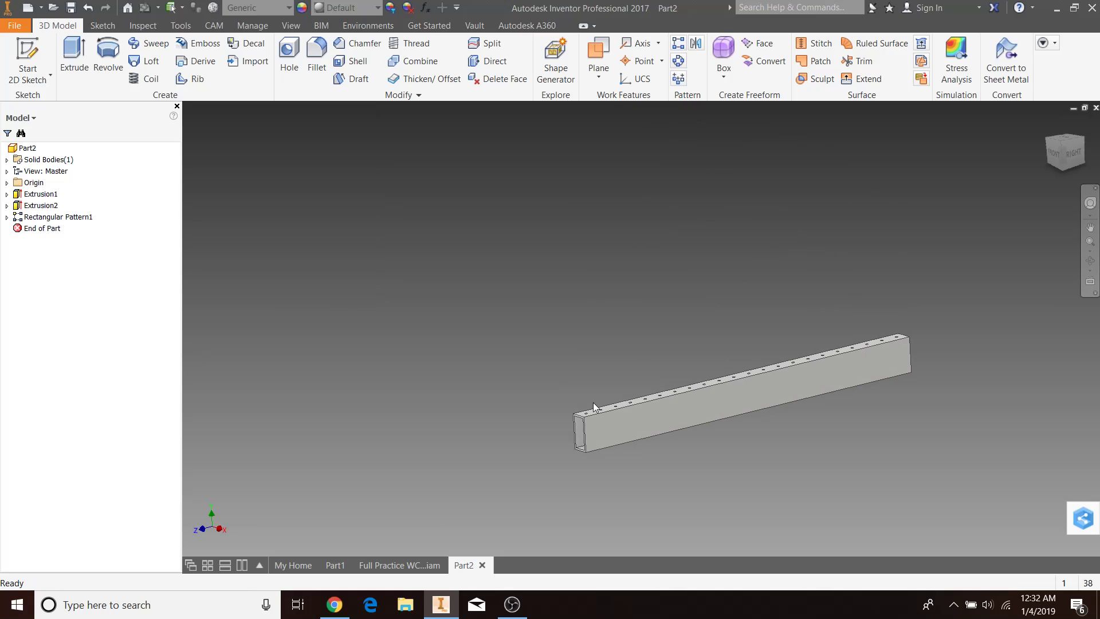
# Check the long rails in the frame sketch, and save the tube as Practice WCD Long Side_v1 in the Second Practice WCD folder.
pyautogui.click(374, 568)
pyautogui.click(334, 565)
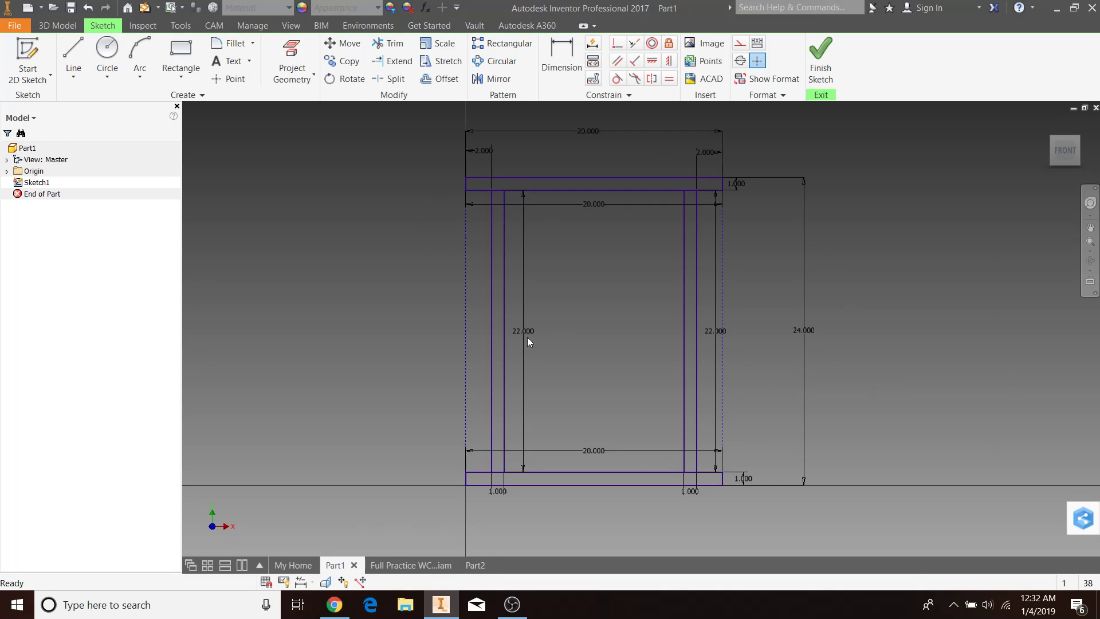
pyautogui.click(467, 564)
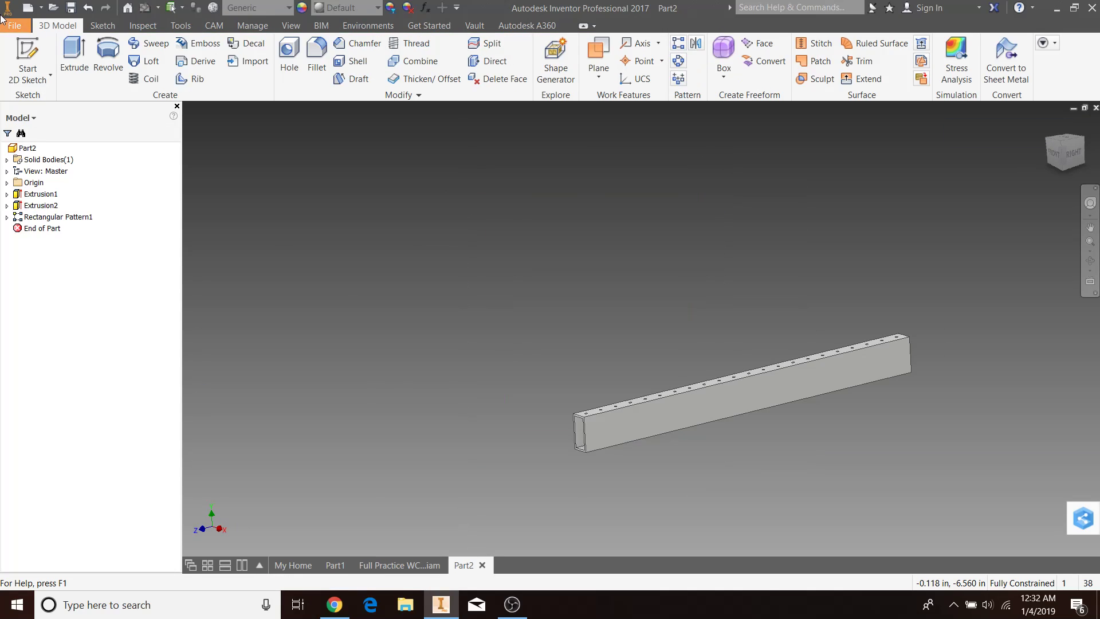
pyautogui.click(12, 26)
pyautogui.click(40, 140)
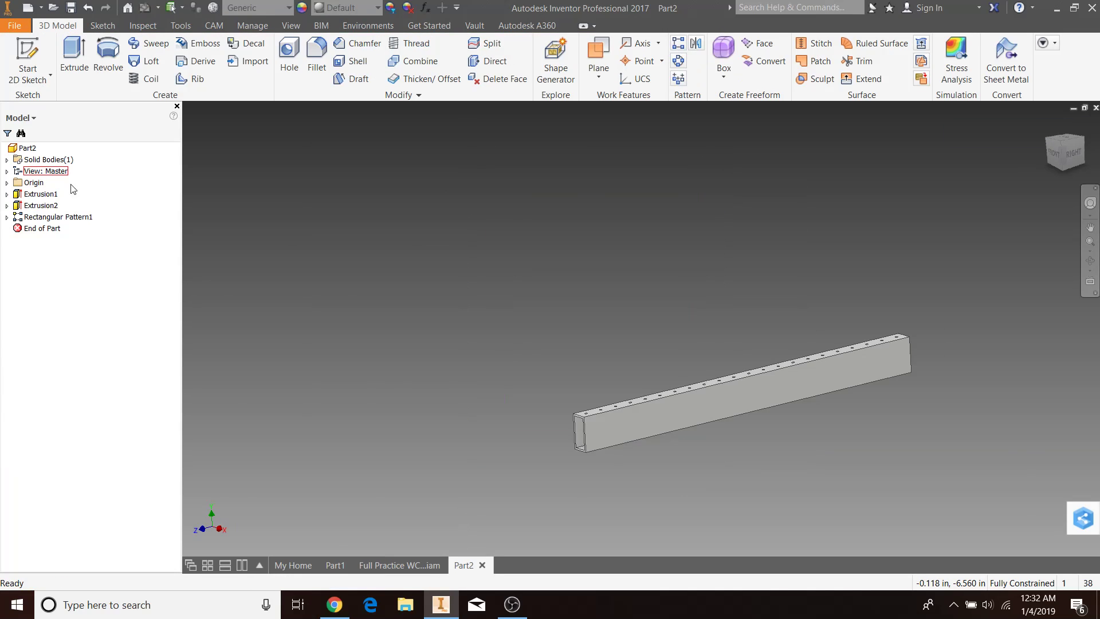
pyautogui.click(566, 202)
pyautogui.click(558, 356)
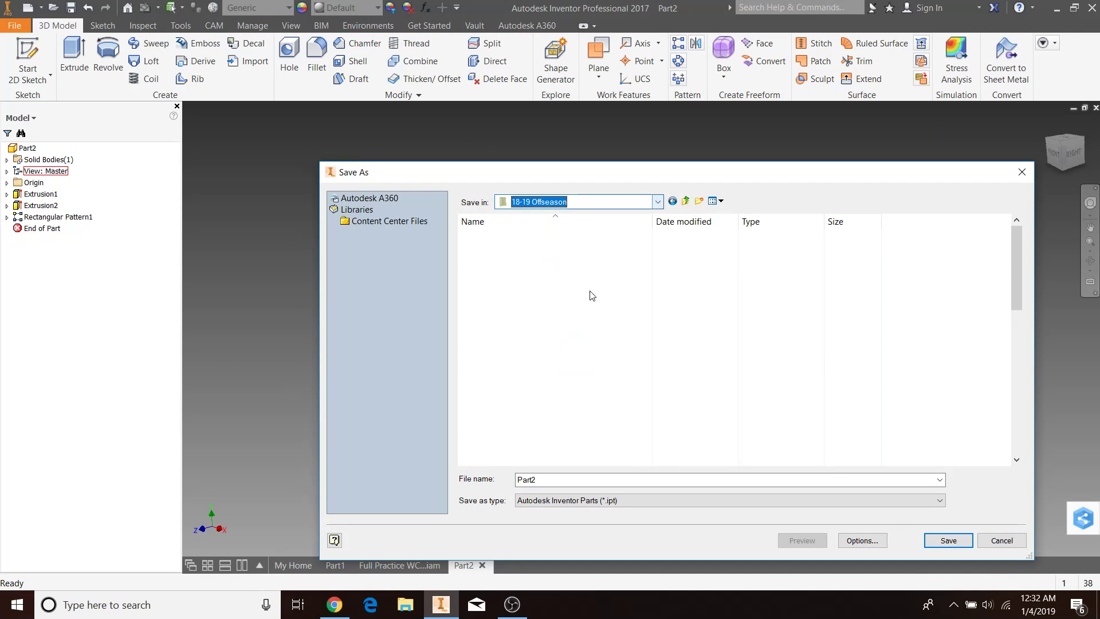
pyautogui.doubleClick(554, 346)
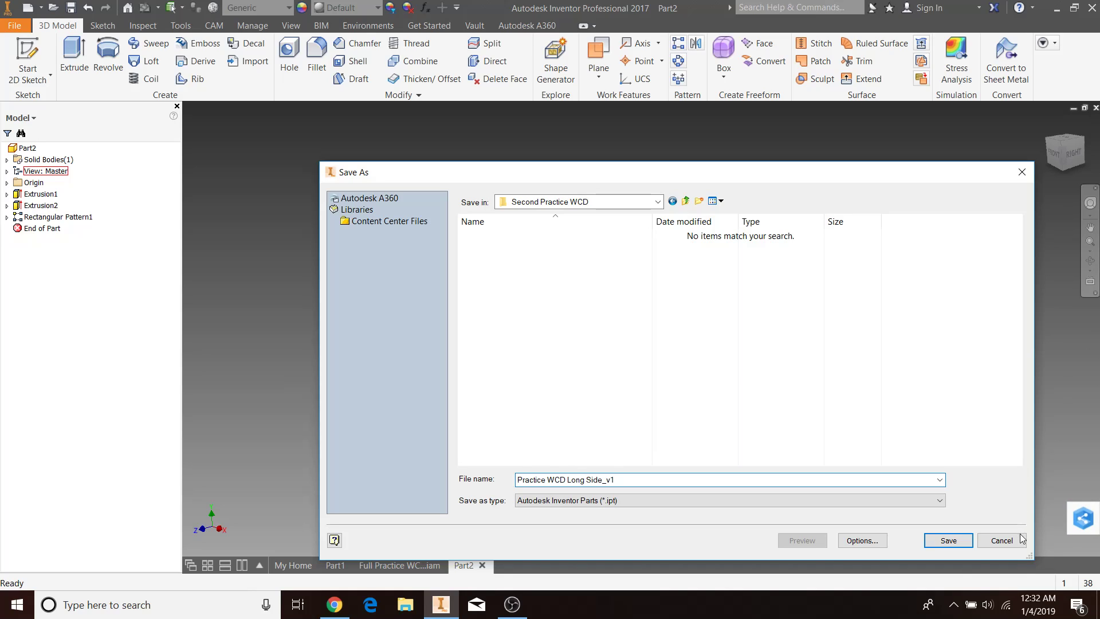
pyautogui.click(948, 541)
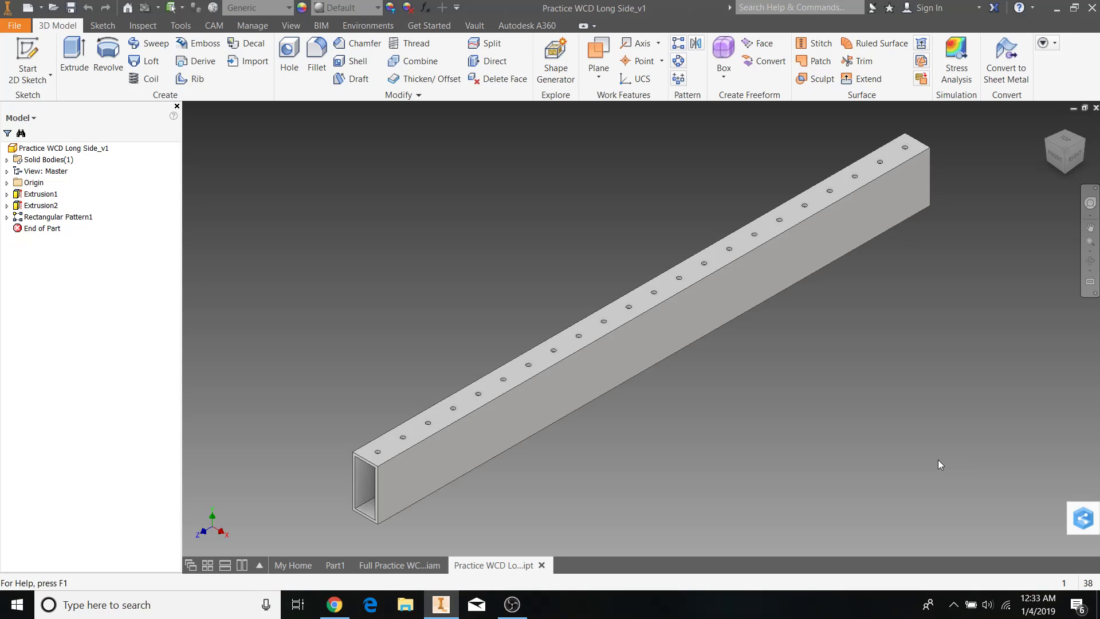
# Save a copy of the long tube as Practice WCD Short Side_v1 in the Second Practice WCD folder.
pyautogui.click(5, 26)
pyautogui.click(25, 175)
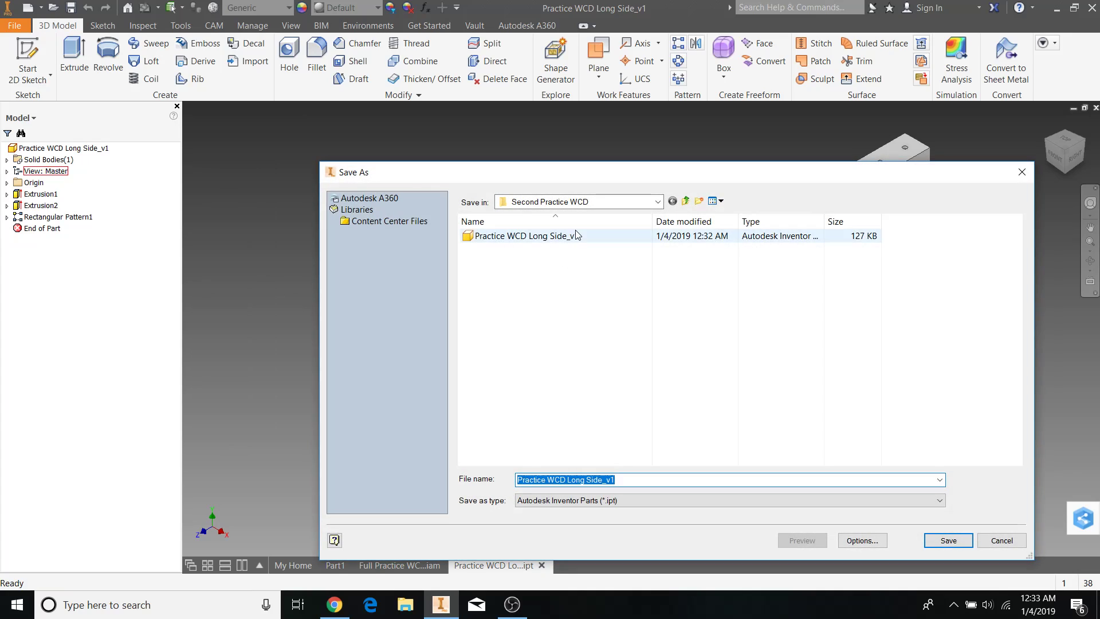
pyautogui.click(576, 235)
pyautogui.click(584, 479)
pyautogui.click(583, 480)
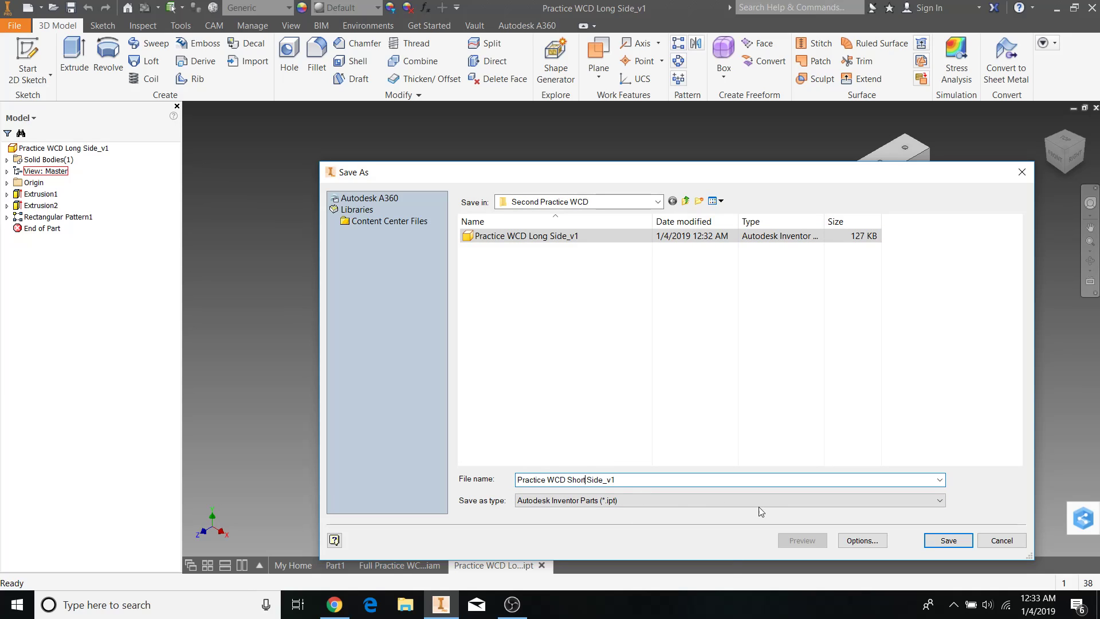
pyautogui.click(933, 542)
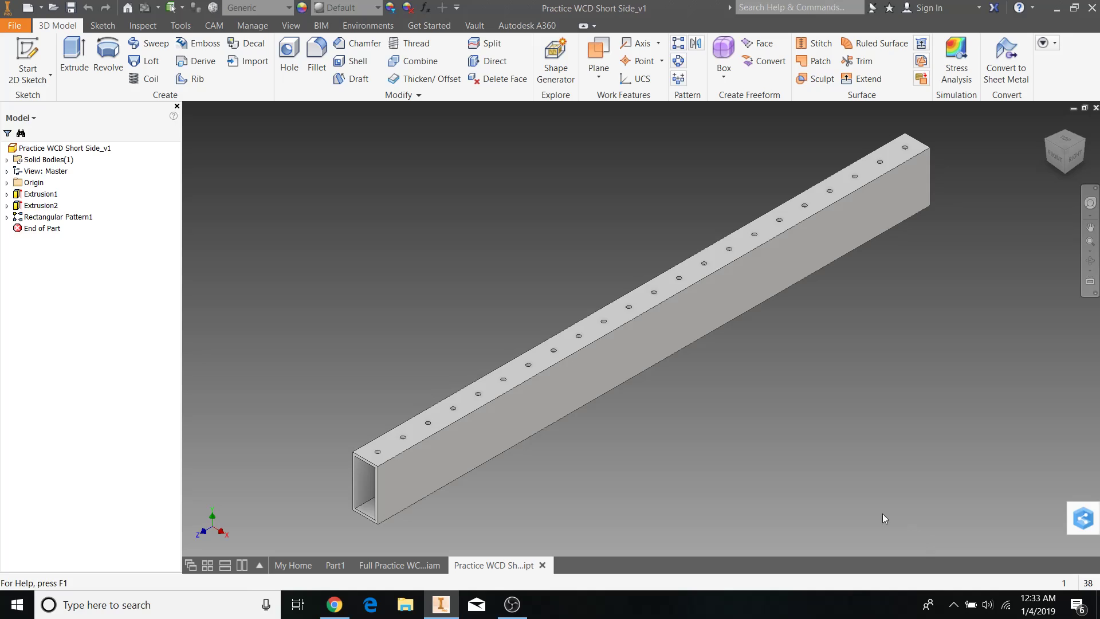
# Set the short side tube's base extrusion distance to 20 in and save the part.
pyautogui.doubleClick(41, 195)
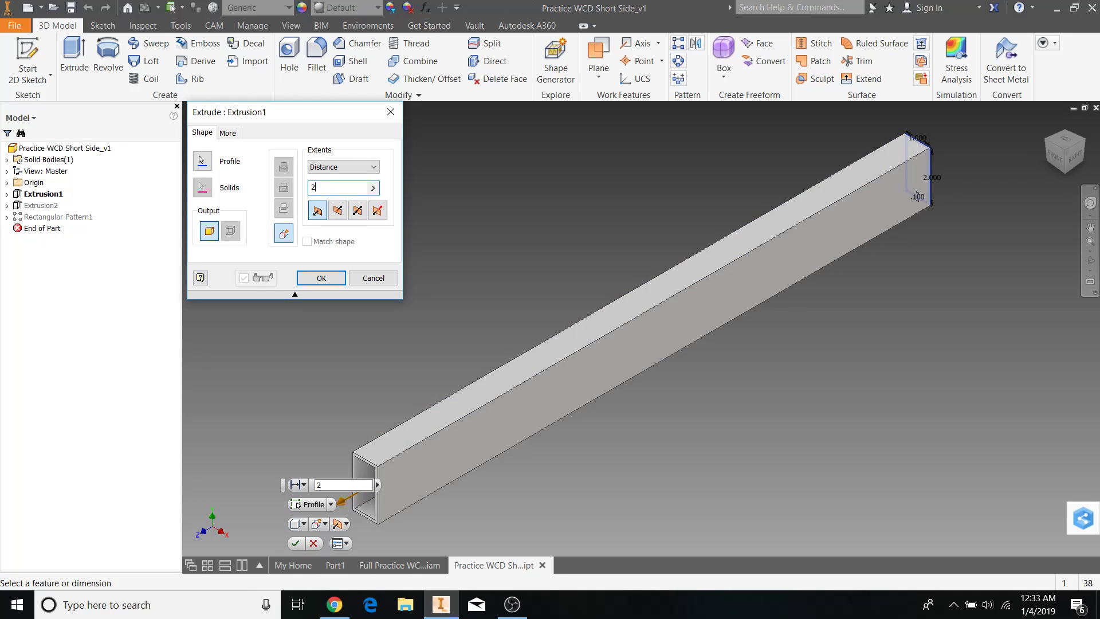
pyautogui.click(321, 277)
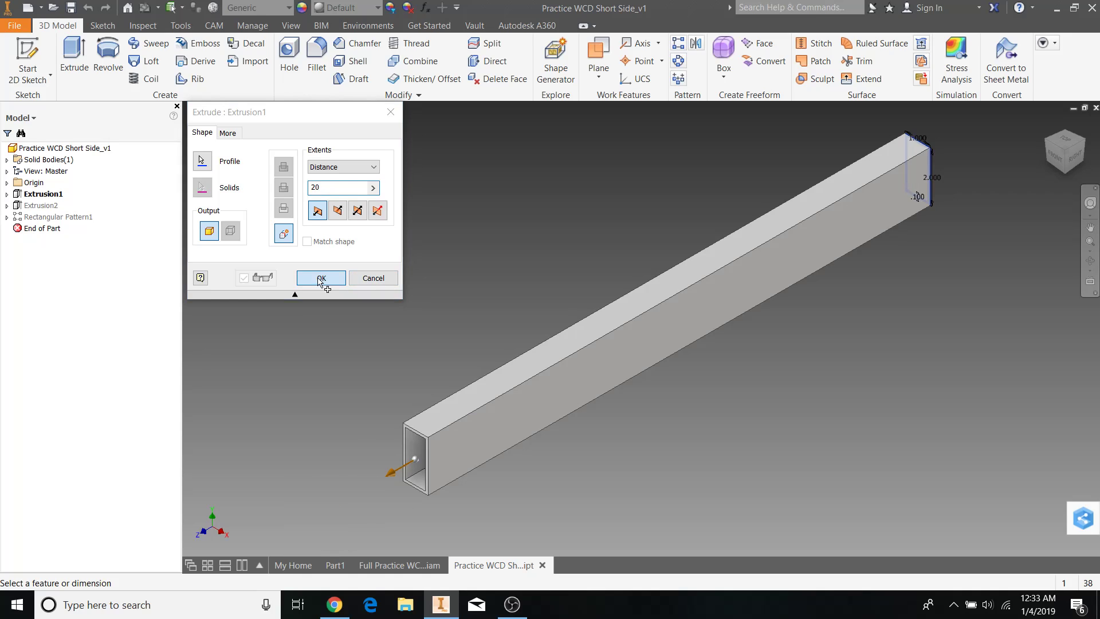
pyautogui.doubleClick(41, 195)
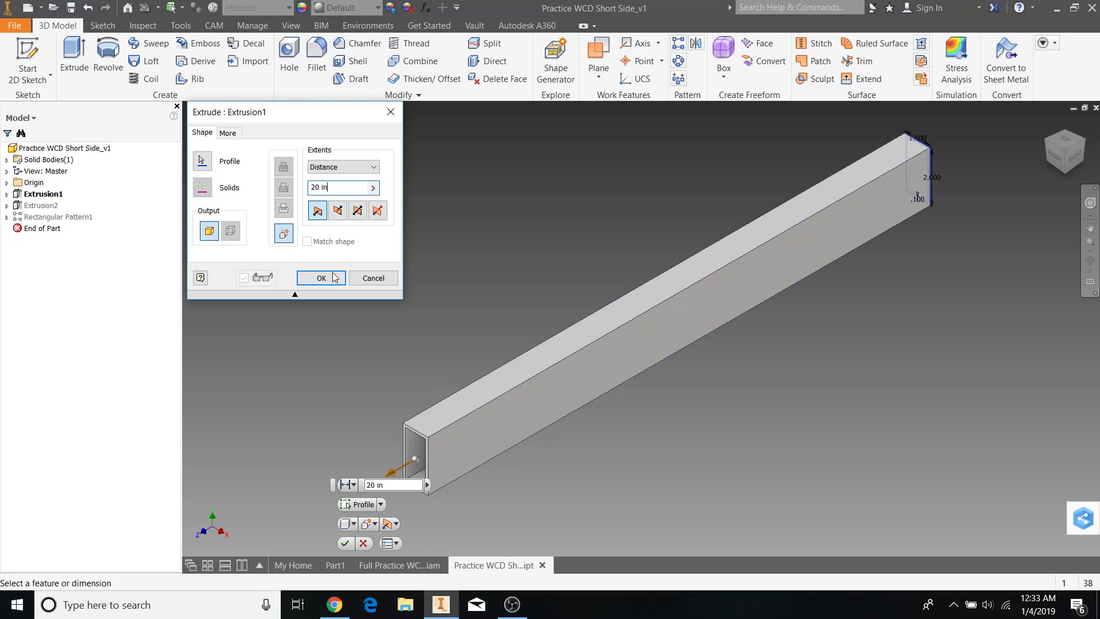
pyautogui.click(321, 278)
pyautogui.scroll(-2, 544, 320)
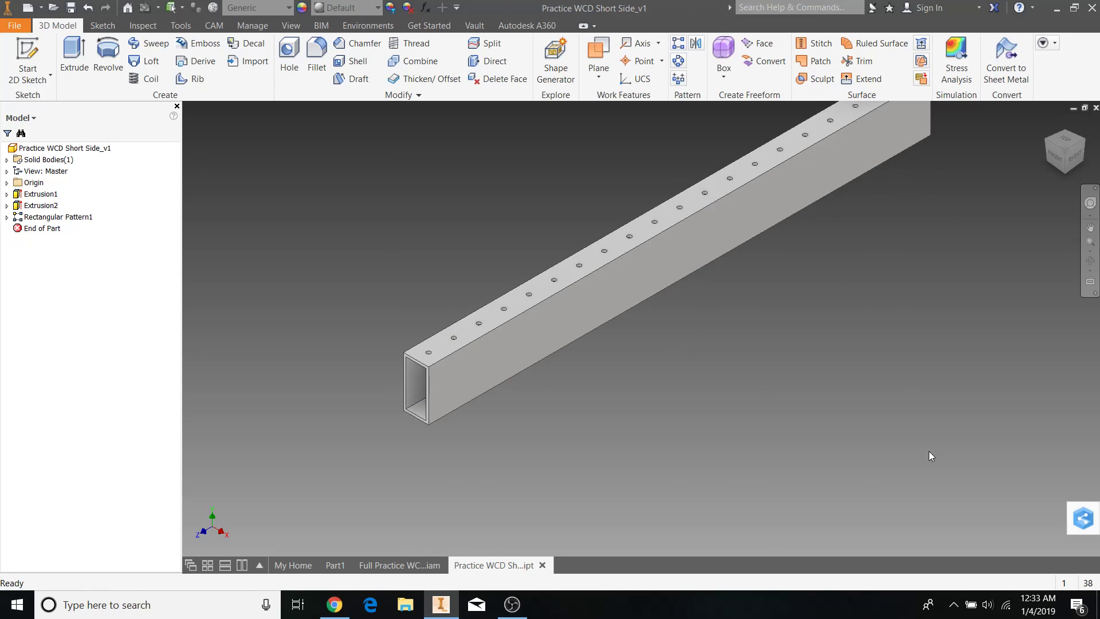
pyautogui.click(71, 7)
# Examine the rails, hole rows and bearing blocks in the Full Practice WCD assembly, and check the rail layout in the Part1 sketch.
pyautogui.click(365, 562)
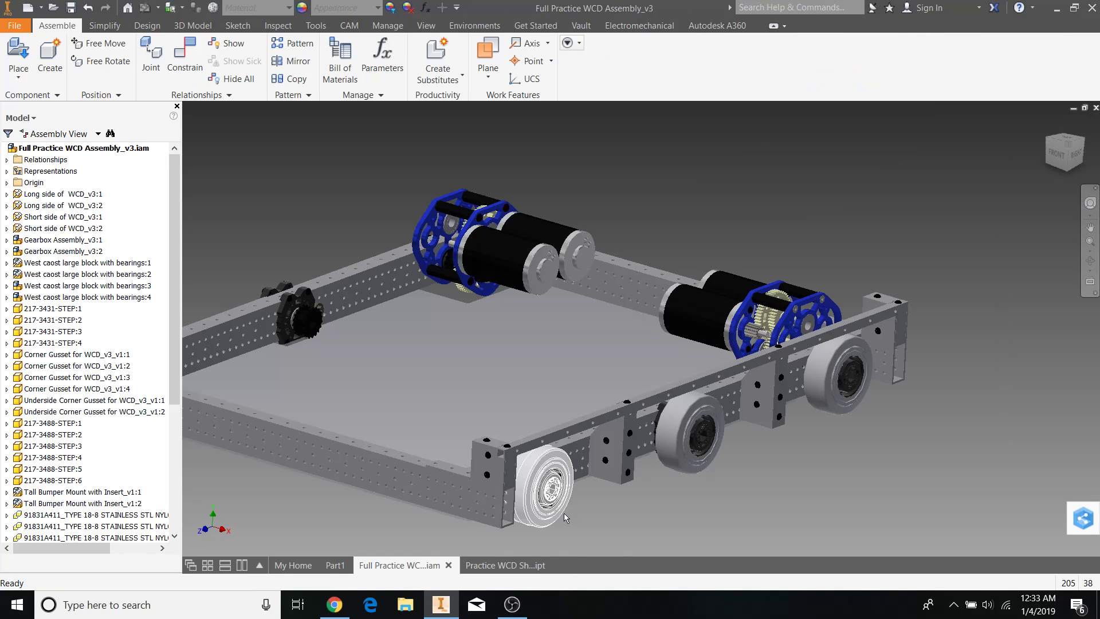
pyautogui.scroll(-2, 570, 459)
pyautogui.scroll(2, 570, 448)
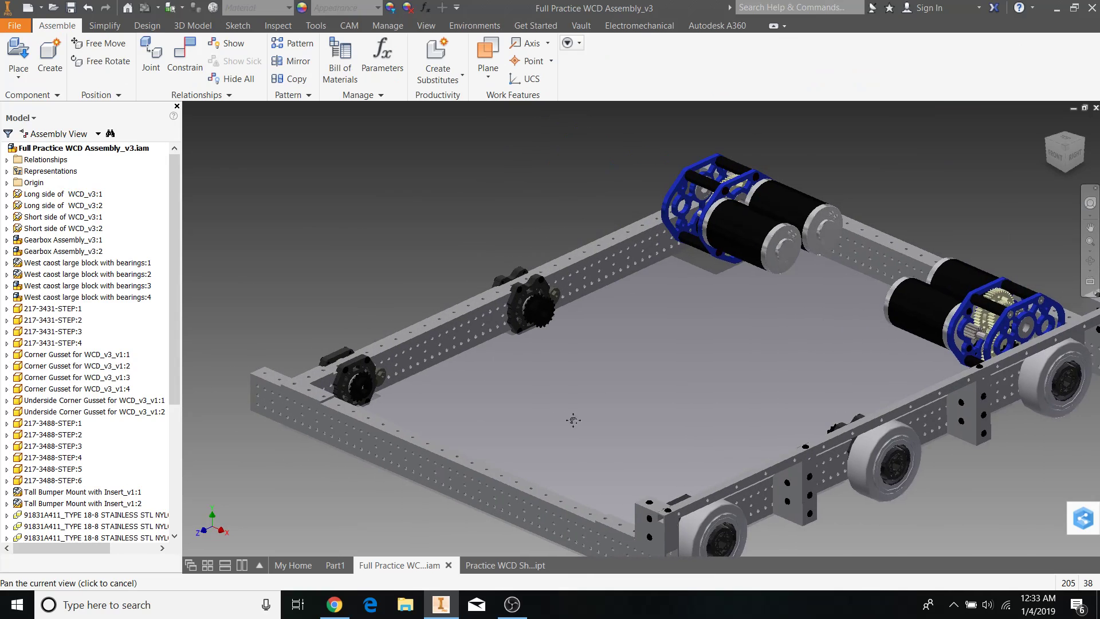
pyautogui.scroll(-5, 398, 379)
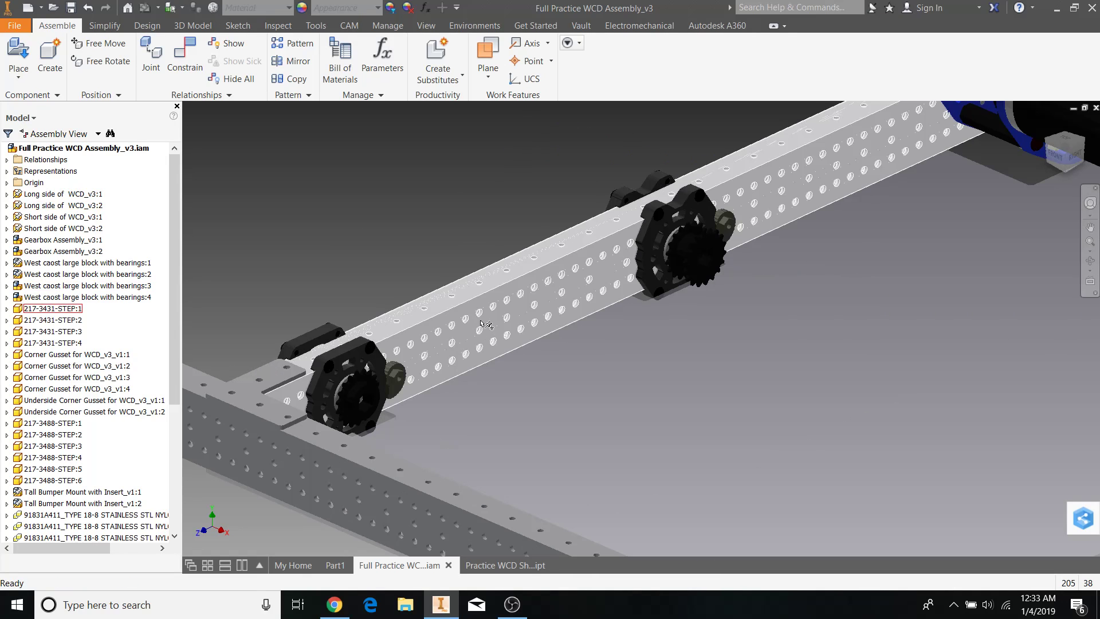
pyautogui.moveTo(581, 311); pyautogui.dragTo(489, 422, button='middle')
pyautogui.keyDown('shift'); pyautogui.moveTo(423, 404); pyautogui.dragTo(687, 310, button='middle'); pyautogui.keyUp('shift')
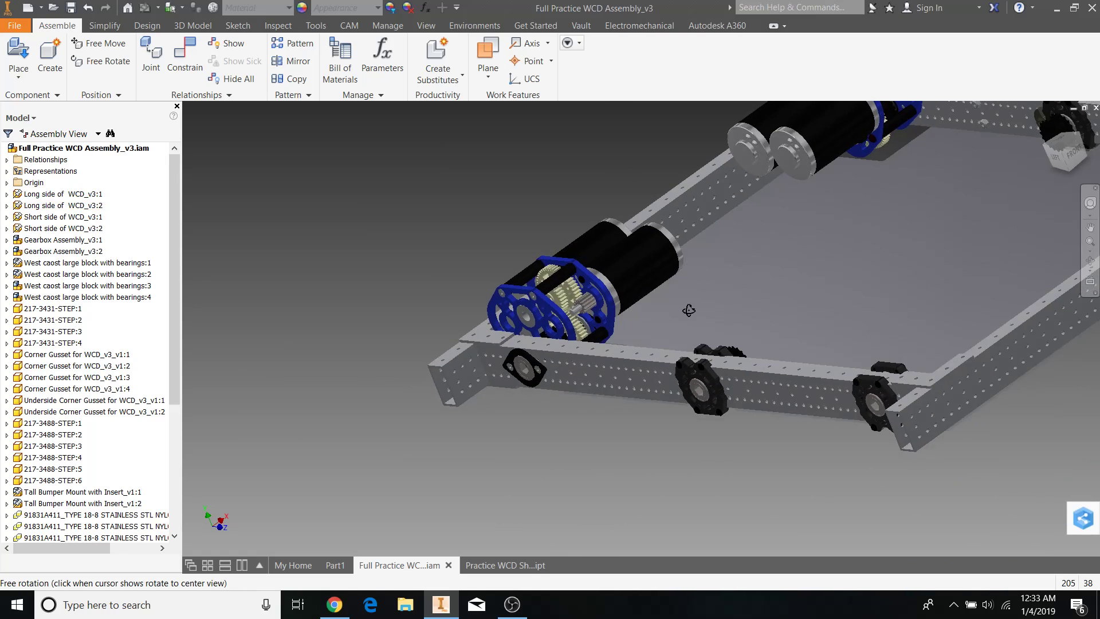
pyautogui.scroll(-5, 725, 358)
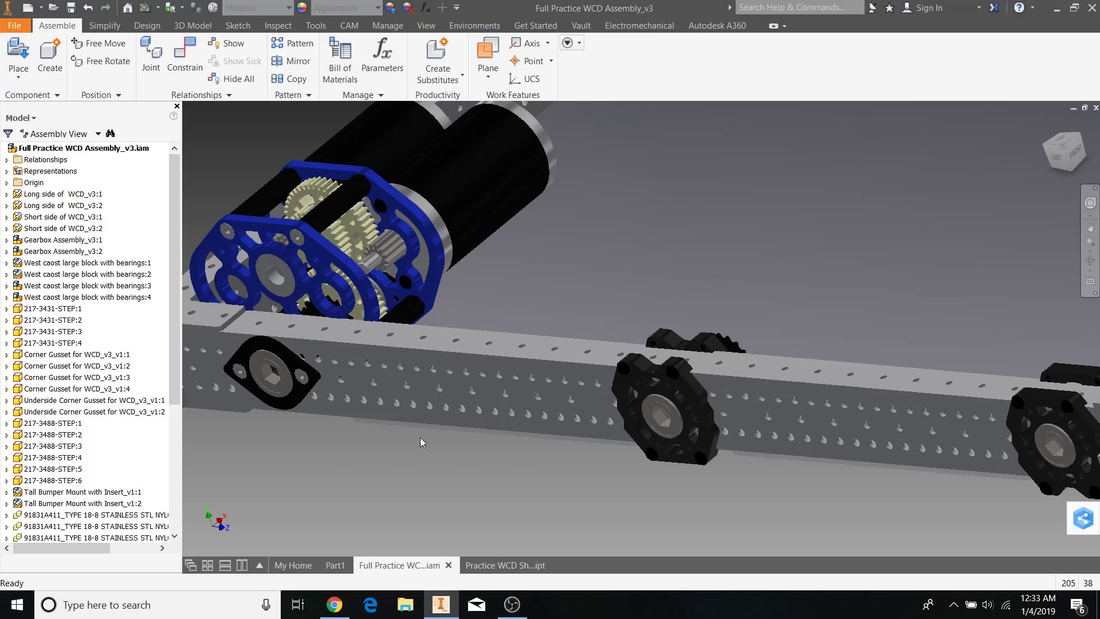
pyautogui.scroll(3, 415, 439)
pyautogui.scroll(3, 416, 436)
pyautogui.keyDown('shift'); pyautogui.moveTo(515, 486); pyautogui.dragTo(585, 467, button='middle'); pyautogui.keyUp('shift')
pyautogui.click(481, 565)
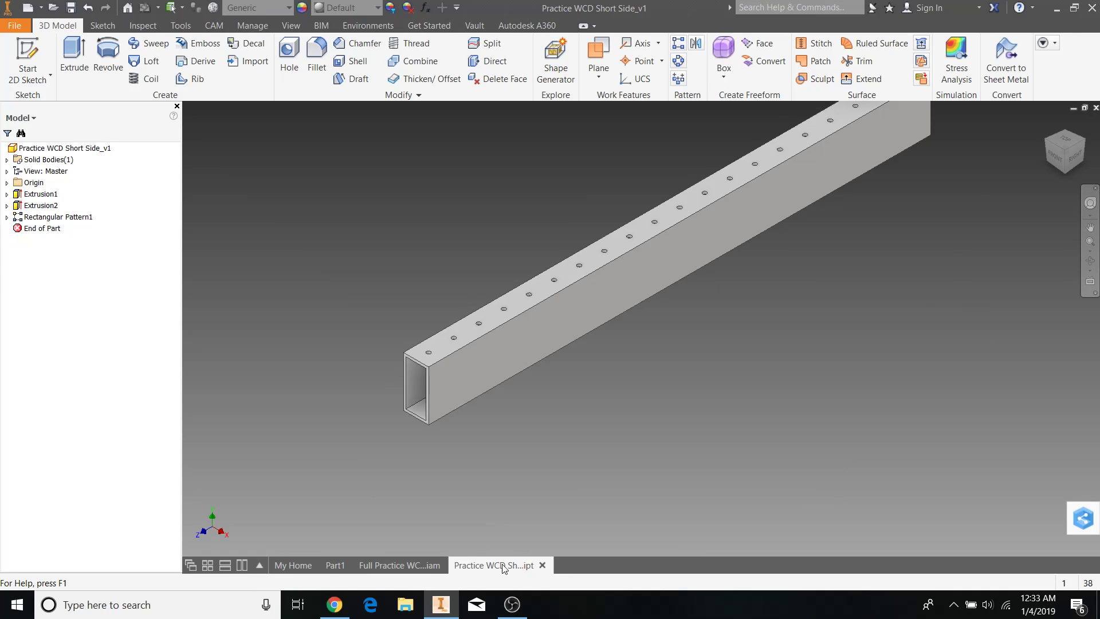
pyautogui.click(336, 566)
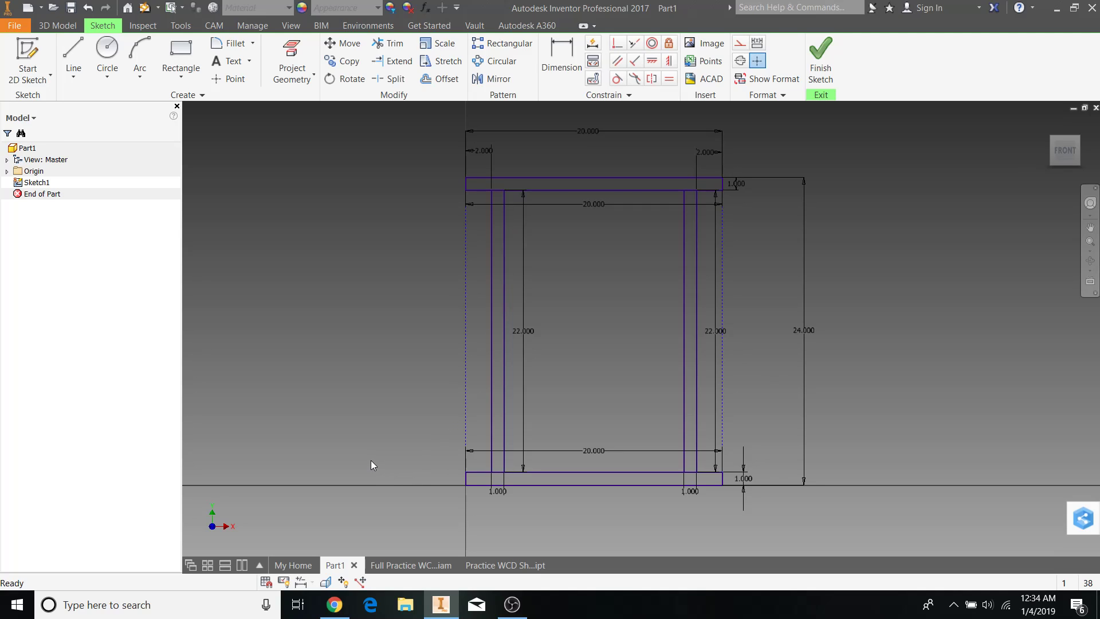
# Open the Practice WCD Long Side_v1 part from the Second Practice WCD folder.
pyautogui.click(309, 563)
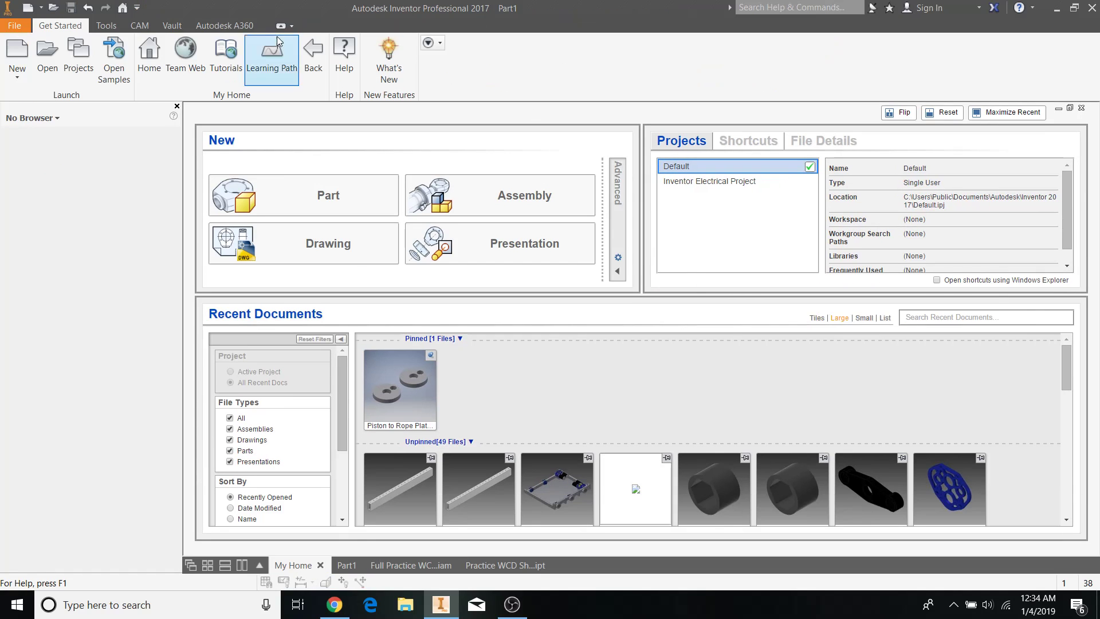
pyautogui.click(574, 202)
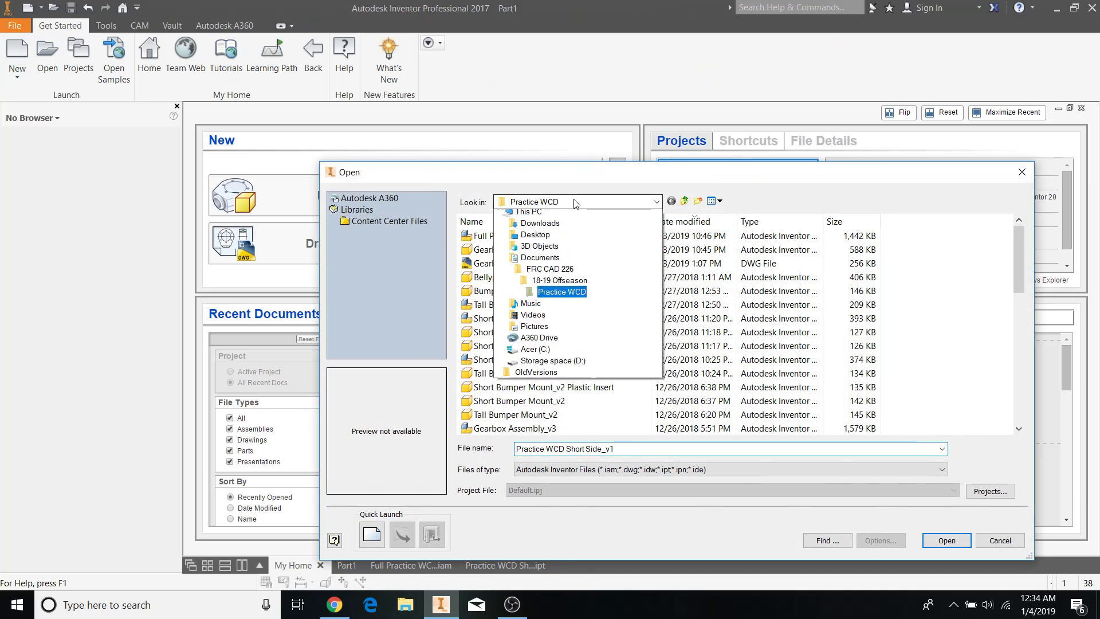
pyautogui.click(559, 366)
pyautogui.doubleClick(542, 346)
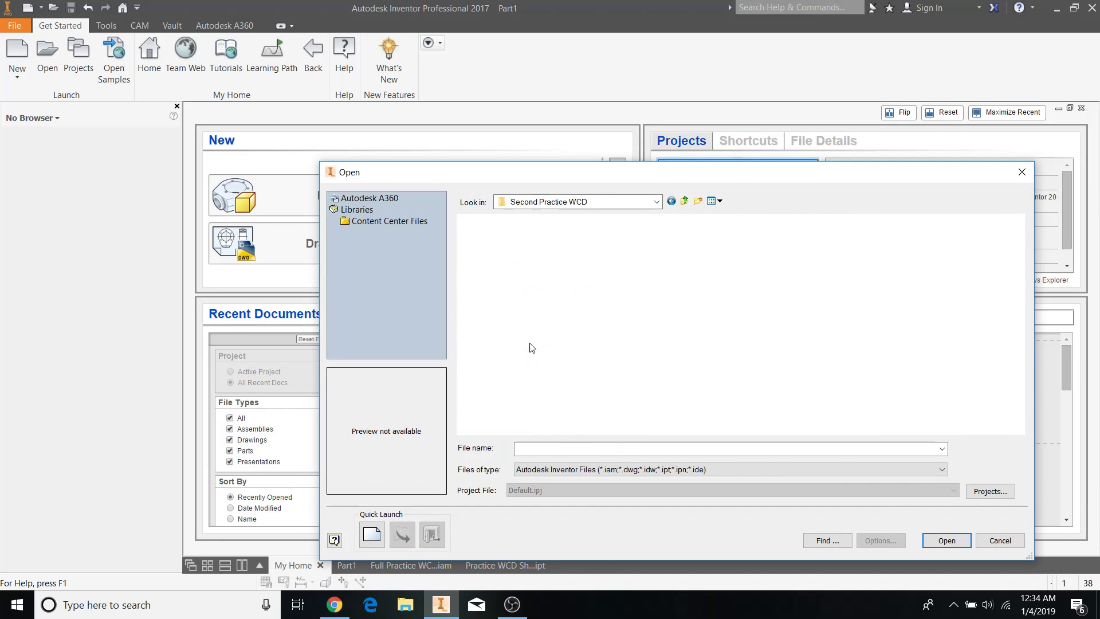
pyautogui.click(537, 249)
pyautogui.click(946, 540)
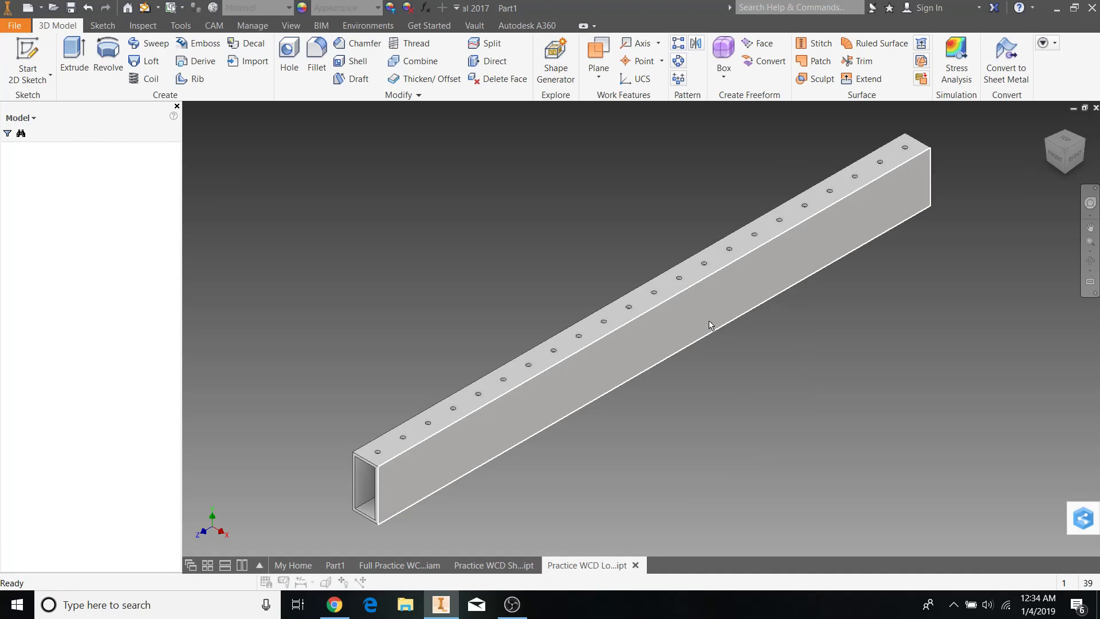
# Start a new 2D sketch on the long tube's 2 in wide side face.
pyautogui.press('s')
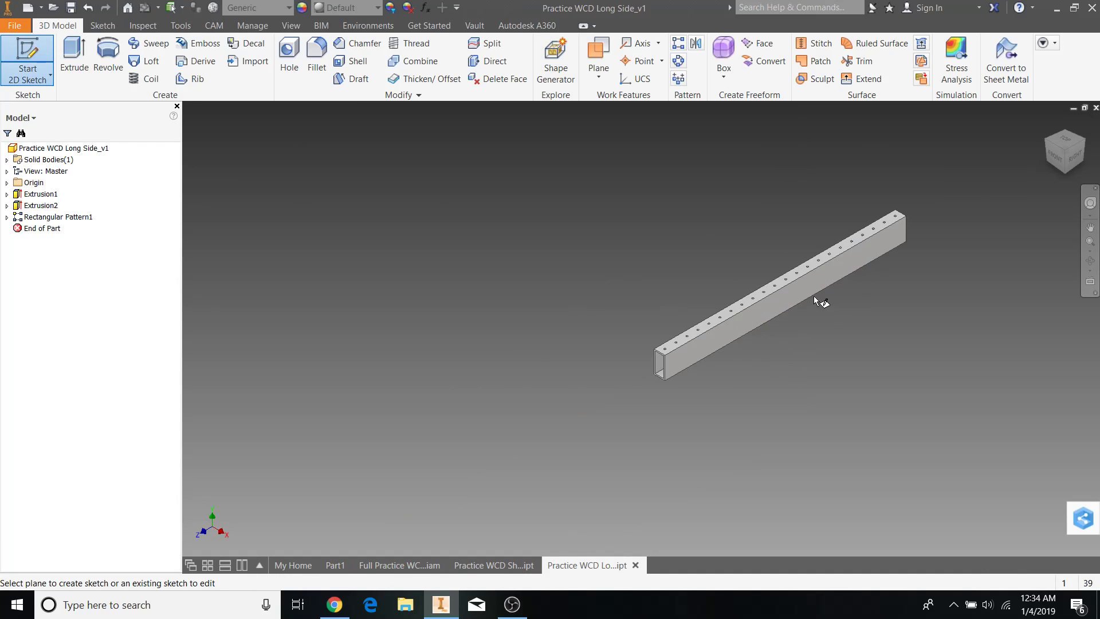
pyautogui.scroll(2, 802, 298)
pyautogui.click(781, 290)
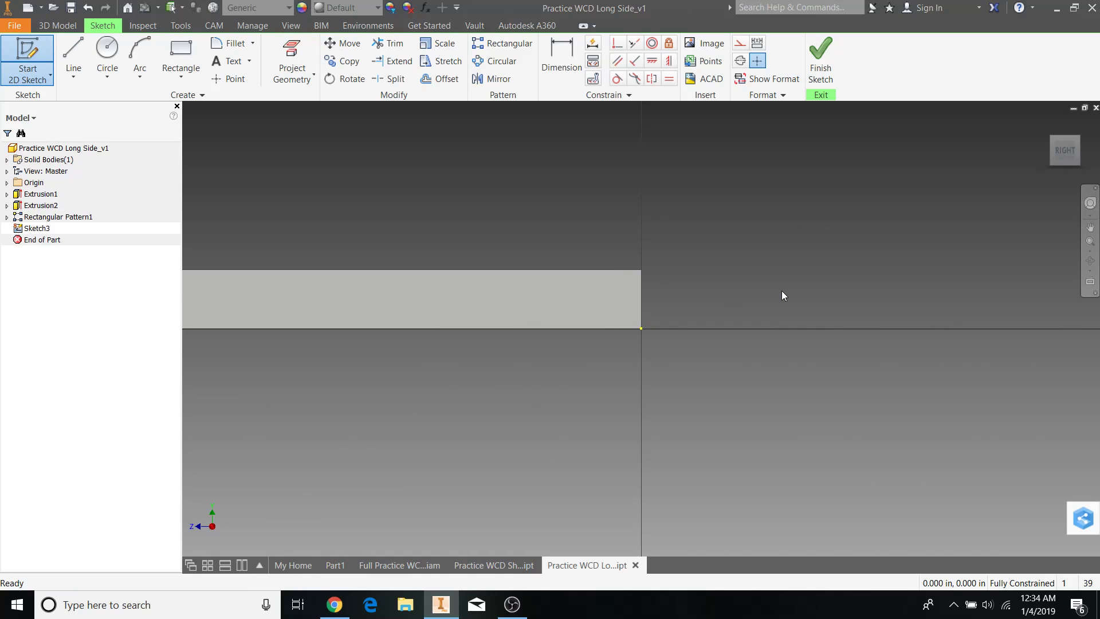
pyautogui.press('F2')
pyautogui.moveTo(631, 359); pyautogui.dragTo(743, 364)
pyautogui.scroll(-2, 576, 545)
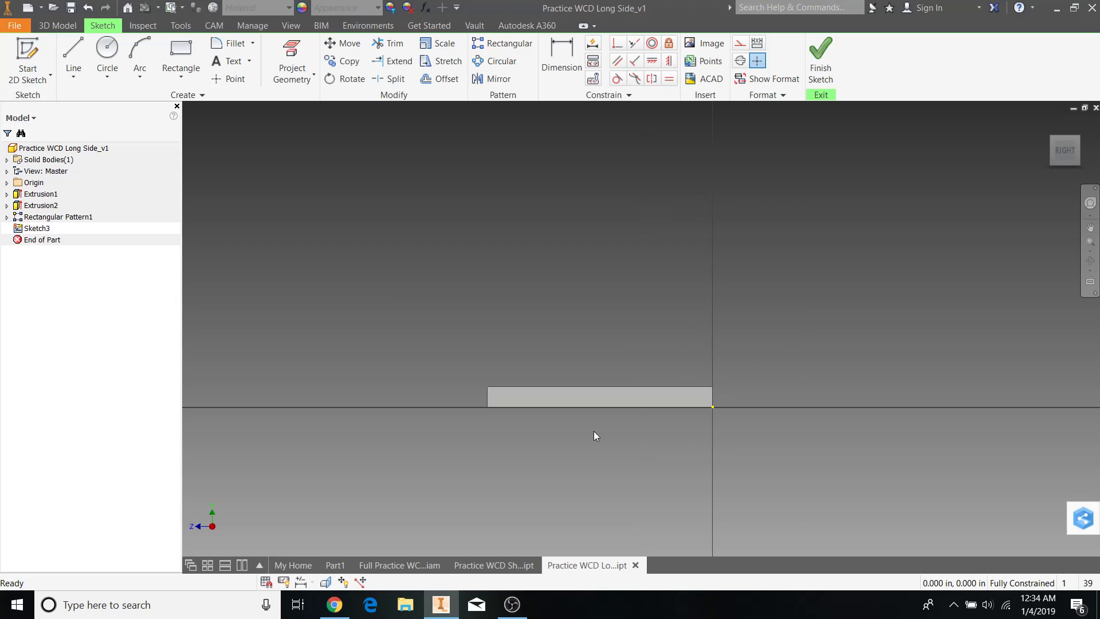
# Examine the gearbox and bearing block positions along the side rails in the Full Practice WCD assembly.
pyautogui.click(478, 565)
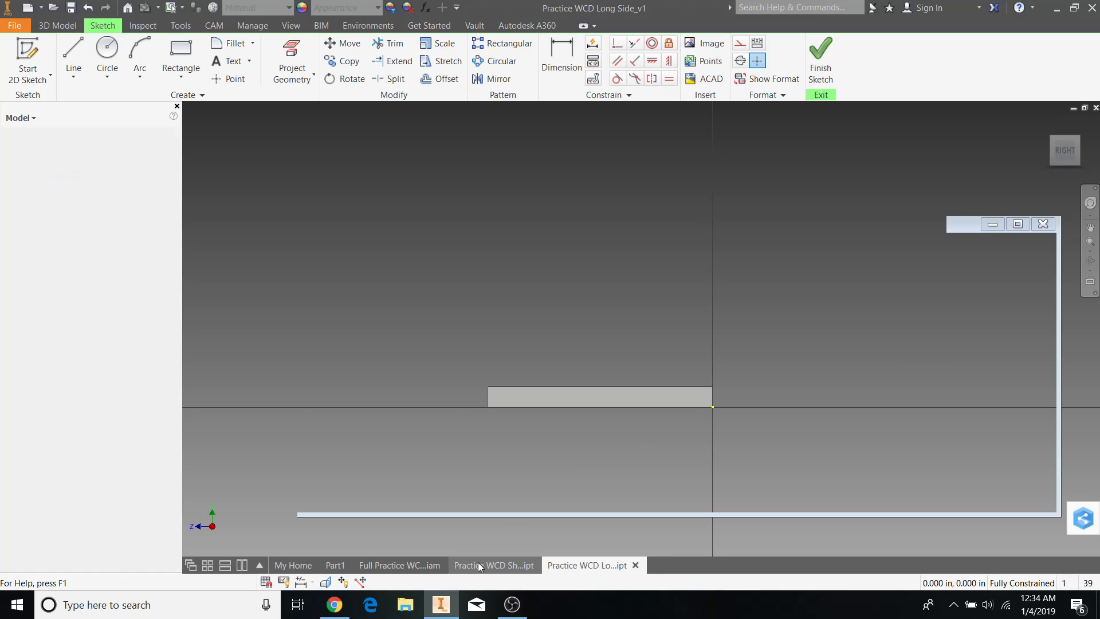
pyautogui.click(399, 564)
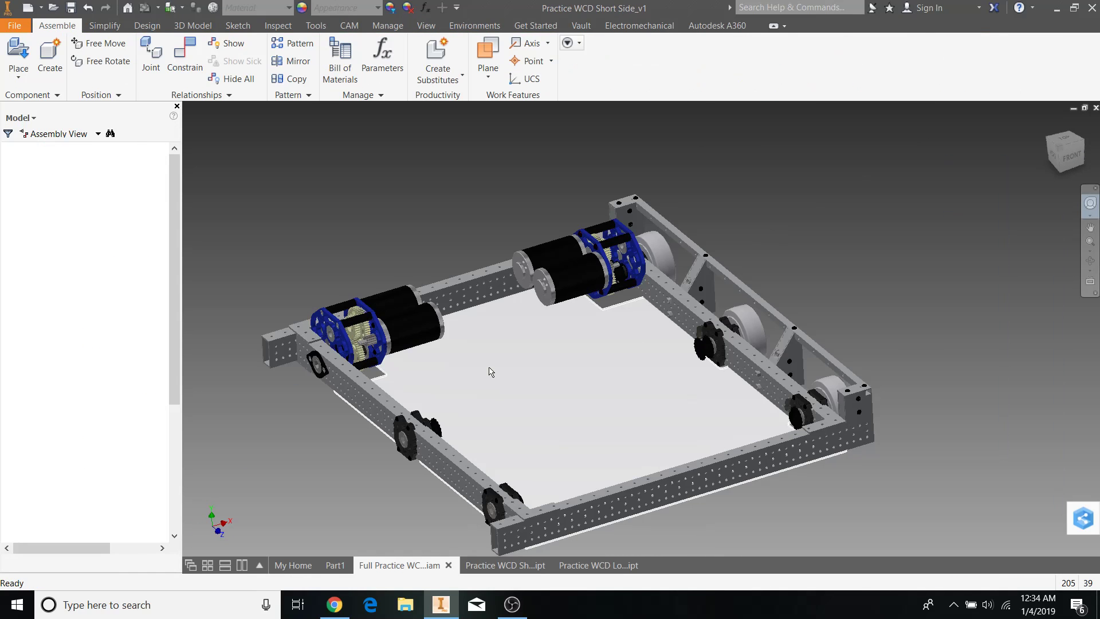
pyautogui.moveTo(471, 391); pyautogui.dragTo(665, 434, button='middle')
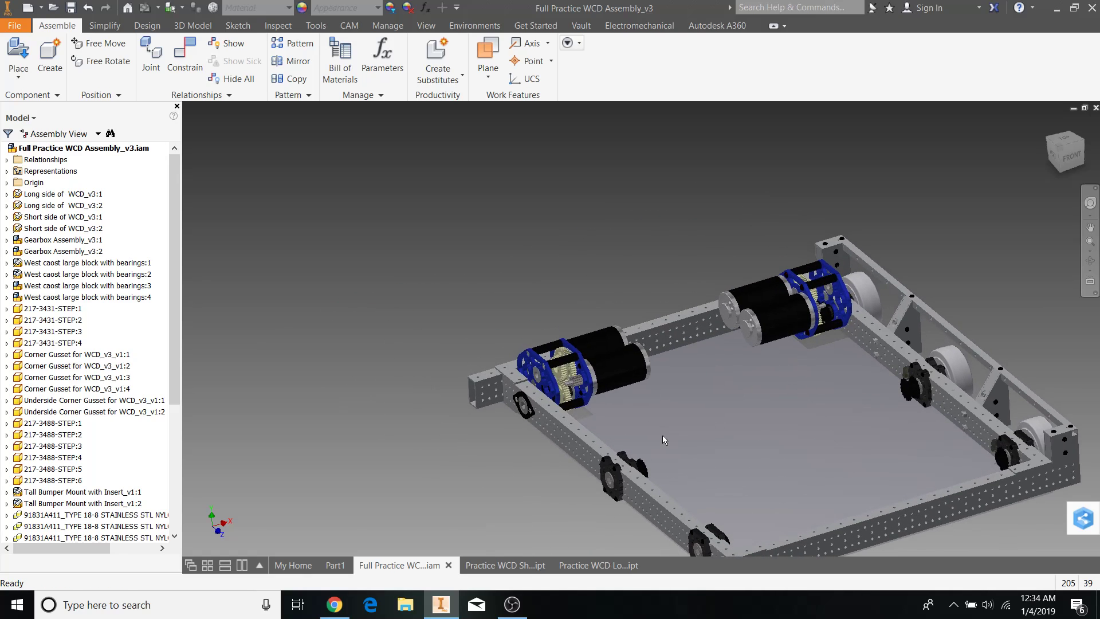
pyautogui.moveTo(1070, 162); pyautogui.dragTo(1083, 154)
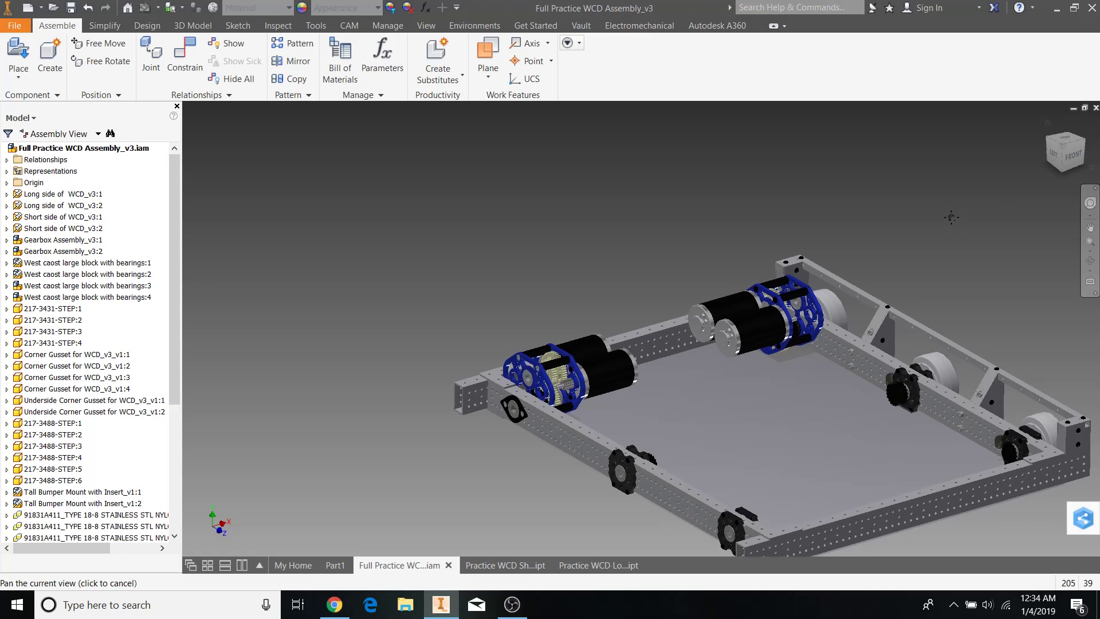
pyautogui.moveTo(945, 218); pyautogui.dragTo(824, 156, button='middle')
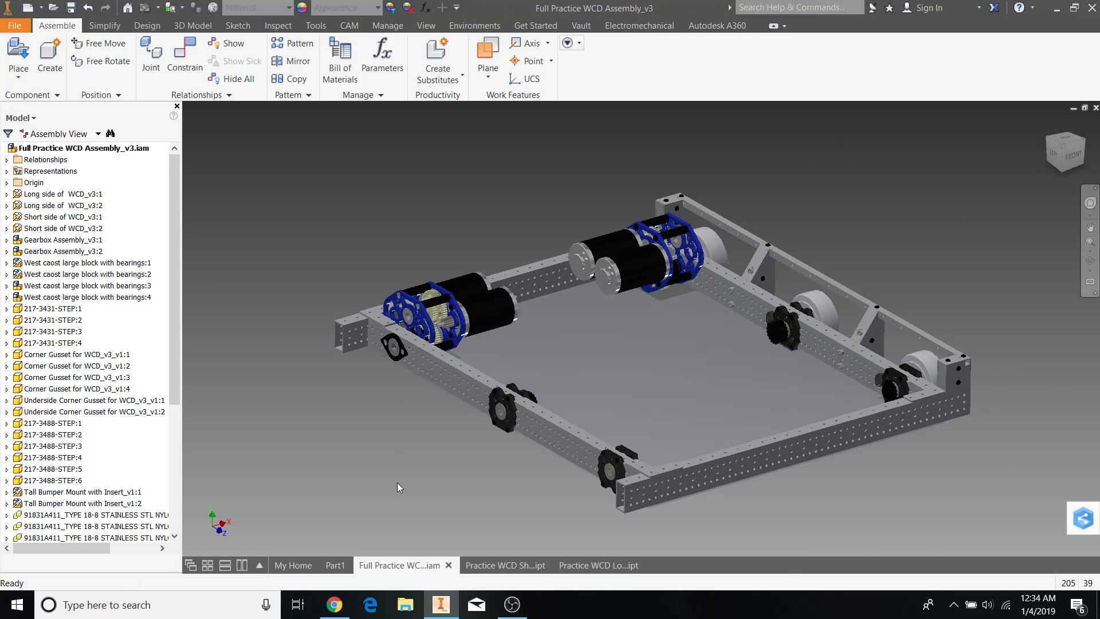
pyautogui.click(779, 333)
pyautogui.click(893, 389)
pyautogui.click(956, 234)
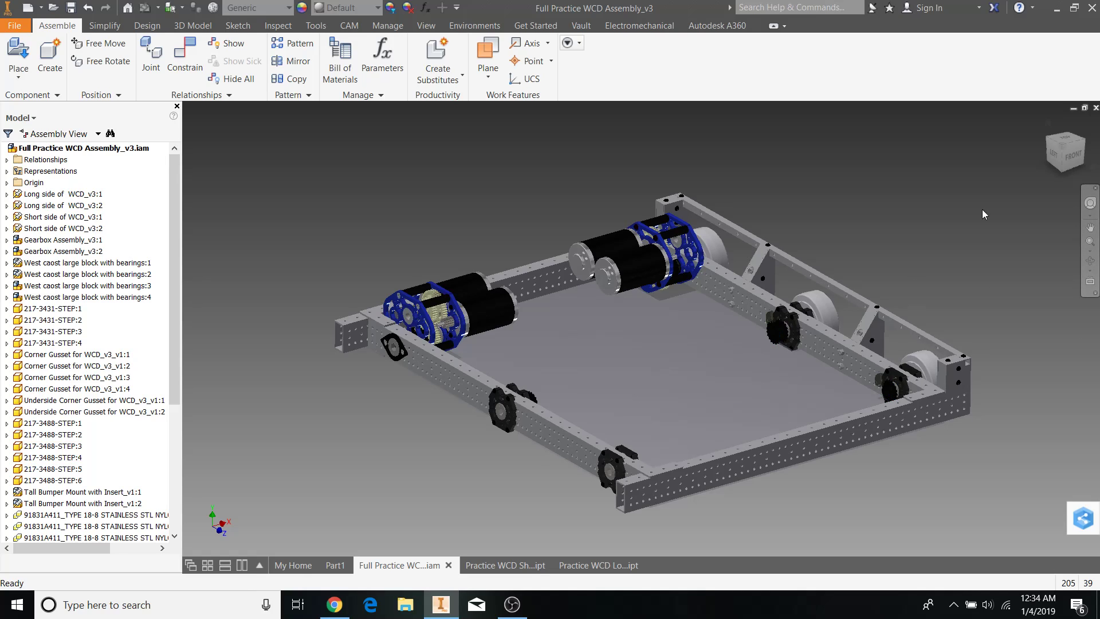
pyautogui.moveTo(1060, 154); pyautogui.dragTo(1061, 161)
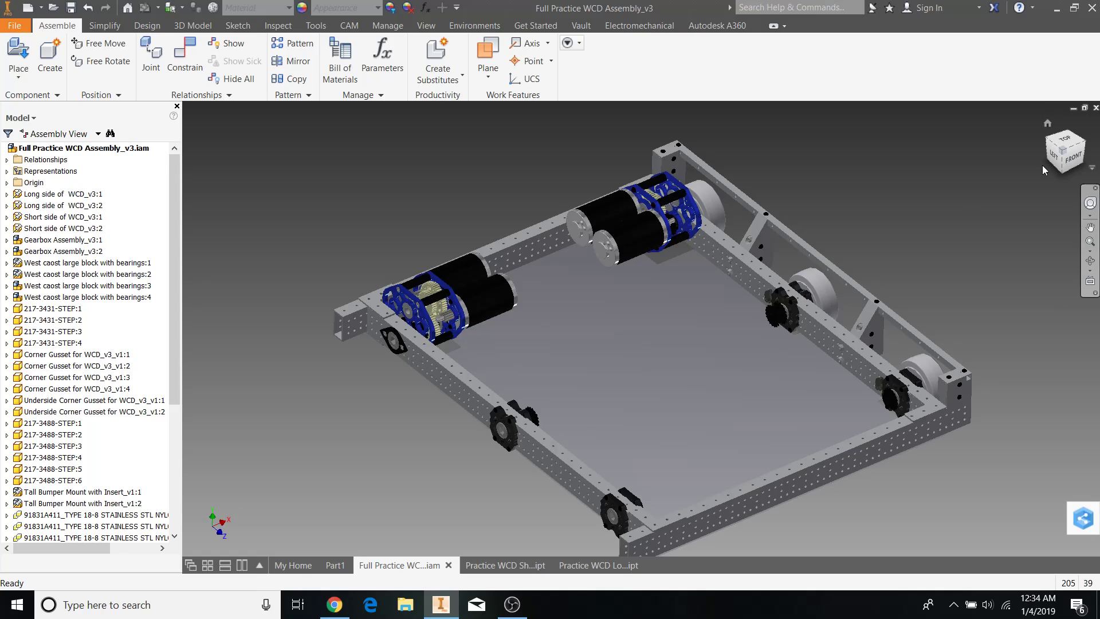
# Return to the Practice WCD Long Side_v1 sketch and project the outline of the tube's side face into it.
pyautogui.click(627, 566)
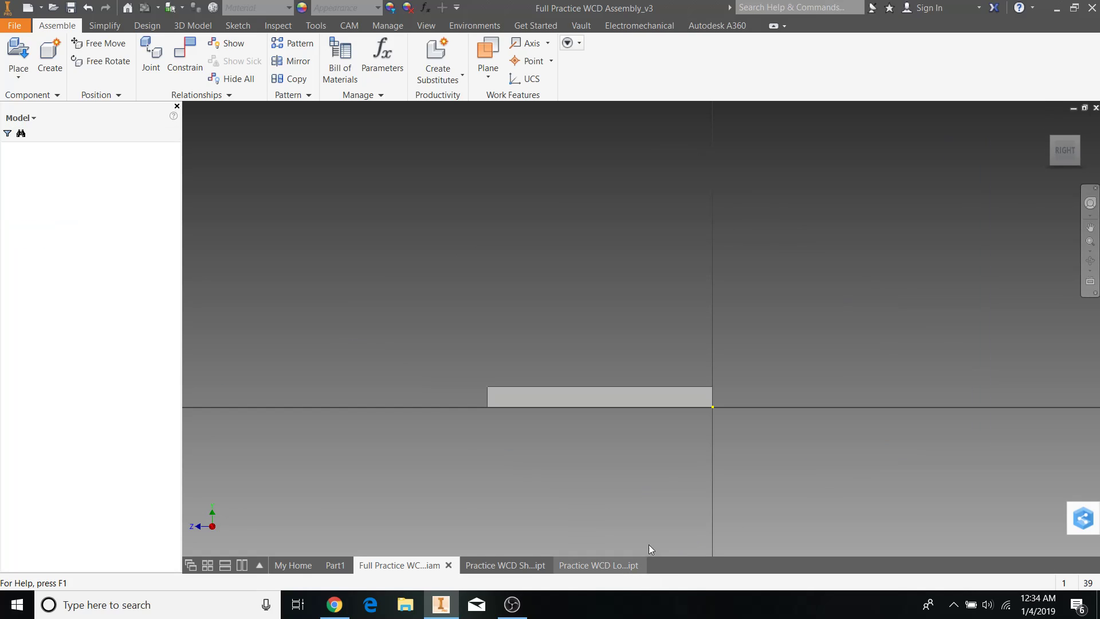
pyautogui.scroll(3, 665, 421)
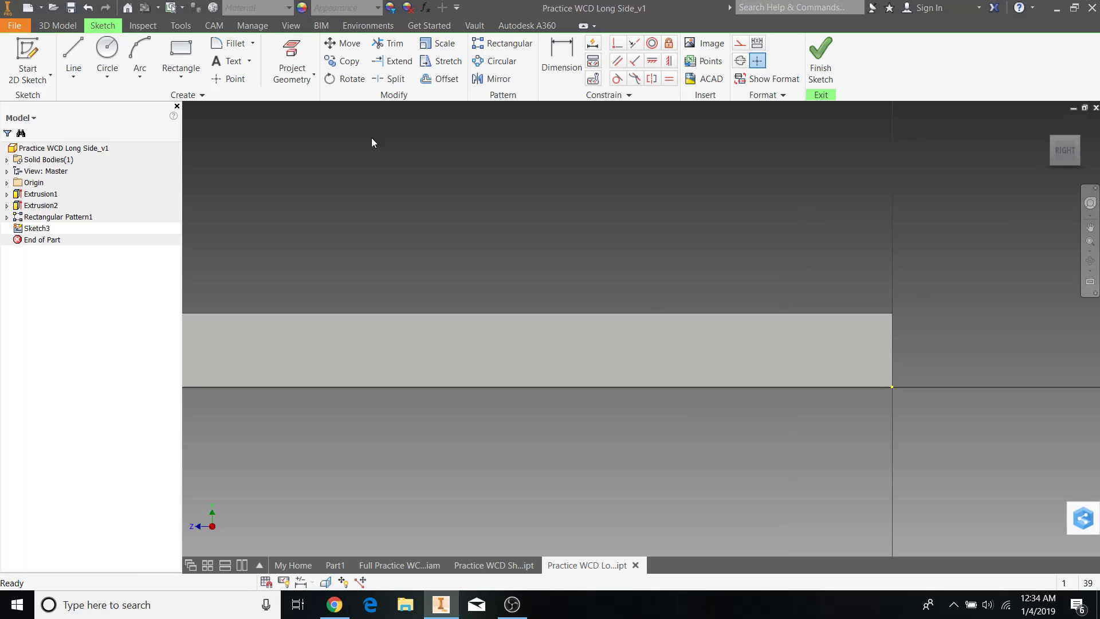
pyautogui.moveTo(368, 138); pyautogui.dragTo(570, 128, button='middle')
pyautogui.click(291, 63)
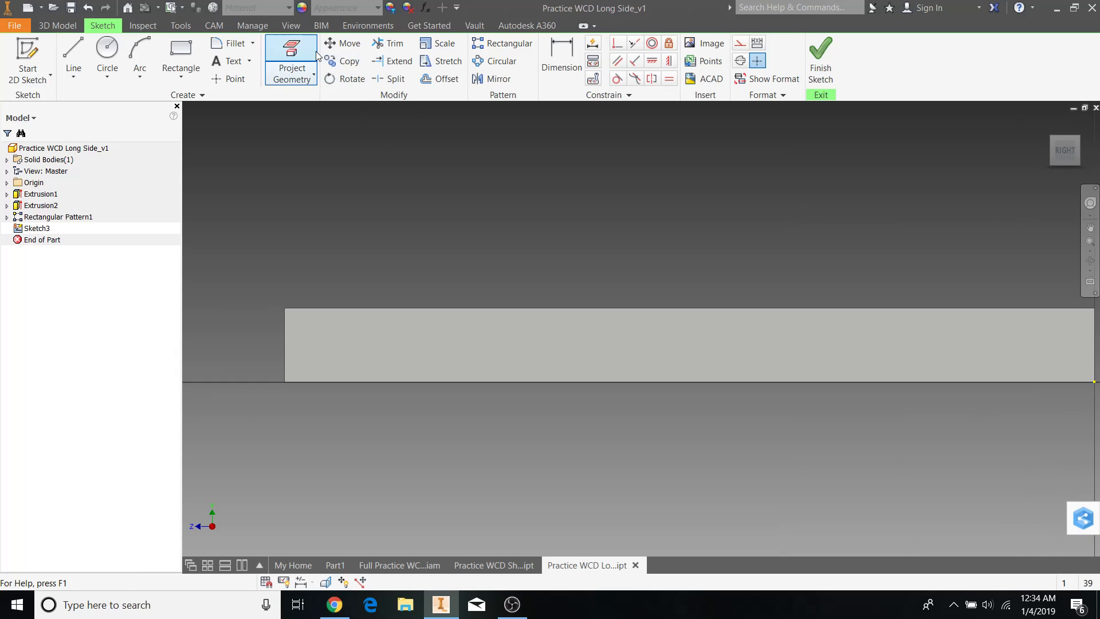
pyautogui.click(502, 359)
pyautogui.scroll(-3, 622, 232)
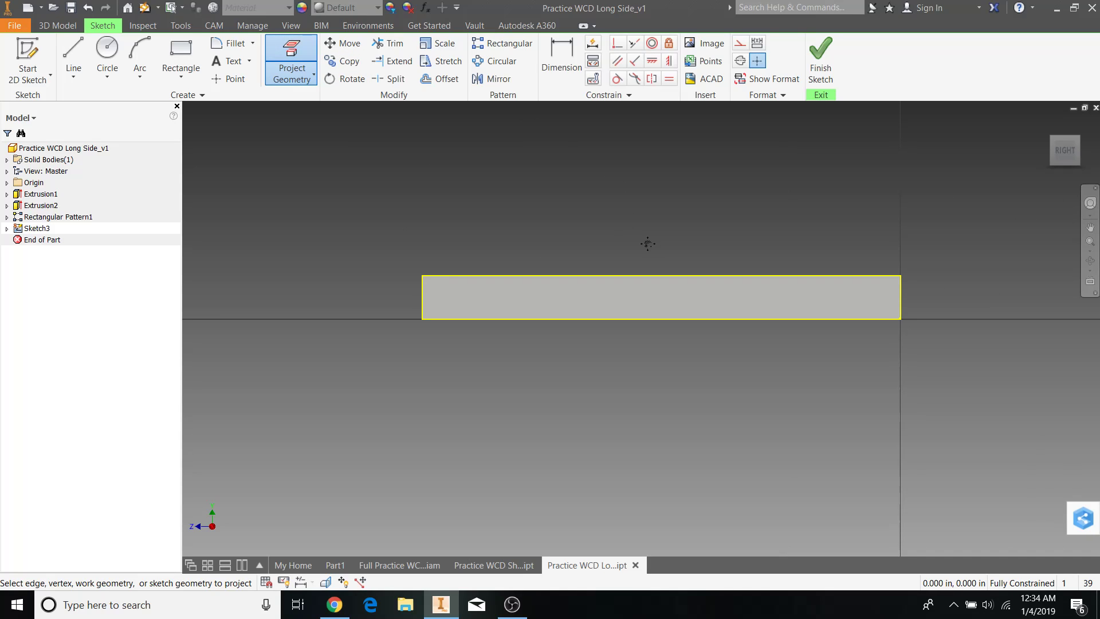
pyautogui.moveTo(648, 242); pyautogui.dragTo(649, 256, button='middle')
# Draw a horizontal line between the midpoints of the projected face's two end edges and make it a construction line.
pyautogui.press('l')
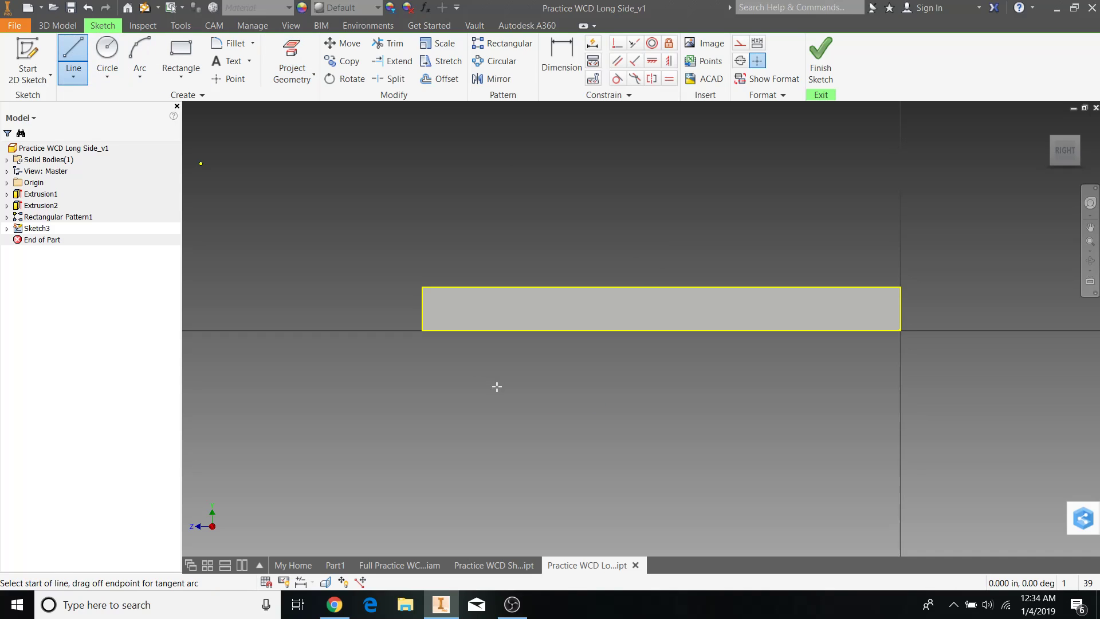
pyautogui.scroll(3, 441, 309)
pyautogui.click(400, 308)
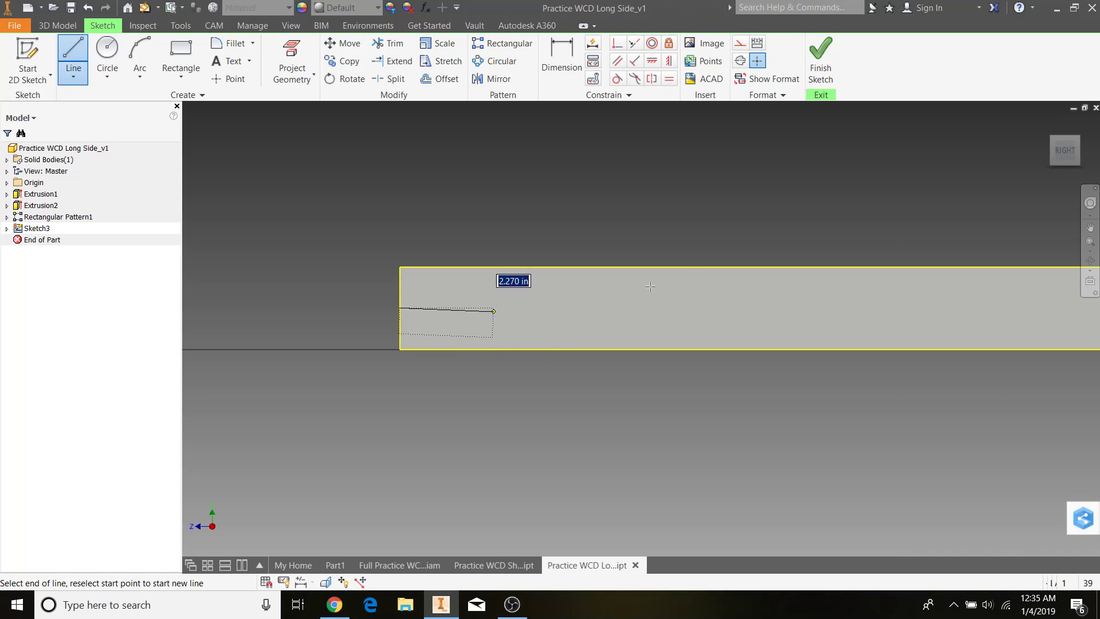
pyautogui.scroll(-2, 538, 307)
pyautogui.click(1001, 307)
pyautogui.press('Escape')
pyautogui.click(951, 307)
pyautogui.click(739, 43)
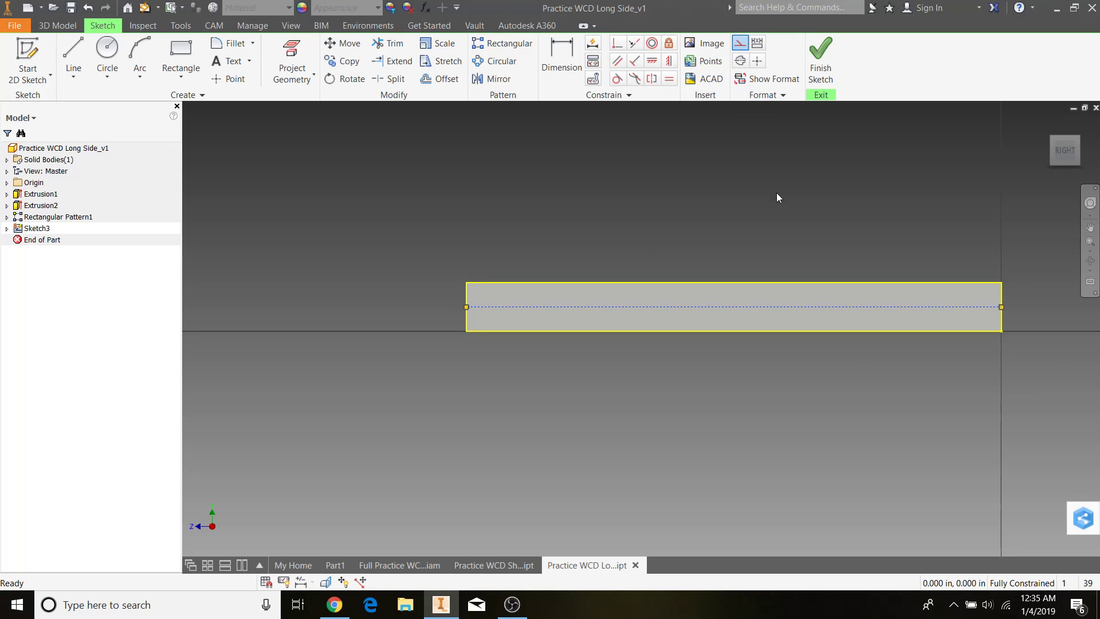
# Switch to the Full Practice WCD assembly and examine from the left side how the gearbox sits on the side rail.
pyautogui.scroll(3, 819, 282)
pyautogui.moveTo(852, 247)
pyautogui.mouseDown(button='middle')
pyautogui.moveTo(845, 257)
pyautogui.moveTo(775, 268)
pyautogui.mouseUp(button='middle')
pyautogui.scroll(-3, 775, 268)
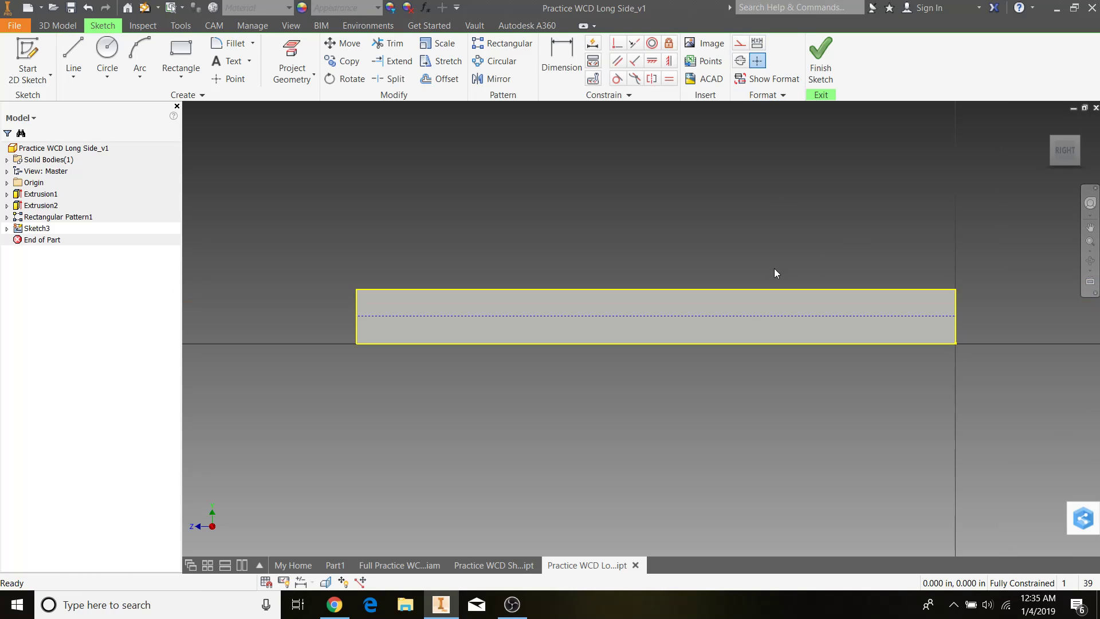
pyautogui.click(469, 566)
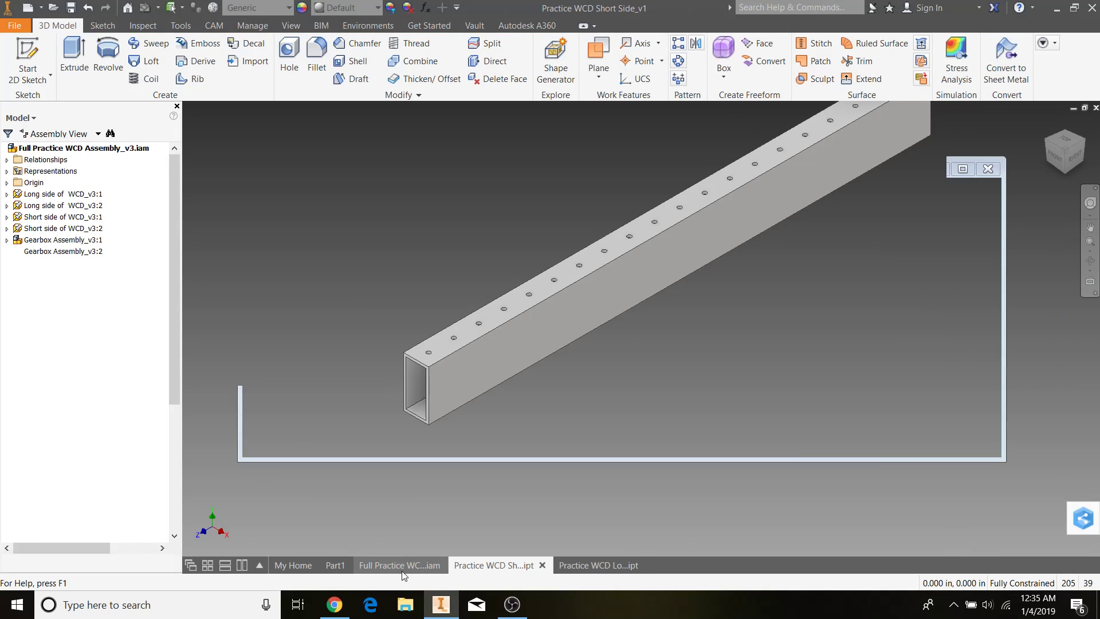
pyautogui.click(401, 565)
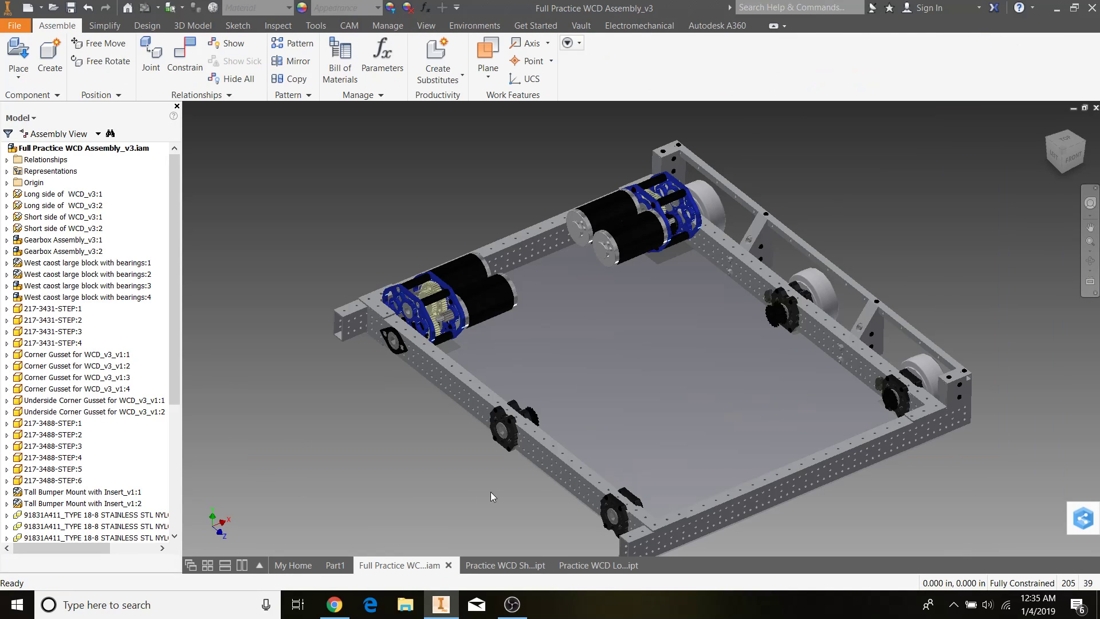
pyautogui.click(1053, 150)
pyautogui.scroll(5, 688, 362)
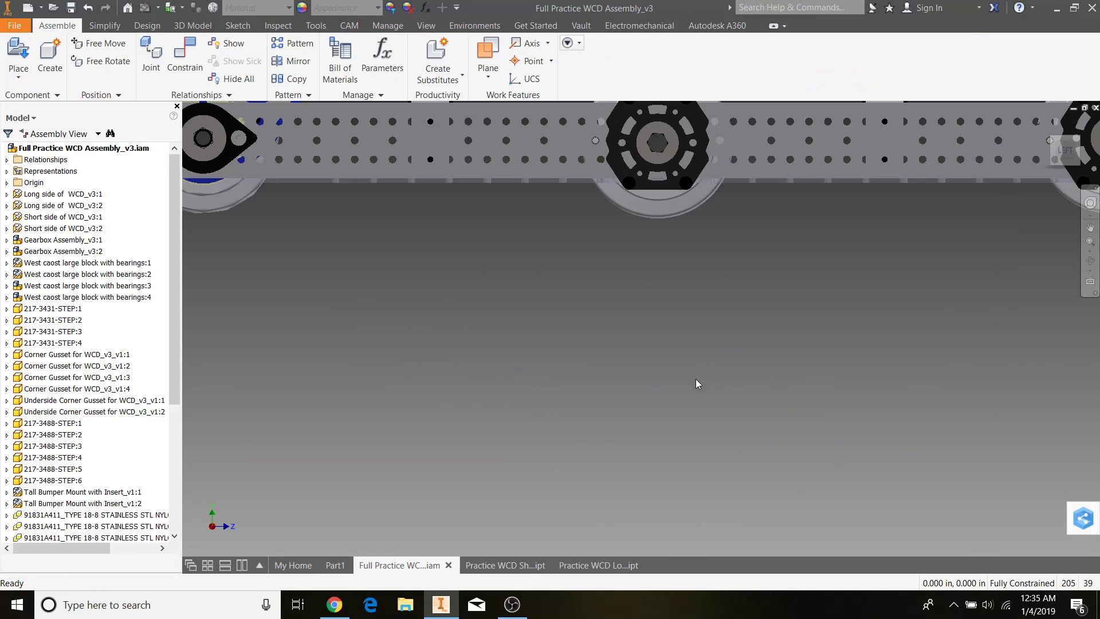
pyautogui.scroll(-2, 695, 376)
pyautogui.scroll(1, 559, 429)
pyautogui.scroll(3, 573, 427)
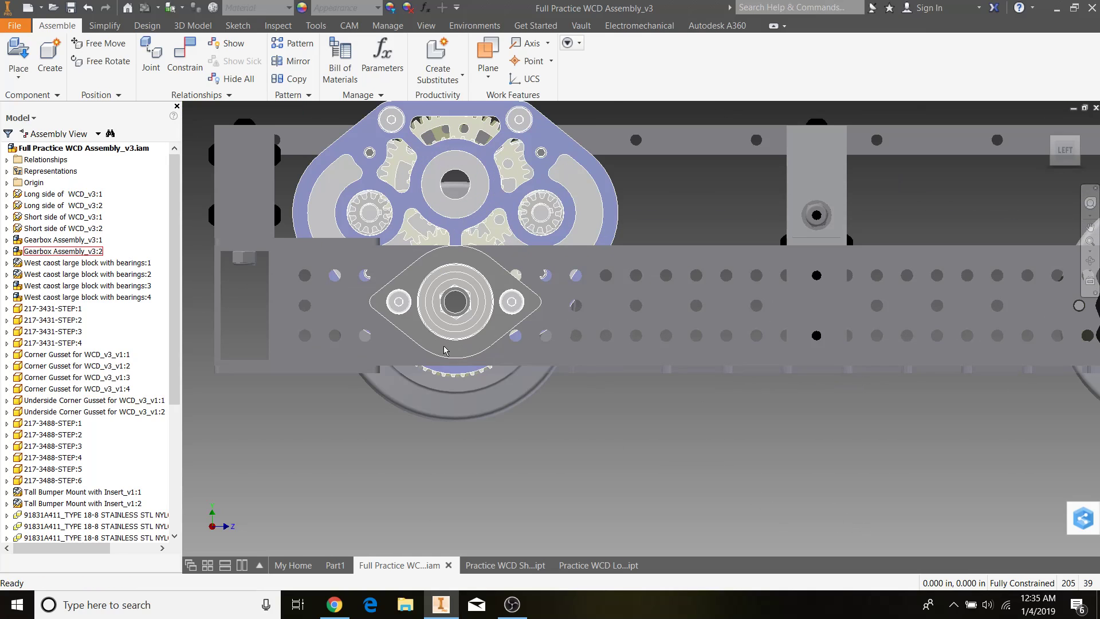
pyautogui.click(500, 338)
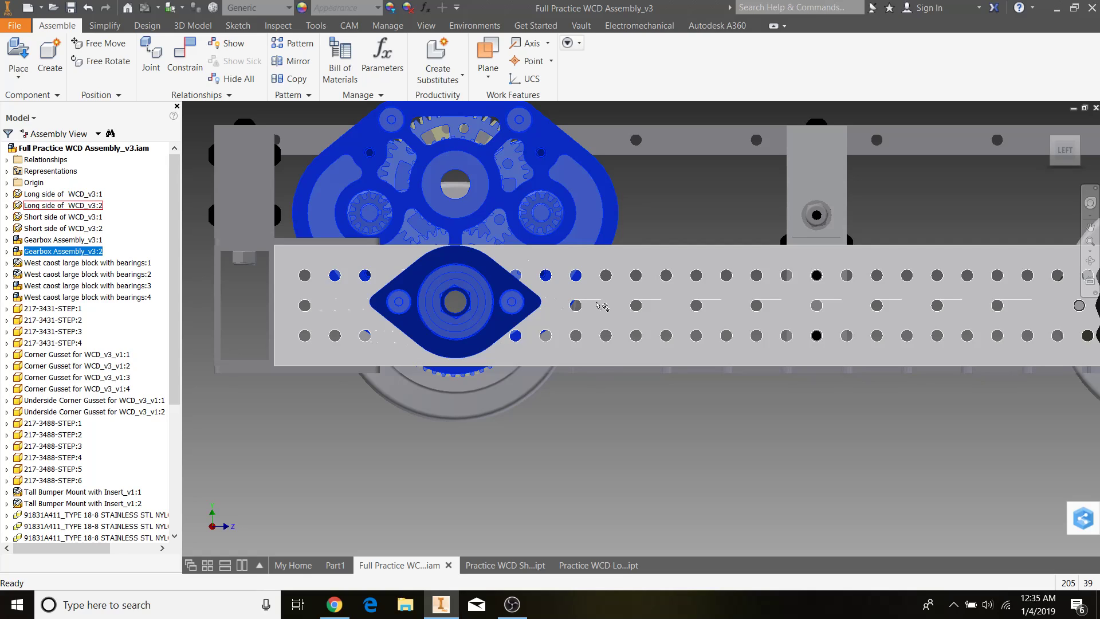
pyautogui.scroll(-2, 698, 427)
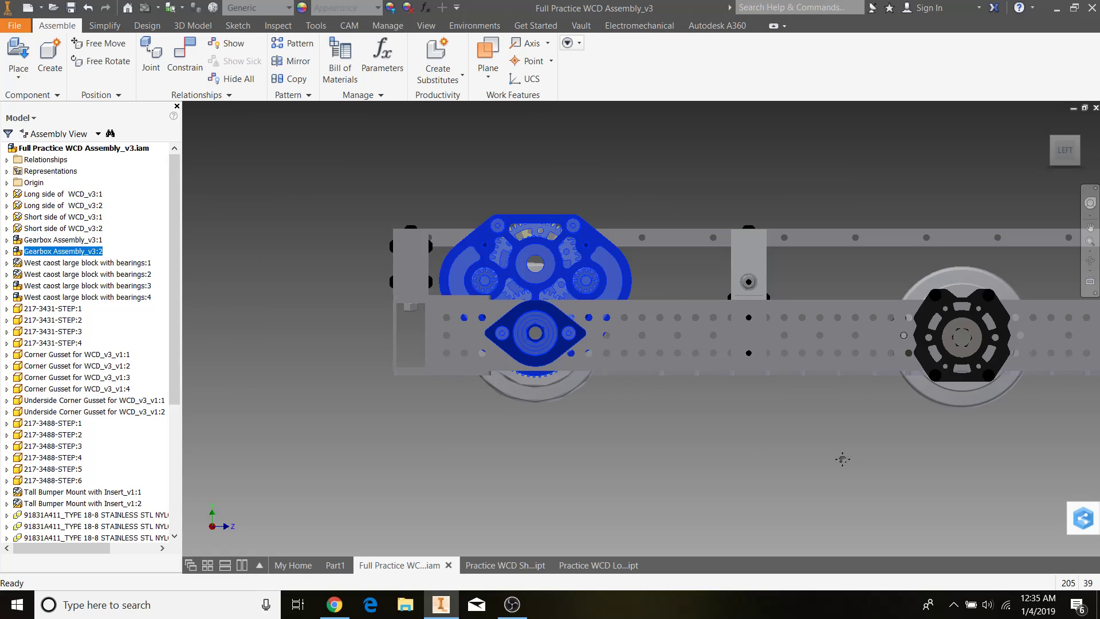
pyautogui.scroll(-3, 849, 461)
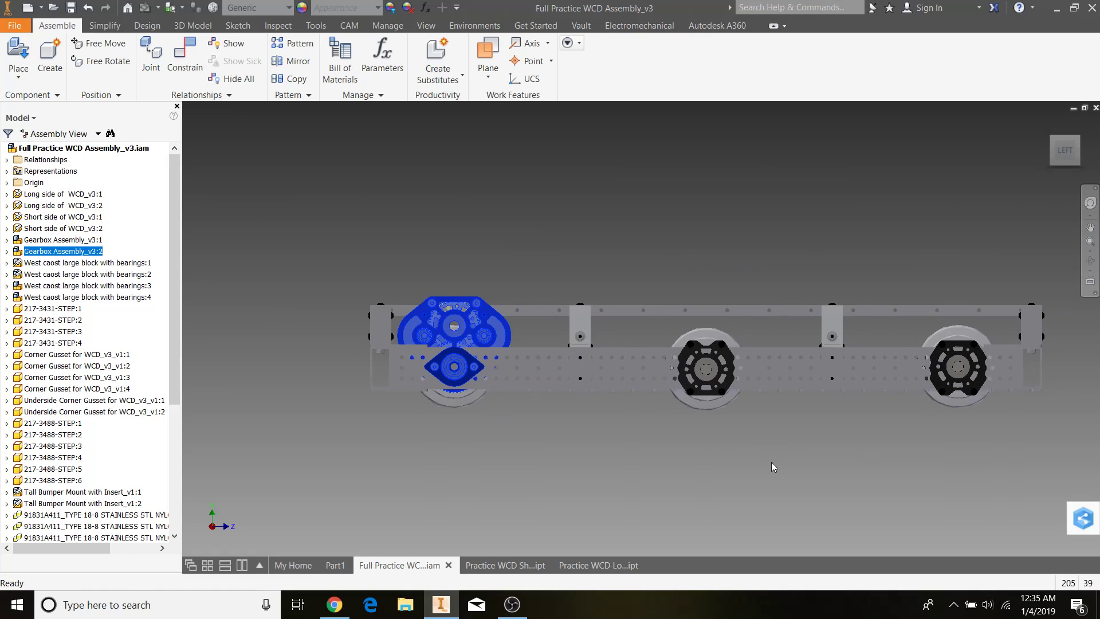
pyautogui.click(759, 459)
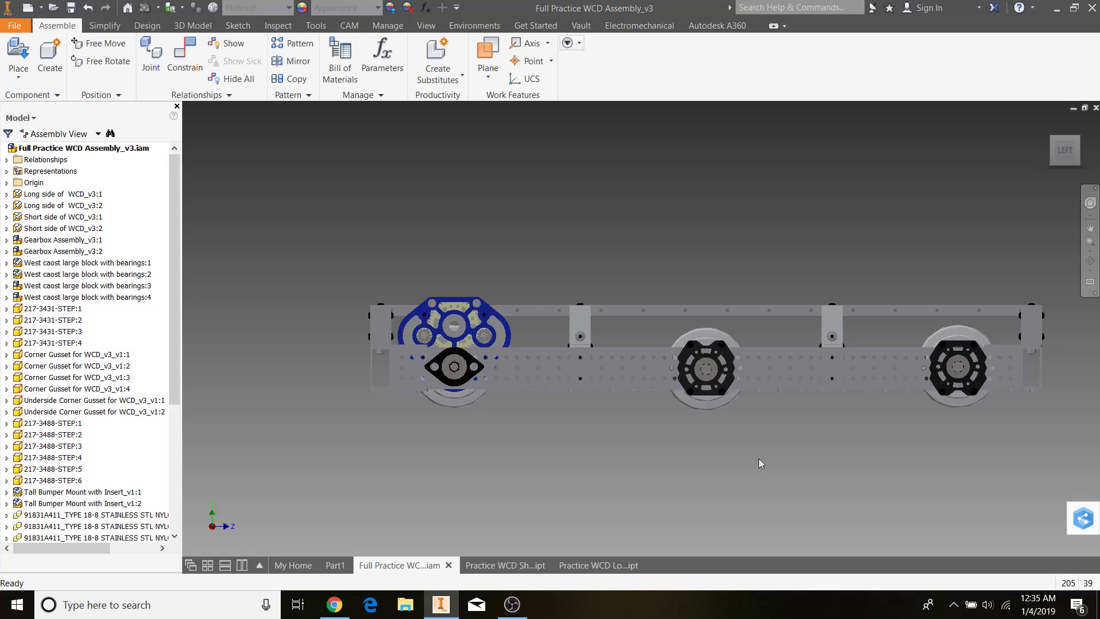
# Compare how the gearbox's bearing plate and the middle bearing block mount on the side rail, including from an angled view.
pyautogui.moveTo(745, 441); pyautogui.dragTo(730, 462, button='middle')
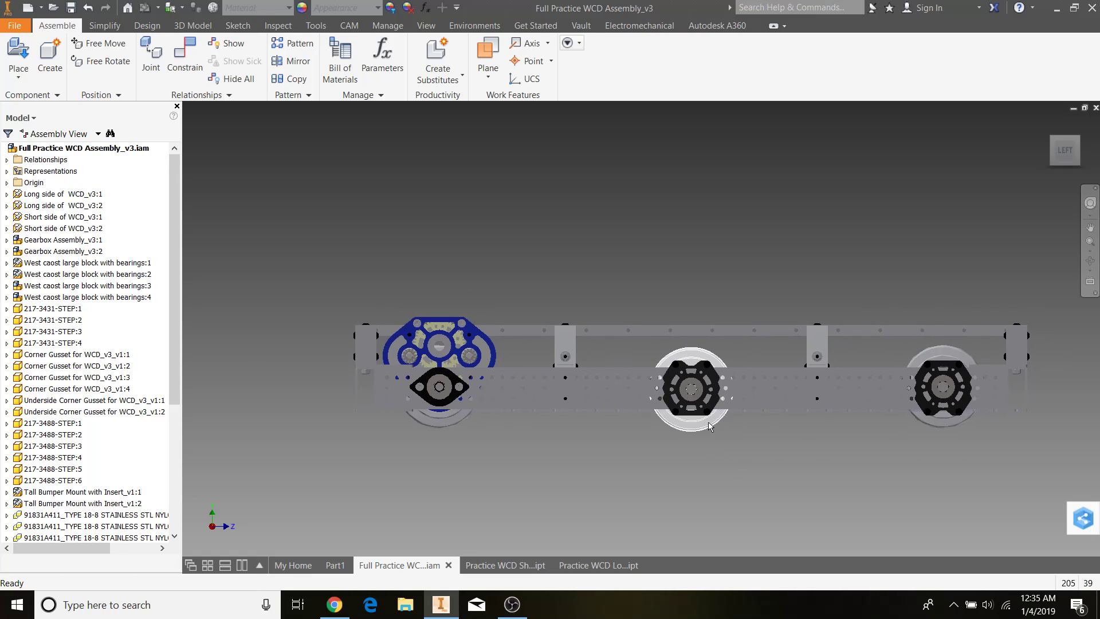
pyautogui.scroll(4, 710, 425)
pyautogui.click(703, 395)
pyautogui.moveTo(472, 444); pyautogui.dragTo(962, 435, button='middle')
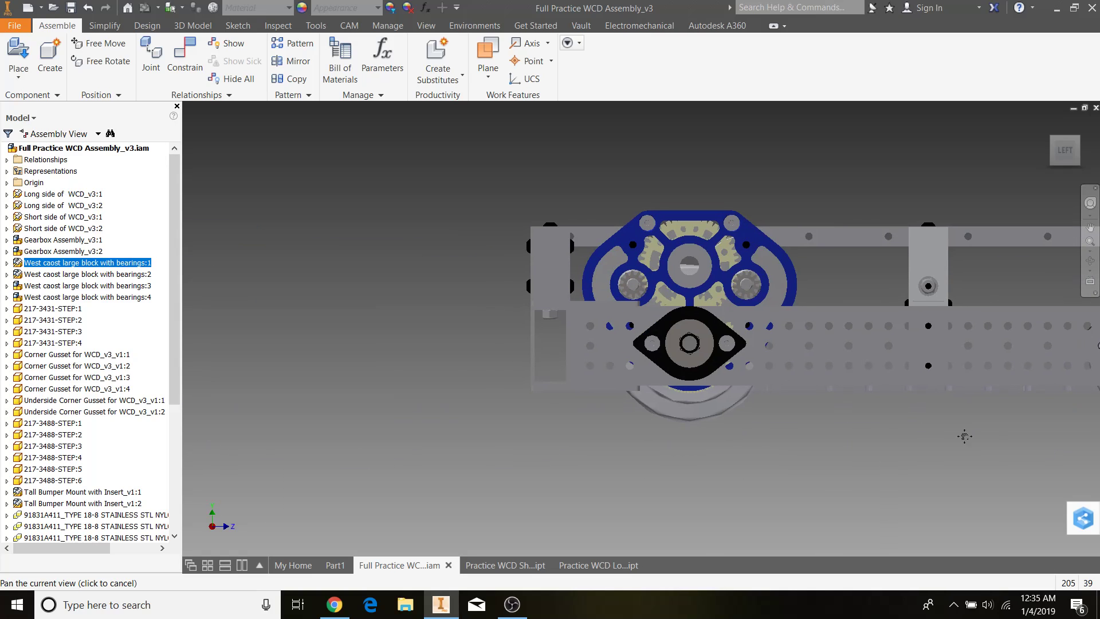
pyautogui.click(710, 365)
pyautogui.click(794, 511)
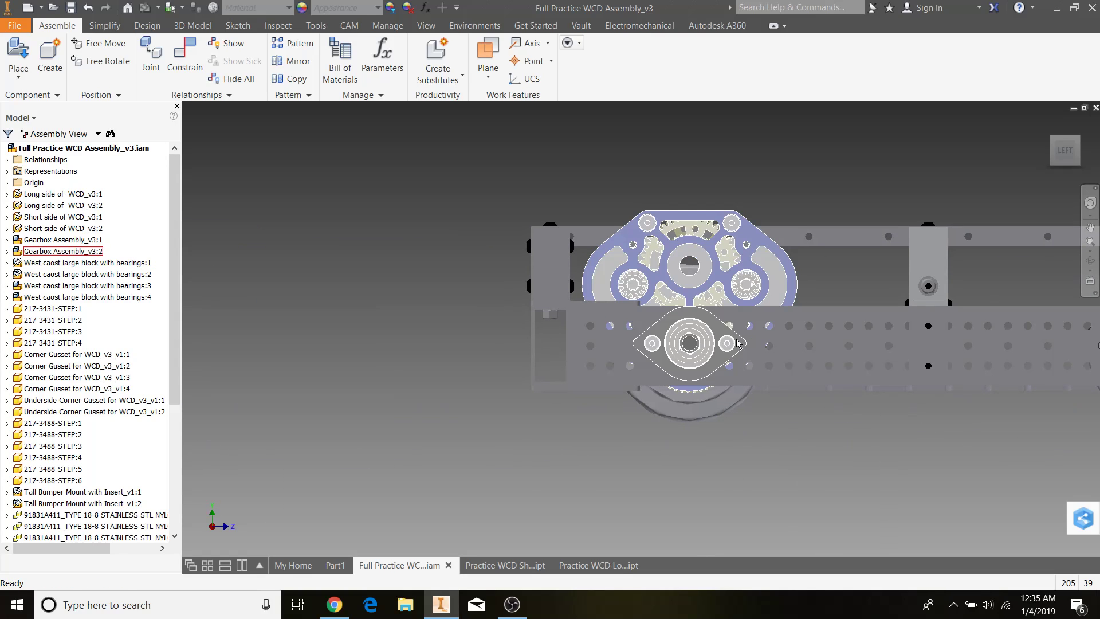
pyautogui.click(738, 343)
pyautogui.moveTo(837, 484); pyautogui.dragTo(795, 449, button='middle')
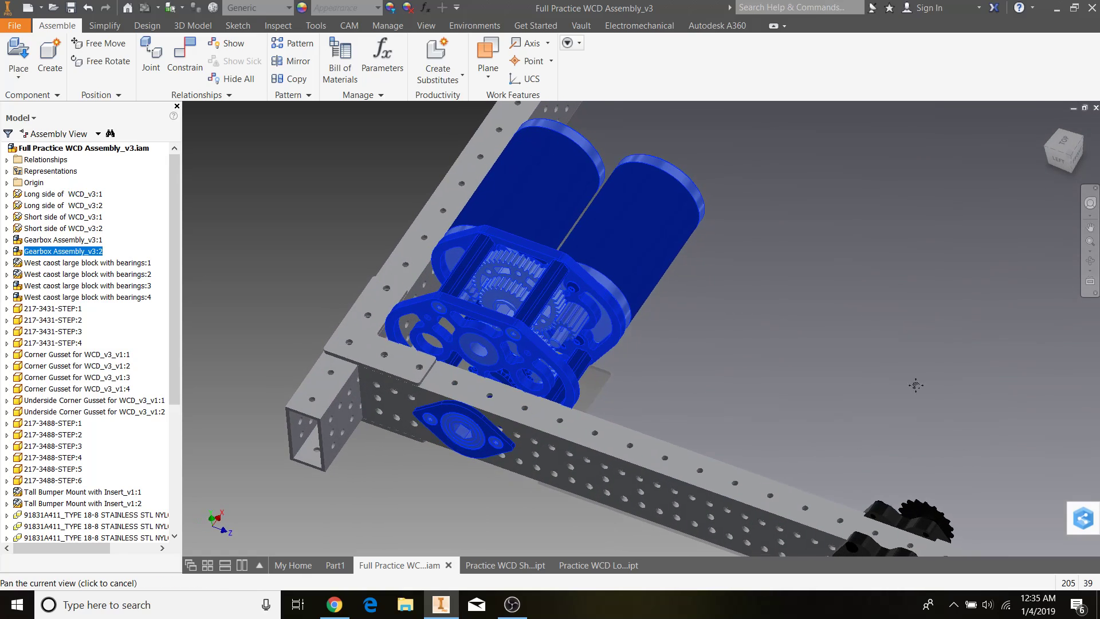
pyautogui.moveTo(931, 401); pyautogui.dragTo(734, 244, button='middle')
pyautogui.click(706, 407)
pyautogui.keyDown('shift'); pyautogui.moveTo(706, 408); pyautogui.dragTo(876, 355, button='middle'); pyautogui.keyUp('shift')
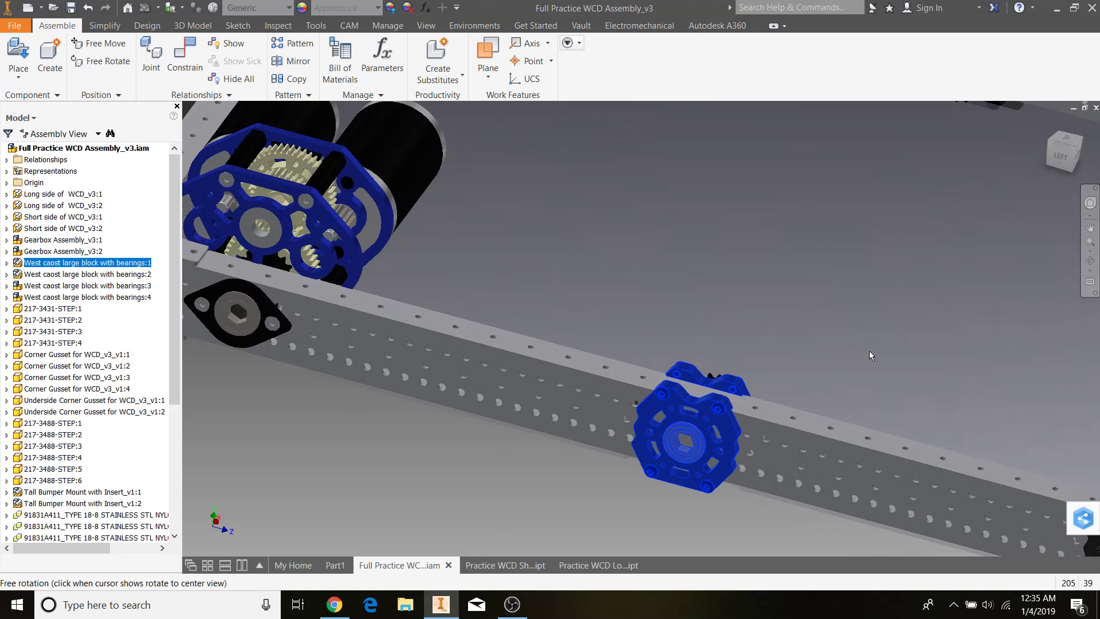
pyautogui.click(1061, 156)
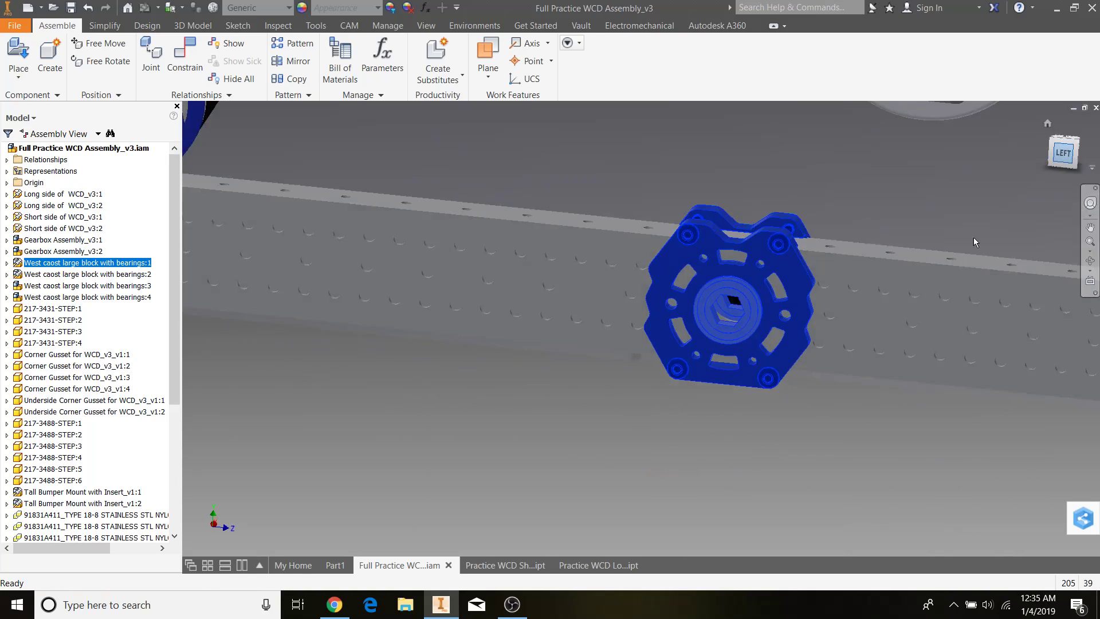
# Examine the placement of the middle and end bearing blocks along the side rail in the left view.
pyautogui.scroll(5, 757, 444)
pyautogui.moveTo(813, 479); pyautogui.dragTo(747, 437, button='middle')
pyautogui.click(749, 443)
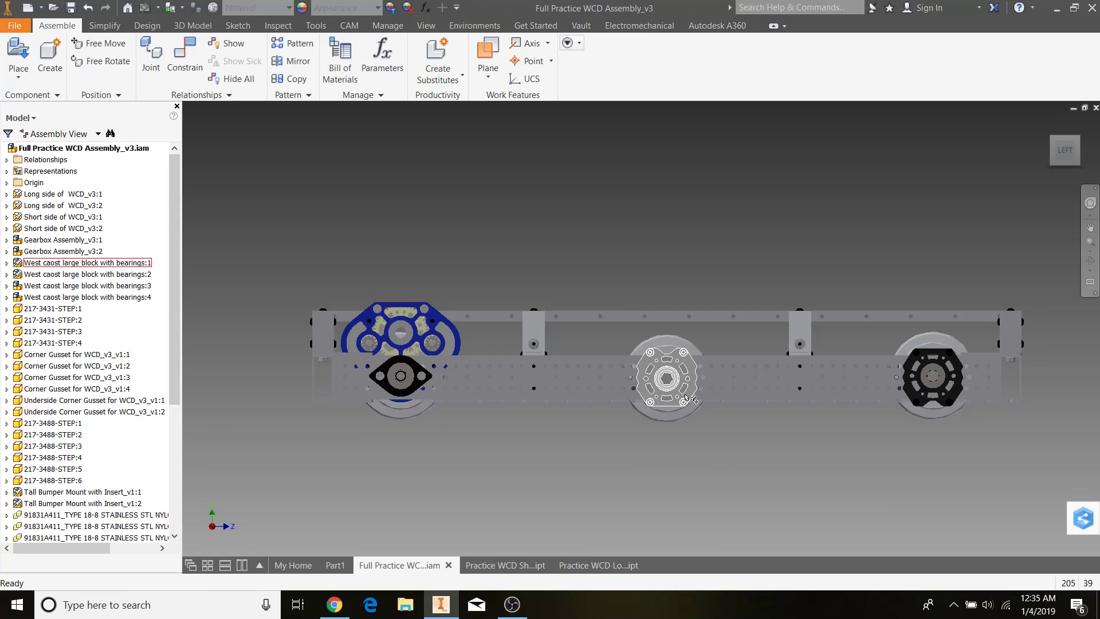
pyautogui.scroll(-3, 681, 399)
pyautogui.click(681, 401)
pyautogui.scroll(2, 781, 475)
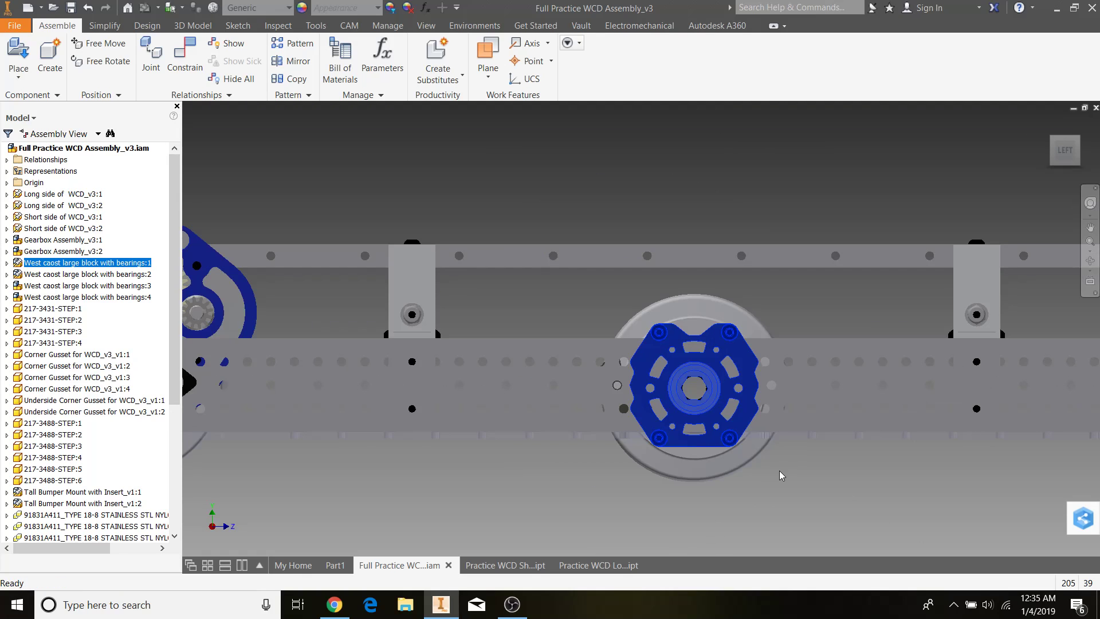
pyautogui.moveTo(859, 486); pyautogui.dragTo(715, 432, button='middle')
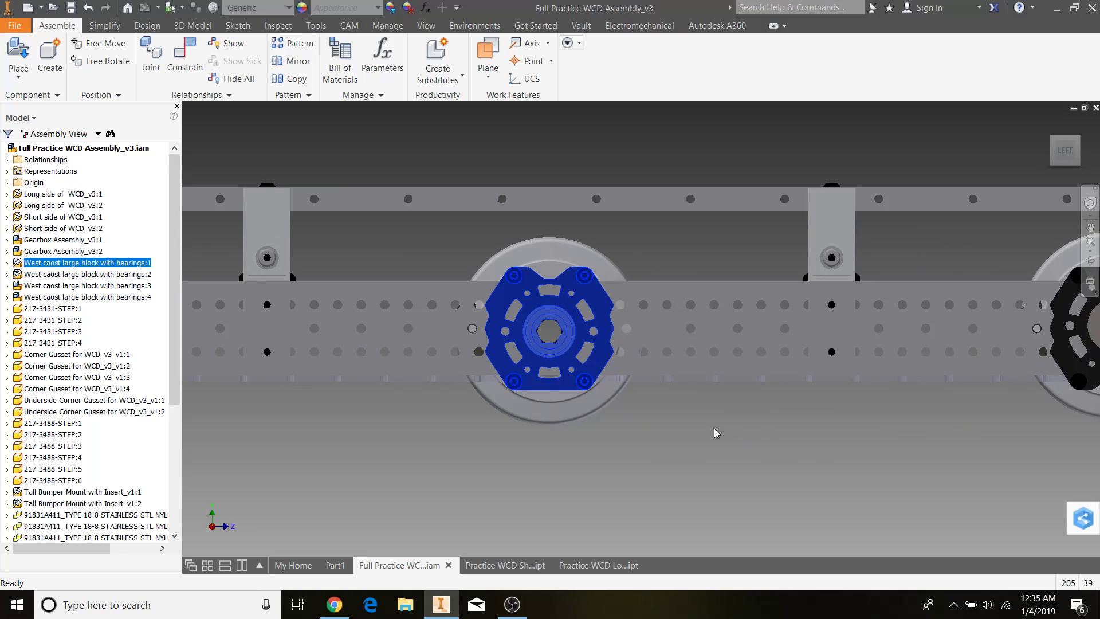
pyautogui.scroll(3, 713, 428)
pyautogui.click(714, 428)
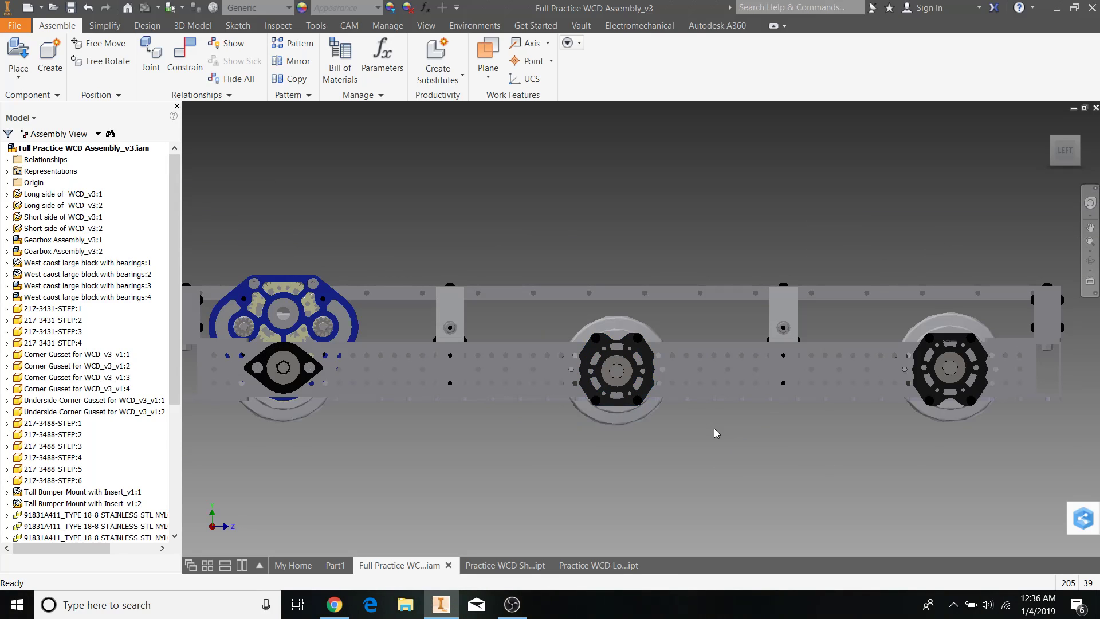
pyautogui.moveTo(871, 462)
pyautogui.mouseDown(button='middle')
pyautogui.moveTo(716, 472)
pyautogui.moveTo(774, 478)
pyautogui.moveTo(879, 463)
pyautogui.mouseUp(button='middle')
pyautogui.click(644, 409)
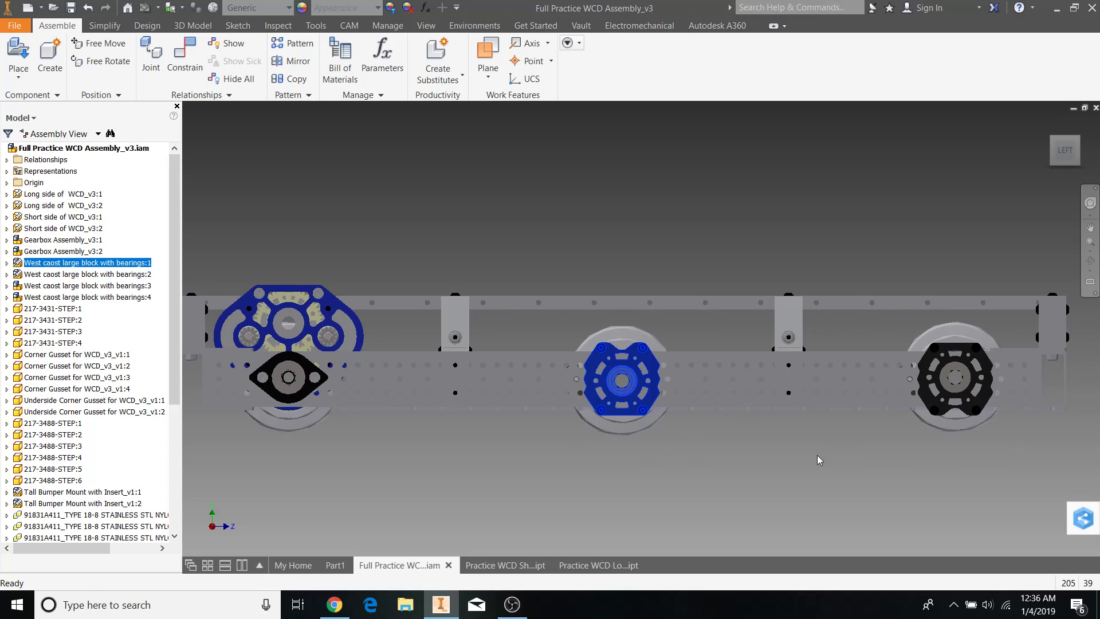
pyautogui.click(948, 401)
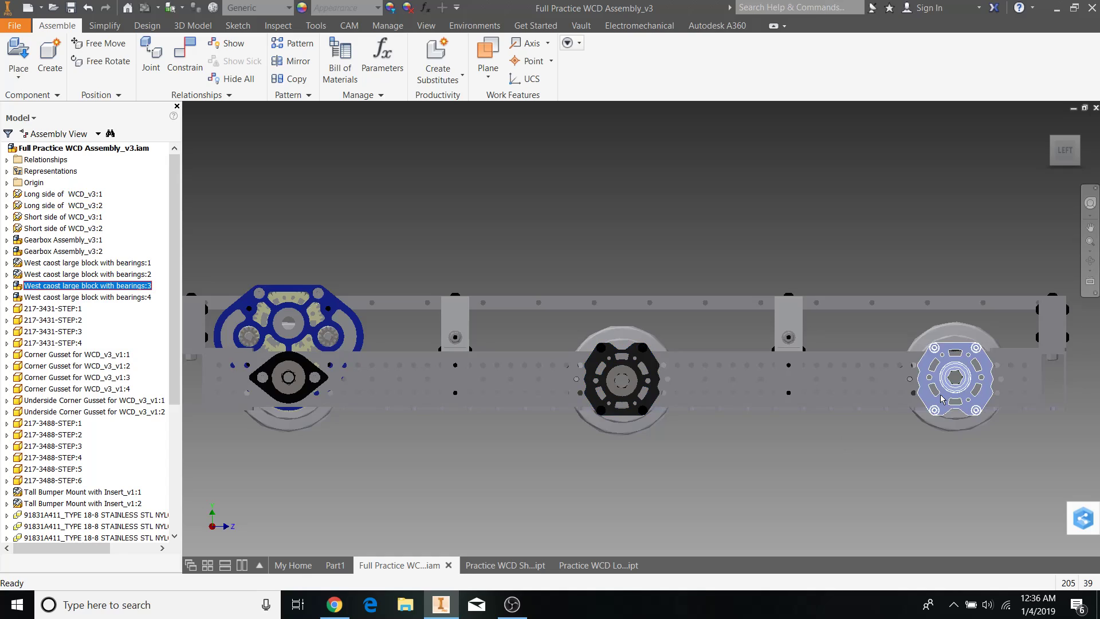
pyautogui.click(804, 517)
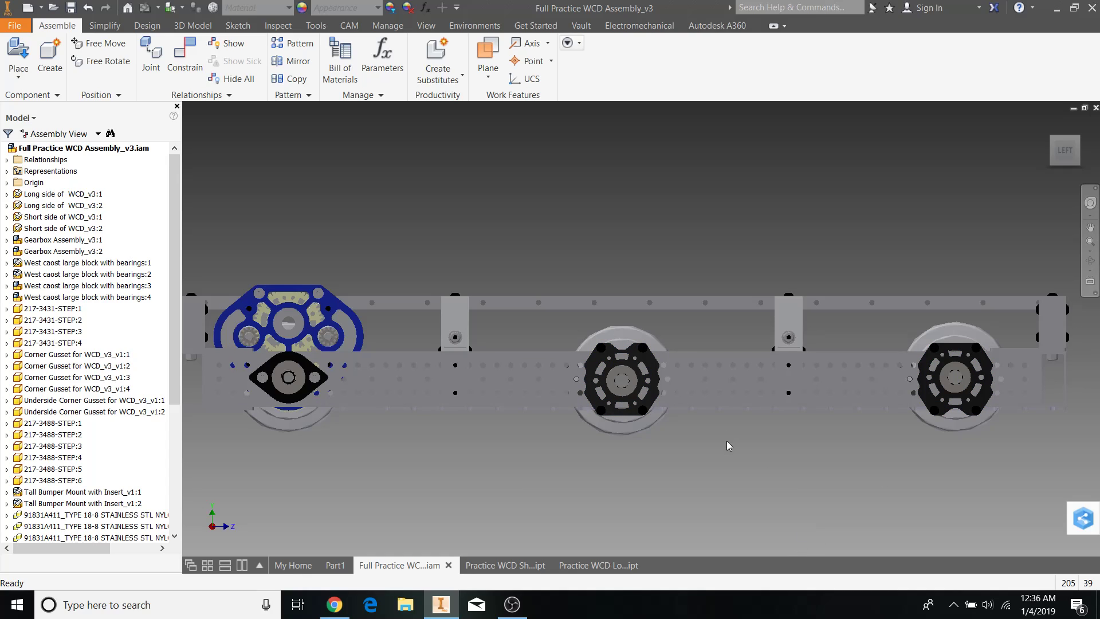
# Inspect the side rail's hole pattern around the middle bearing block and towards the end bearing block.
pyautogui.scroll(5, 631, 395)
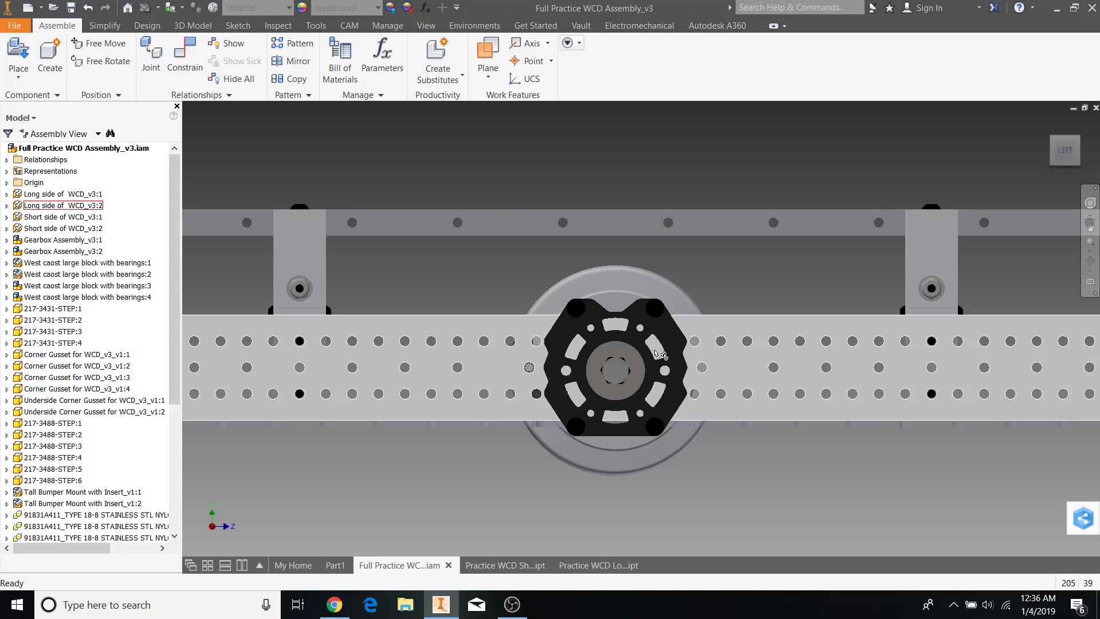
pyautogui.scroll(-3, 771, 385)
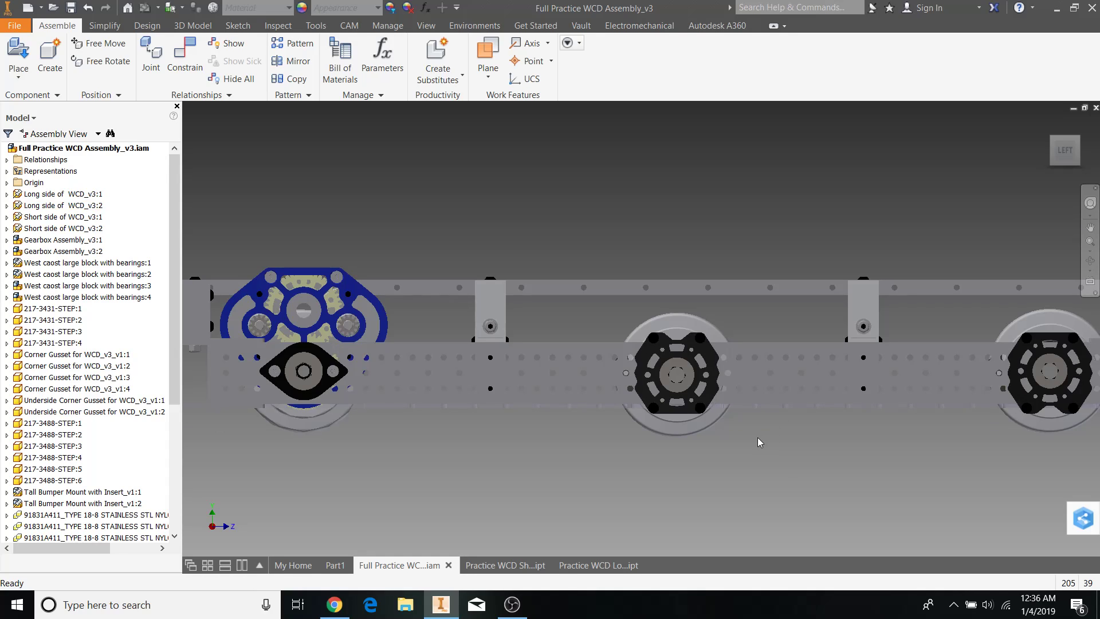
pyautogui.scroll(4, 756, 438)
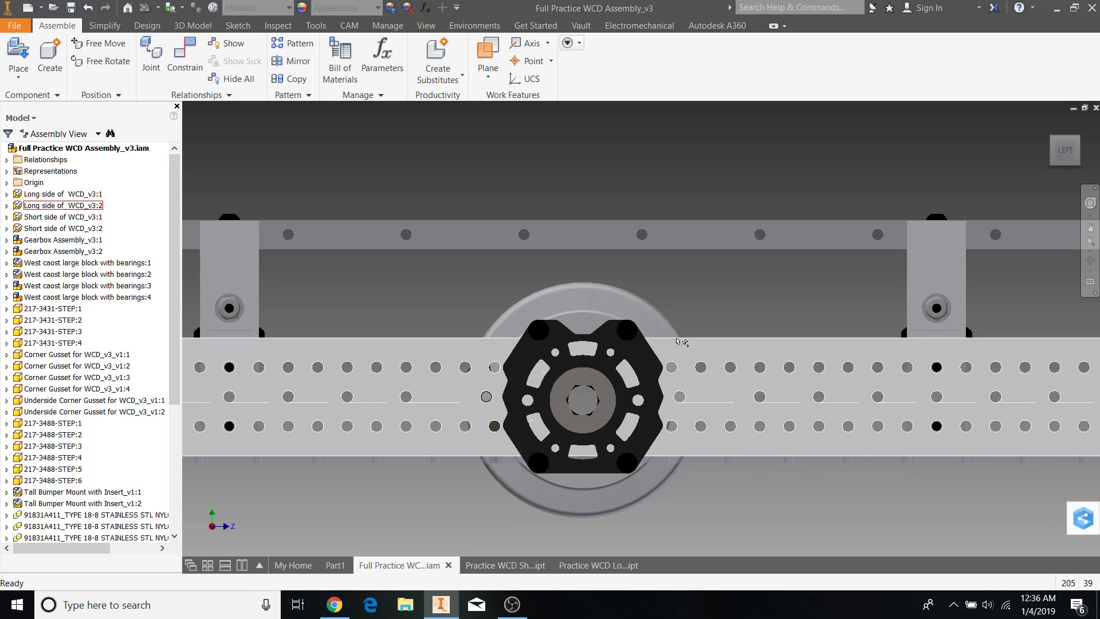
pyautogui.scroll(3, 682, 341)
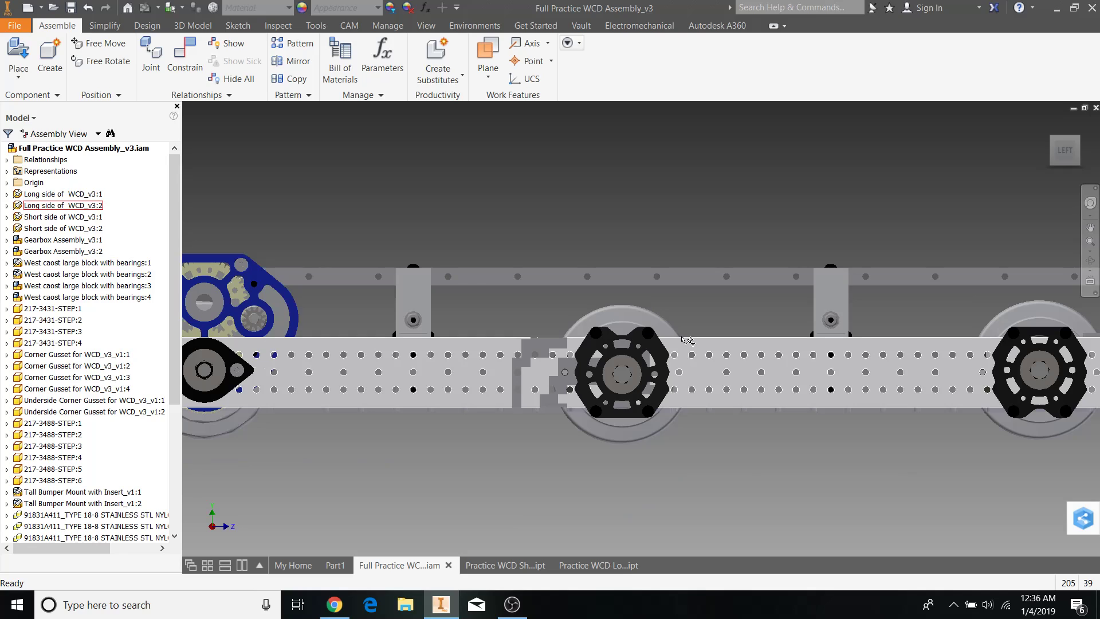
pyautogui.moveTo(712, 350); pyautogui.dragTo(697, 343, button='middle')
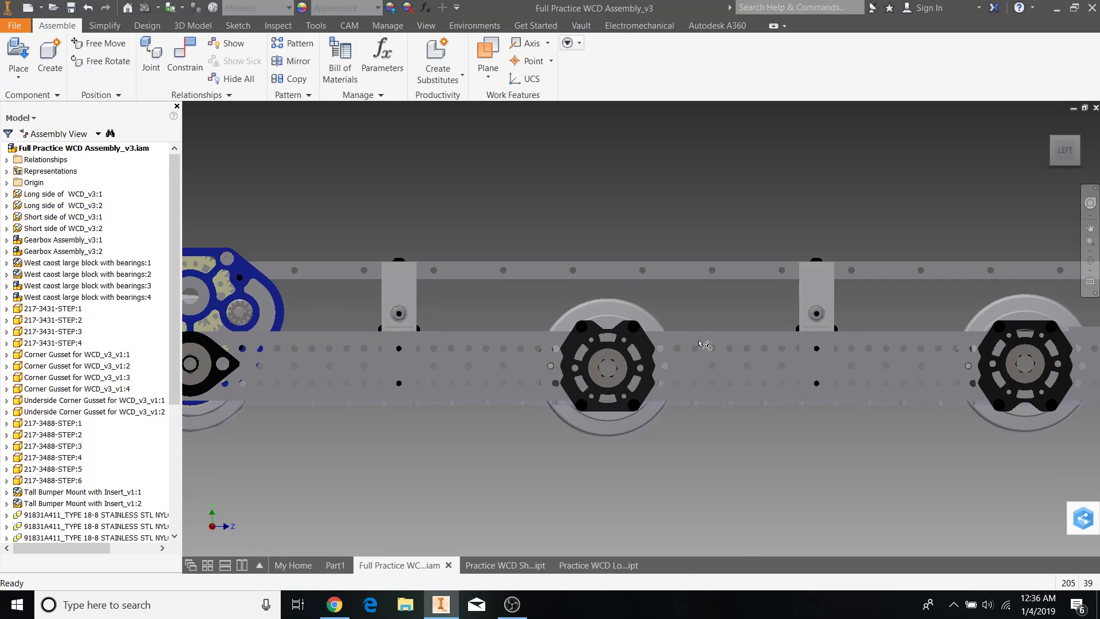
pyautogui.moveTo(631, 359); pyautogui.dragTo(639, 336, button='middle')
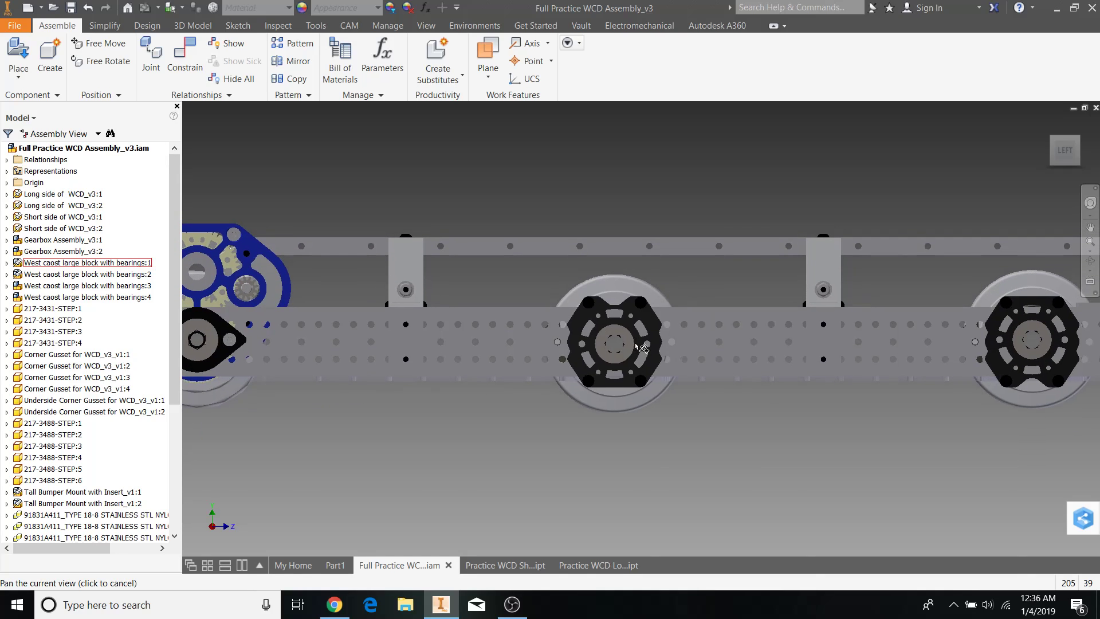
pyautogui.moveTo(647, 390); pyautogui.dragTo(503, 421, button='middle')
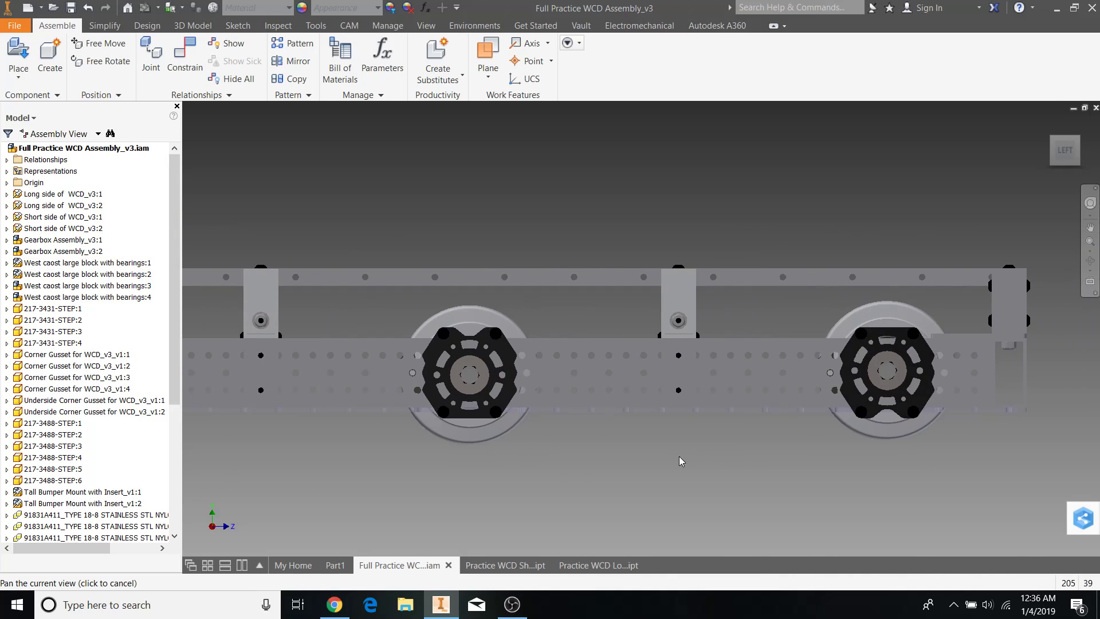
# Check the end bearing block and gearbox positions relative to the rail ends, and return to the Practice WCD Long Side_v1 sketch.
pyautogui.click(887, 401)
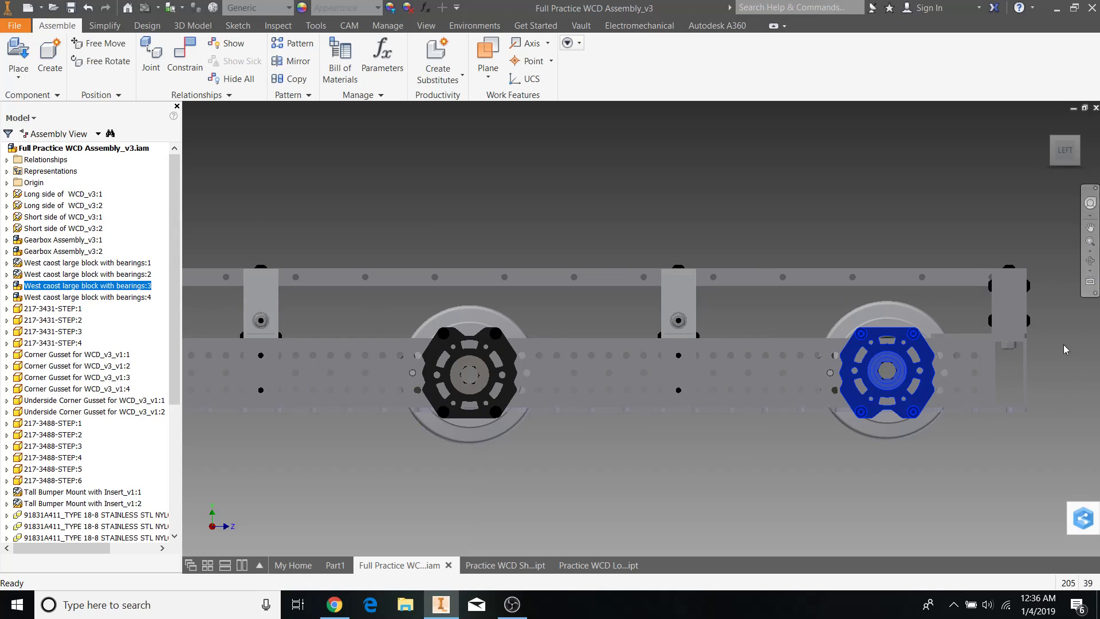
pyautogui.click(1063, 364)
pyautogui.moveTo(504, 494); pyautogui.dragTo(817, 497, button='middle')
pyautogui.click(358, 405)
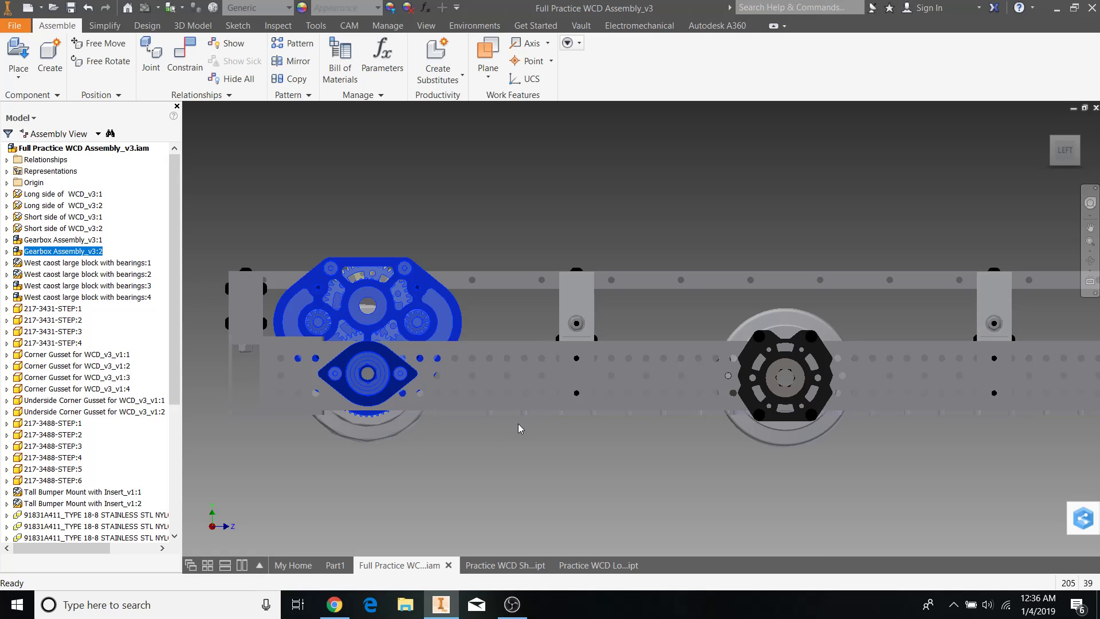
pyautogui.click(527, 452)
pyautogui.scroll(-3, 522, 444)
pyautogui.scroll(3, 517, 437)
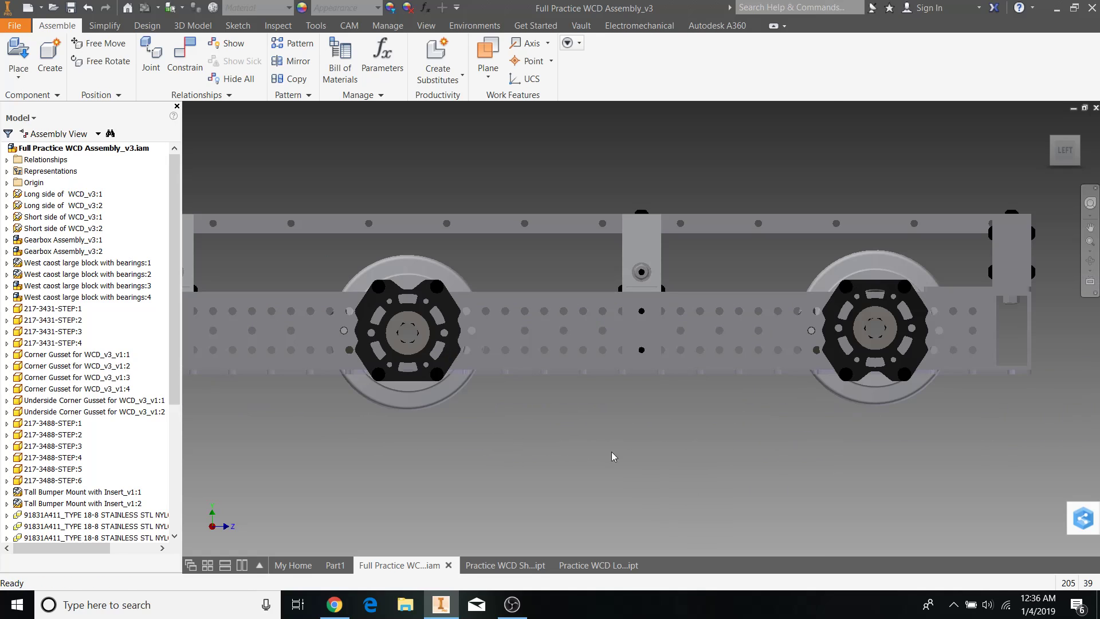
pyautogui.moveTo(640, 450); pyautogui.dragTo(631, 470, button='middle')
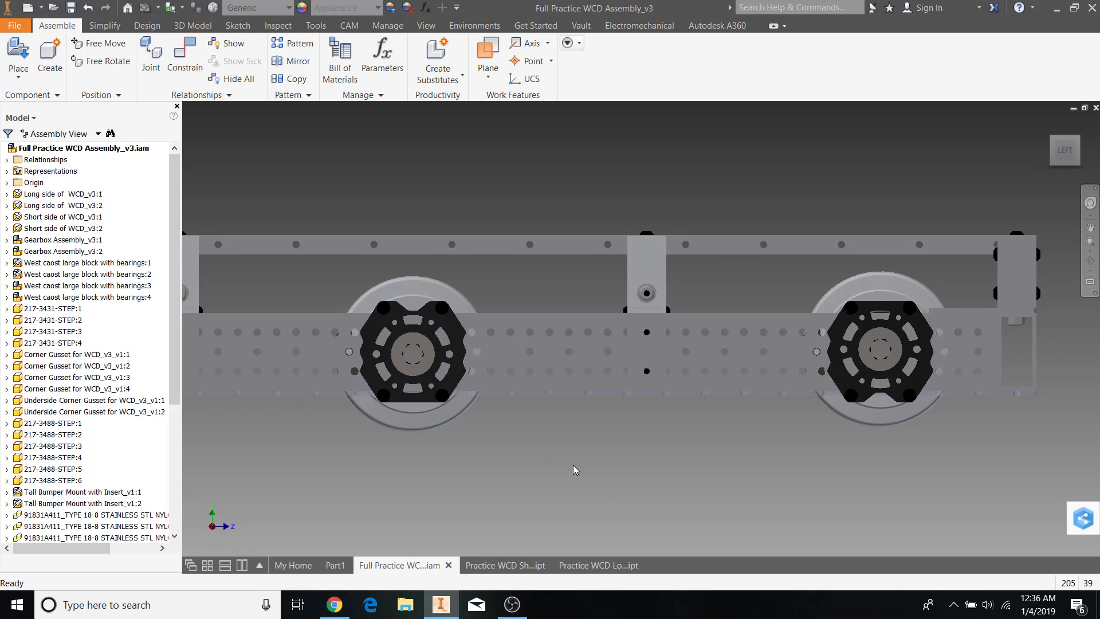
pyautogui.click(852, 413)
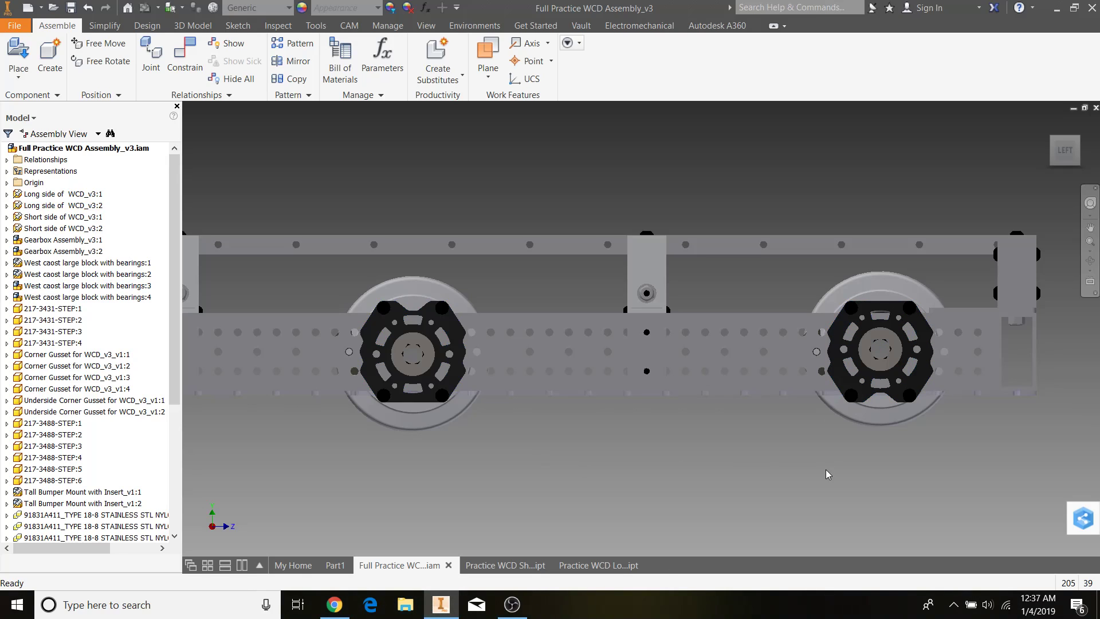
pyautogui.click(599, 565)
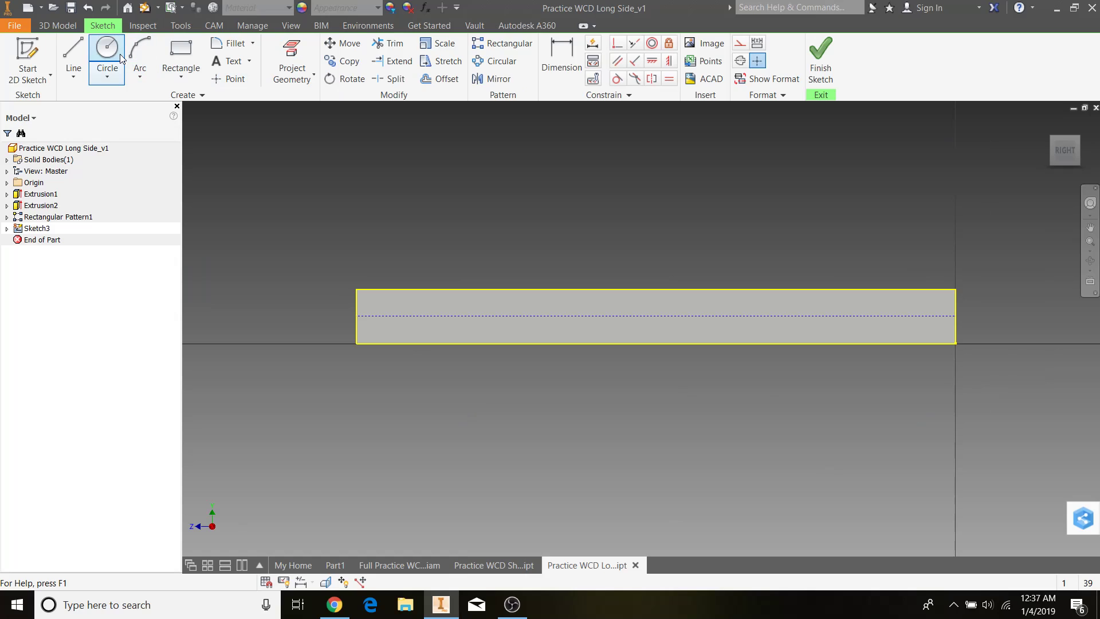
# Draw a 1 in diameter circle centred at the midpoint of the rail's centerline.
pyautogui.click(120, 55)
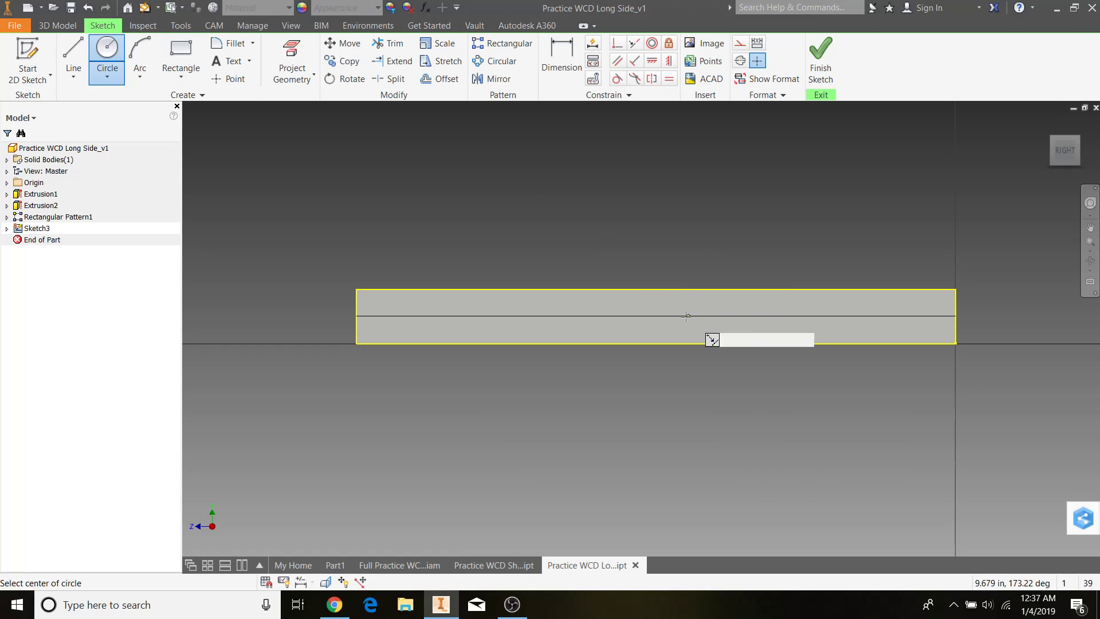
pyautogui.click(656, 315)
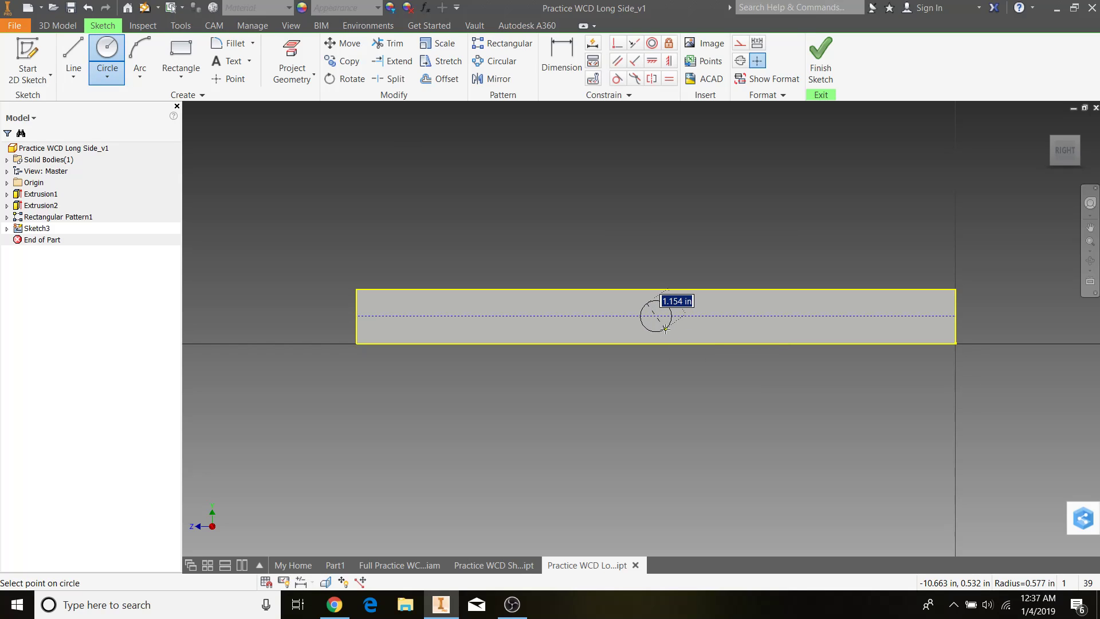
pyautogui.write('1')
pyautogui.press('Return')
pyautogui.press('Escape')
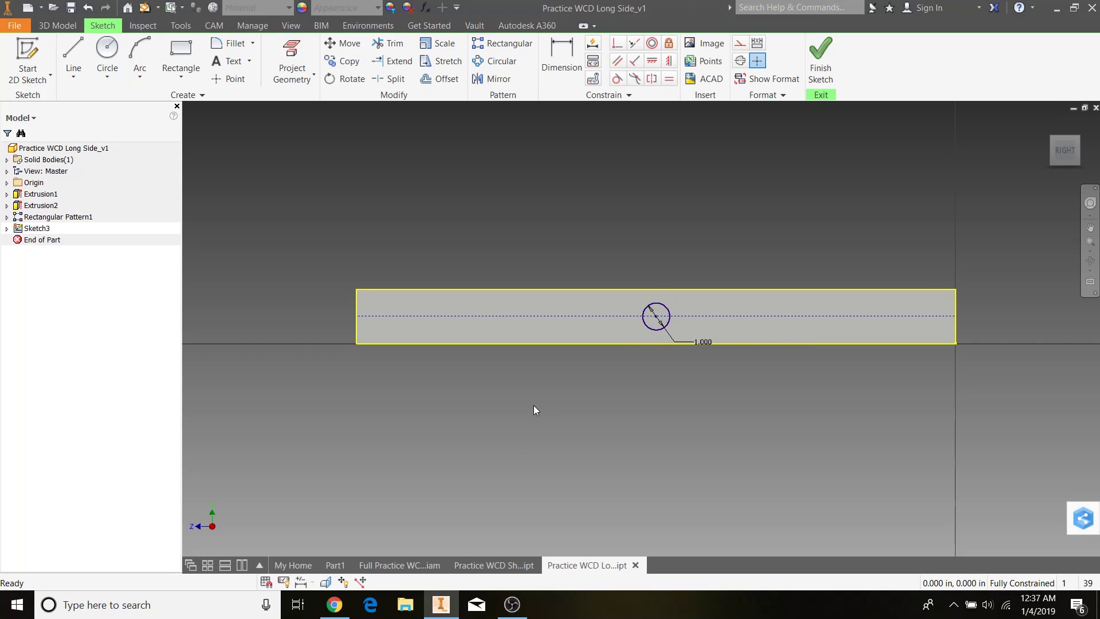
# In the full WCD assembly, apply a half section view that cuts through the middle bearing block on the side rail.
pyautogui.click(429, 565)
pyautogui.keyDown('shift'); pyautogui.moveTo(528, 441); pyautogui.dragTo(666, 472, button='middle'); pyautogui.keyUp('shift')
pyautogui.scroll(-4, 667, 471)
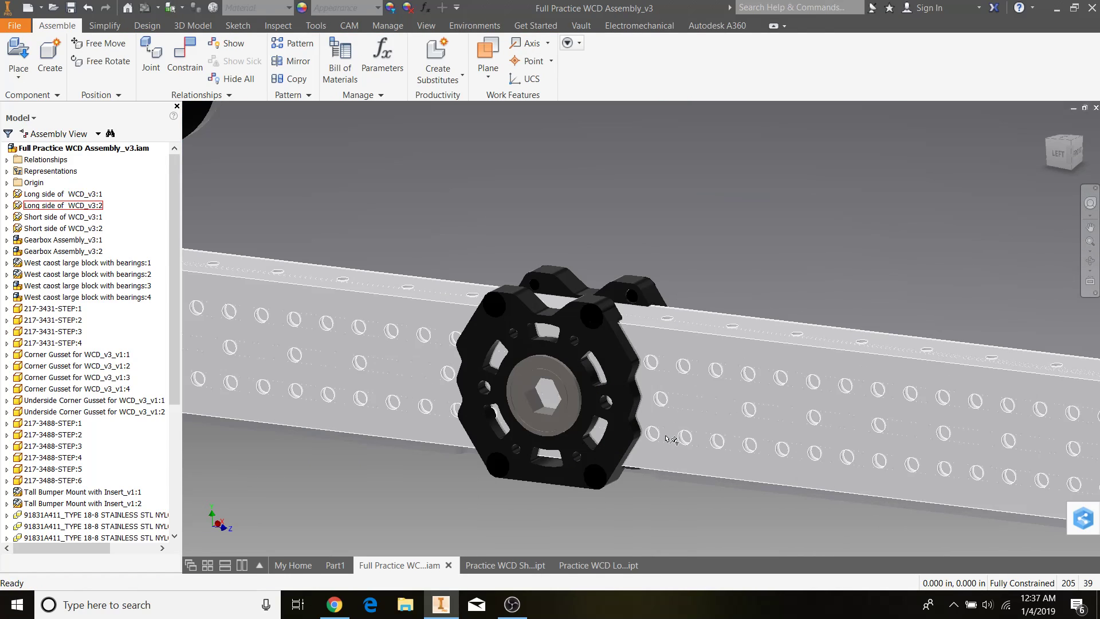
pyautogui.scroll(5, 667, 439)
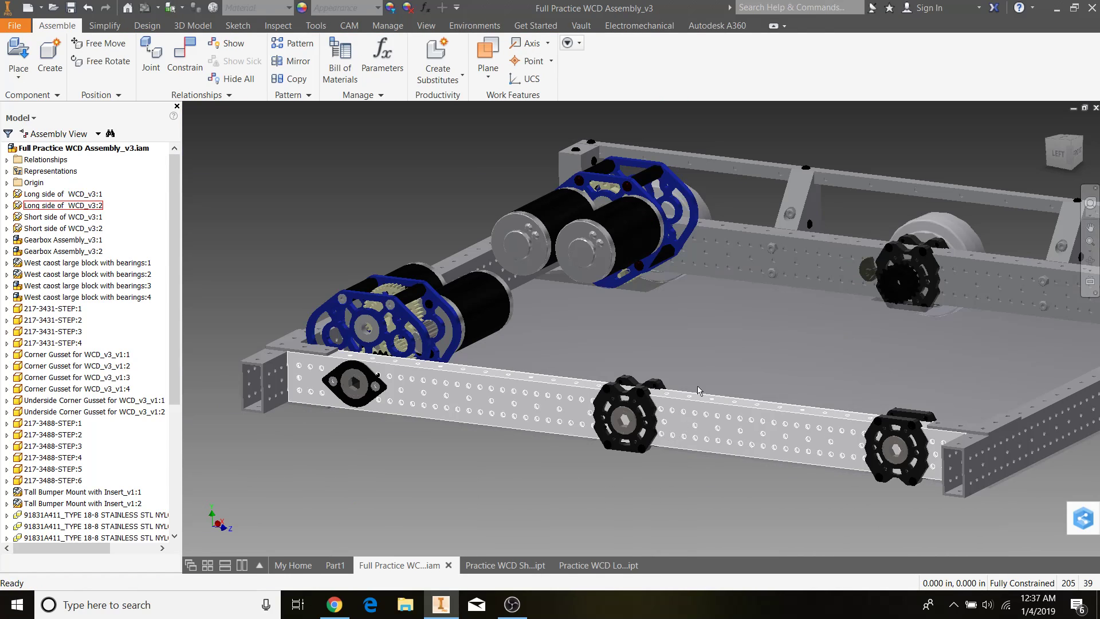
pyautogui.click(425, 26)
pyautogui.click(590, 61)
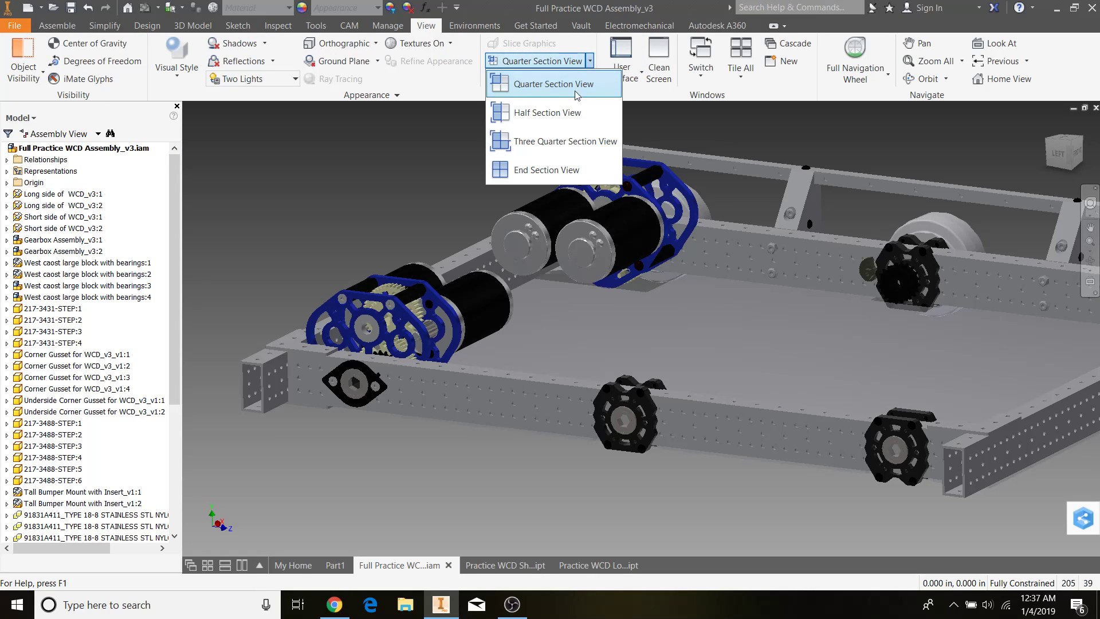
pyautogui.click(547, 113)
pyautogui.scroll(-3, 981, 477)
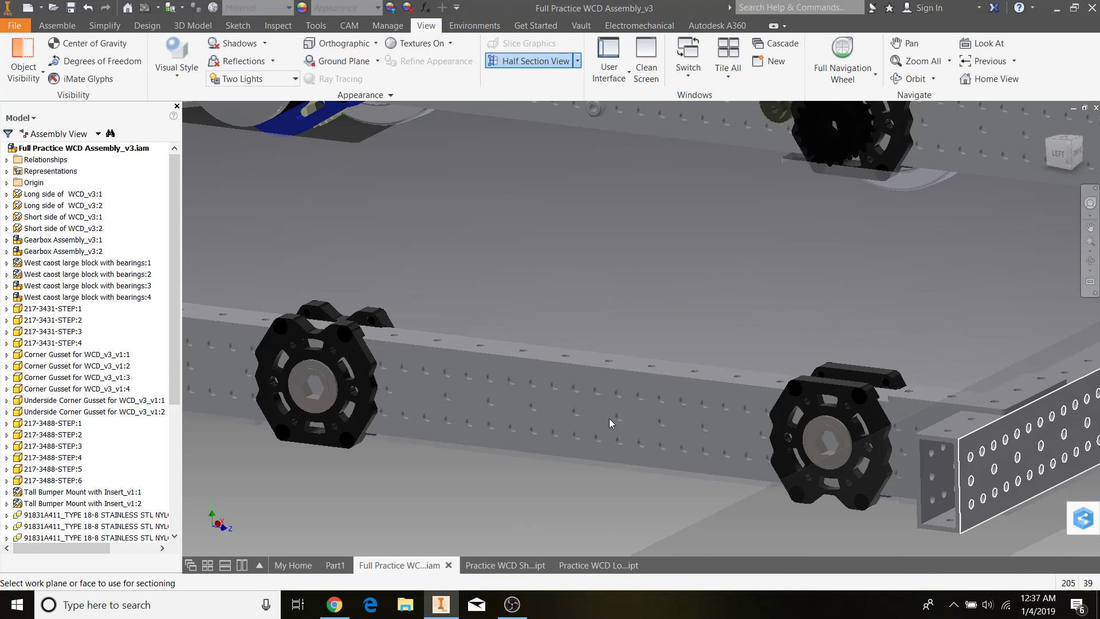
pyautogui.click(451, 384)
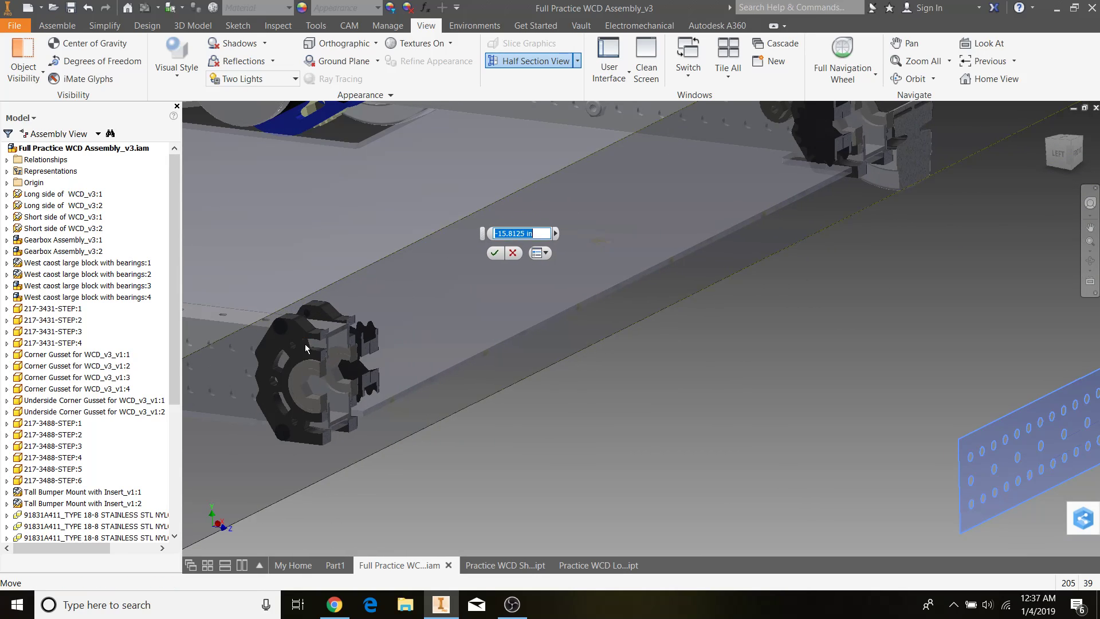
pyautogui.click(305, 348)
pyautogui.click(495, 253)
# Inspect the sectioned middle bearing block and how its bearings pass through both walls of the side rail.
pyautogui.moveTo(479, 439); pyautogui.dragTo(700, 447, button='middle')
pyautogui.keyDown('shift'); pyautogui.moveTo(611, 446); pyautogui.dragTo(582, 445, button='middle'); pyautogui.keyUp('shift')
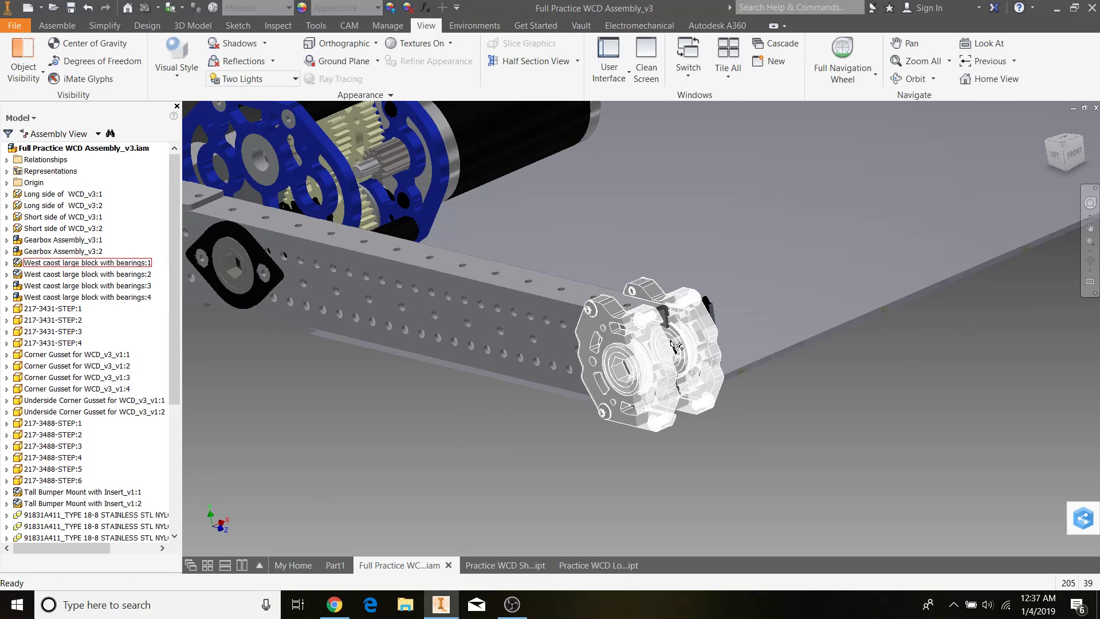
pyautogui.scroll(-5, 672, 344)
pyautogui.keyDown('shift'); pyautogui.moveTo(850, 479); pyautogui.dragTo(796, 467, button='middle'); pyautogui.keyUp('shift')
pyautogui.moveTo(991, 347); pyautogui.dragTo(610, 345, button='middle')
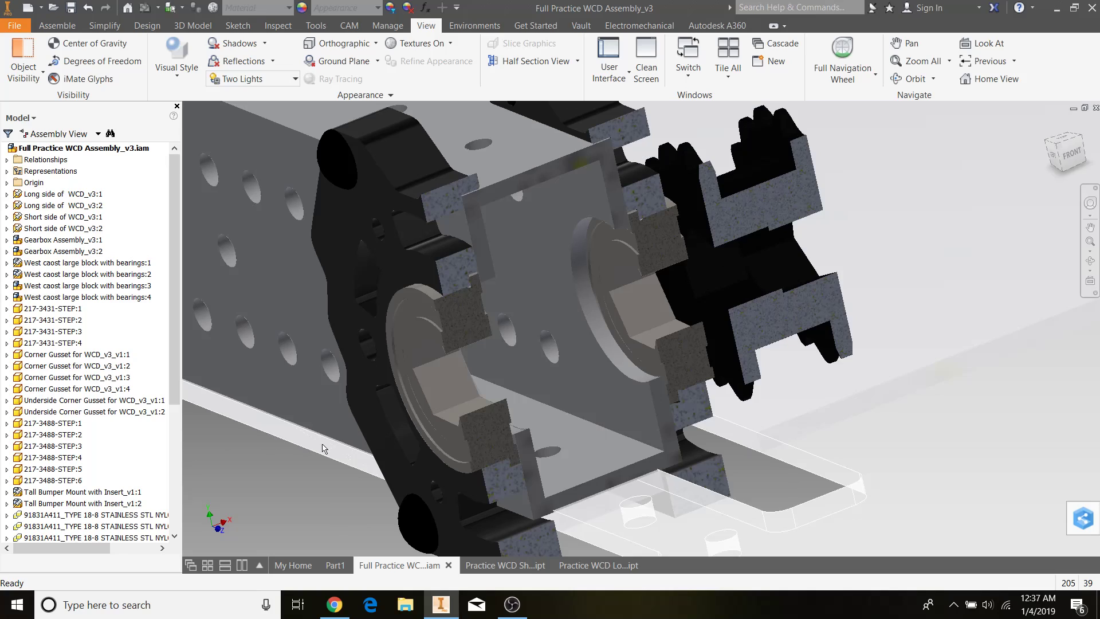
pyautogui.keyDown('shift'); pyautogui.moveTo(322, 445); pyautogui.dragTo(353, 448, button='middle'); pyautogui.keyUp('shift')
pyautogui.moveTo(571, 312); pyautogui.dragTo(715, 526, button='middle')
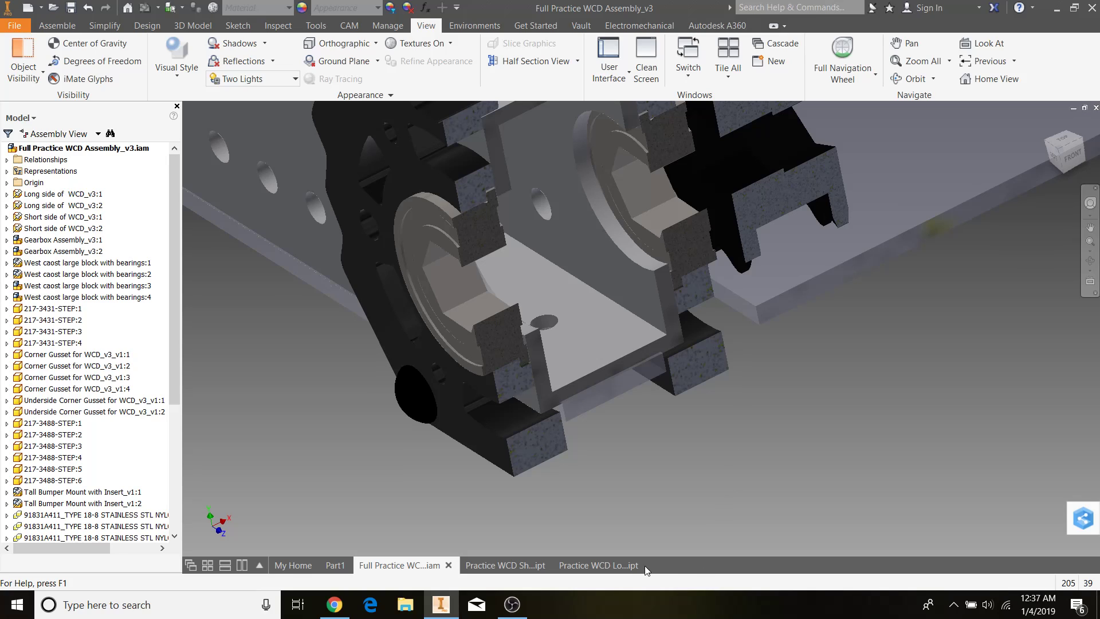
# Return to the Practice WCD Long Side_v1 sketch and draw a six-sided polygon at the circle's center, about 0.37 in across the flats.
pyautogui.click(596, 565)
pyautogui.scroll(3, 667, 331)
pyautogui.scroll(3, 668, 332)
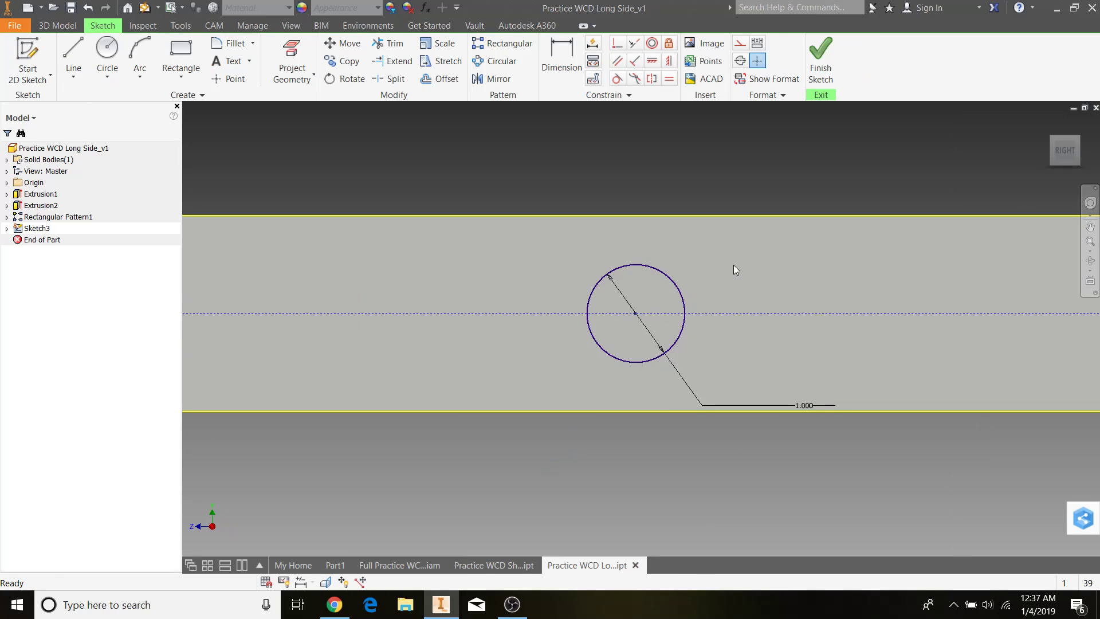
pyautogui.moveTo(753, 232); pyautogui.dragTo(702, 233, button='middle')
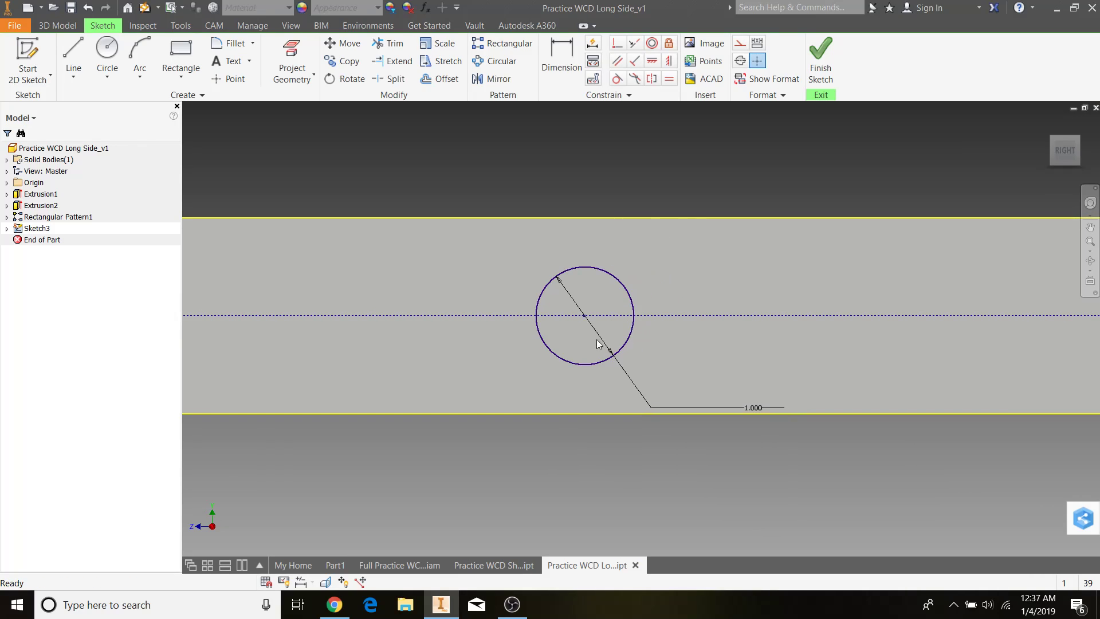
pyautogui.click(181, 72)
pyautogui.click(201, 369)
pyautogui.scroll(3, 609, 340)
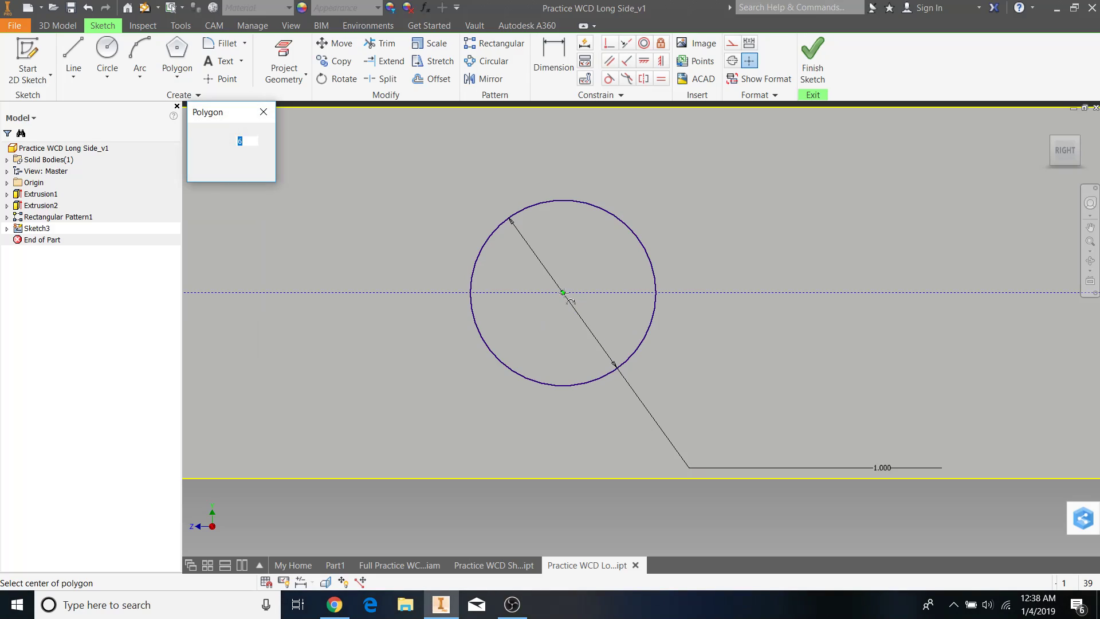
pyautogui.click(602, 293)
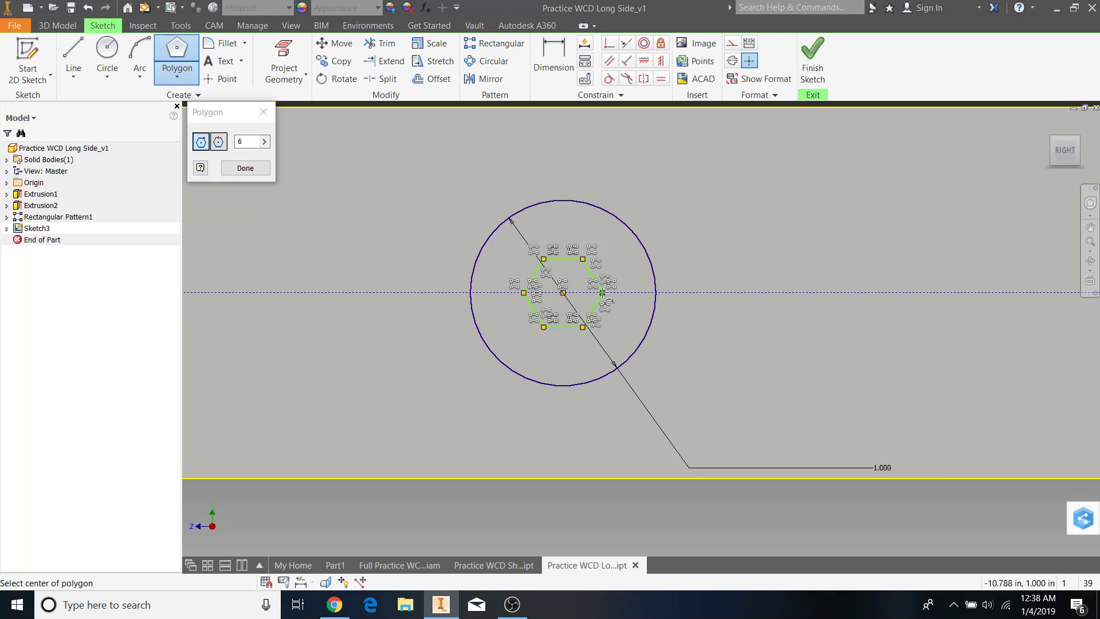
# Dimension the hexagon across its horizontal flats as 0.5 in.
pyautogui.click(562, 68)
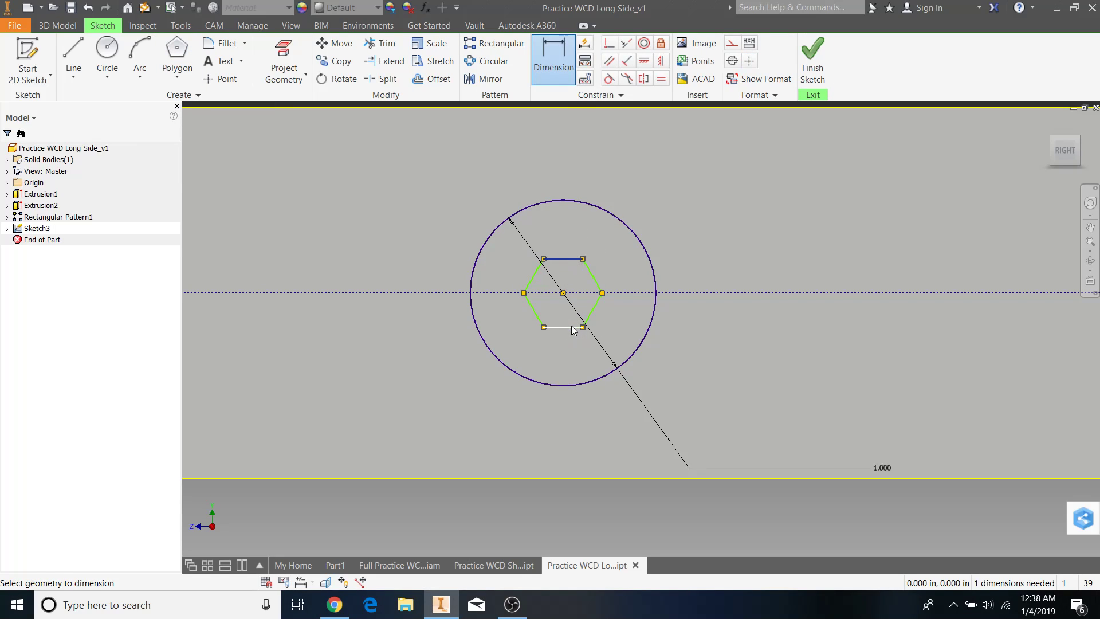
pyautogui.click(560, 311)
pyautogui.write('0.5')
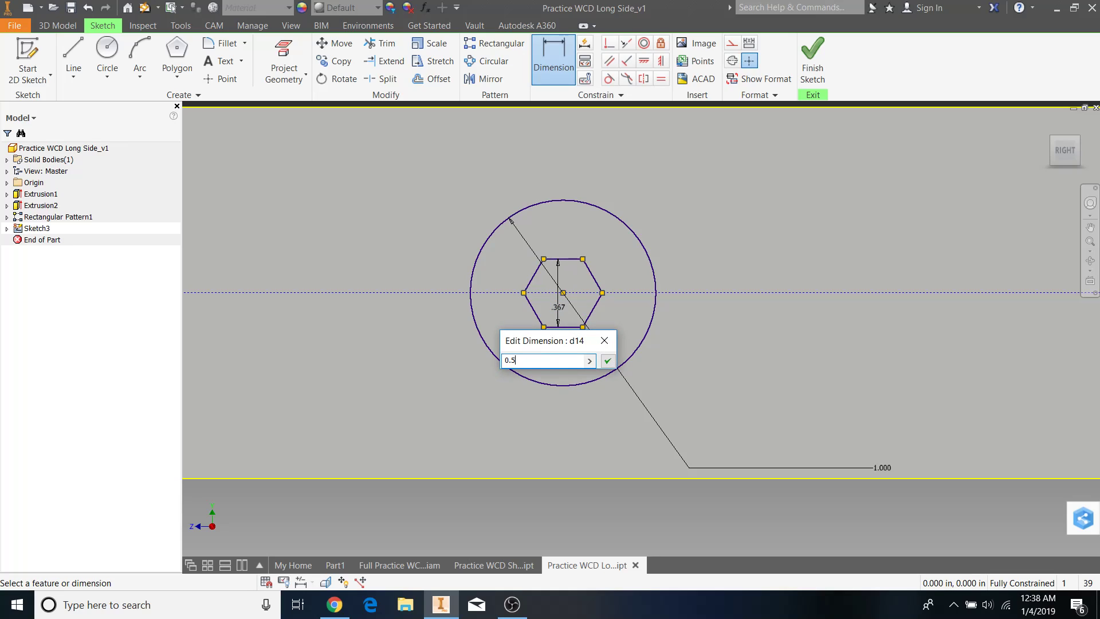
pyautogui.press('Return')
pyautogui.press('Escape')
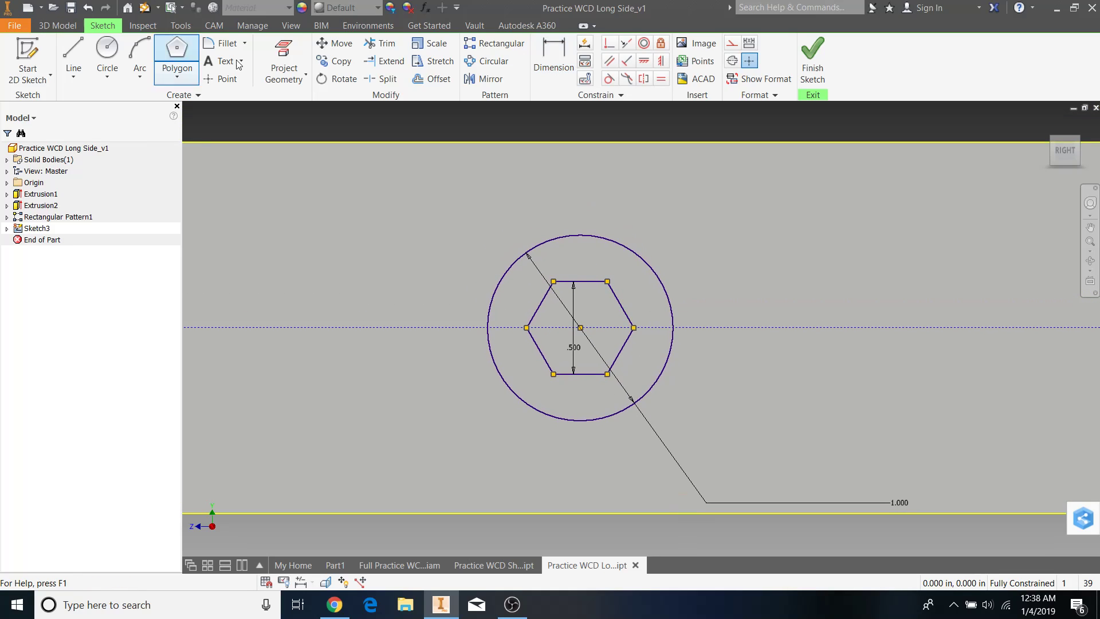
# Draw two more hexagons on the centerline, overlapping the first on either side, each about 0.5 in across the flats.
pyautogui.click(181, 47)
pyautogui.click(534, 328)
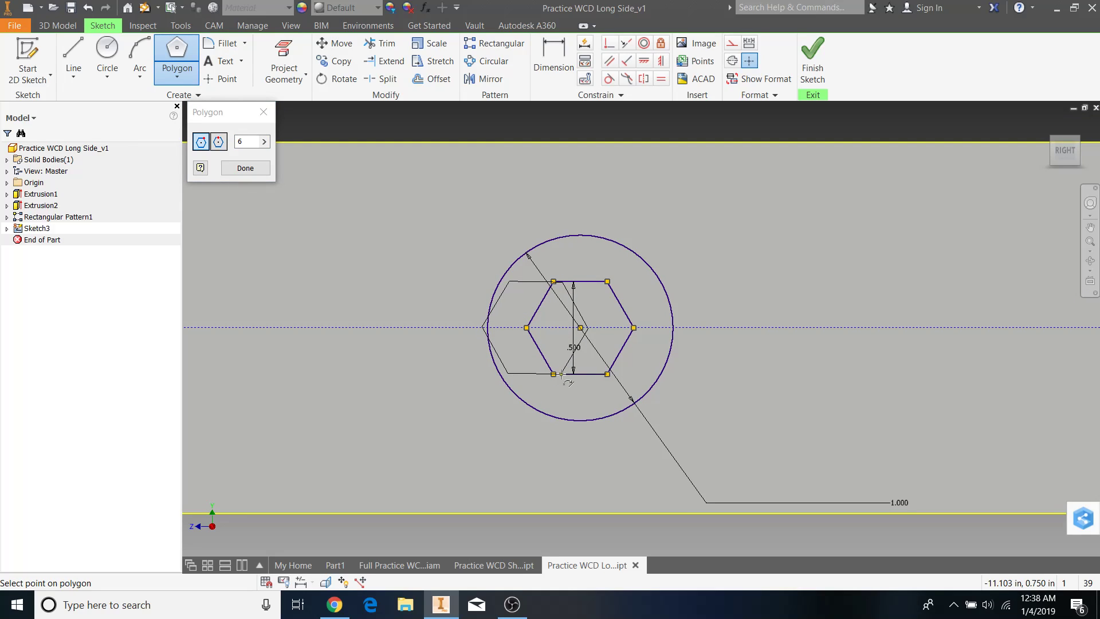
pyautogui.click(561, 374)
pyautogui.press('Escape')
pyautogui.click(173, 55)
pyautogui.click(621, 328)
pyautogui.click(647, 373)
# Dimension the left overlapping hexagon across its horizontal flats as 0.5 in.
pyautogui.click(562, 73)
pyautogui.click(527, 281)
pyautogui.click(530, 374)
pyautogui.click(522, 349)
pyautogui.write('0.')
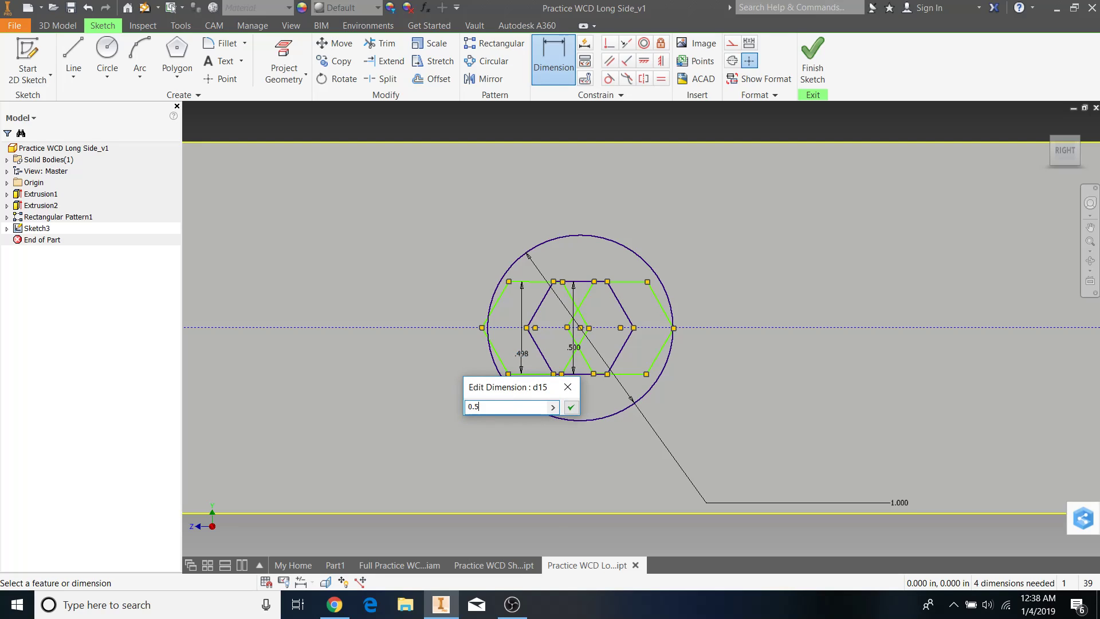
pyautogui.write('5')
pyautogui.press('Return')
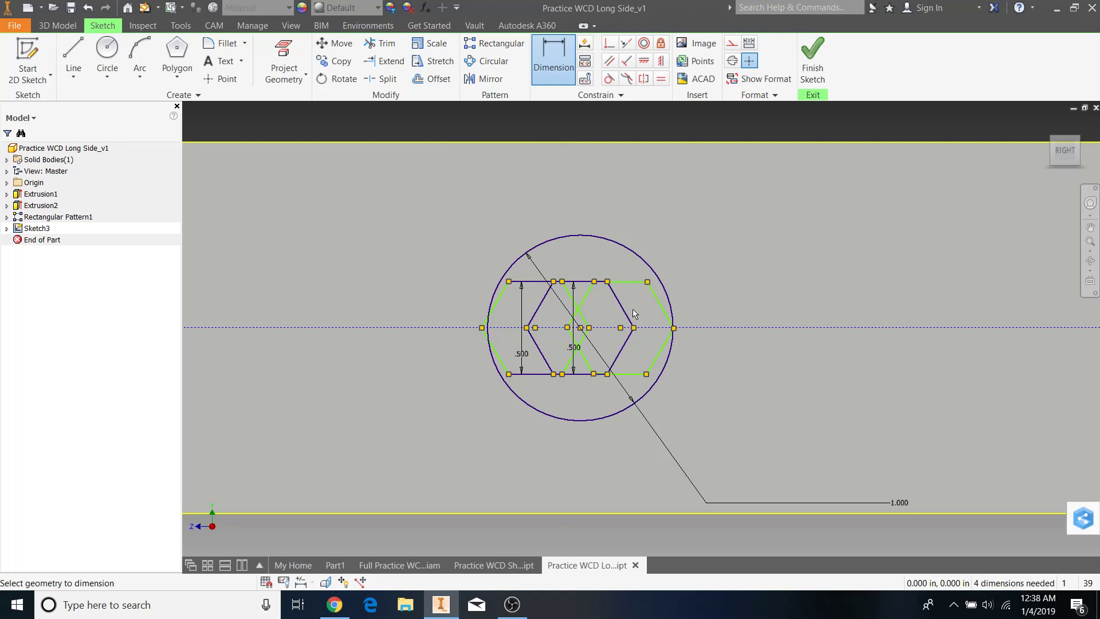
# Dimension the right overlapping hexagon across its flats as 0.5 in.
pyautogui.click(630, 283)
pyautogui.click(643, 351)
pyautogui.write('0.5')
pyautogui.press('Return')
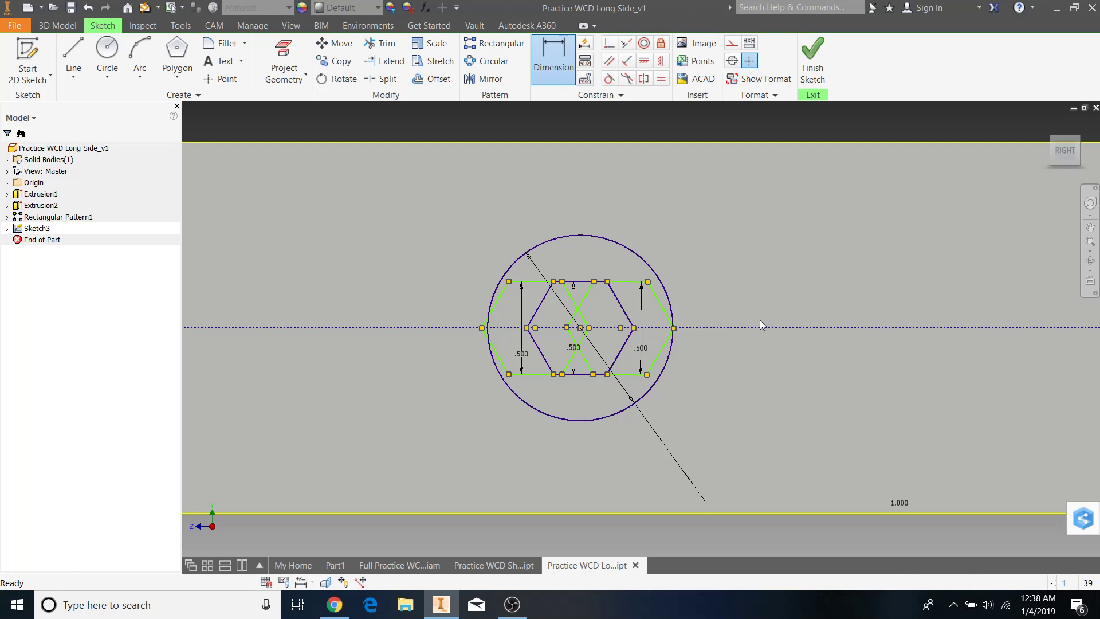
# Draw a fourth hexagon at the circle's center with a vertex pointing straight up.
pyautogui.moveTo(737, 292); pyautogui.dragTo(718, 318, button='middle')
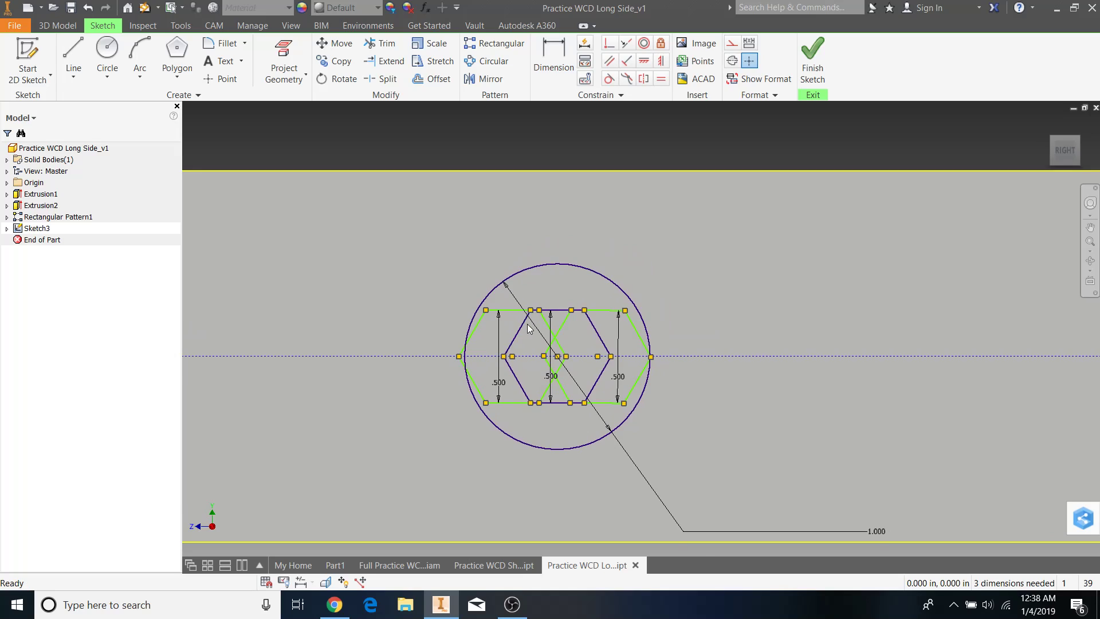
pyautogui.scroll(4, 528, 328)
pyautogui.moveTo(595, 289); pyautogui.dragTo(541, 274, button='middle')
pyautogui.click(177, 54)
pyautogui.click(536, 365)
pyautogui.click(535, 267)
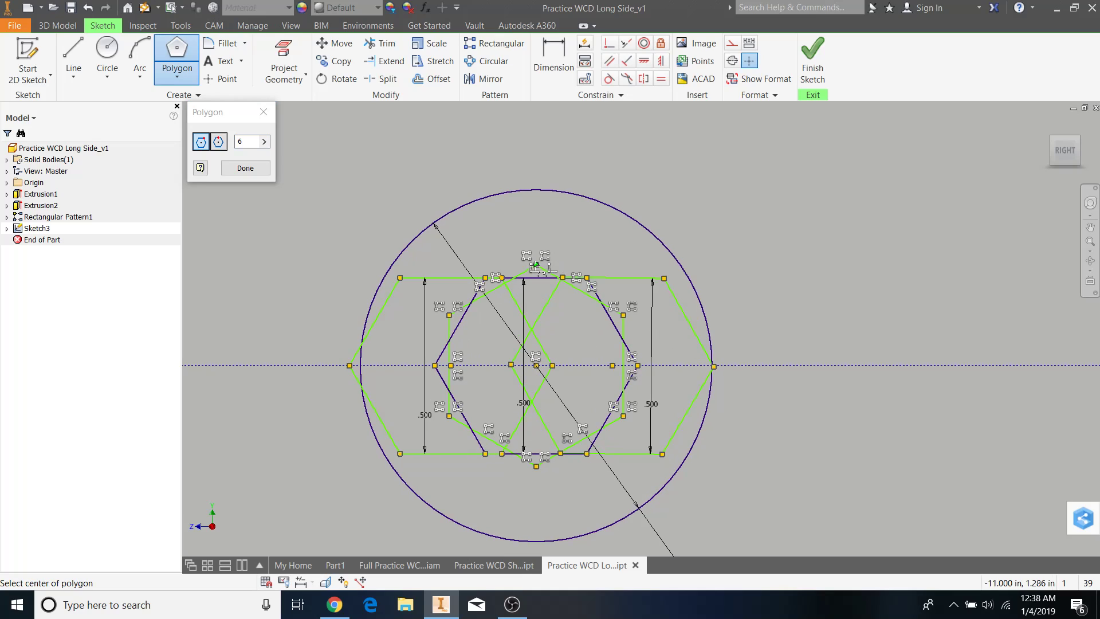
# Dimension the upright hexagon across its vertical flats as 0.5 in.
pyautogui.press('d')
pyautogui.click(450, 385)
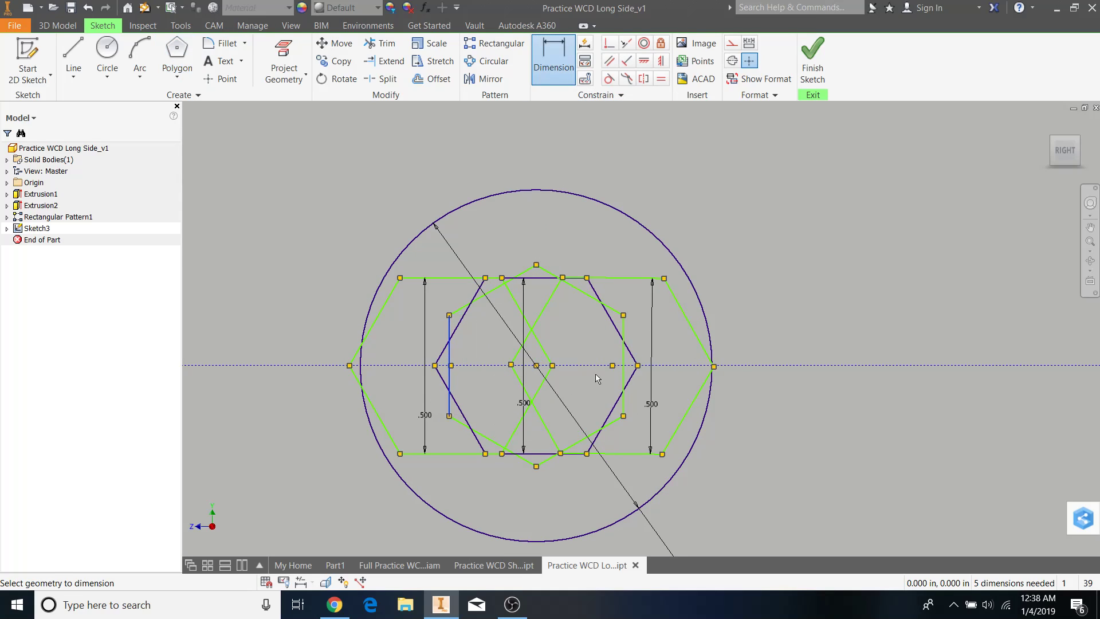
pyautogui.click(623, 386)
pyautogui.click(580, 394)
pyautogui.write('0.5')
pyautogui.press('Return')
pyautogui.press('Escape')
pyautogui.scroll(-3, 788, 396)
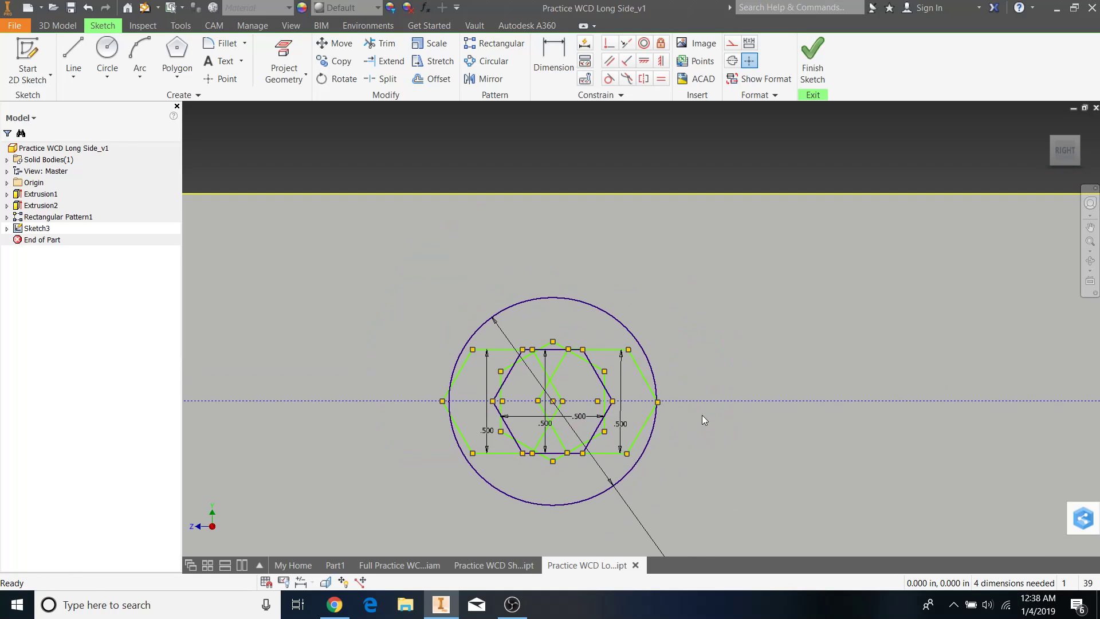
# Delete all the hexagons and their leftover edges, keeping only the circle on the centerline.
pyautogui.moveTo(618, 466)
pyautogui.mouseDown()
pyautogui.moveTo(505, 351)
pyautogui.moveTo(558, 440)
pyautogui.moveTo(490, 335)
pyautogui.mouseUp()
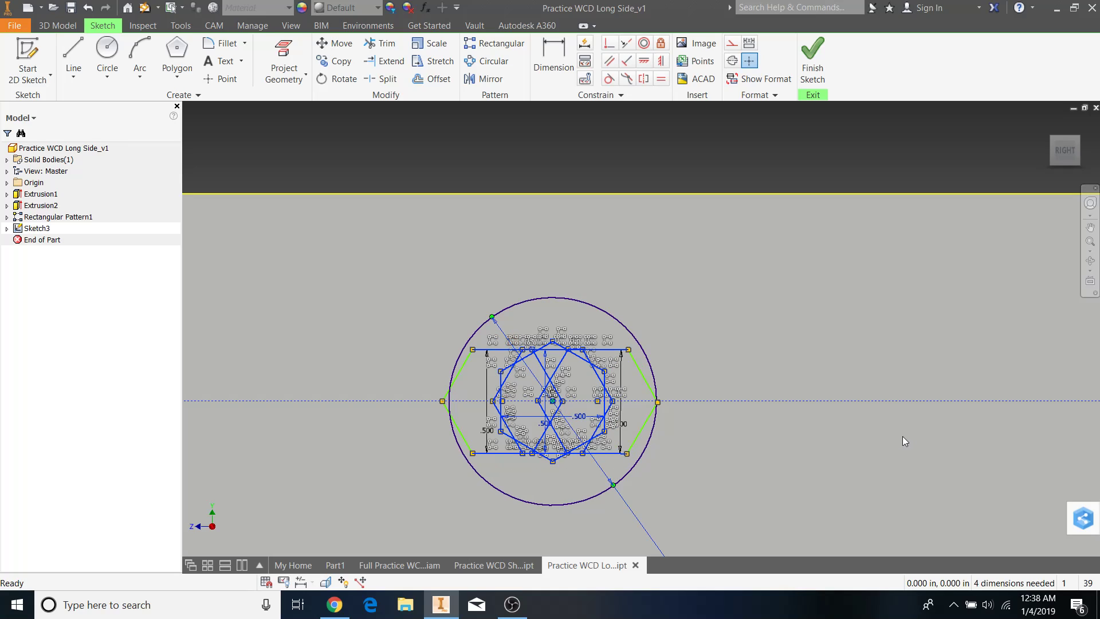
pyautogui.press('Delete')
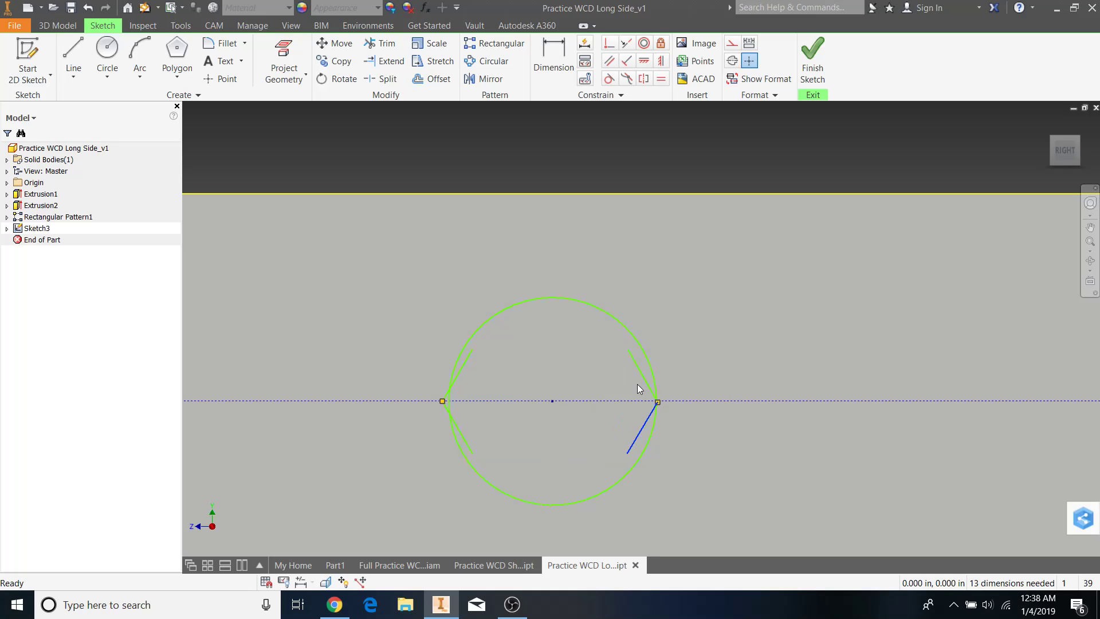
pyautogui.press('Delete')
pyautogui.press('Delete')
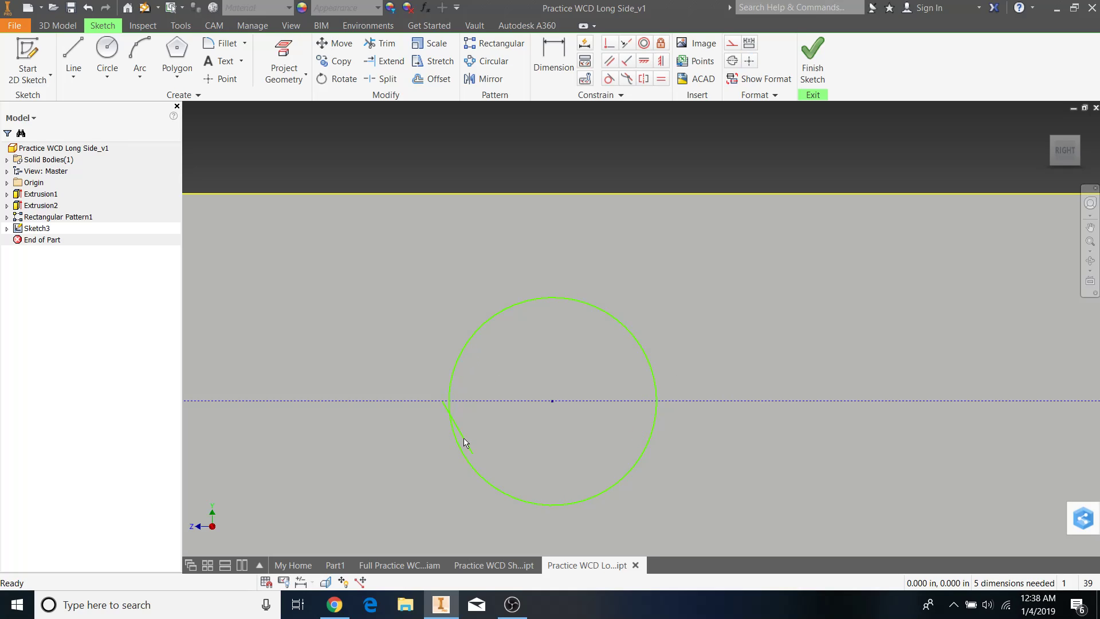
# Dimension the circle's diameter as 1 in.
pyautogui.press('d')
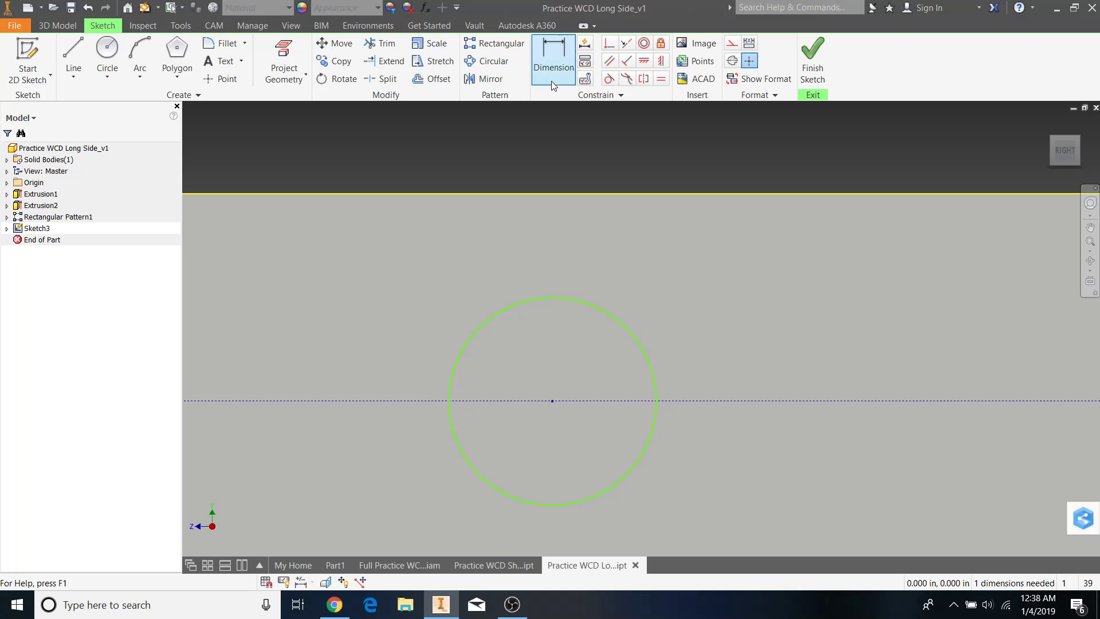
pyautogui.click(585, 303)
pyautogui.click(580, 342)
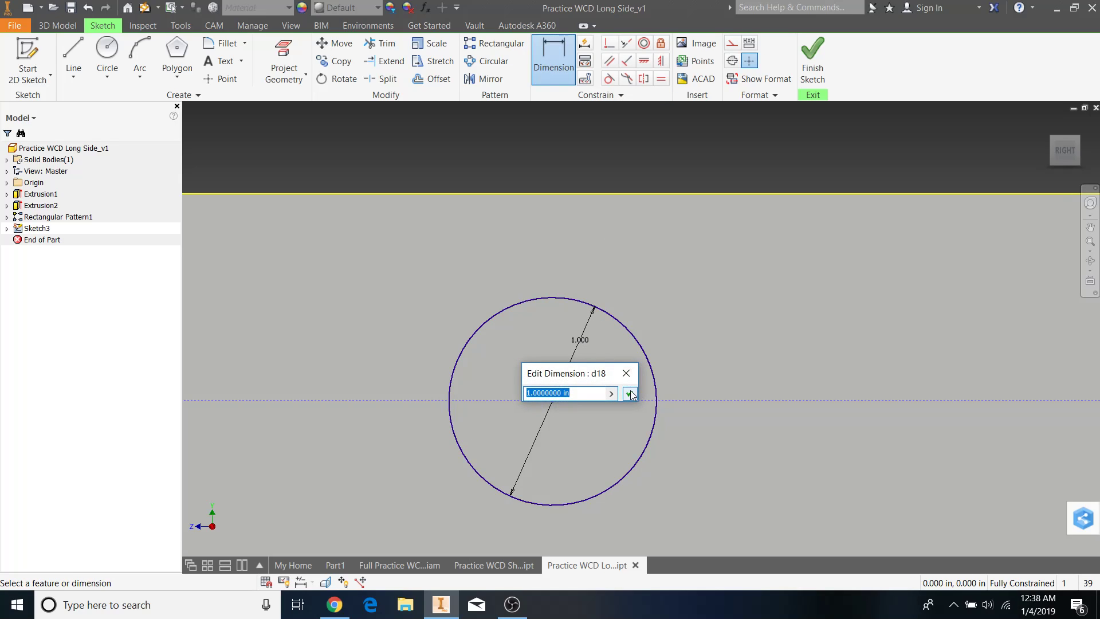
pyautogui.press('Return')
pyautogui.scroll(-3, 687, 338)
pyautogui.moveTo(723, 328); pyautogui.dragTo(709, 331, button='middle')
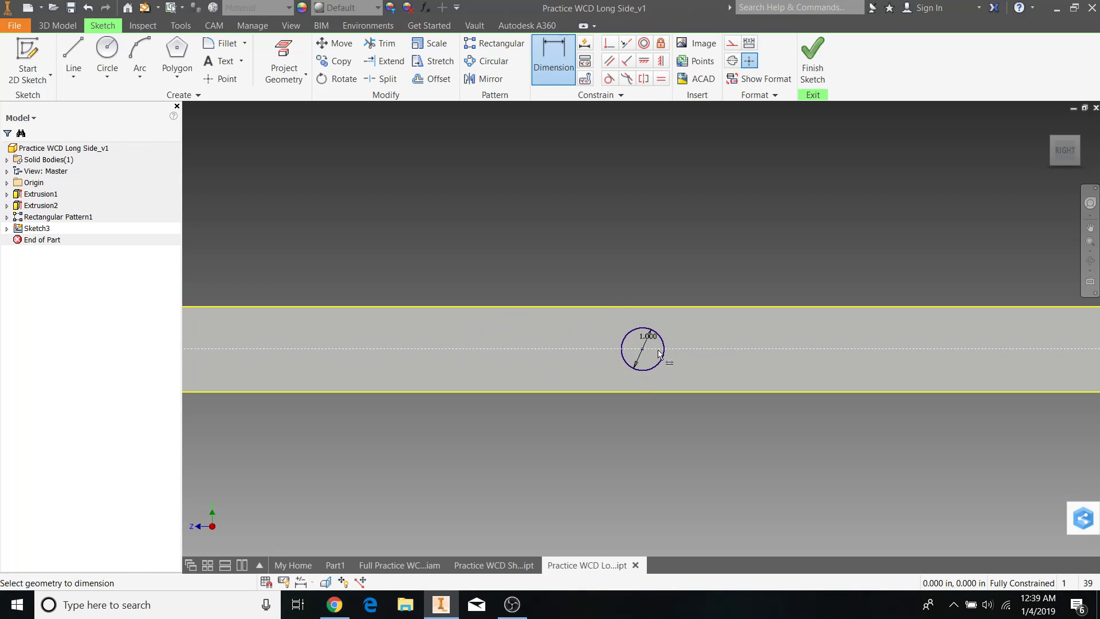
pyautogui.scroll(5, 658, 359)
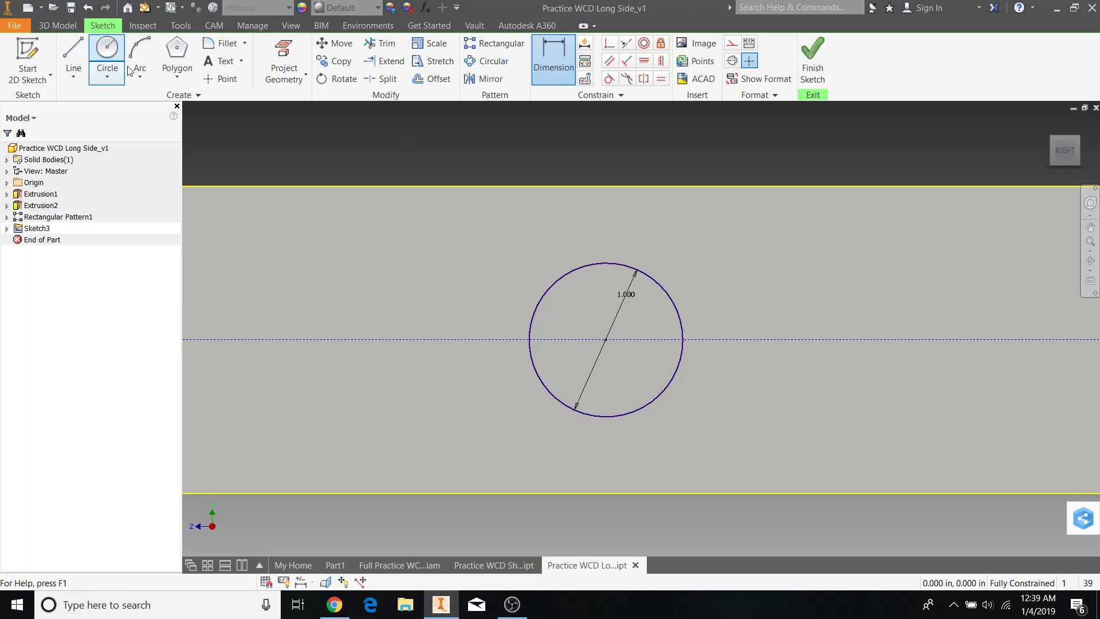
# Try a small hexagon at the center of the 1 in circle and delete it.
pyautogui.click(177, 51)
pyautogui.click(606, 339)
pyautogui.click(646, 339)
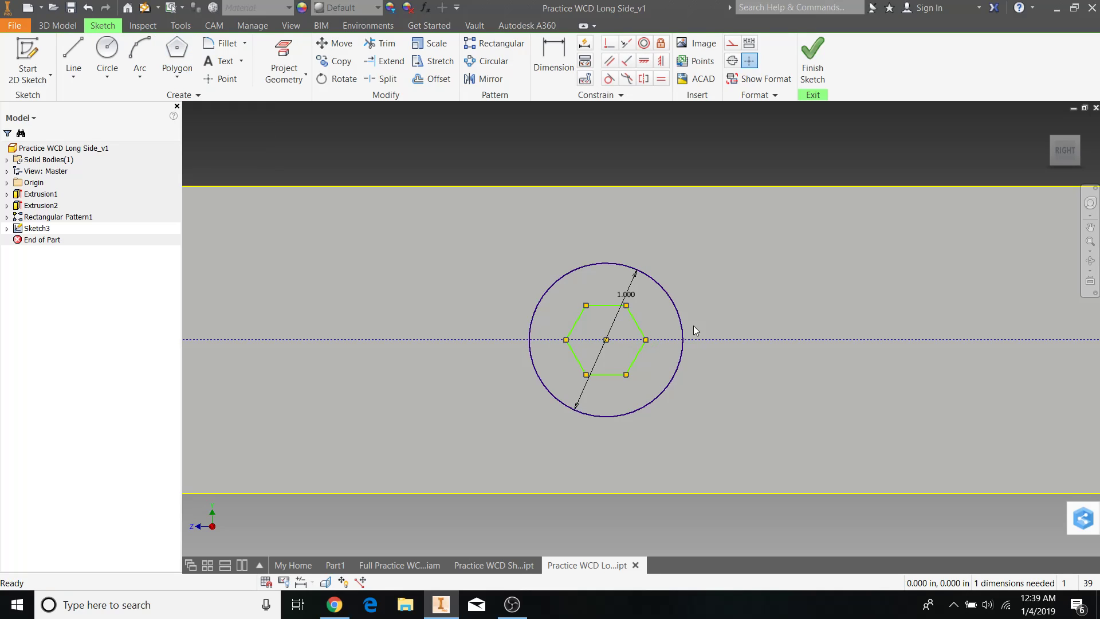
pyautogui.press('Delete')
pyautogui.scroll(6, 807, 296)
pyautogui.moveTo(806, 296); pyautogui.dragTo(744, 320, button='middle')
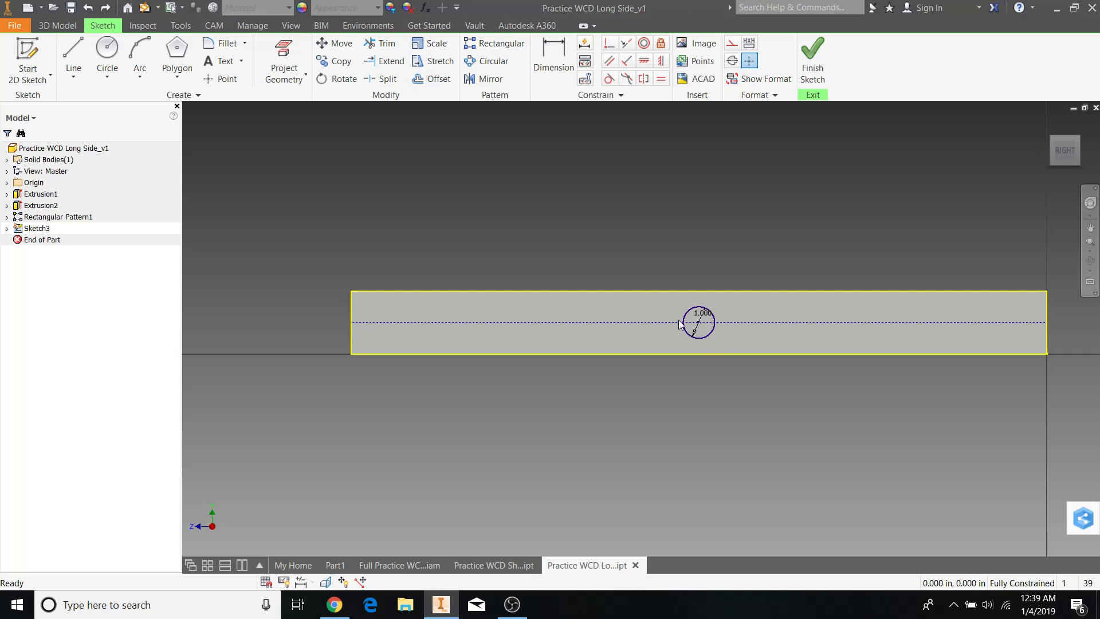
# Offset the rail's horizontal centerline 1/16 in downward and convert the new line to construction geometry.
pyautogui.scroll(-6, 690, 338)
pyautogui.scroll(5, 744, 338)
pyautogui.moveTo(748, 305); pyautogui.dragTo(672, 321, button='middle')
pyautogui.click(734, 336)
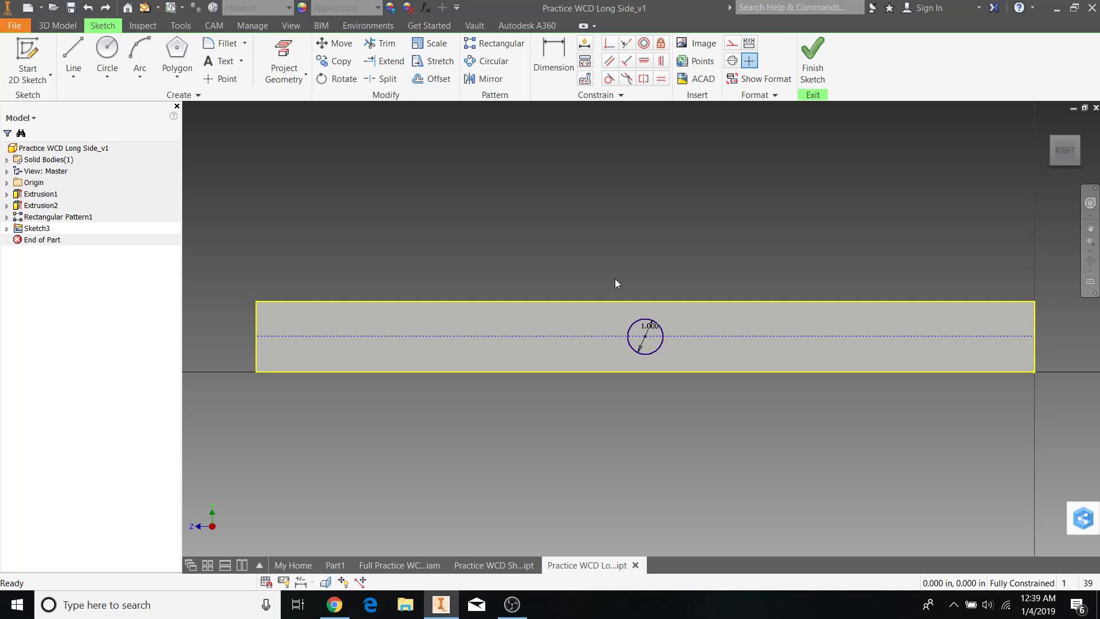
pyautogui.click(427, 78)
pyautogui.click(525, 337)
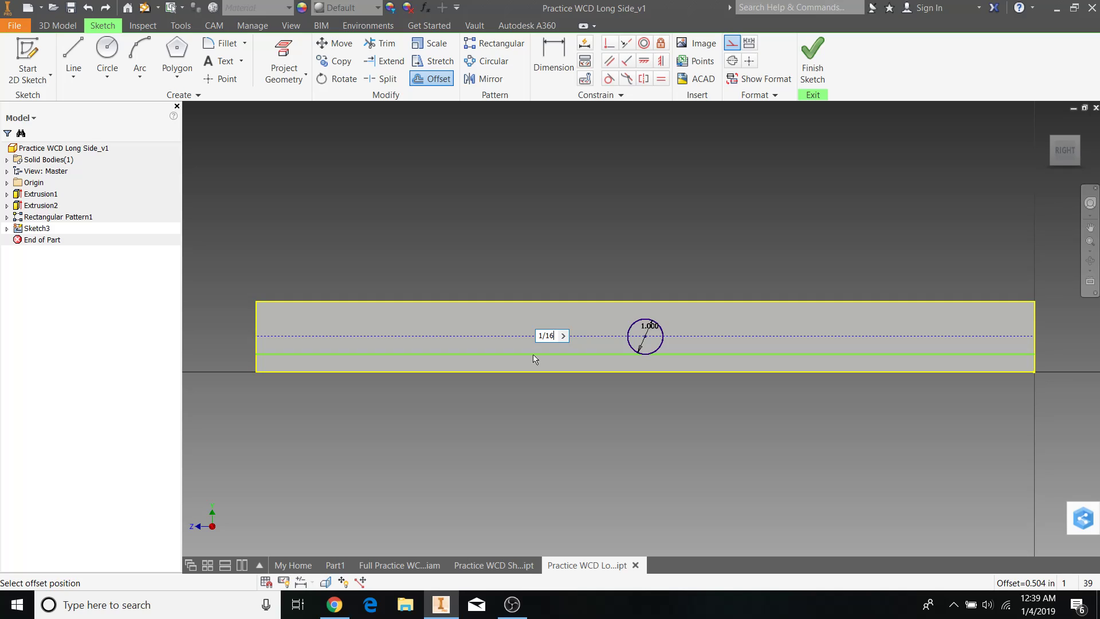
pyautogui.write('1/16')
pyautogui.press('Return')
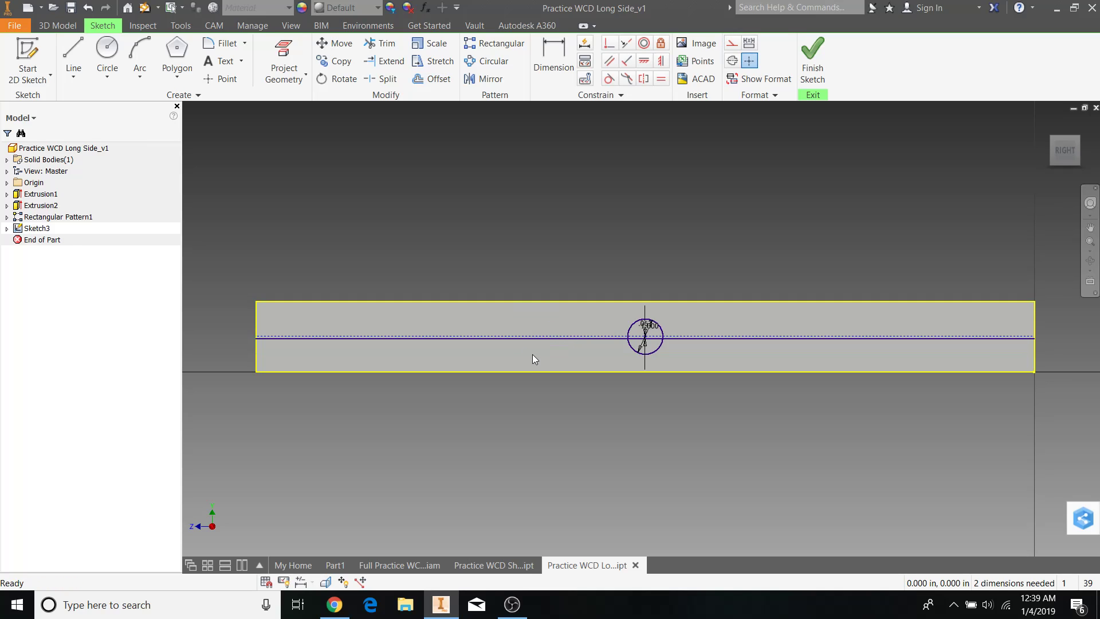
pyautogui.click(844, 339)
pyautogui.click(735, 44)
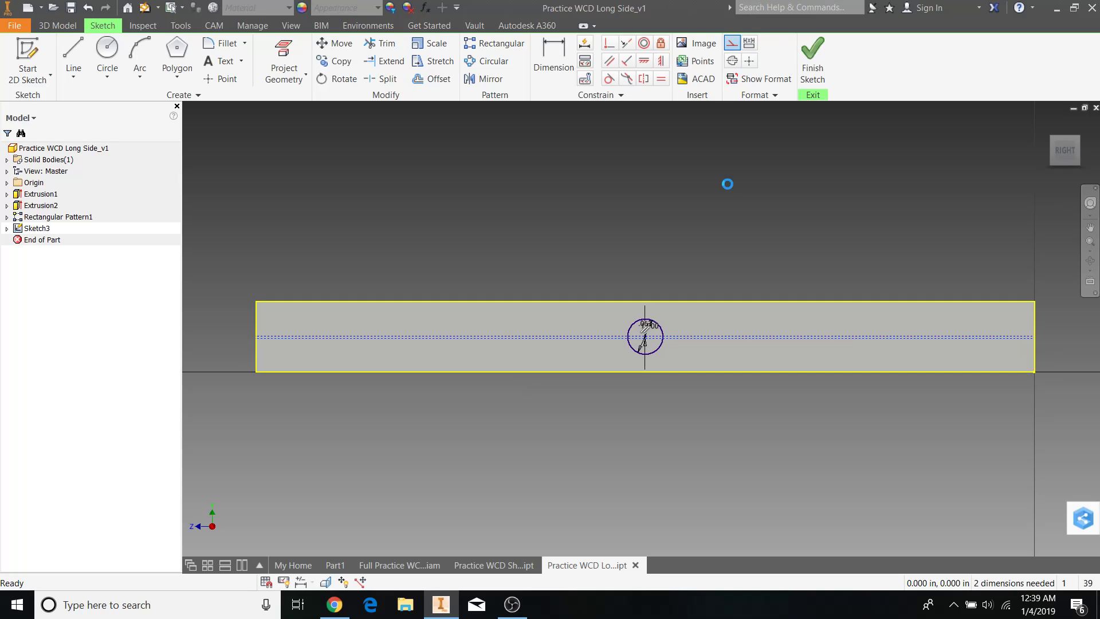
# Draw a six-sided polygon inside the middle 1 in circle, centered on the offset line directly below the circle's center.
pyautogui.scroll(-8, 629, 334)
pyautogui.moveTo(756, 366); pyautogui.dragTo(655, 379, button='middle')
pyautogui.click(176, 54)
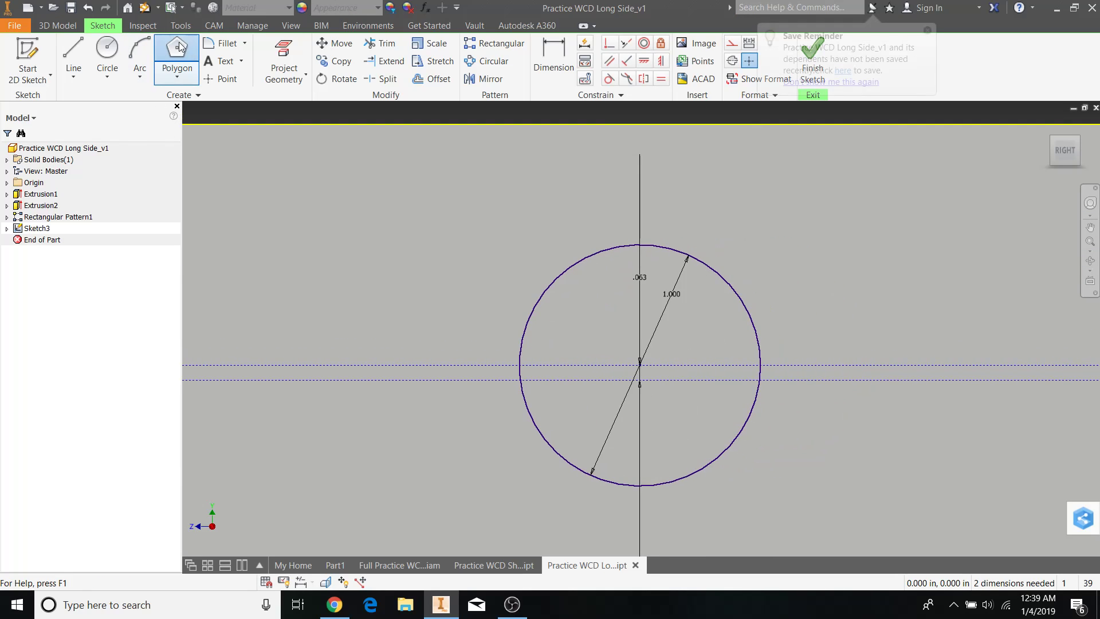
pyautogui.click(640, 380)
pyautogui.click(674, 424)
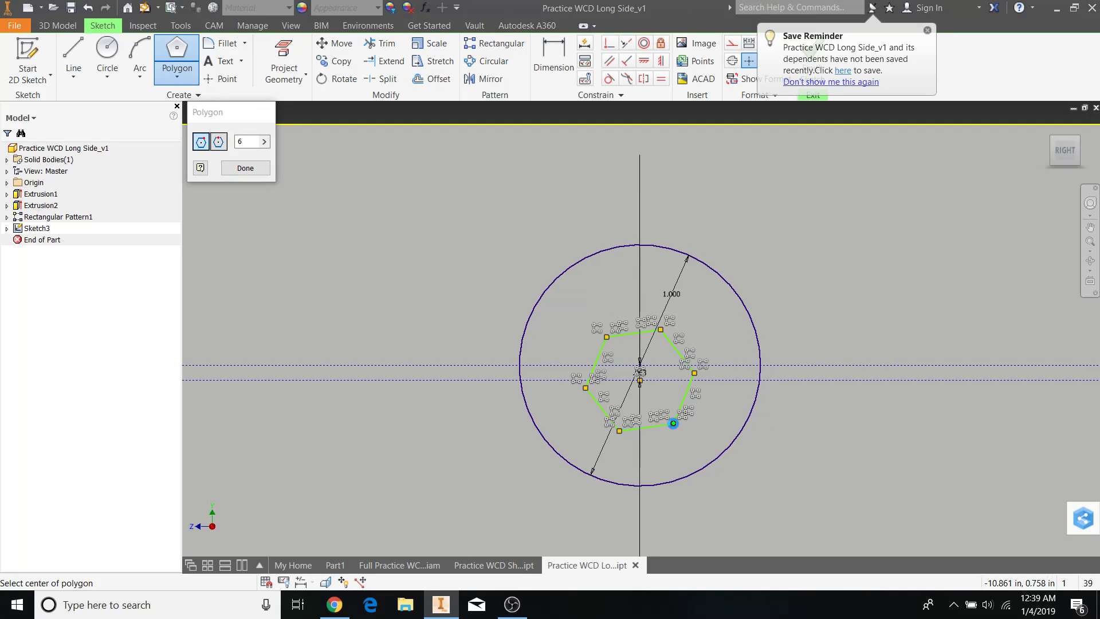
pyautogui.press('Escape')
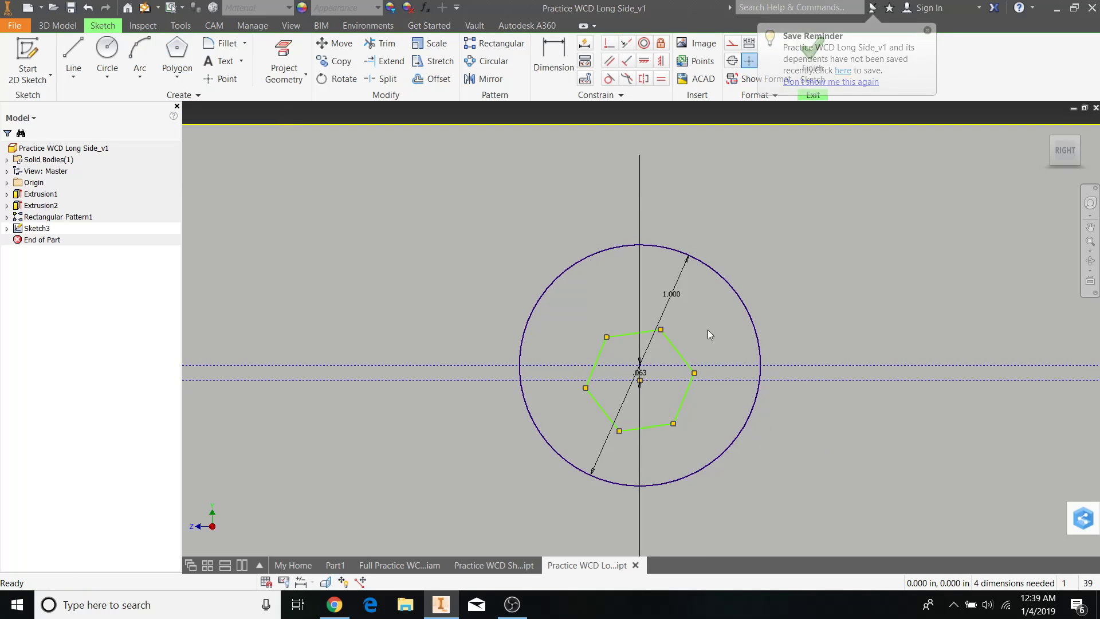
# Dimension the hexagon across two opposite flats as 0.5 in.
pyautogui.click(566, 80)
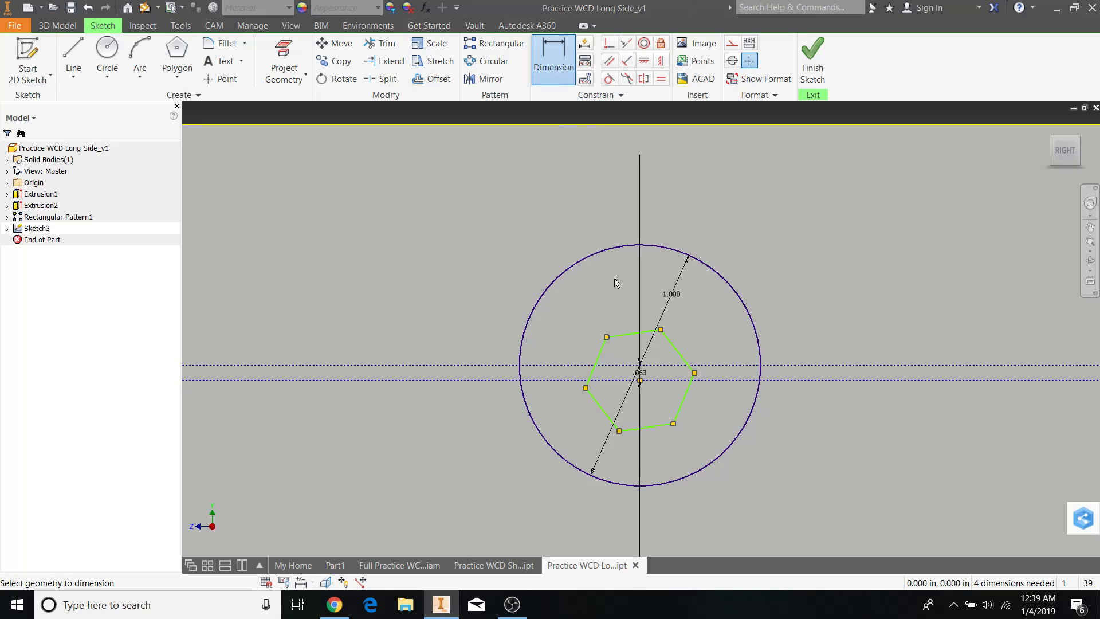
pyautogui.click(633, 336)
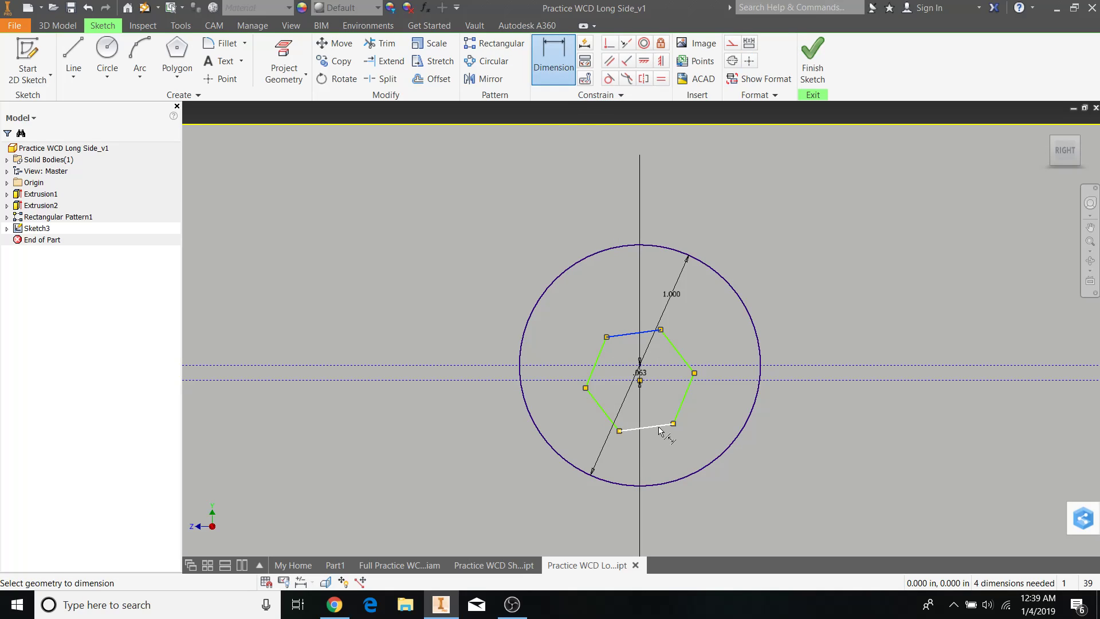
pyautogui.click(661, 405)
pyautogui.write('0.')
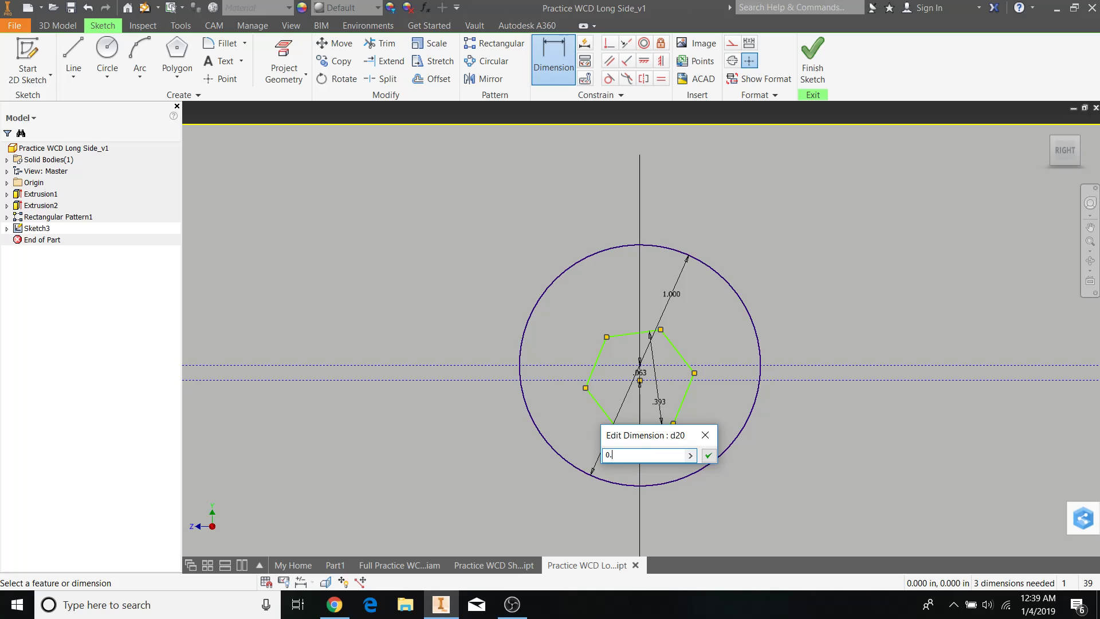
pyautogui.write('5')
pyautogui.press('Return')
pyautogui.press('Escape')
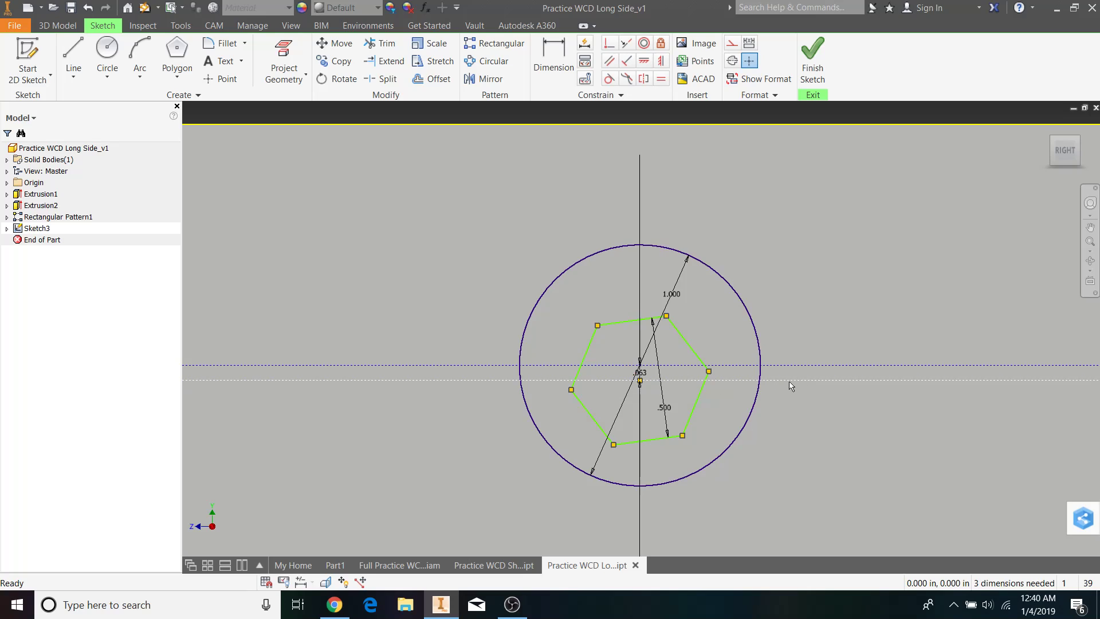
# Draw a 1 in diameter circle on the rail's original centerline, about 1.2 in from the end at the origin.
pyautogui.scroll(-7, 814, 436)
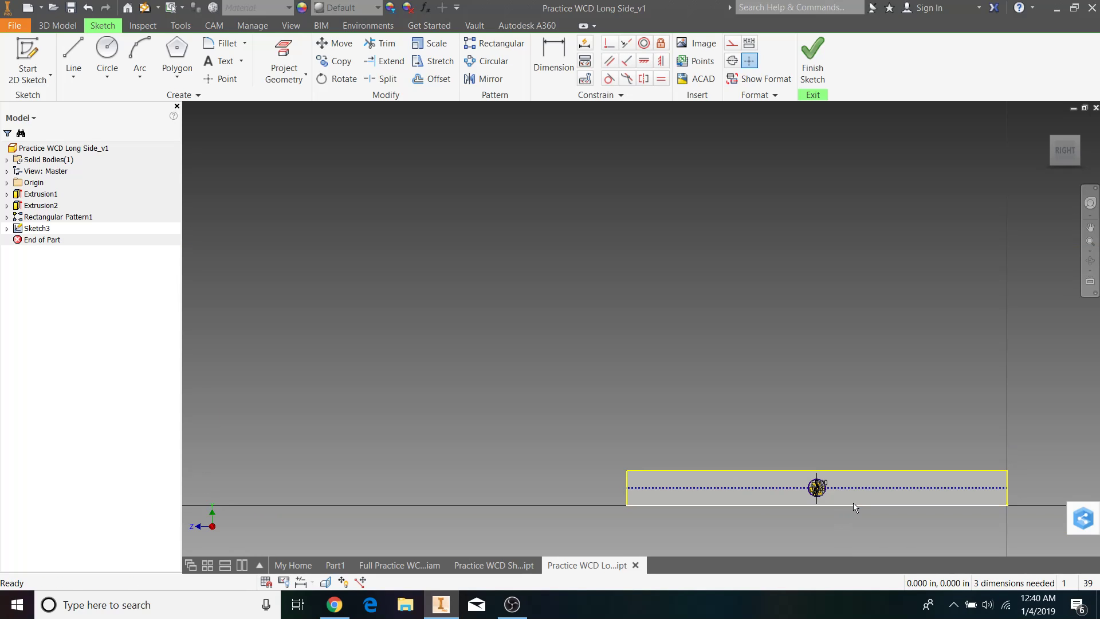
pyautogui.scroll(5, 801, 487)
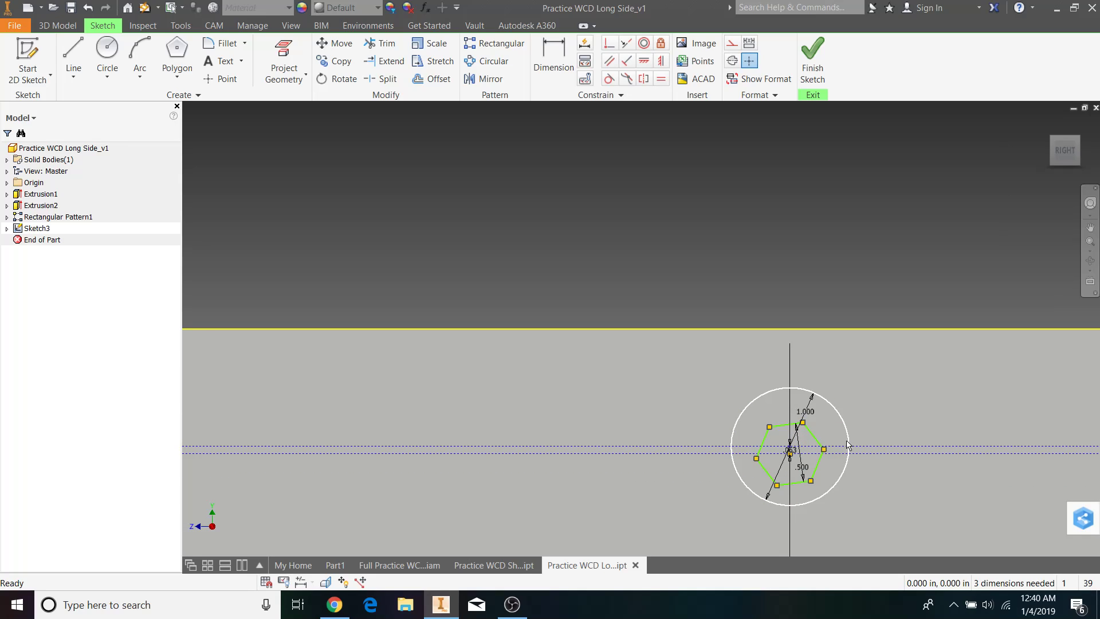
pyautogui.scroll(-5, 926, 491)
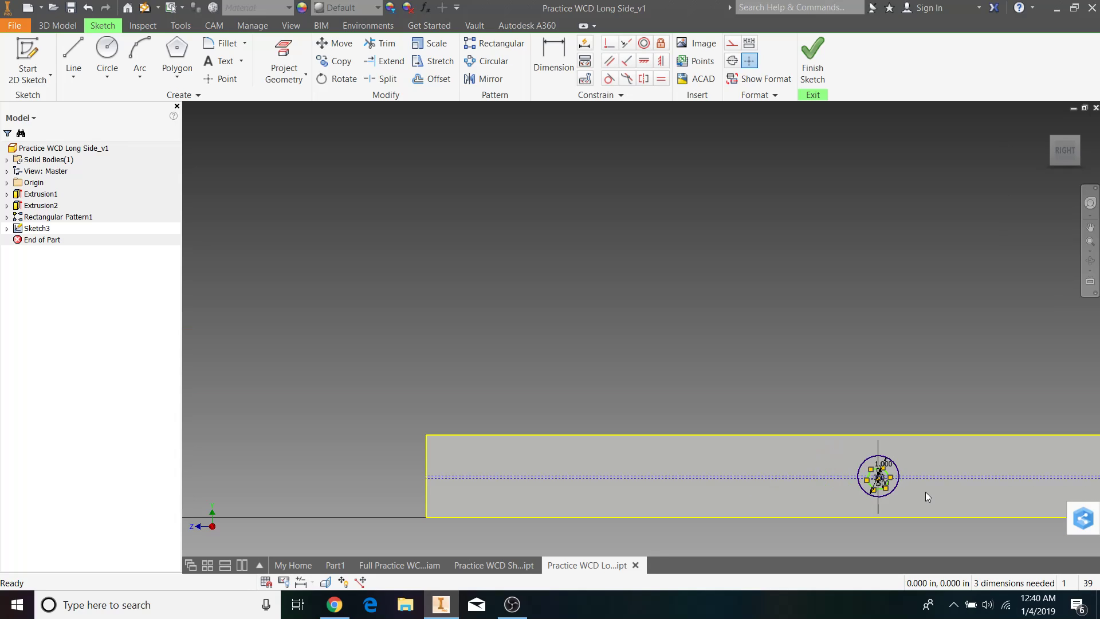
pyautogui.moveTo(926, 485); pyautogui.dragTo(810, 443, button='middle')
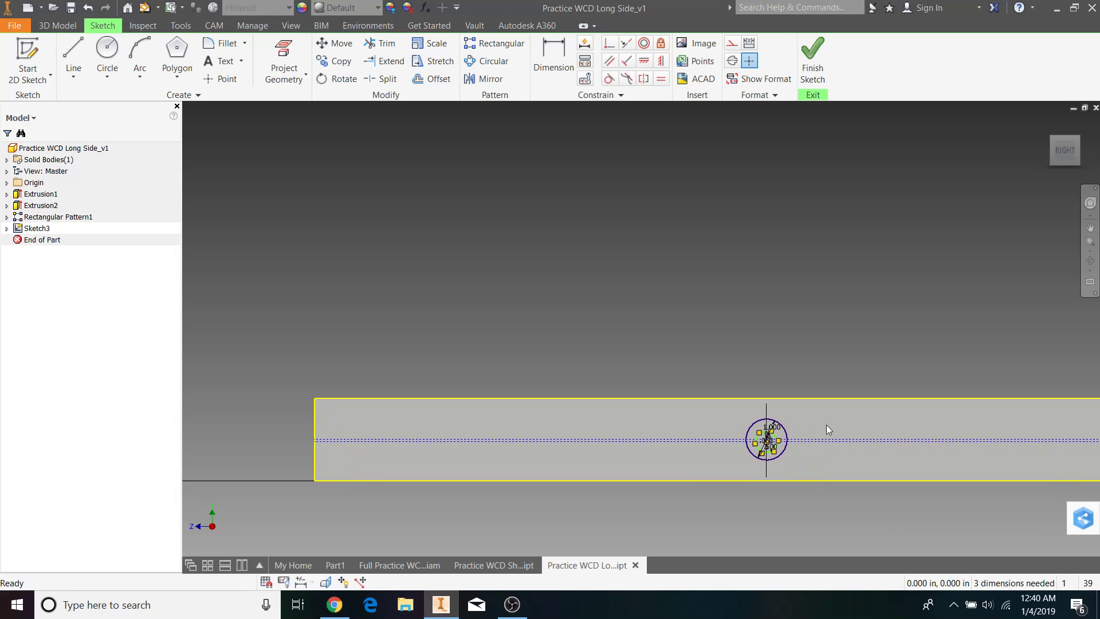
pyautogui.moveTo(950, 524)
pyautogui.mouseDown(button='middle')
pyautogui.moveTo(636, 501)
pyautogui.moveTo(637, 475)
pyautogui.mouseUp(button='middle')
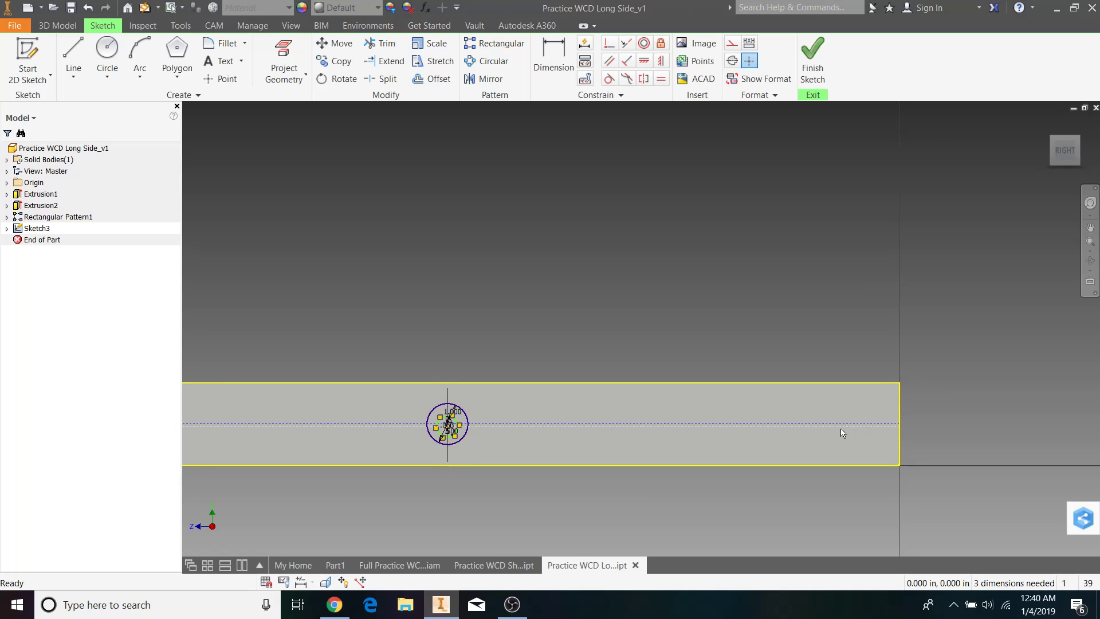
pyautogui.scroll(3, 837, 434)
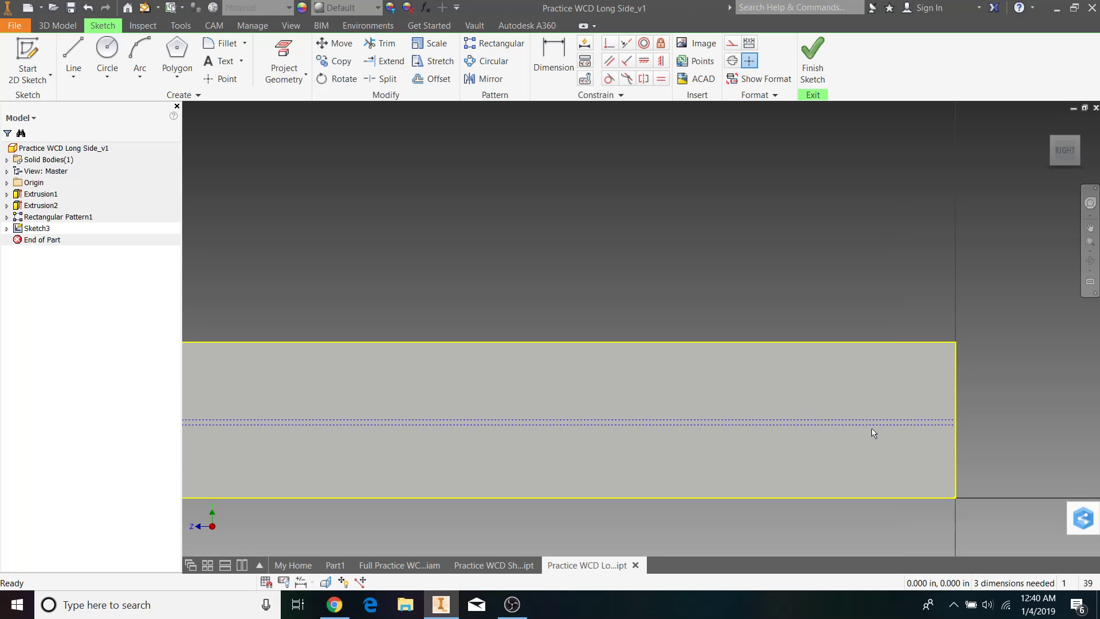
pyautogui.scroll(-3, 873, 434)
pyautogui.click(106, 45)
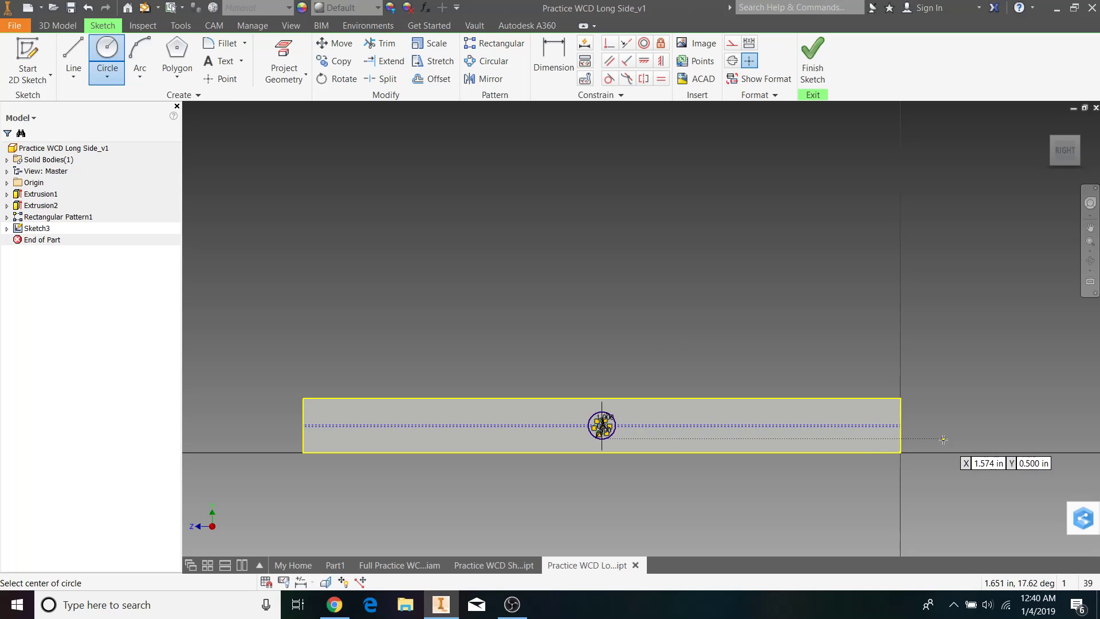
pyautogui.scroll(5, 874, 437)
pyautogui.scroll(-4, 865, 367)
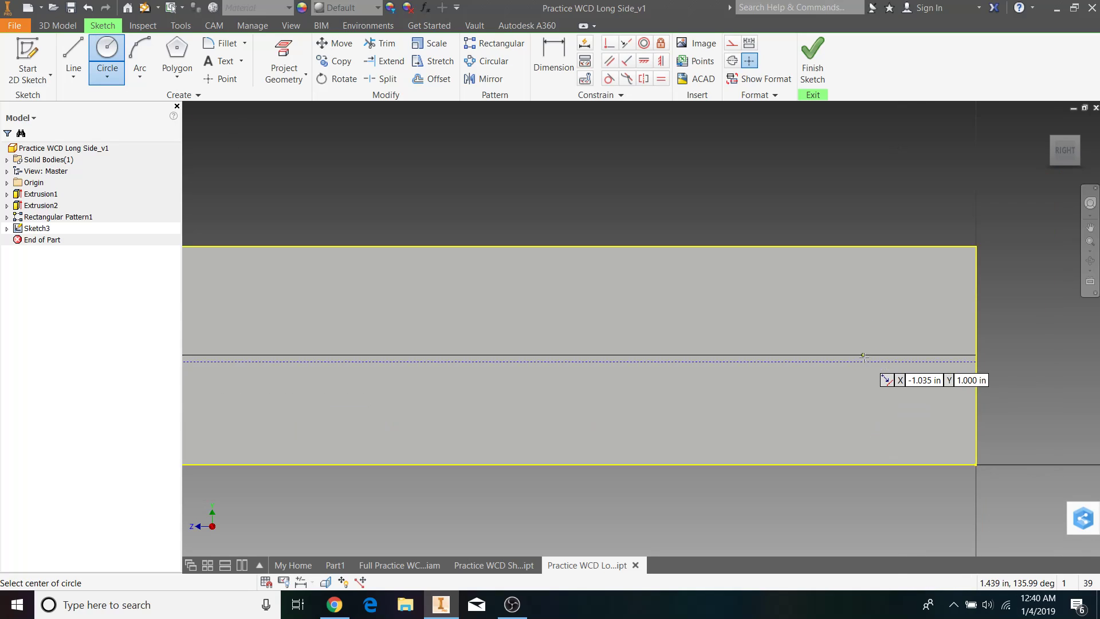
pyautogui.scroll(3, 859, 363)
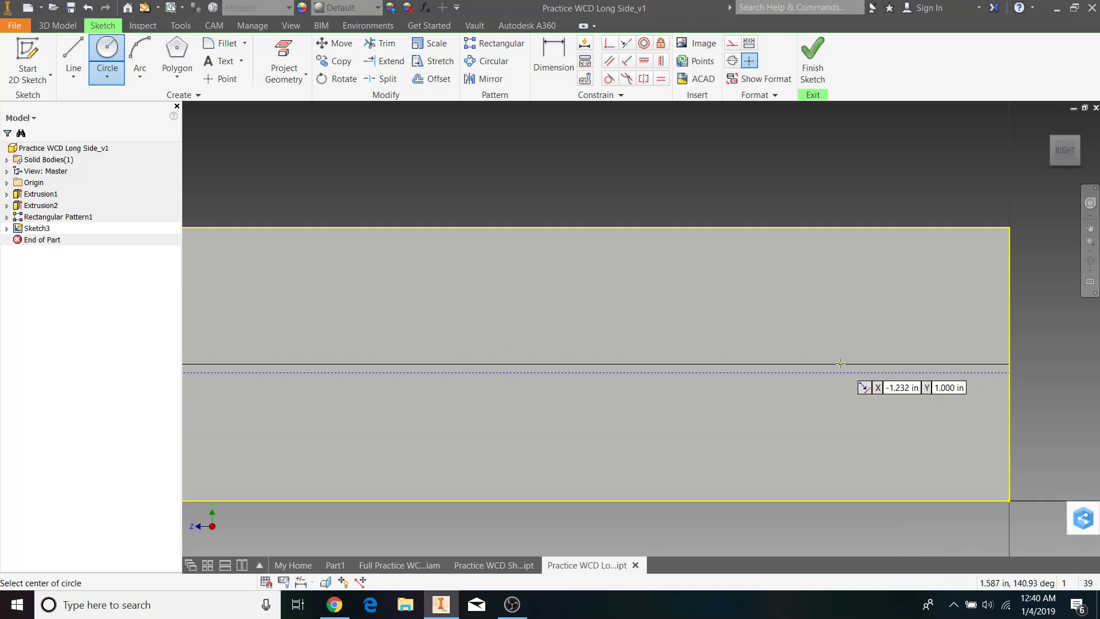
pyautogui.click(840, 364)
pyautogui.write('1')
pyautogui.press('Return')
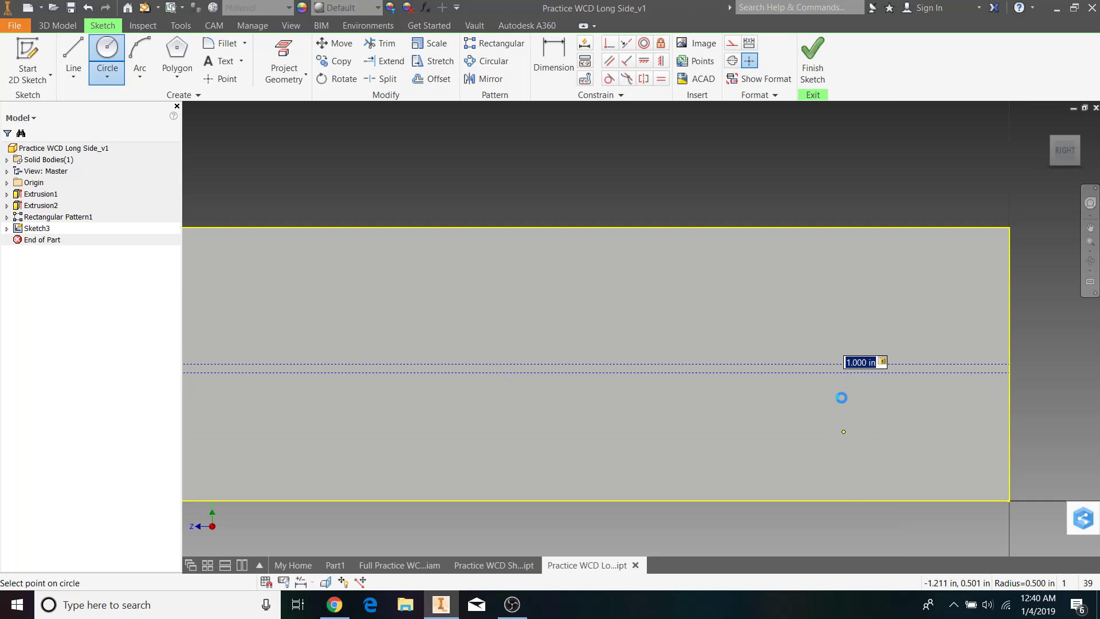
pyautogui.press('Escape')
pyautogui.scroll(-2, 842, 389)
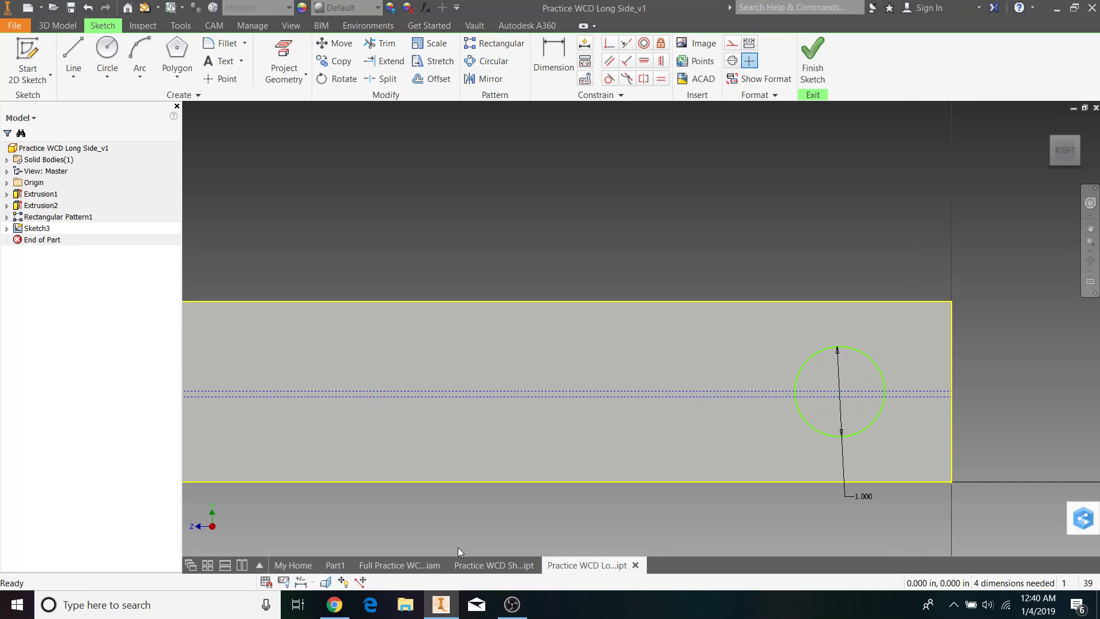
# Examine how the large bearing blocks sit at the rail end in the full assembly, and return to the long side part.
pyautogui.click(471, 566)
pyautogui.click(416, 569)
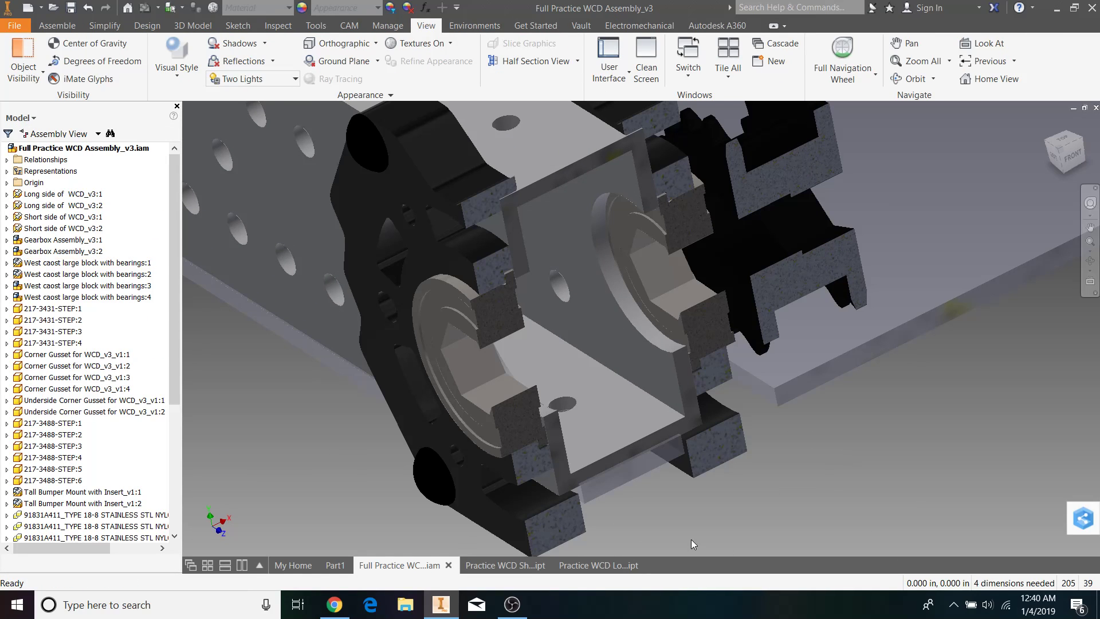
pyautogui.click(611, 566)
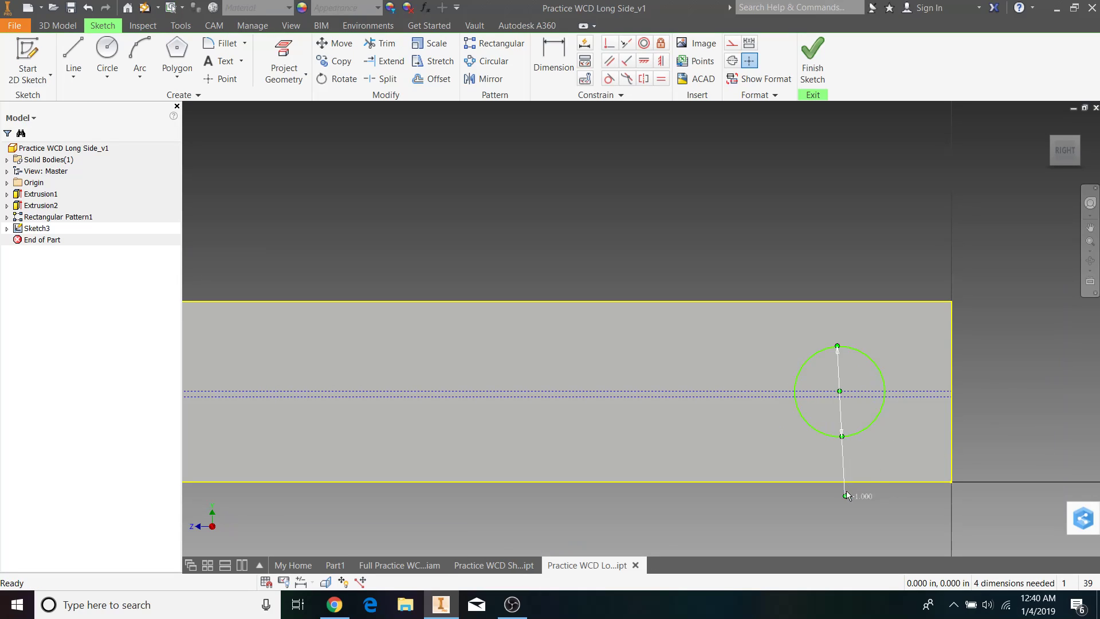
pyautogui.click(471, 567)
pyautogui.click(399, 565)
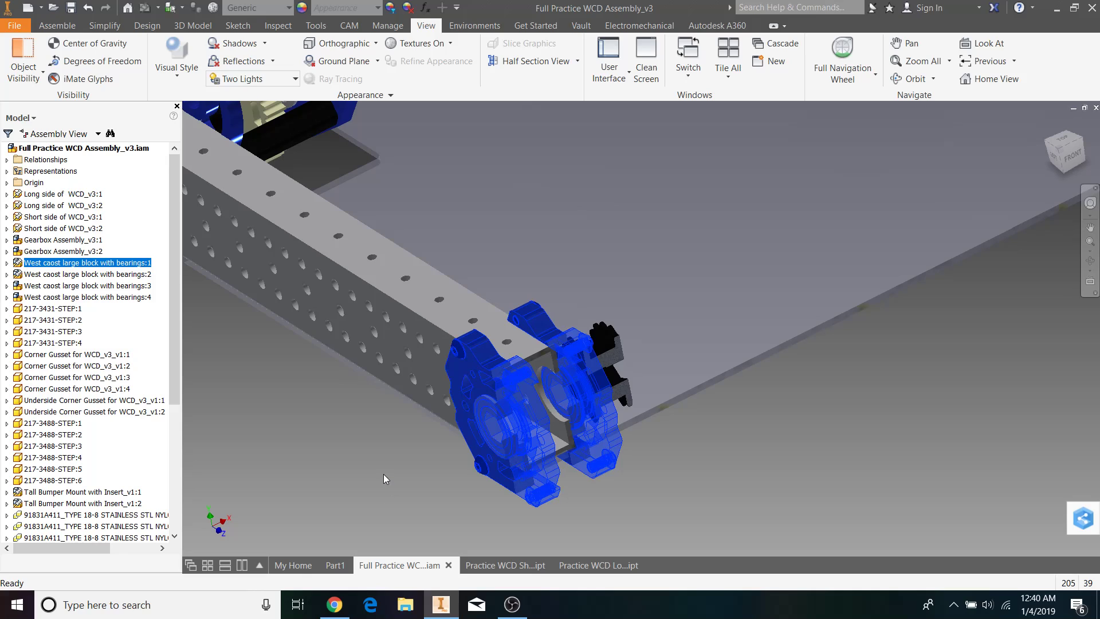
pyautogui.click(383, 473)
pyautogui.click(608, 564)
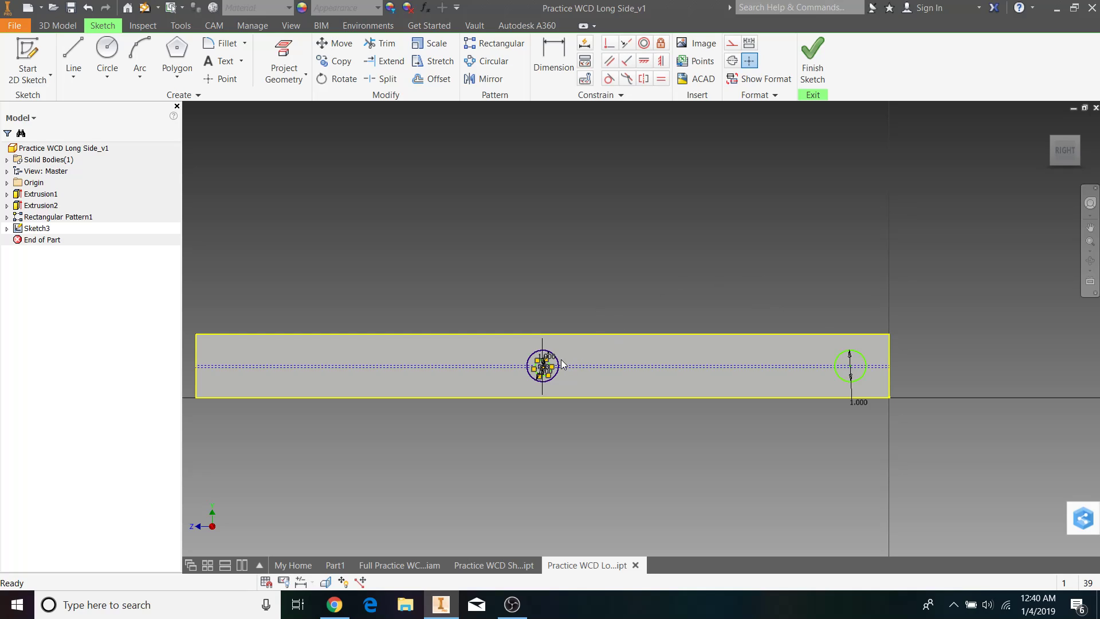
# Draw a 4 in diameter circle concentric with the 1 in circle near the rail's end.
pyautogui.scroll(2, 562, 363)
pyautogui.scroll(-4, 575, 363)
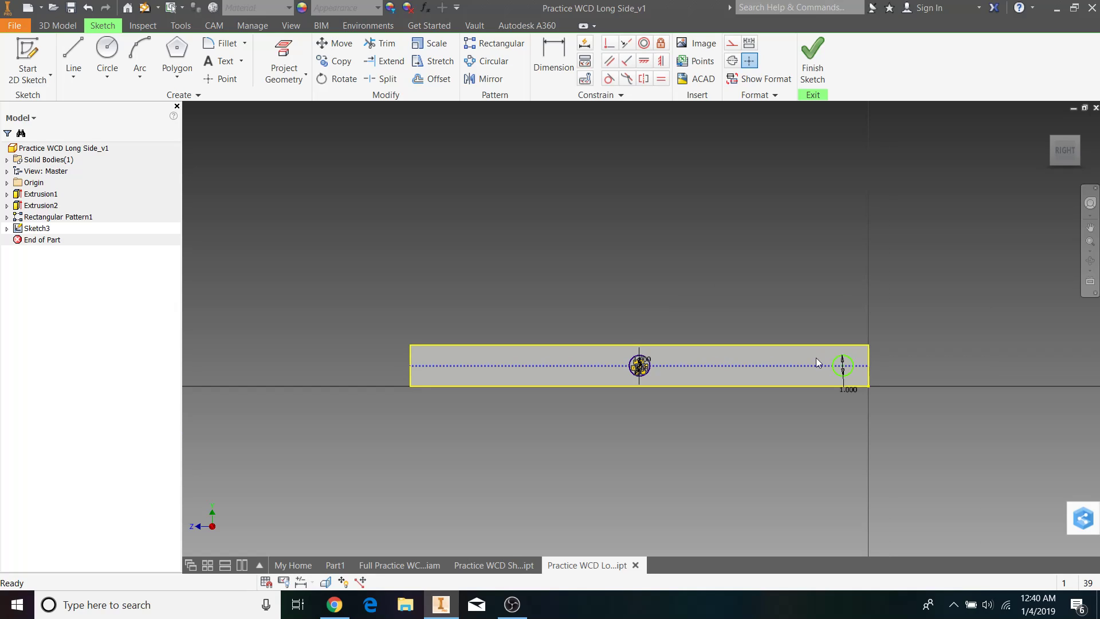
pyautogui.scroll(2, 899, 378)
pyautogui.click(107, 53)
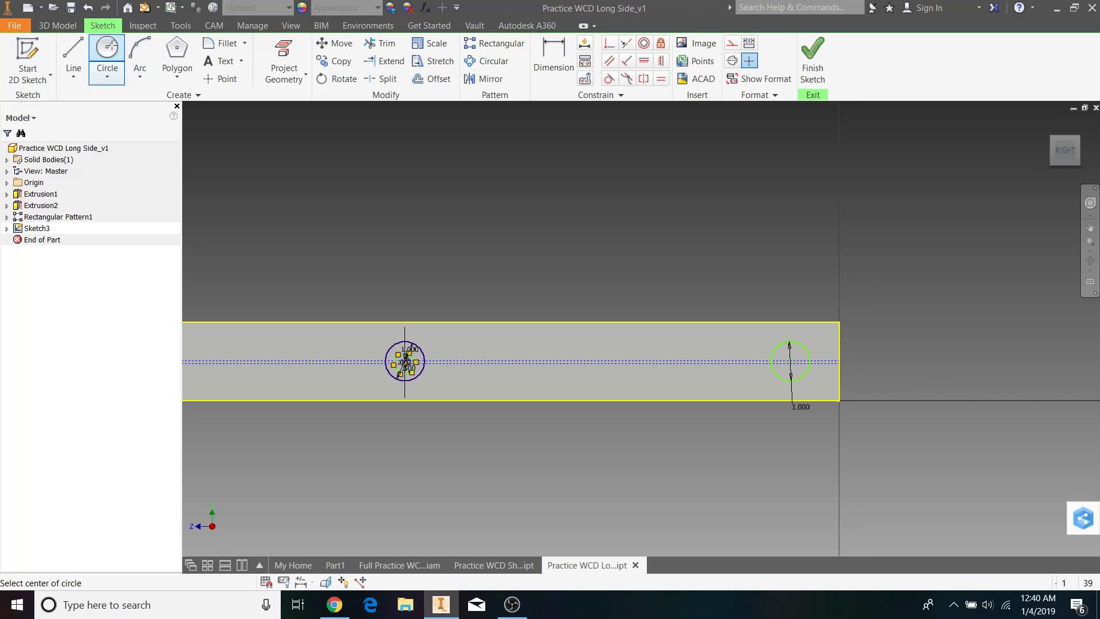
pyautogui.scroll(3, 791, 362)
pyautogui.click(791, 361)
pyautogui.scroll(-3, 810, 438)
pyautogui.write('4')
pyautogui.press('Return')
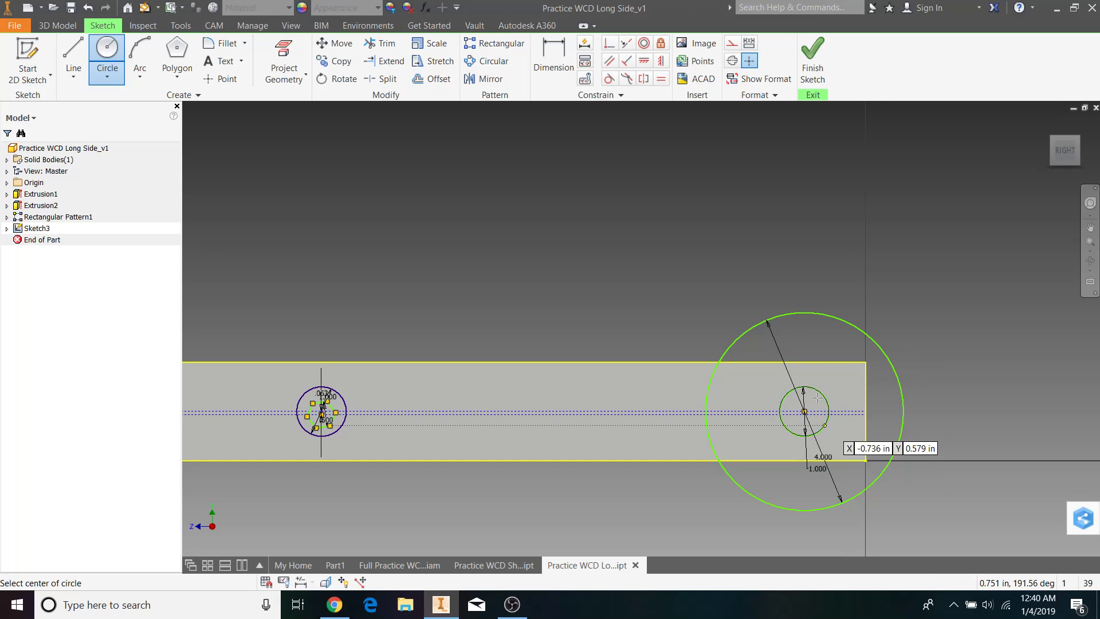
pyautogui.scroll(-2, 861, 423)
pyautogui.press('Escape')
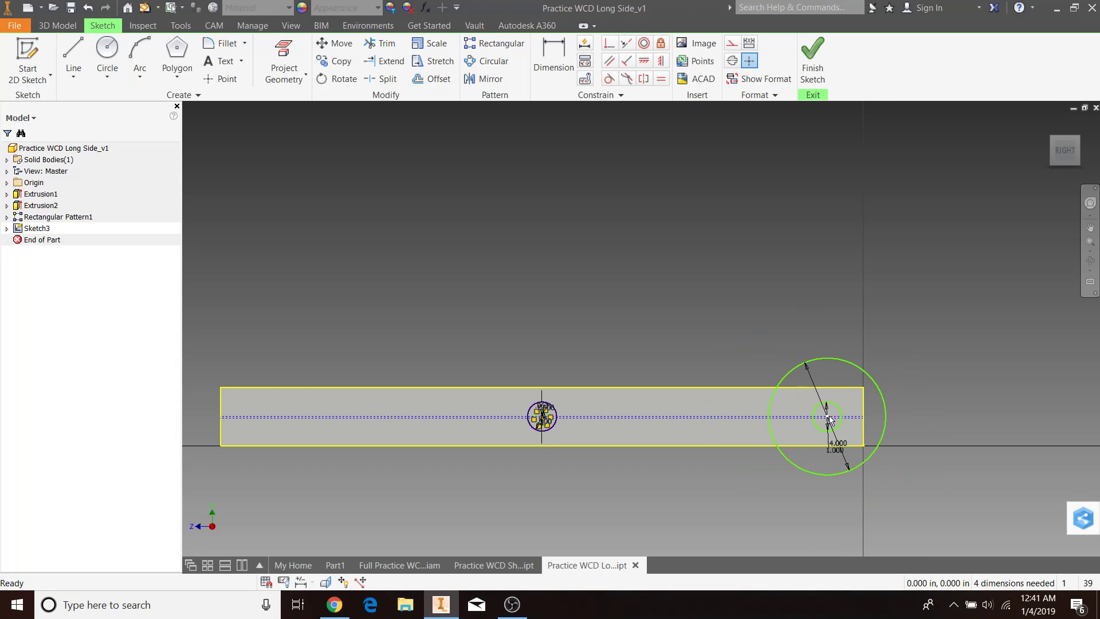
# Convert the 4 in circle around the rail's end hole to construction geometry.
pyautogui.scroll(3, 936, 378)
pyautogui.moveTo(954, 385); pyautogui.dragTo(907, 344)
pyautogui.click(733, 43)
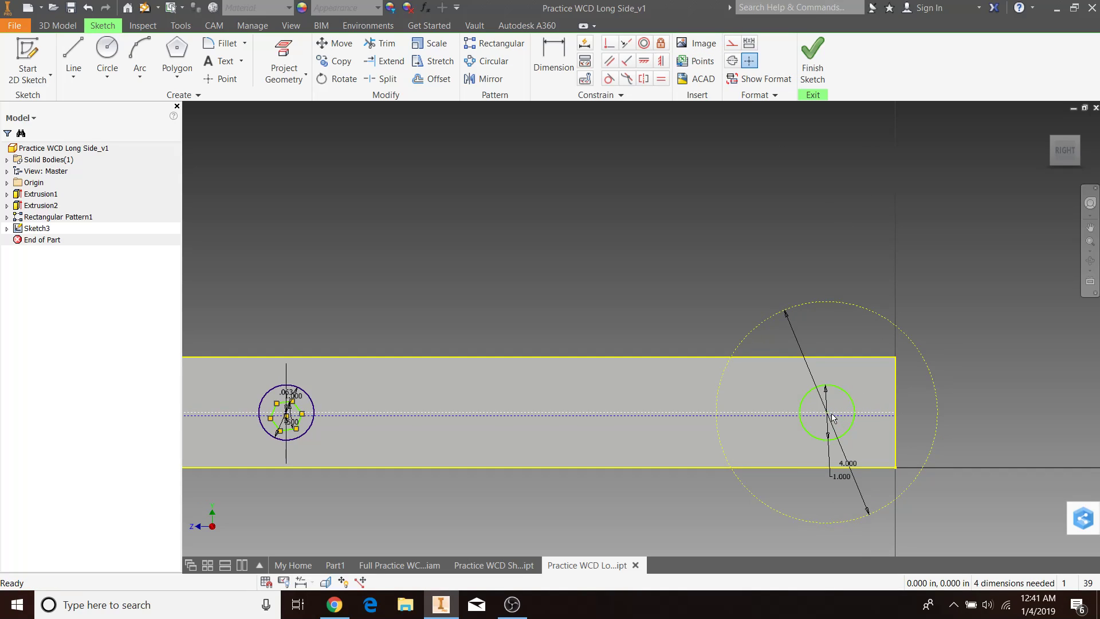
pyautogui.scroll(-3, 832, 418)
pyautogui.scroll(3, 832, 418)
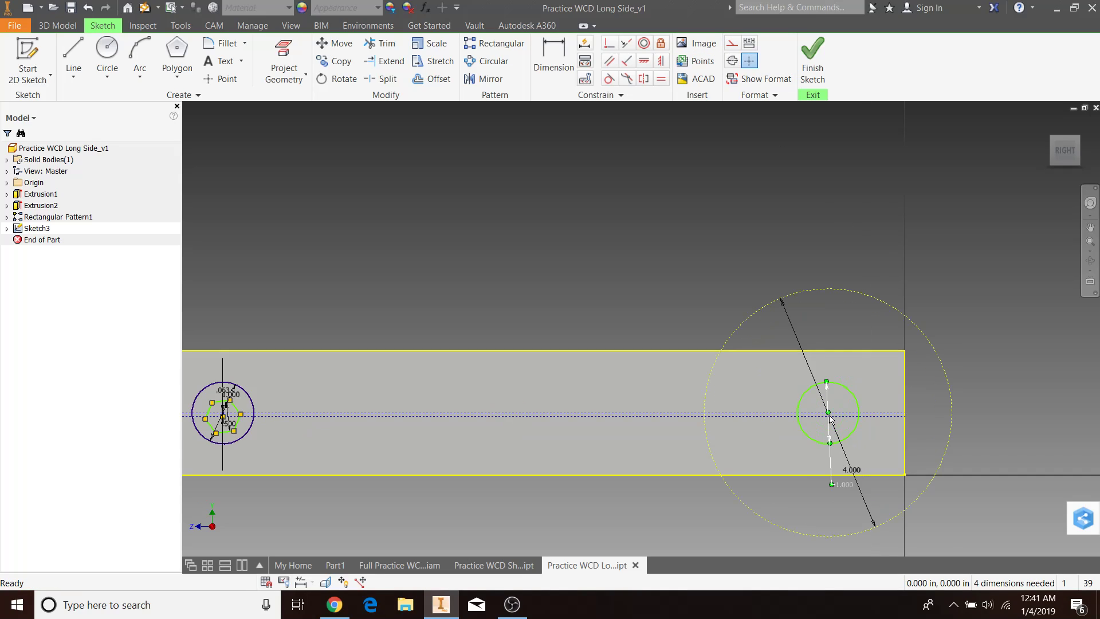
# Move the 1.000 and 4.000 wheel circles closer to the beam's end edge.
pyautogui.moveTo(859, 413); pyautogui.dragTo(890, 359)
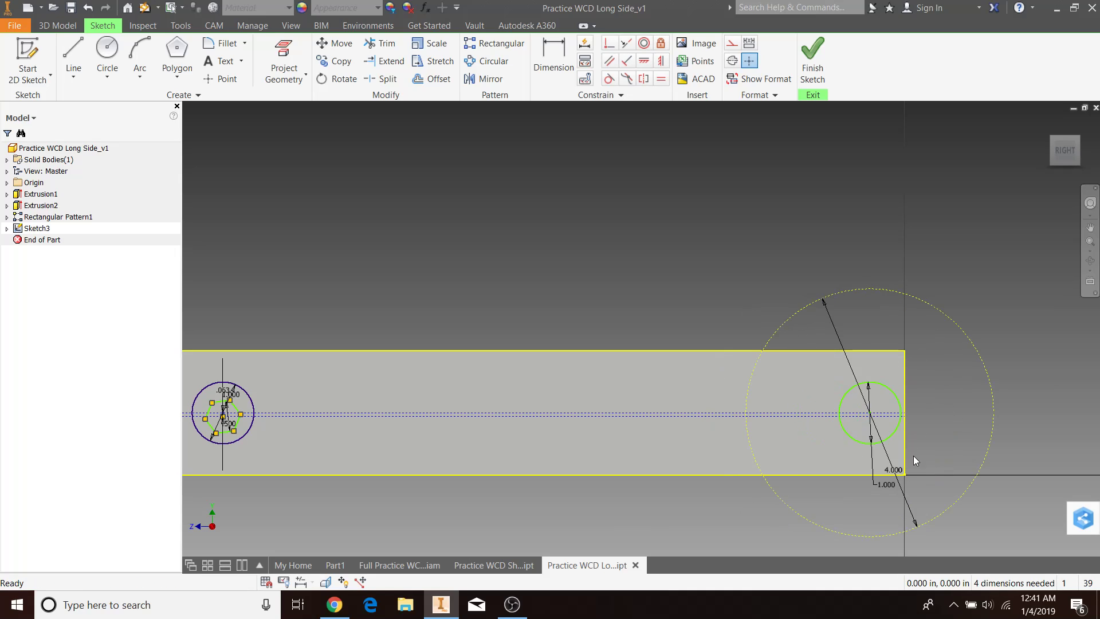
pyautogui.scroll(-2, 914, 457)
# Open the full practice WCD assembly and end its half section view to show the whole drivetrain.
pyautogui.click(503, 565)
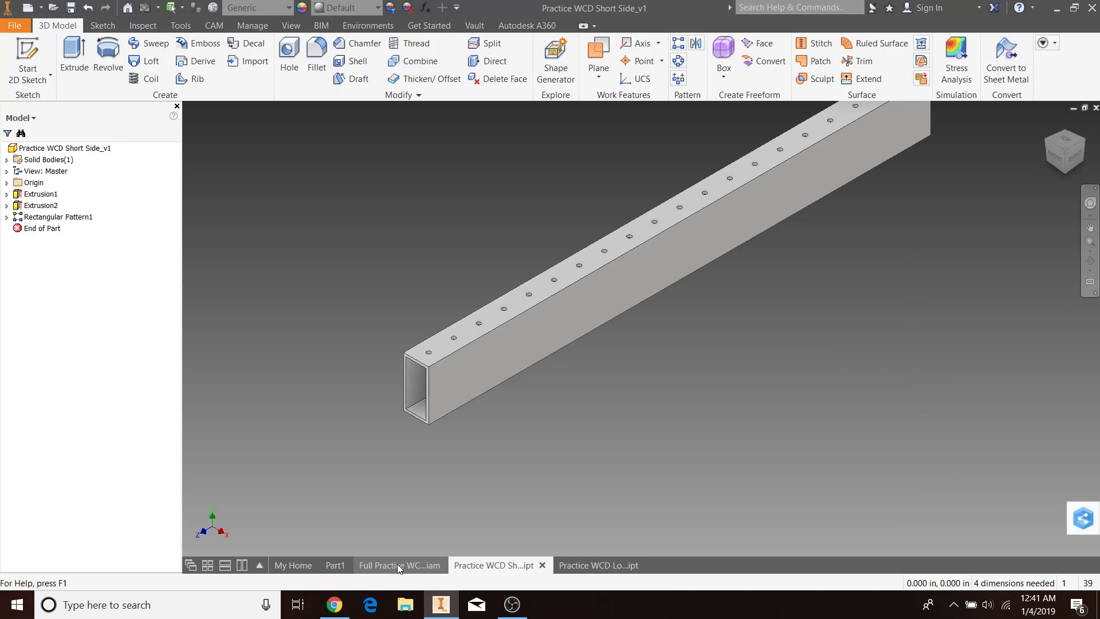
pyautogui.click(399, 565)
pyautogui.scroll(-4, 585, 486)
pyautogui.scroll(6, 446, 413)
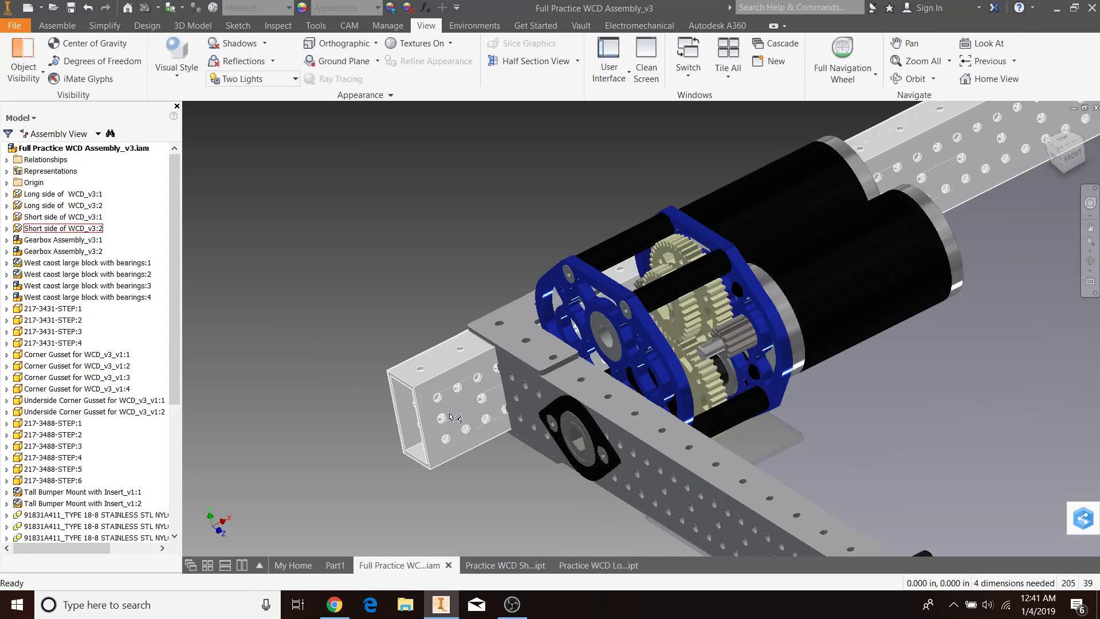
pyautogui.click(450, 412)
pyautogui.scroll(-5, 404, 248)
pyautogui.click(577, 60)
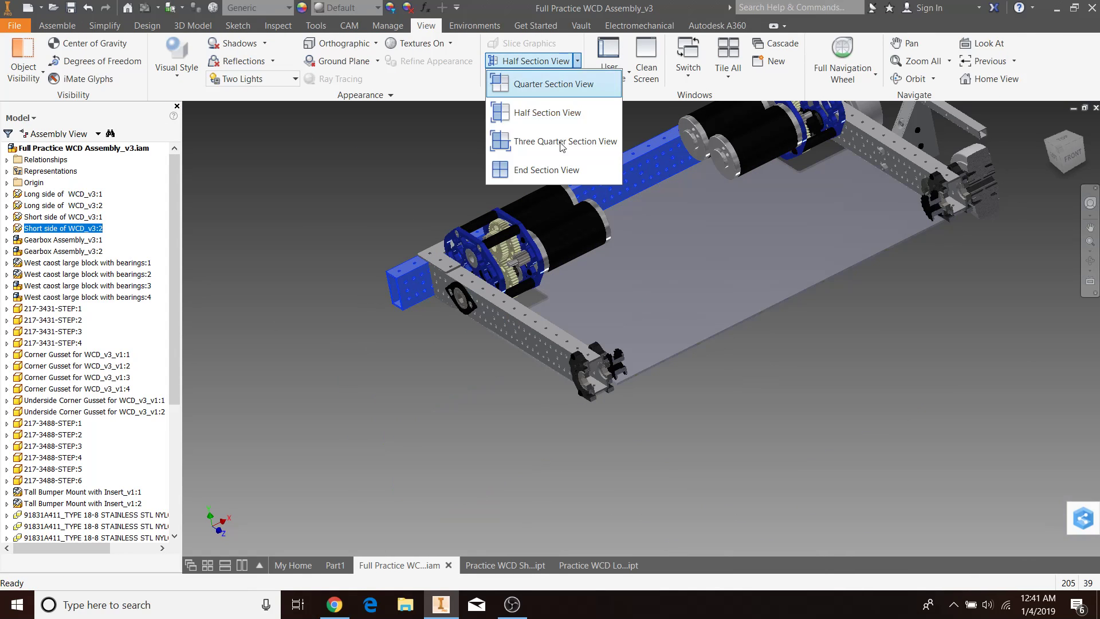
pyautogui.click(552, 170)
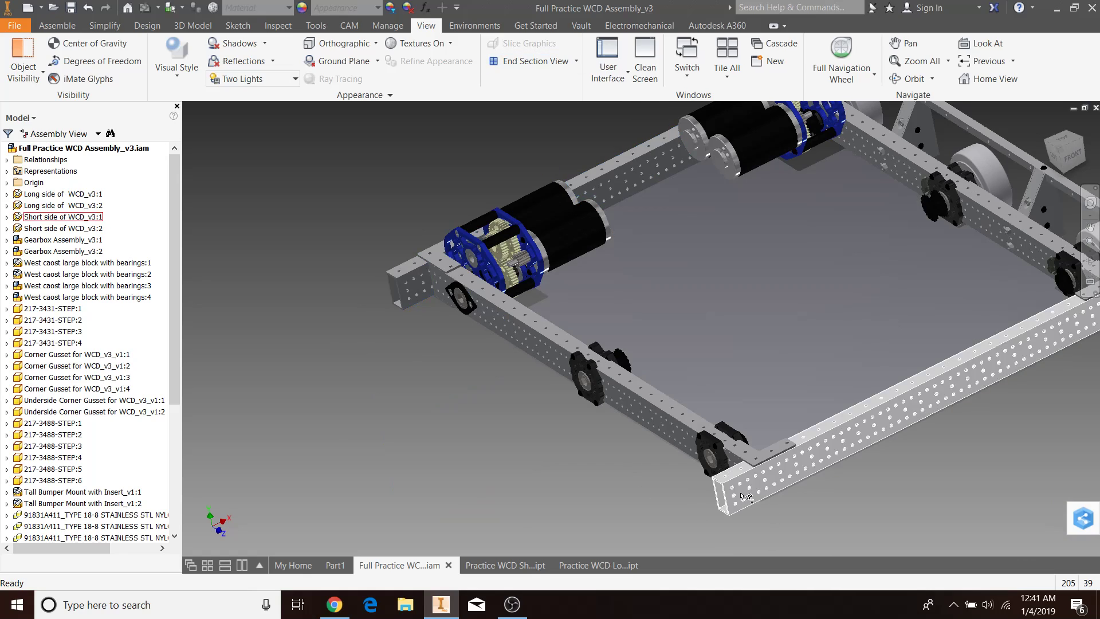
# Return to the Long Side part's sketch and move the wheel circles inward from the beam's end.
pyautogui.click(607, 564)
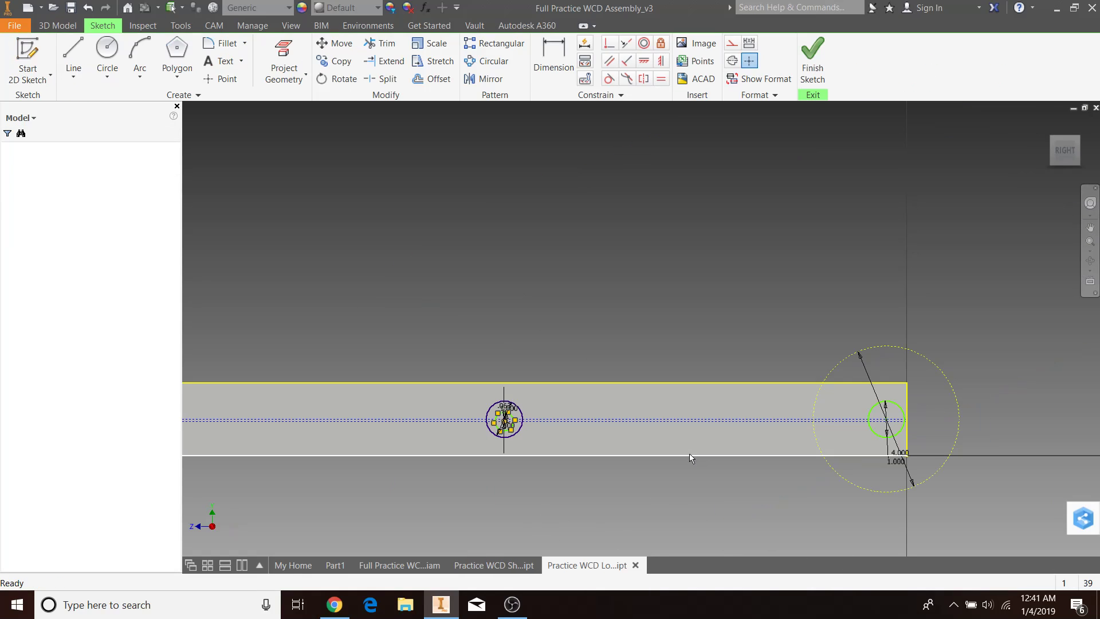
pyautogui.moveTo(884, 425); pyautogui.dragTo(814, 419)
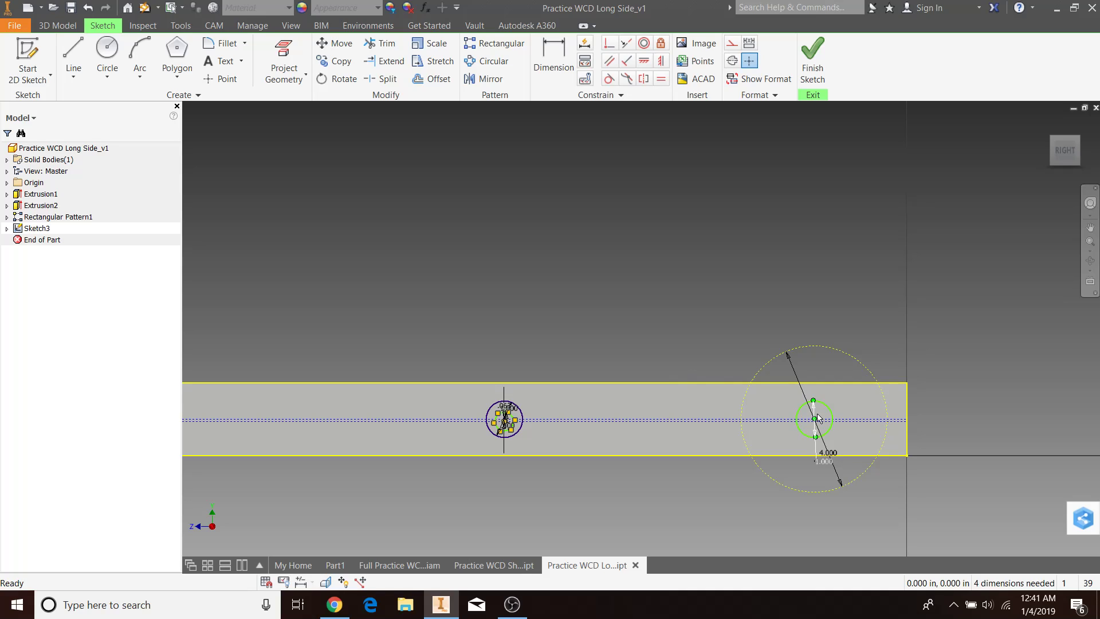
pyautogui.press('d')
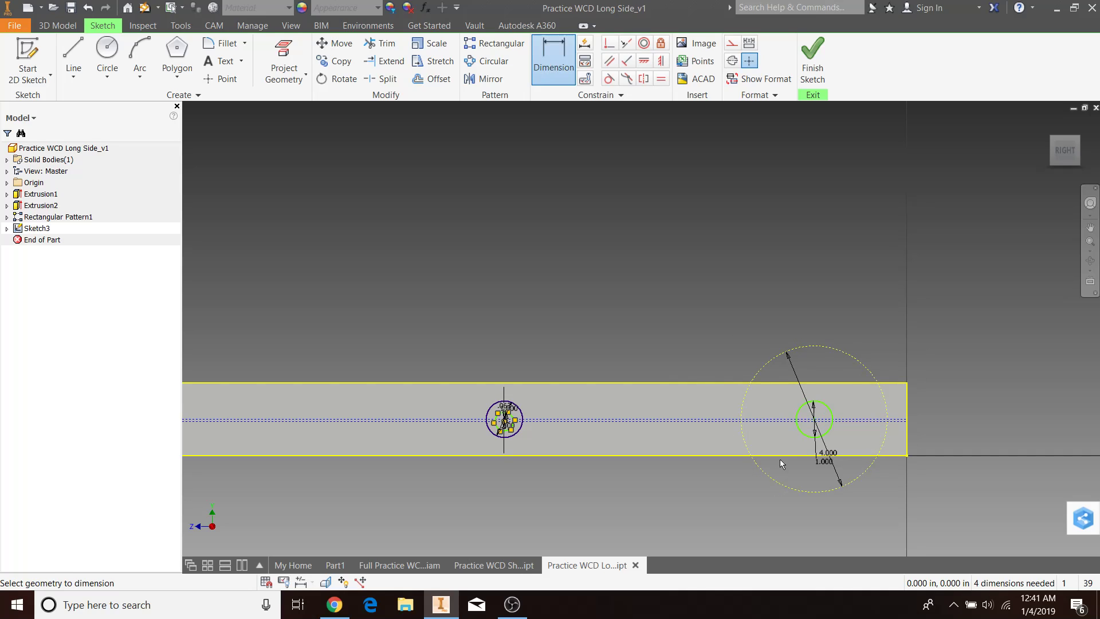
pyautogui.click(761, 370)
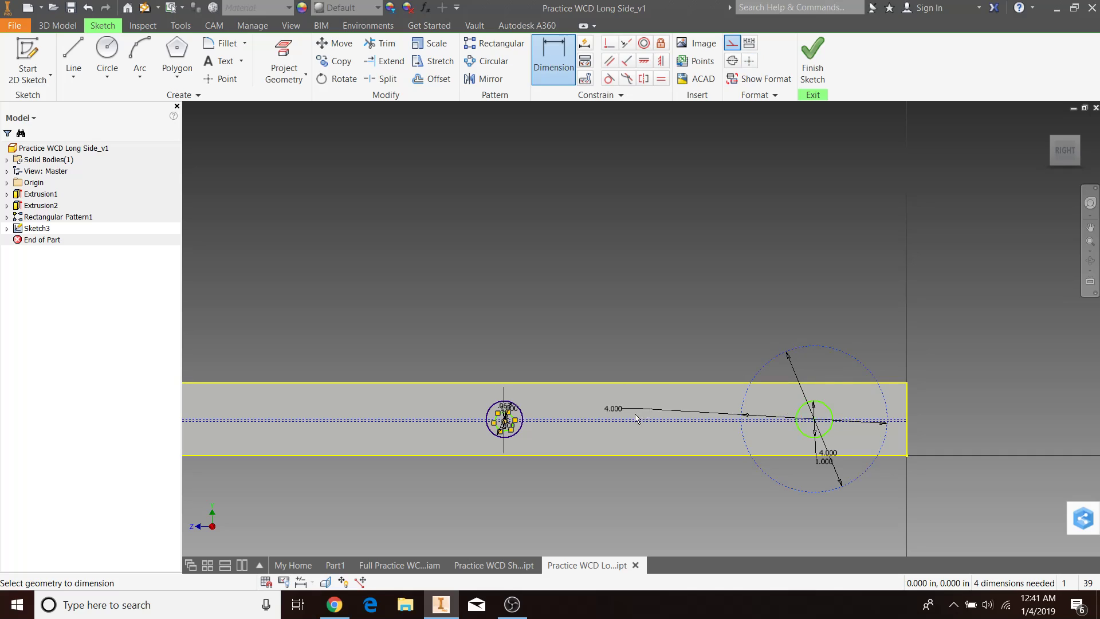
pyautogui.click(488, 413)
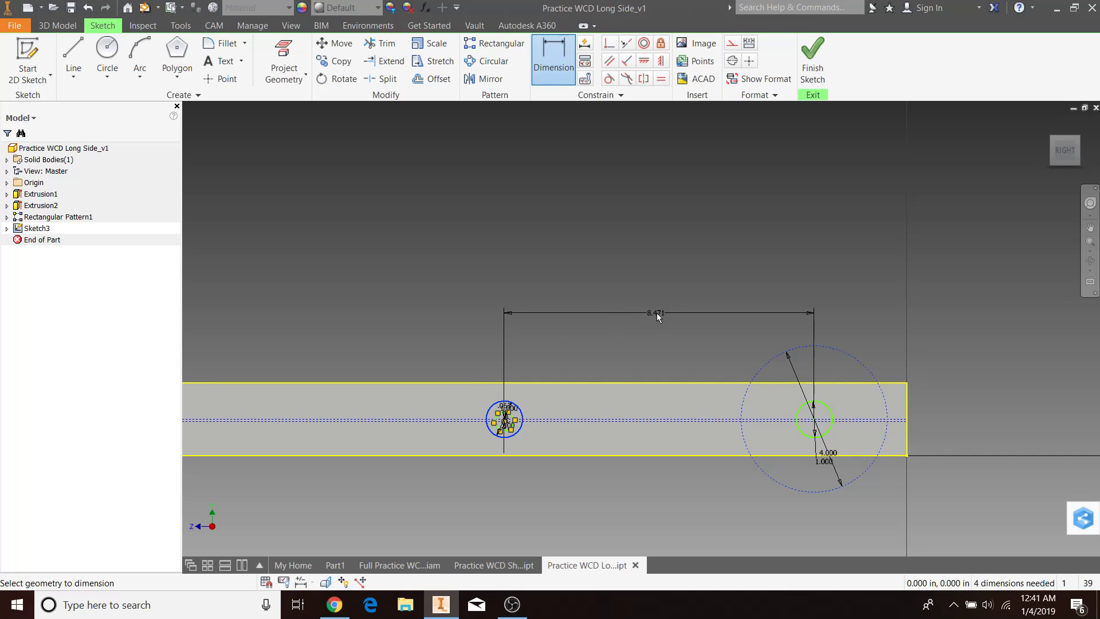
pyautogui.press('Escape')
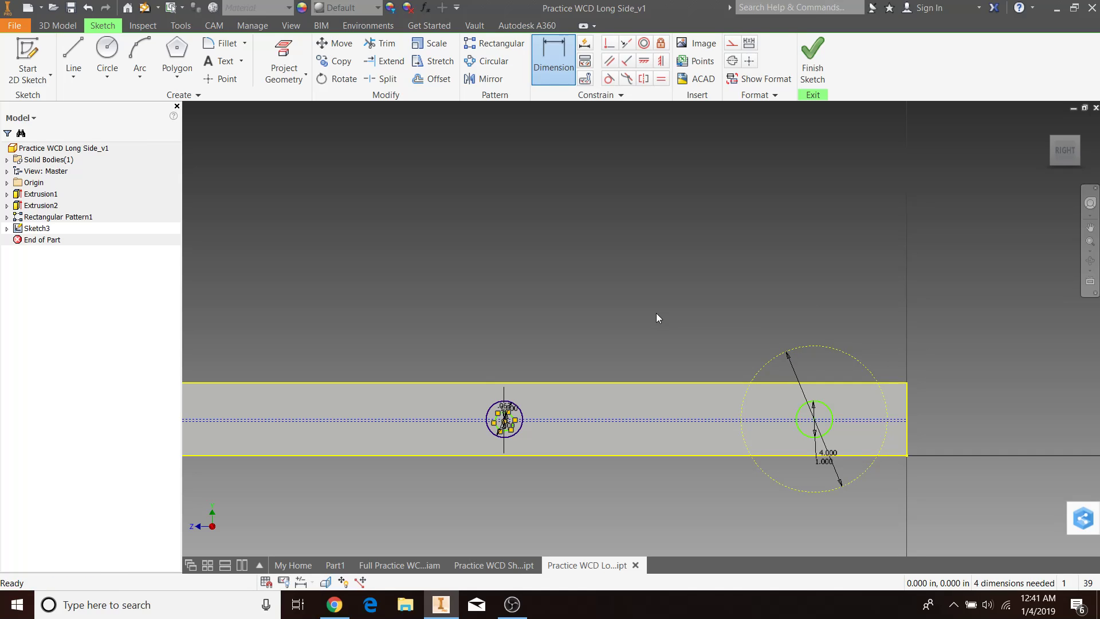
pyautogui.press('Escape')
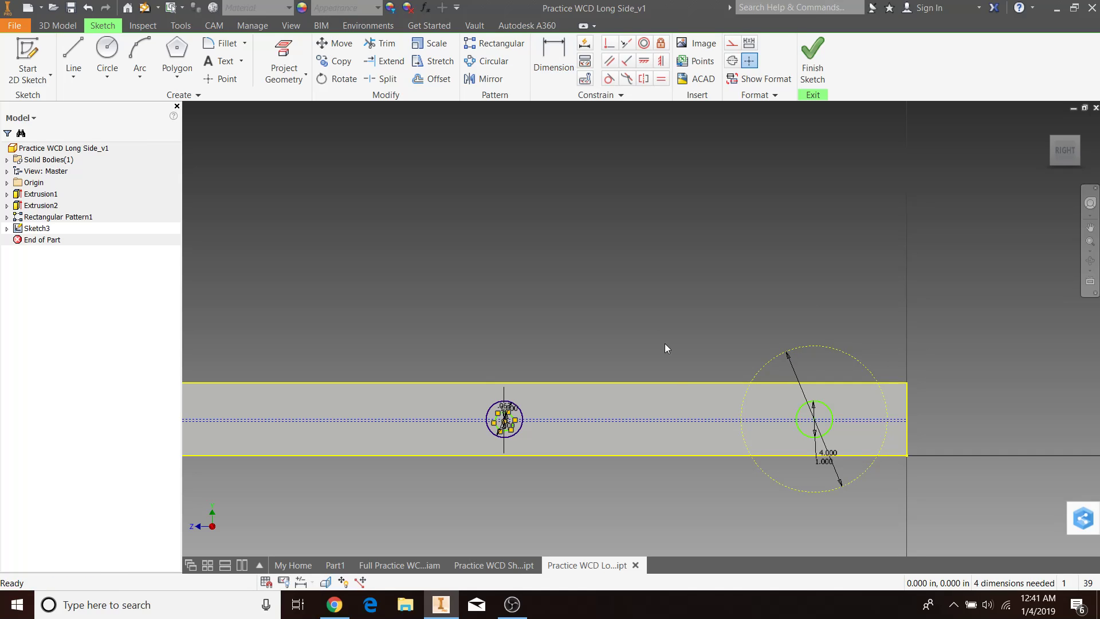
# Switch to Chrome, search for "botlanta chain calculator" and open the sprocket center distance and chain length calculators.
pyautogui.moveTo(334, 613)
pyautogui.scroll(3, 538, 415)
pyautogui.moveTo(618, 417); pyautogui.dragTo(514, 425, button='middle')
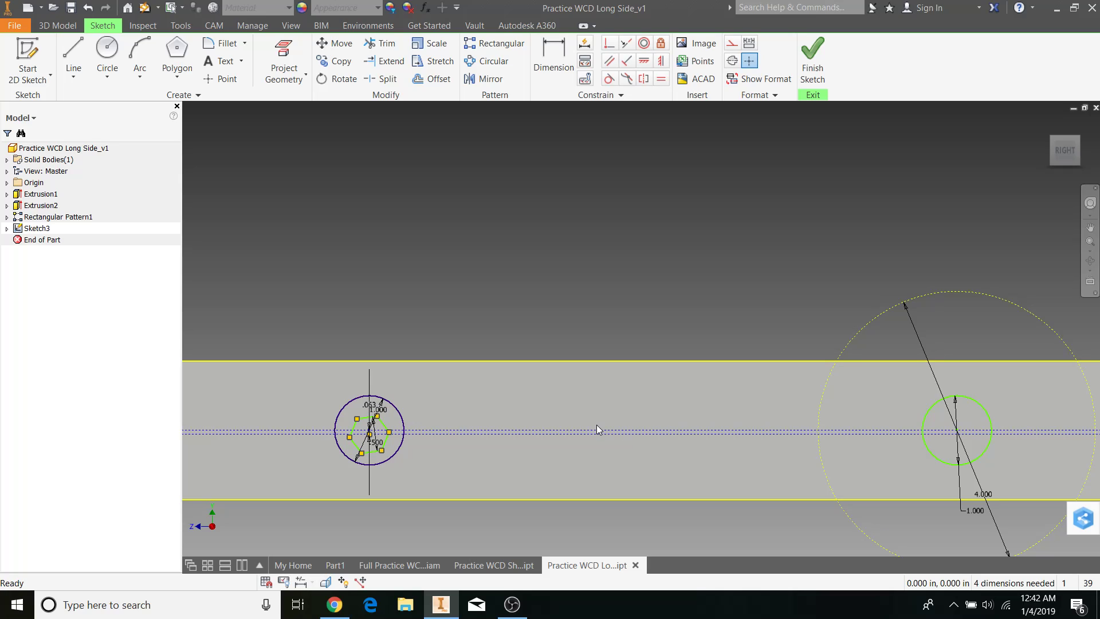
pyautogui.click(337, 596)
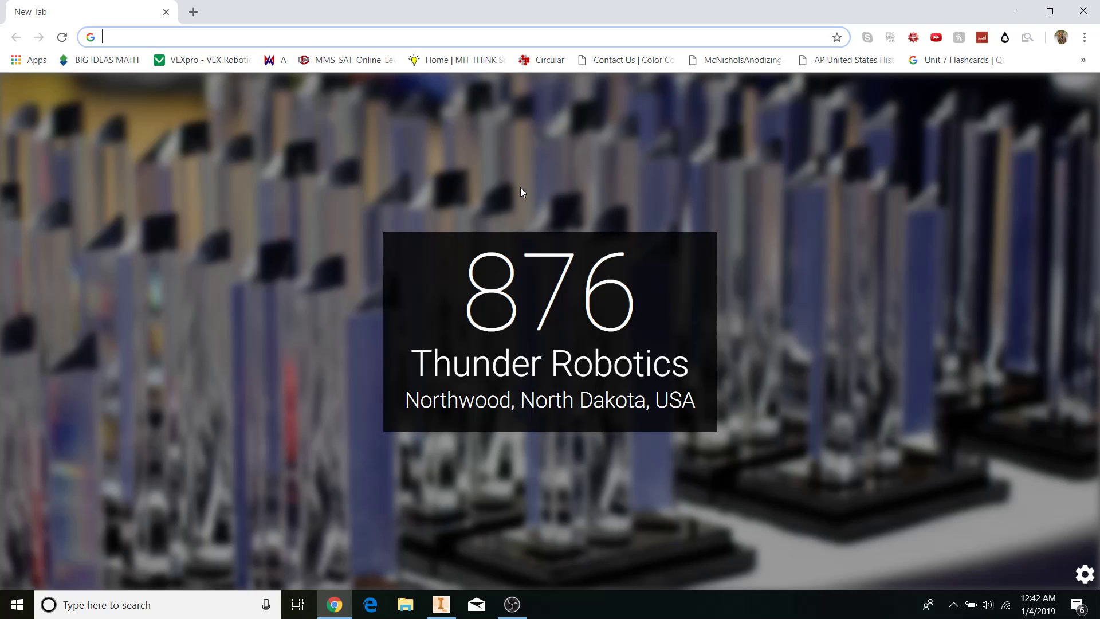
pyautogui.write('bot')
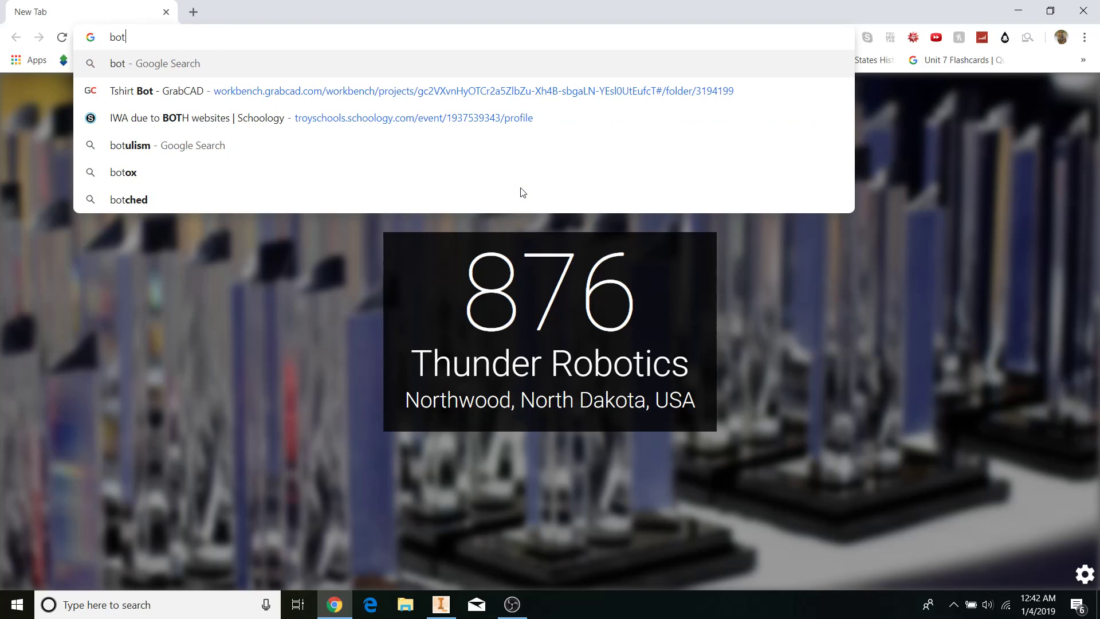
pyautogui.write('lanta ')
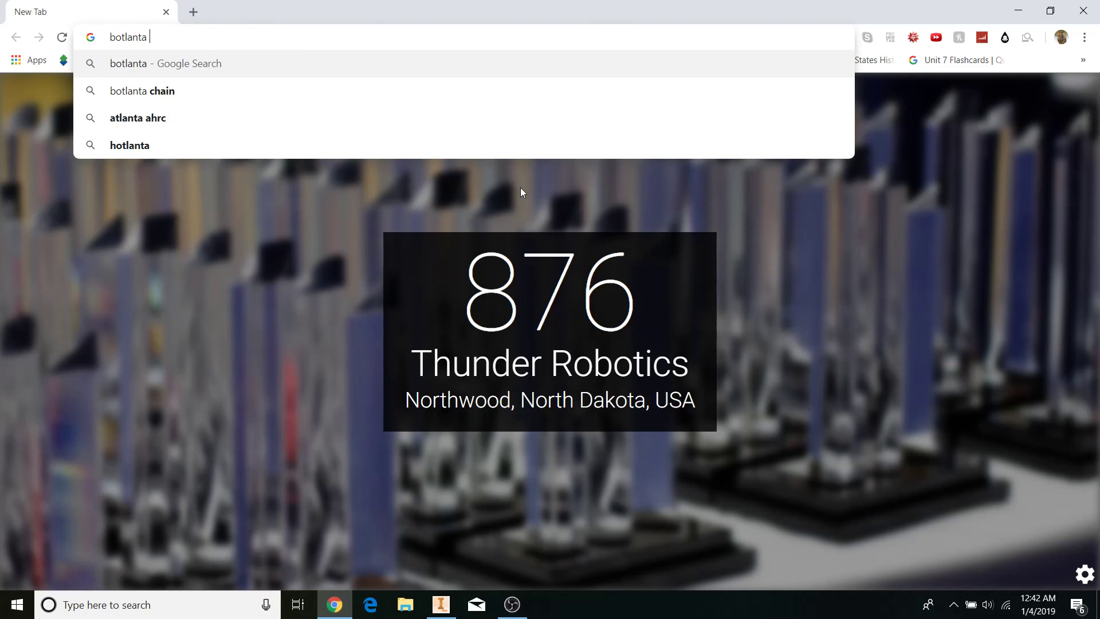
pyautogui.write('chain calculator')
pyautogui.press('Return')
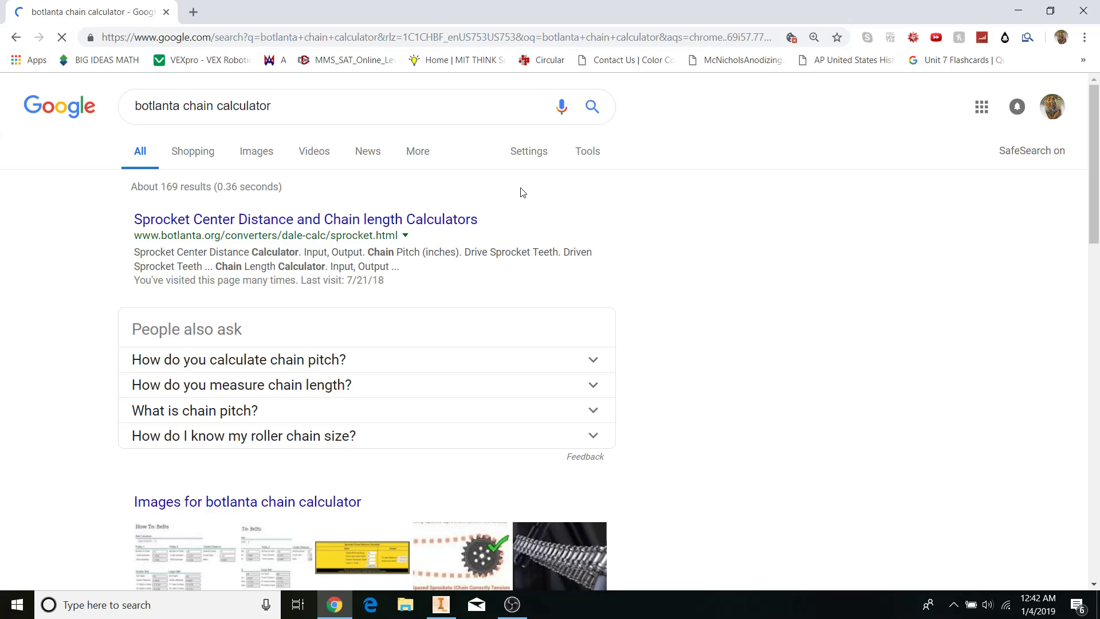
pyautogui.click(460, 214)
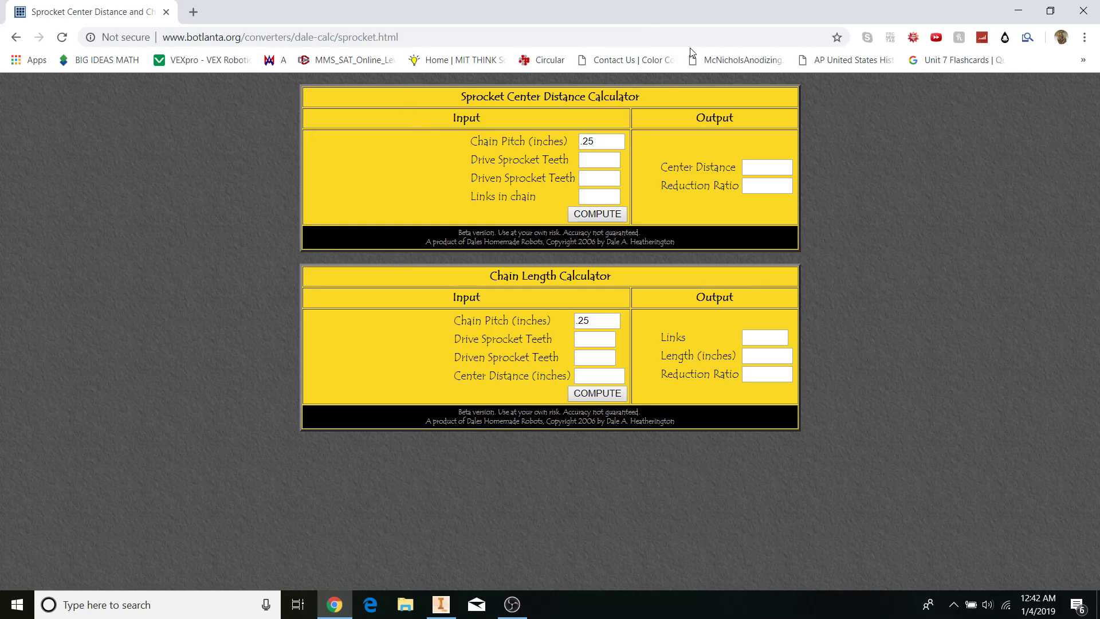
pyautogui.moveTo(461, 96); pyautogui.dragTo(674, 100)
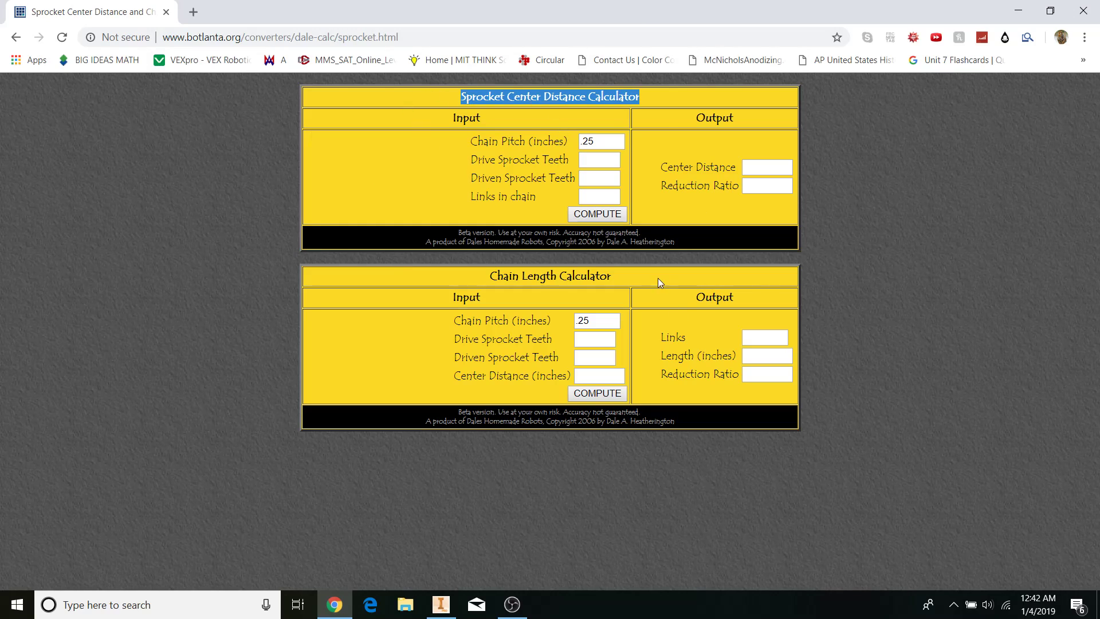
pyautogui.moveTo(658, 278); pyautogui.dragTo(468, 266)
pyautogui.click(469, 266)
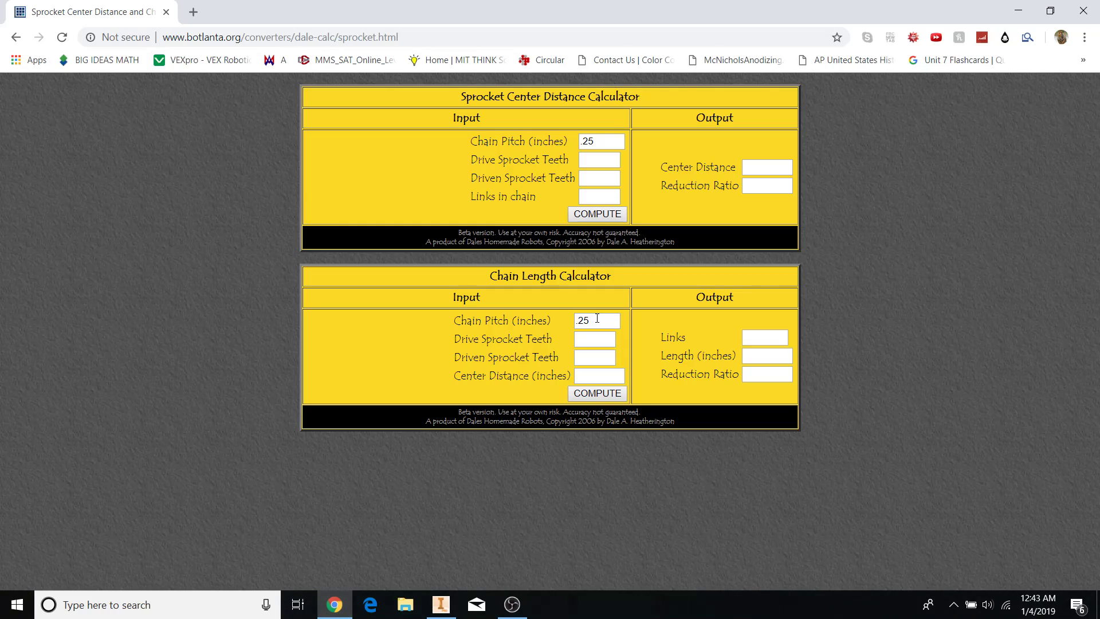
# Set the chain pitch in the Chain Length Calculator to 0.375 inches.
pyautogui.moveTo(597, 319); pyautogui.dragTo(565, 326)
pyautogui.write('0')
pyautogui.write('.375')
# In the Chain Length Calculator, set the chain pitch to 0.25 inches and the drive sprocket teeth to 16.
pyautogui.moveTo(610, 321); pyautogui.dragTo(545, 325)
pyautogui.write('0.25')
pyautogui.click(607, 338)
pyautogui.write('16')
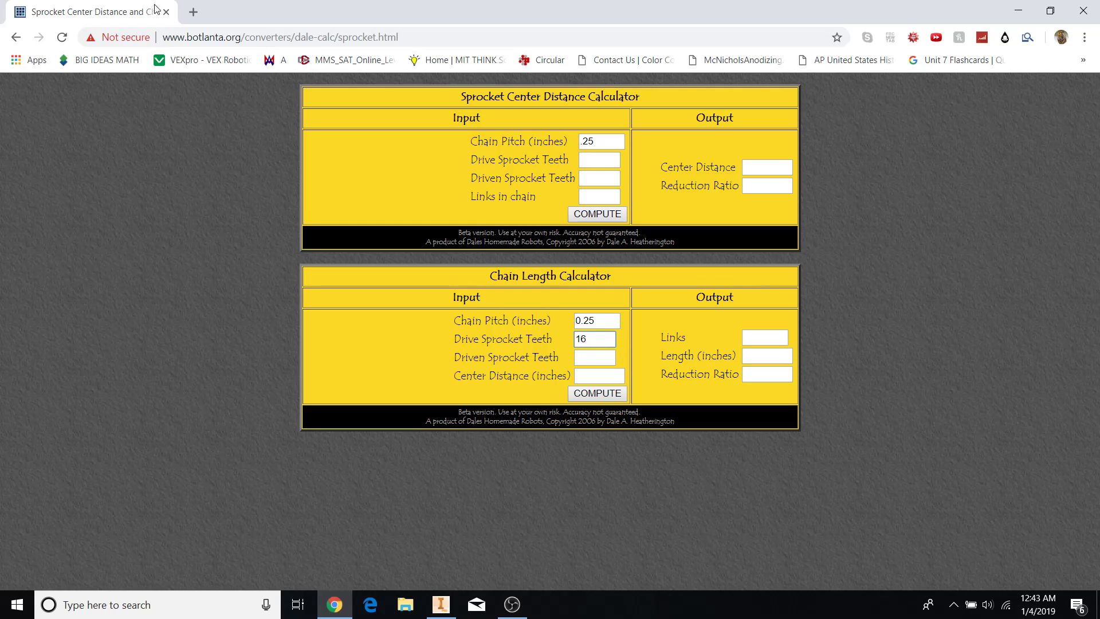
# Open the VEXpro website in a separate browser tab and go to its Motion products.
pyautogui.click(193, 11)
pyautogui.write('ve')
pyautogui.press('Return')
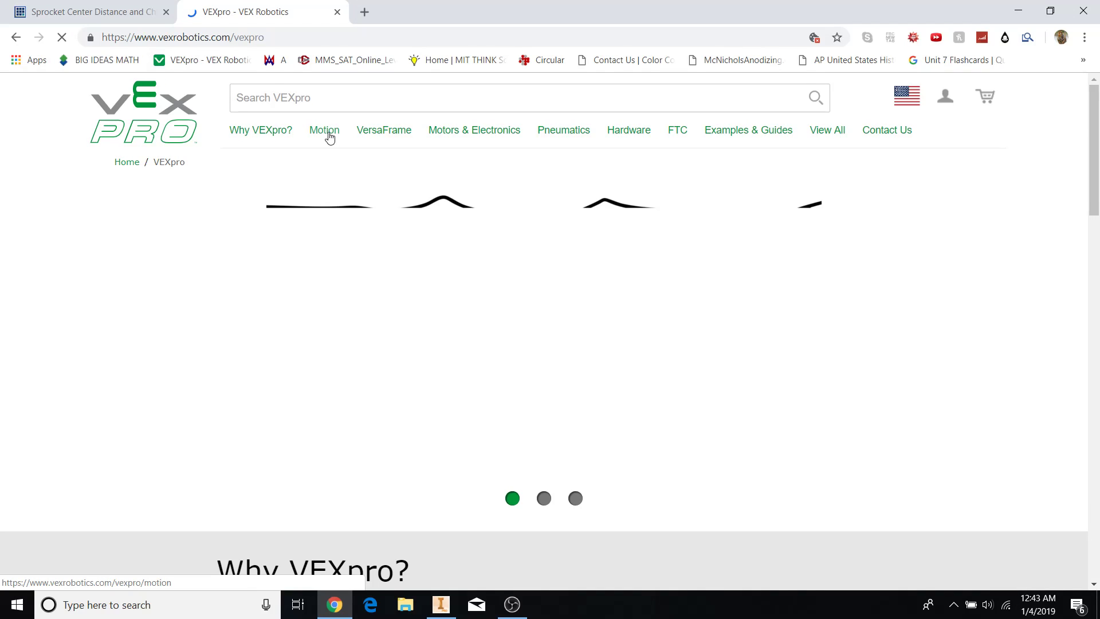
pyautogui.click(324, 130)
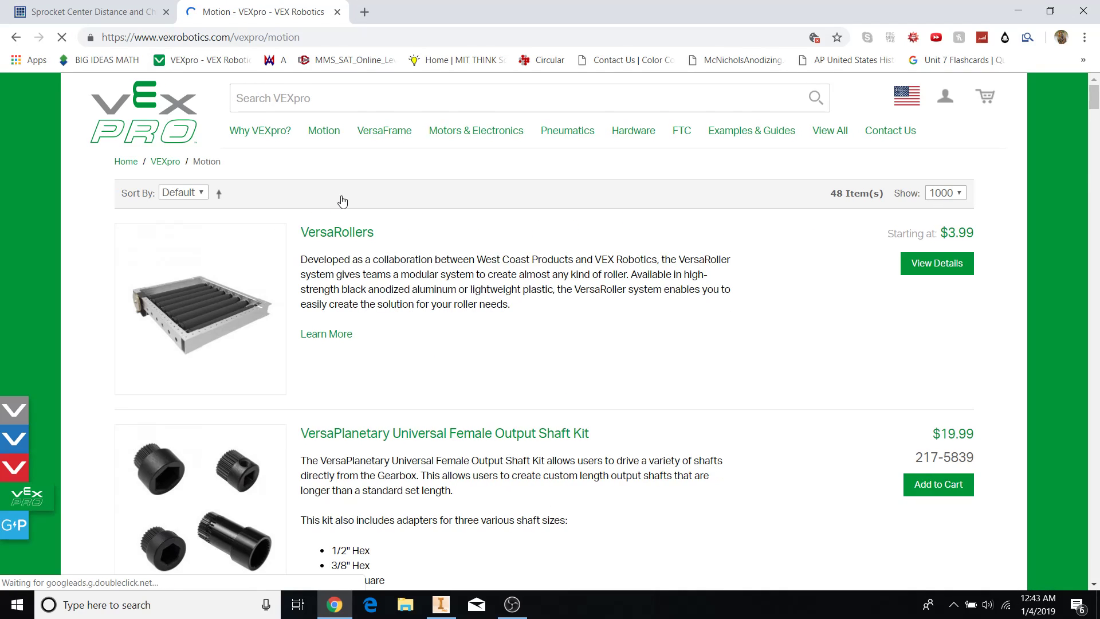
# Look through the Motion products for the #25 Sprockets and open their product page.
pyautogui.scroll(-15, 324, 224)
pyautogui.scroll(-20, 392, 379)
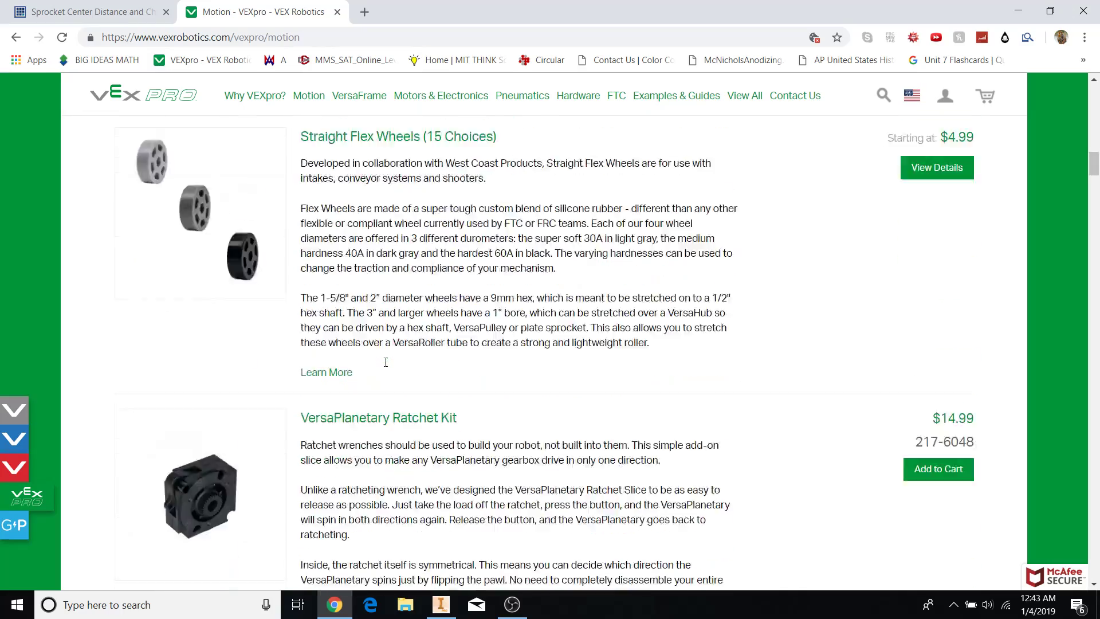
pyautogui.scroll(-20, 370, 337)
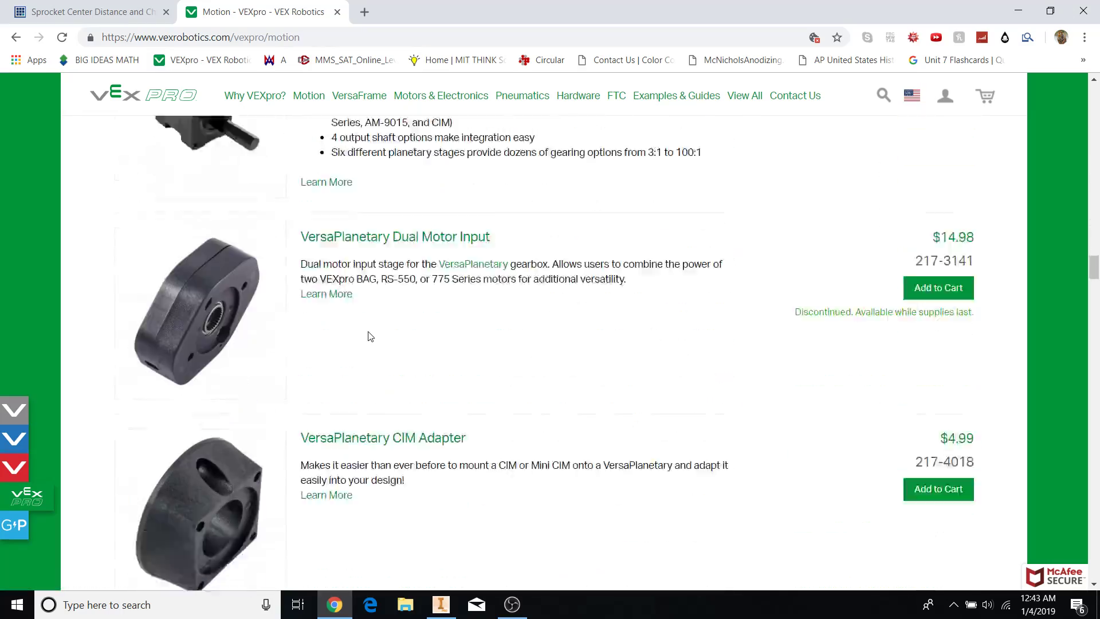
pyautogui.scroll(-14, 396, 353)
pyautogui.scroll(13, 396, 353)
pyautogui.scroll(-11, 393, 352)
pyautogui.scroll(-20, 391, 351)
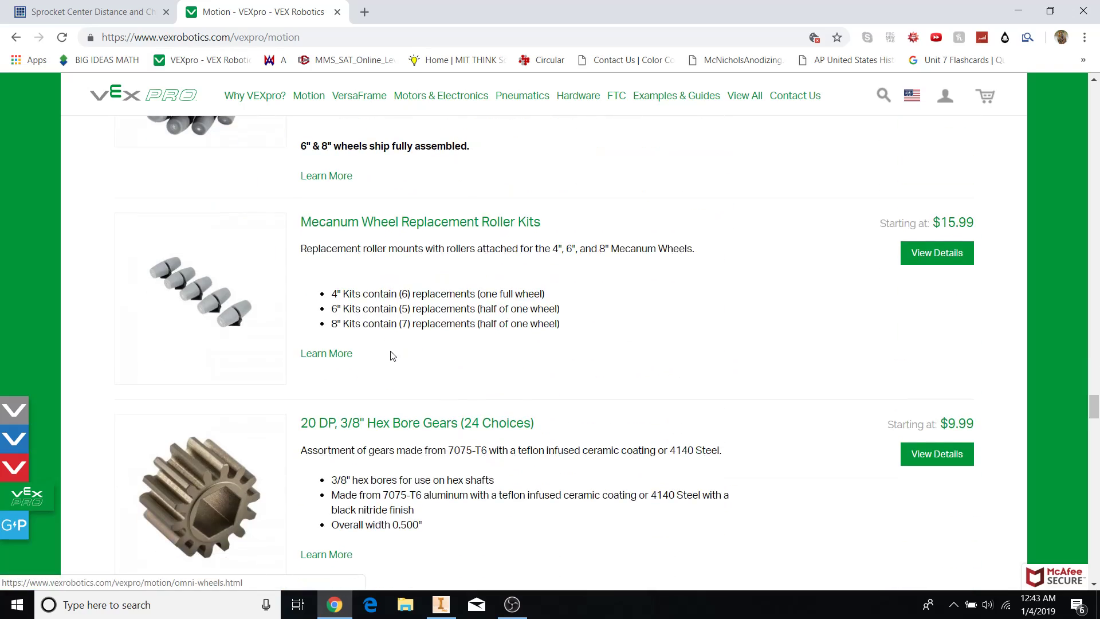
pyautogui.scroll(-9, 389, 354)
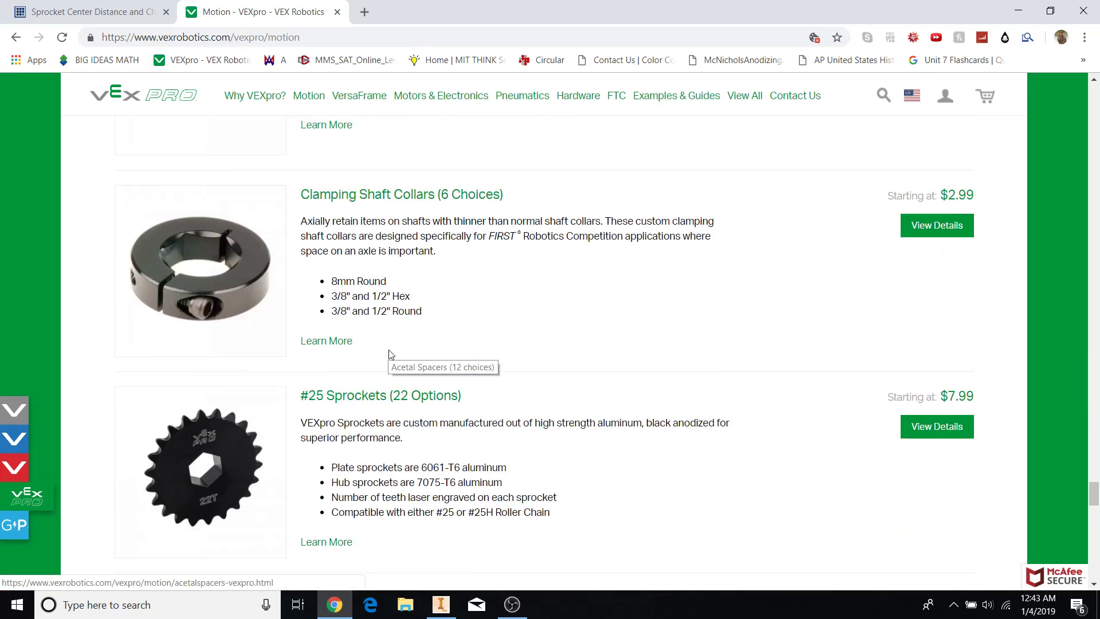
pyautogui.scroll(1, 371, 283)
pyautogui.click(372, 283)
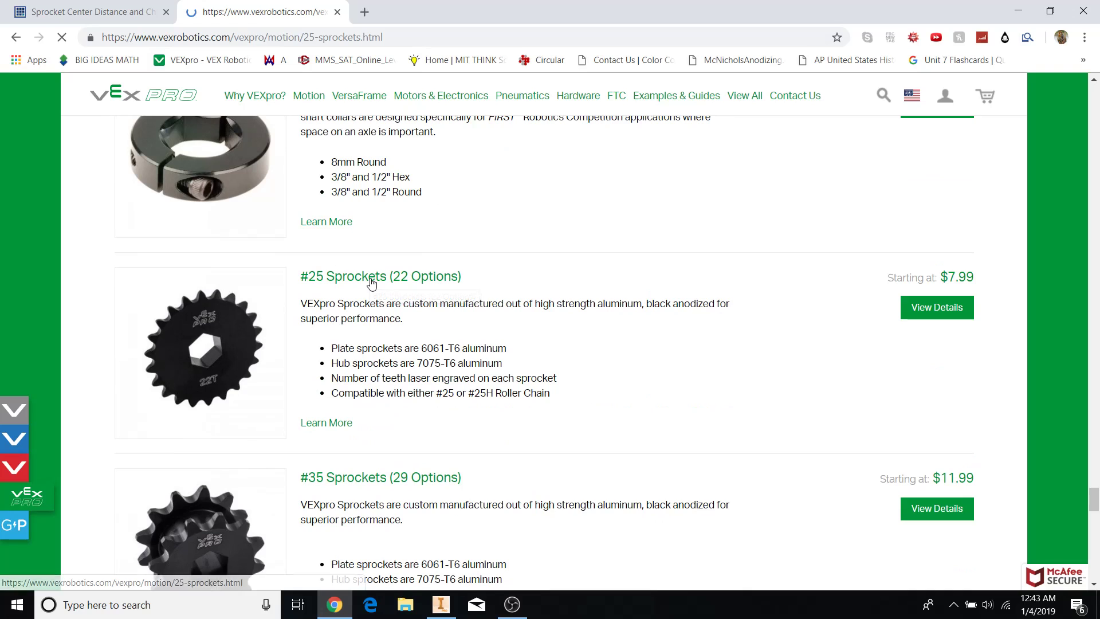
# Review the tooth counts offered for the #25 chain hex bore hub sprockets.
pyautogui.scroll(-8, 226, 341)
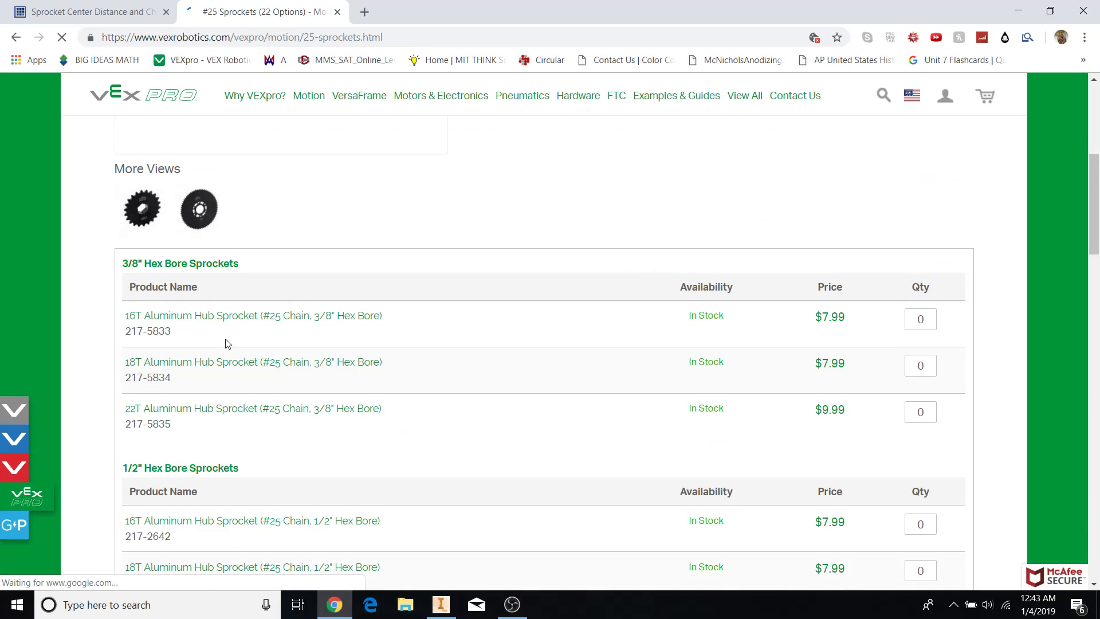
pyautogui.moveTo(121, 404); pyautogui.dragTo(356, 402)
pyautogui.click(440, 397)
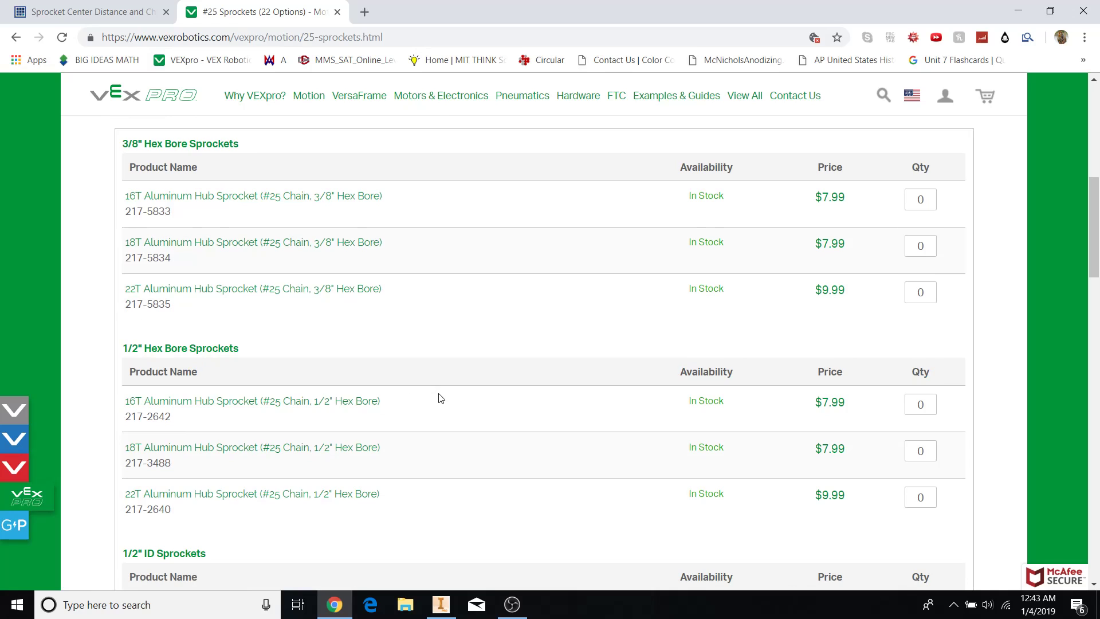
# Back in the Chain Length Calculator, enter 16 driven sprocket teeth and 8.5 inches center distance, and compute the links.
pyautogui.click(81, 8)
pyautogui.click(592, 355)
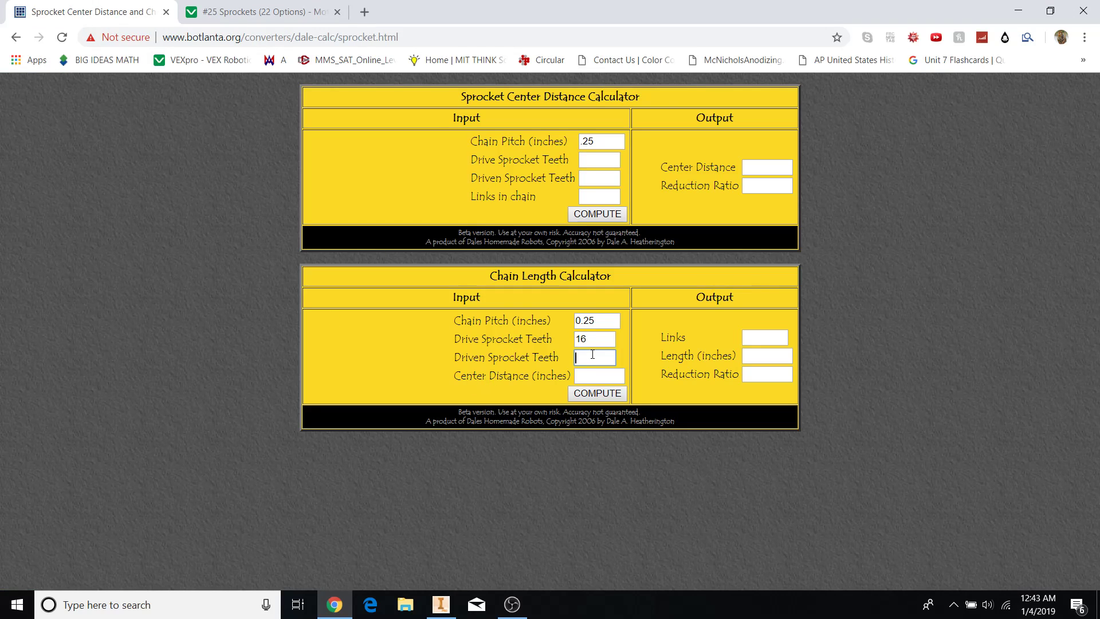
pyautogui.write('16')
pyautogui.click(595, 374)
pyautogui.write('8.5')
pyautogui.click(597, 393)
pyautogui.doubleClick(762, 338)
pyautogui.click(786, 313)
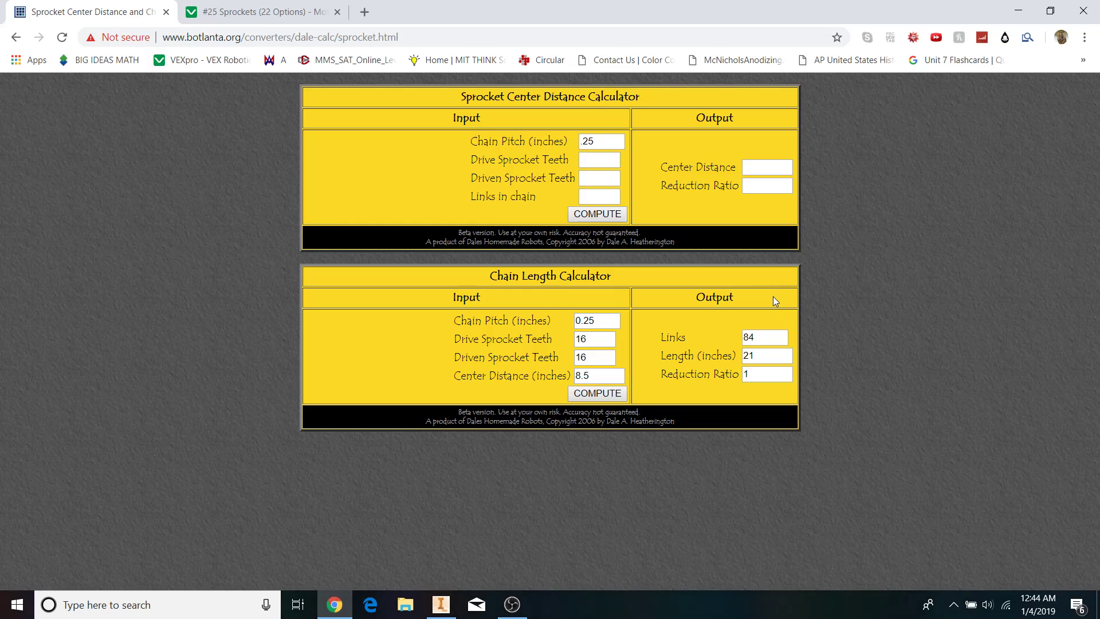
pyautogui.click(771, 333)
# Change the center distance in the Chain Length Calculator twice, recomputing the chain links and length each time.
pyautogui.click(619, 370)
pyautogui.write('75')
pyautogui.click(598, 393)
pyautogui.moveTo(598, 375); pyautogui.dragTo(585, 377)
pyautogui.write('5')
pyautogui.click(601, 395)
# Switch to Inventor and dimension the center distance between the two 1 in axle circles at 8.5 in.
pyautogui.click(442, 602)
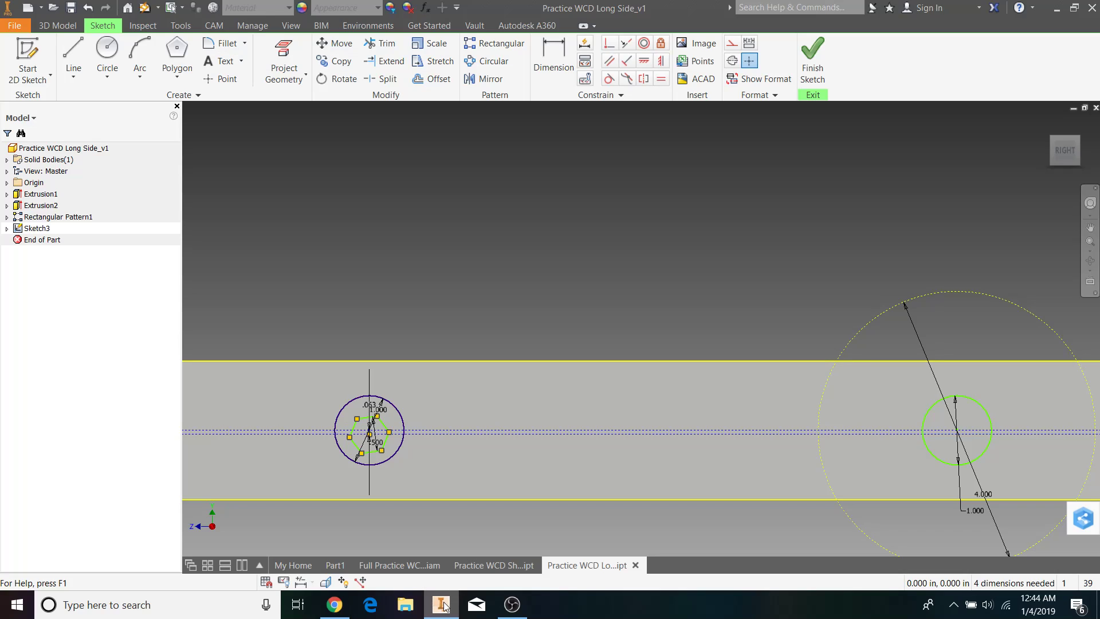
pyautogui.click(554, 57)
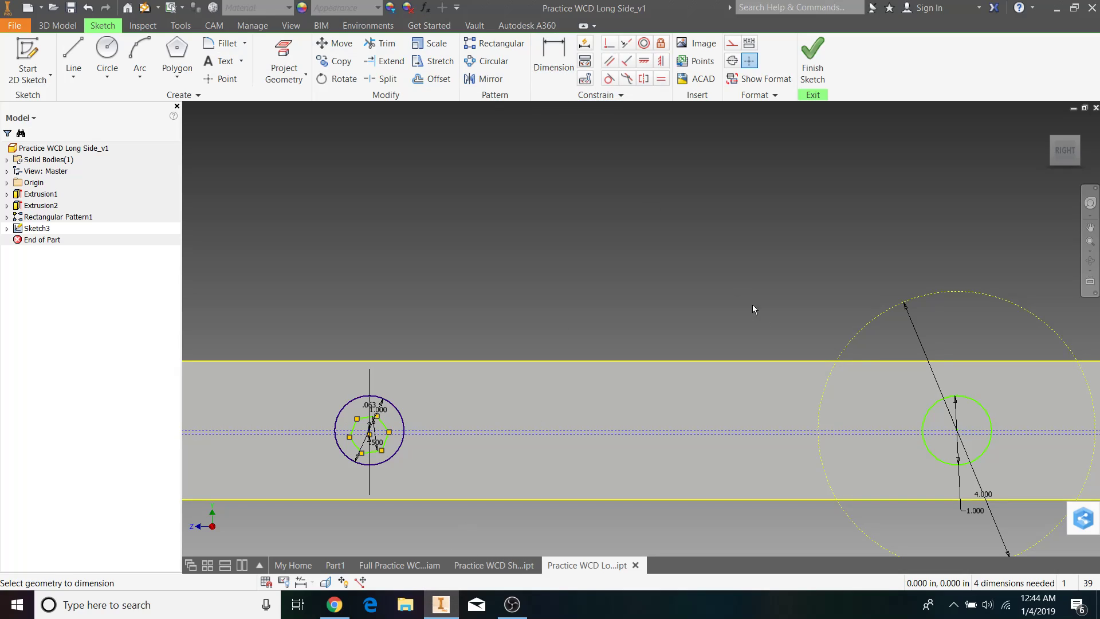
pyautogui.click(955, 395)
pyautogui.click(404, 424)
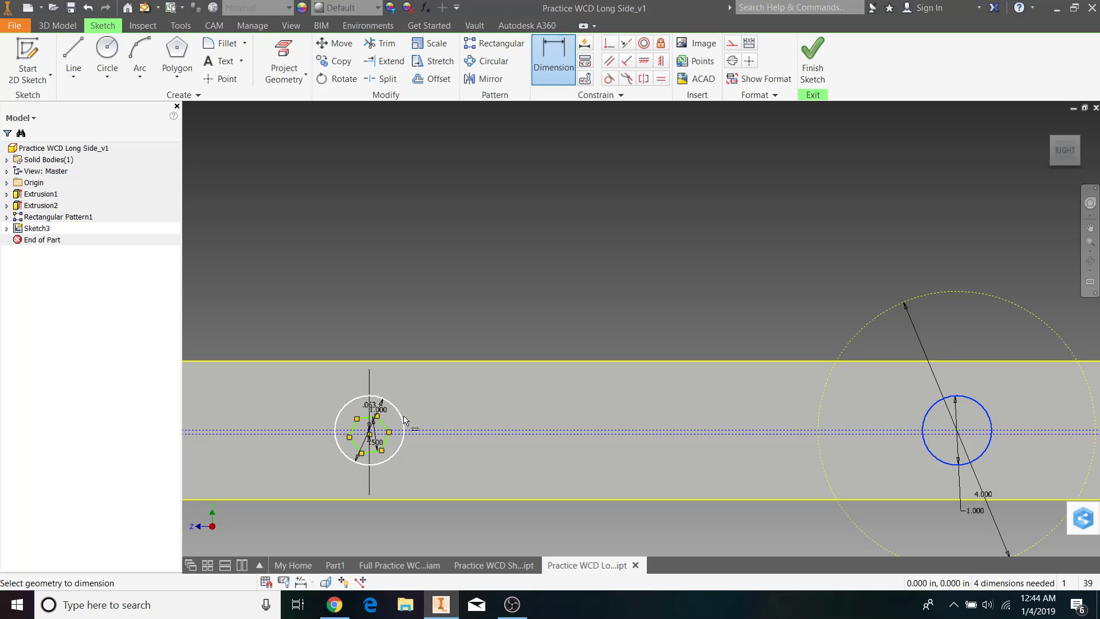
pyautogui.click(659, 290)
pyautogui.write('8.5')
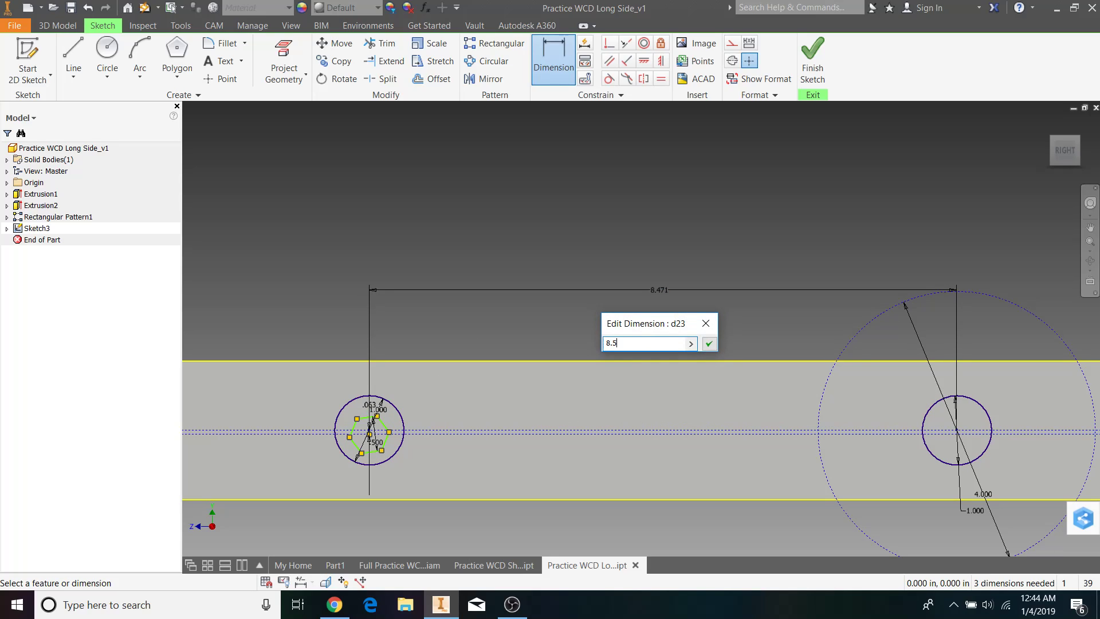
pyautogui.press('Return')
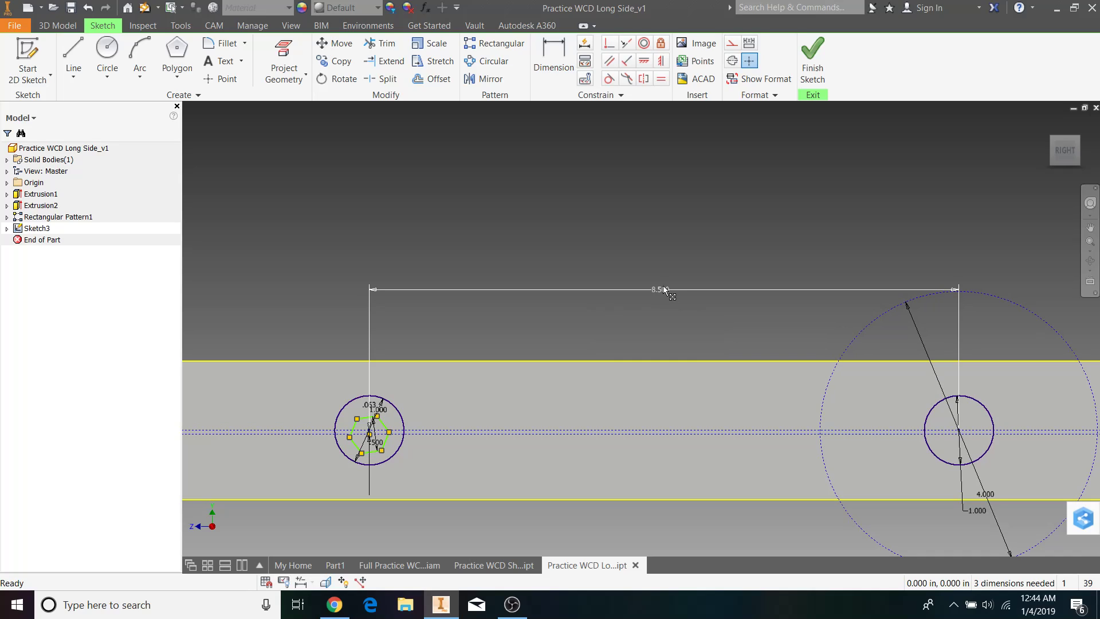
pyautogui.press('Escape')
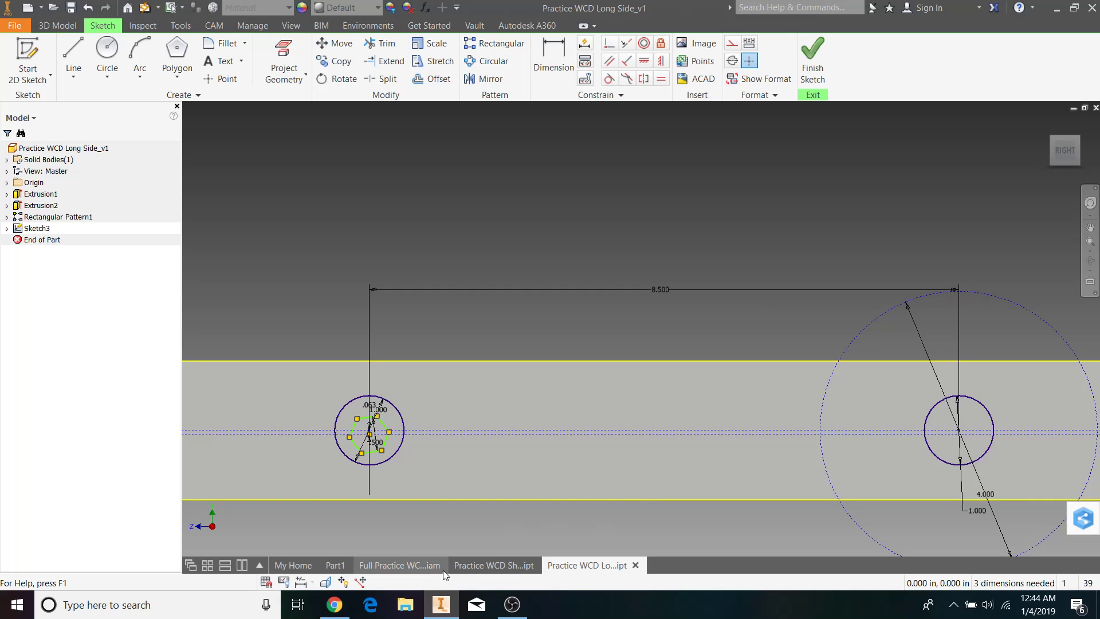
# Look at the bearing blocks in the full WCD assembly, and return to the undrilled end of the long side sketch.
pyautogui.click(493, 565)
pyautogui.click(399, 565)
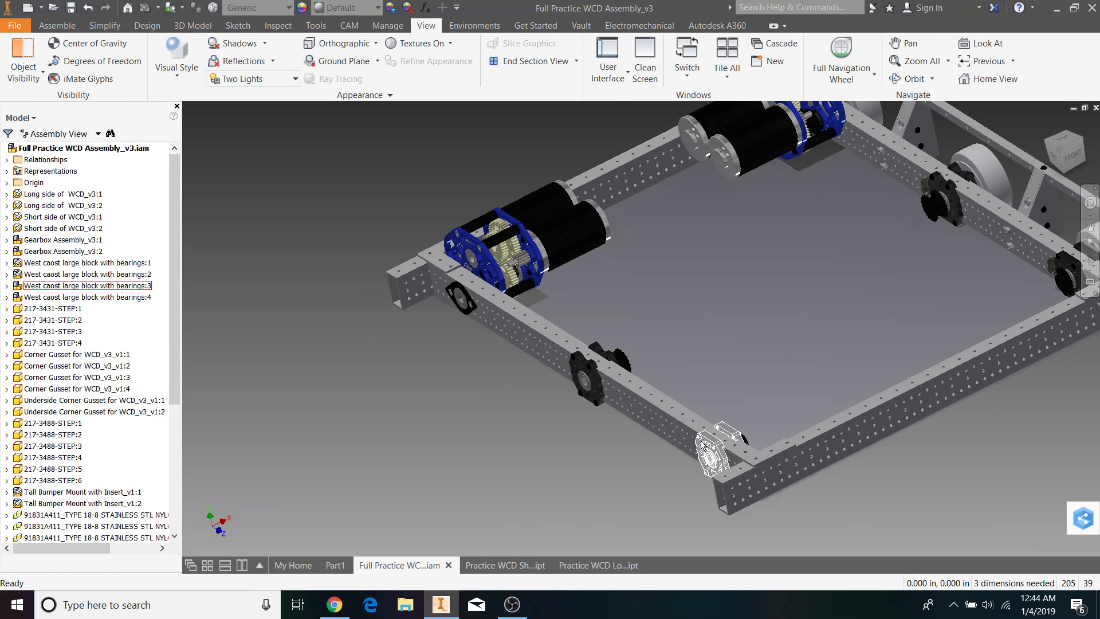
pyautogui.scroll(5, 576, 504)
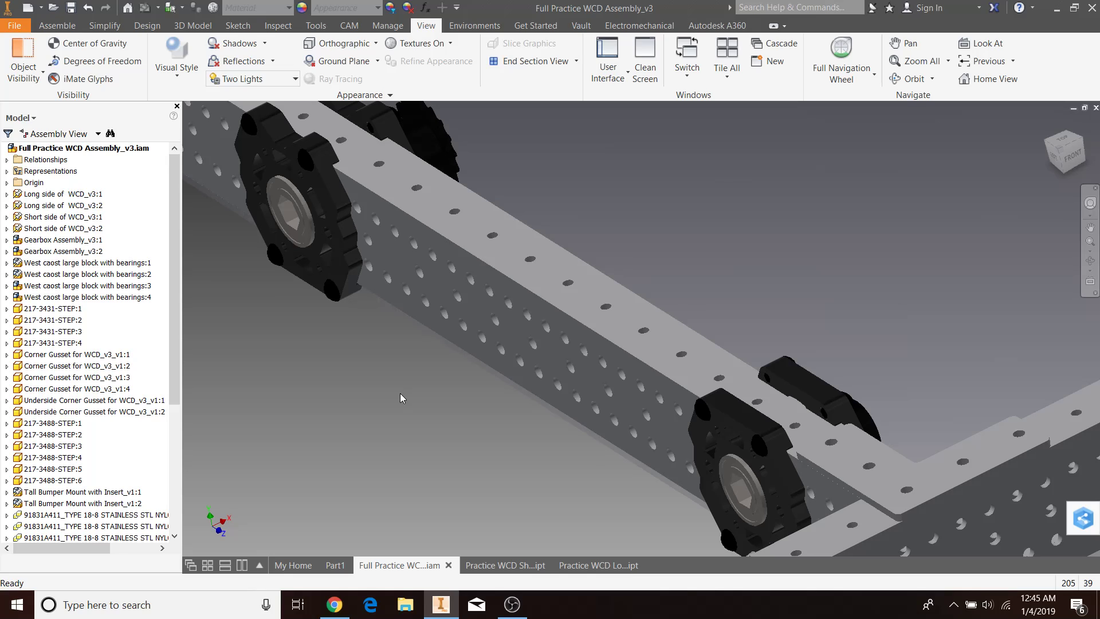
pyautogui.click(590, 562)
pyautogui.scroll(-3, 682, 450)
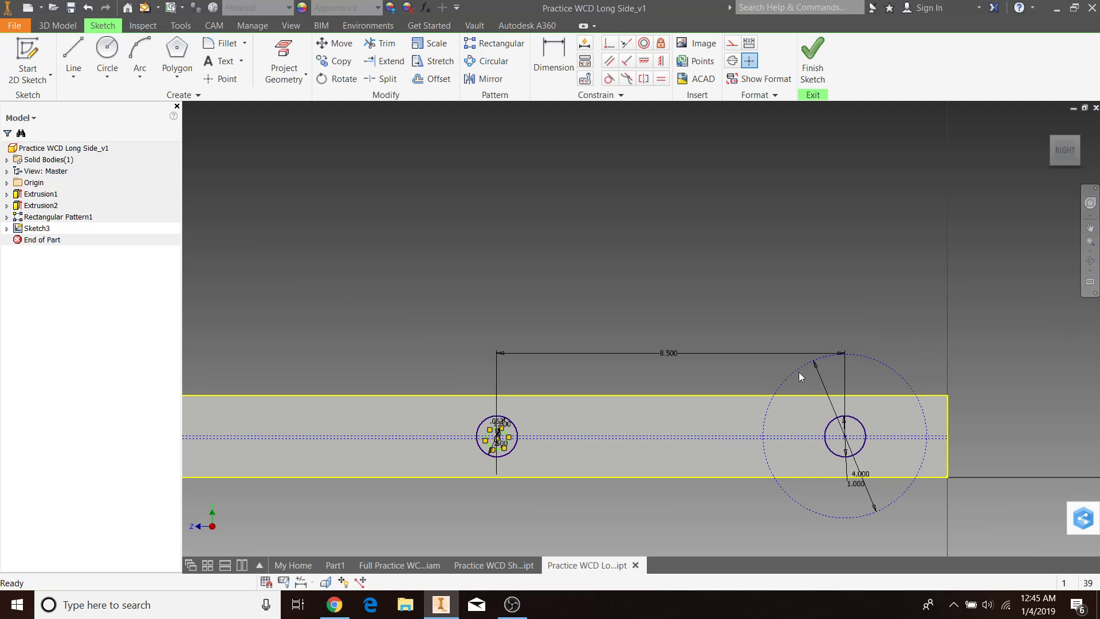
pyautogui.moveTo(636, 318); pyautogui.dragTo(802, 228, button='middle')
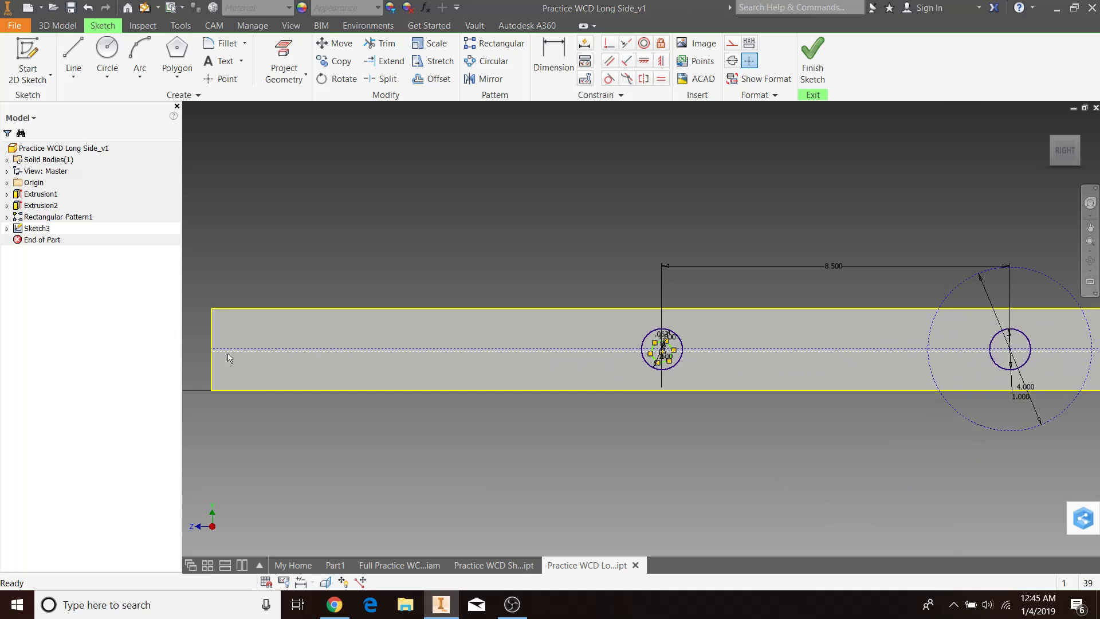
pyautogui.scroll(5, 226, 357)
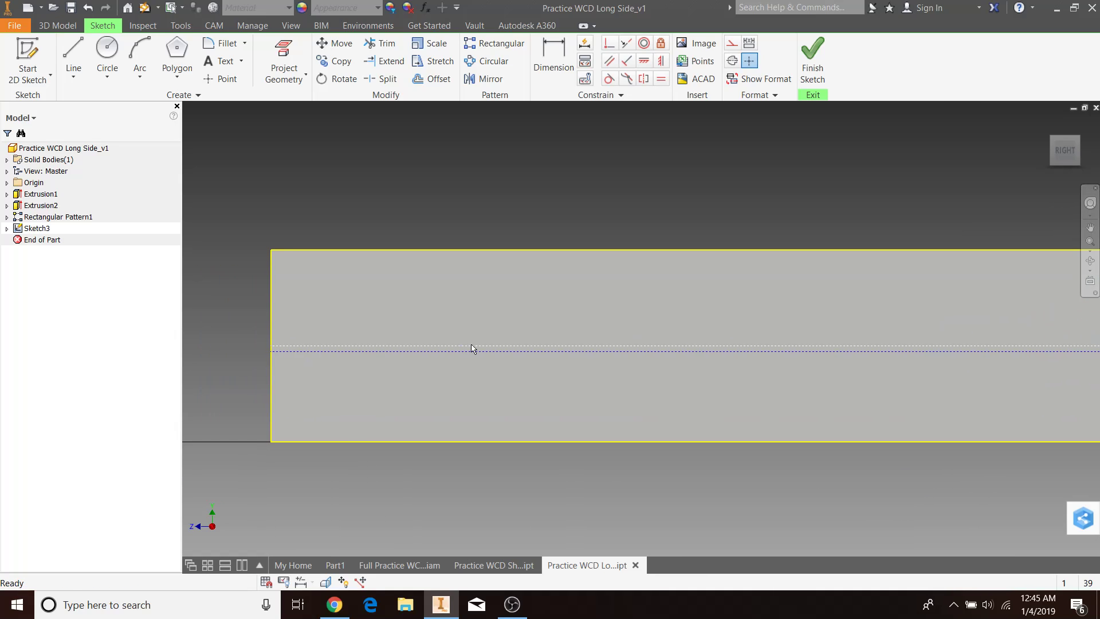
# Open the second gearbox assembly from the full WCD assembly and view its bearing housing up close.
pyautogui.click(401, 565)
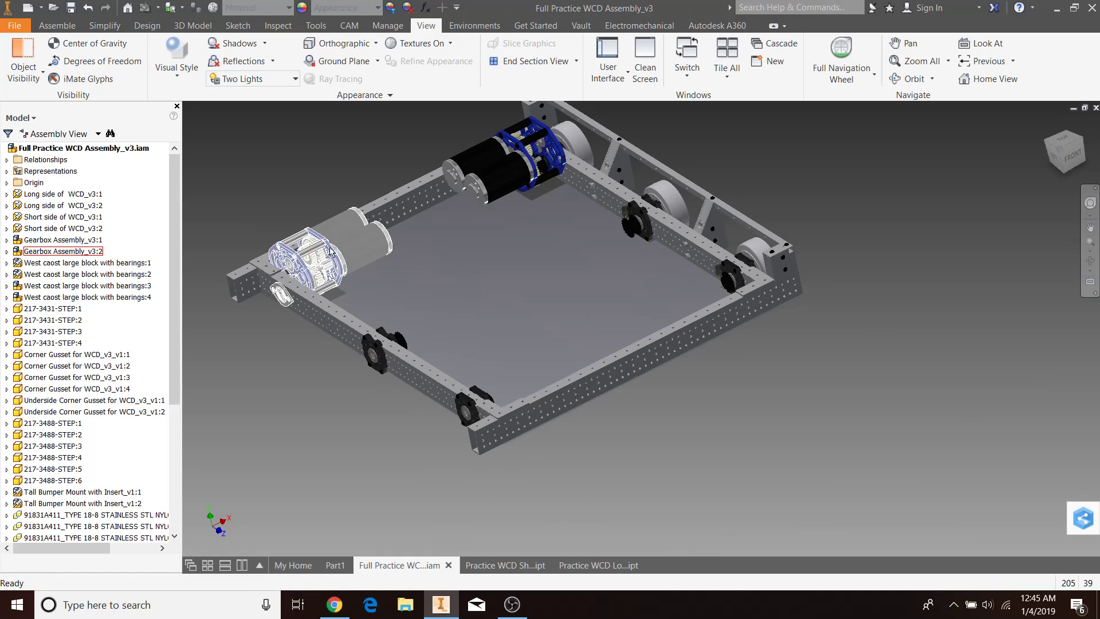
pyautogui.rightClick(329, 175)
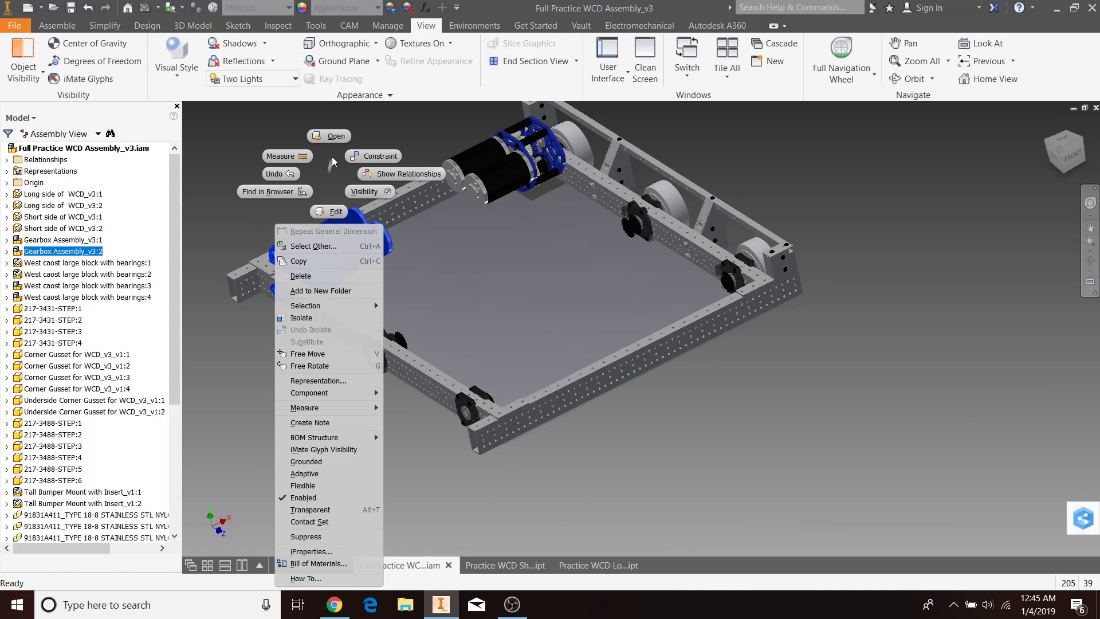
pyautogui.click(332, 139)
pyautogui.scroll(-3, 416, 325)
pyautogui.keyDown('shift'); pyautogui.moveTo(416, 325); pyautogui.dragTo(523, 446, button='middle'); pyautogui.keyUp('shift')
pyautogui.scroll(5, 524, 446)
pyautogui.click(528, 445)
pyautogui.press('Escape')
pyautogui.click(426, 26)
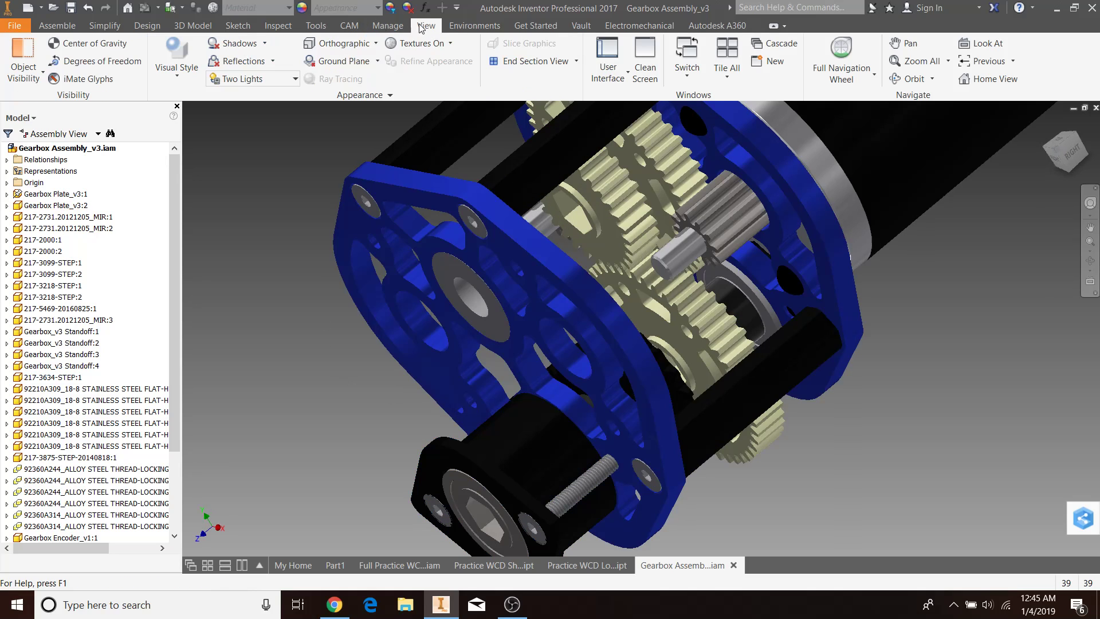
pyautogui.click(278, 25)
pyautogui.click(131, 54)
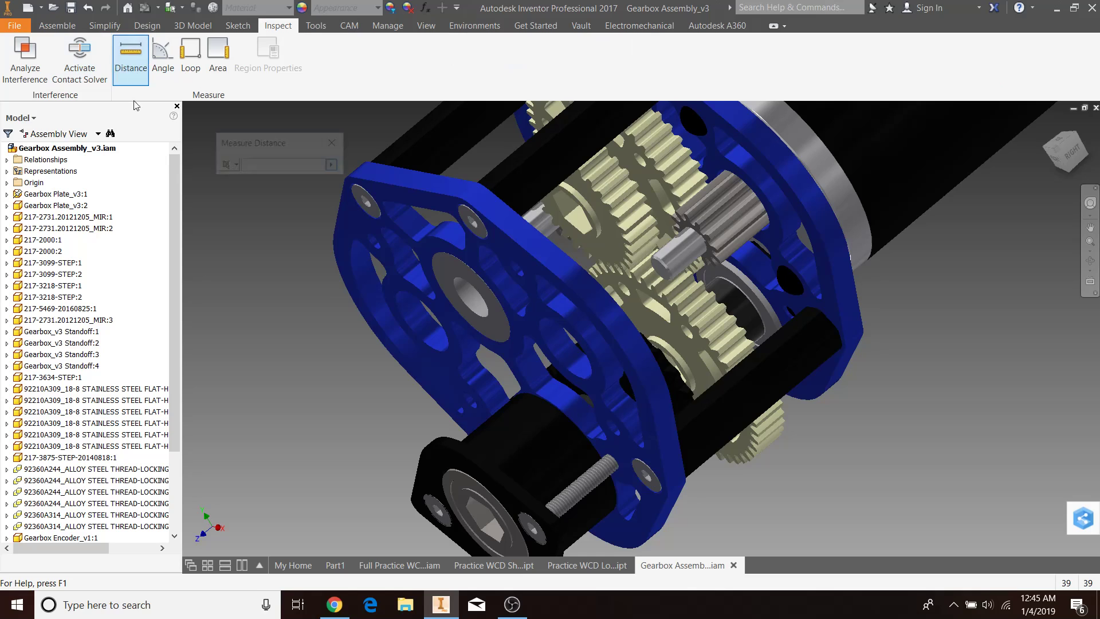
pyautogui.click(573, 426)
pyautogui.keyDown('shift'); pyautogui.moveTo(560, 393); pyautogui.dragTo(587, 279, button='middle'); pyautogui.keyUp('shift')
pyautogui.click(335, 144)
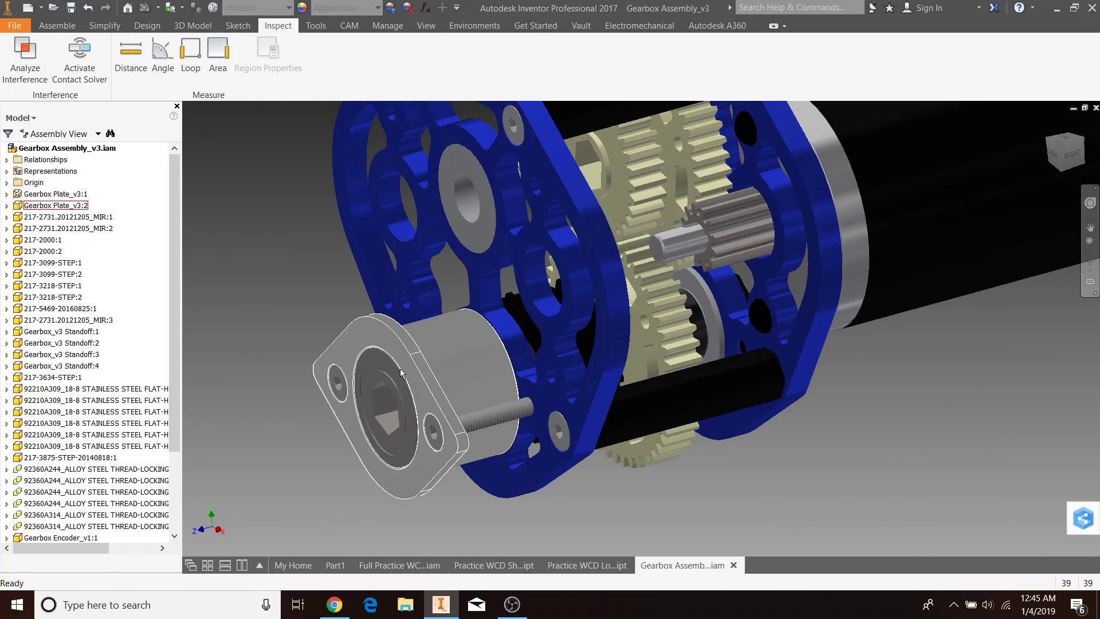
# Open the 217-3634-STEP bearing housing from the gearbox assembly, measure the diameter of its cylindrical body, and close the part.
pyautogui.rightClick(399, 335)
pyautogui.click(402, 161)
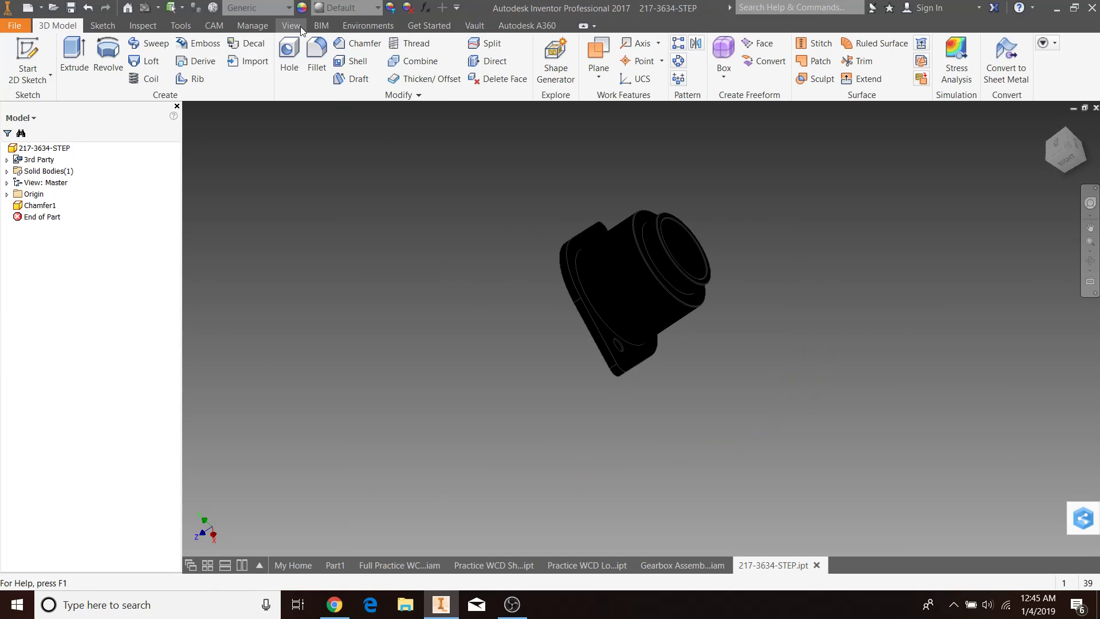
pyautogui.click(296, 25)
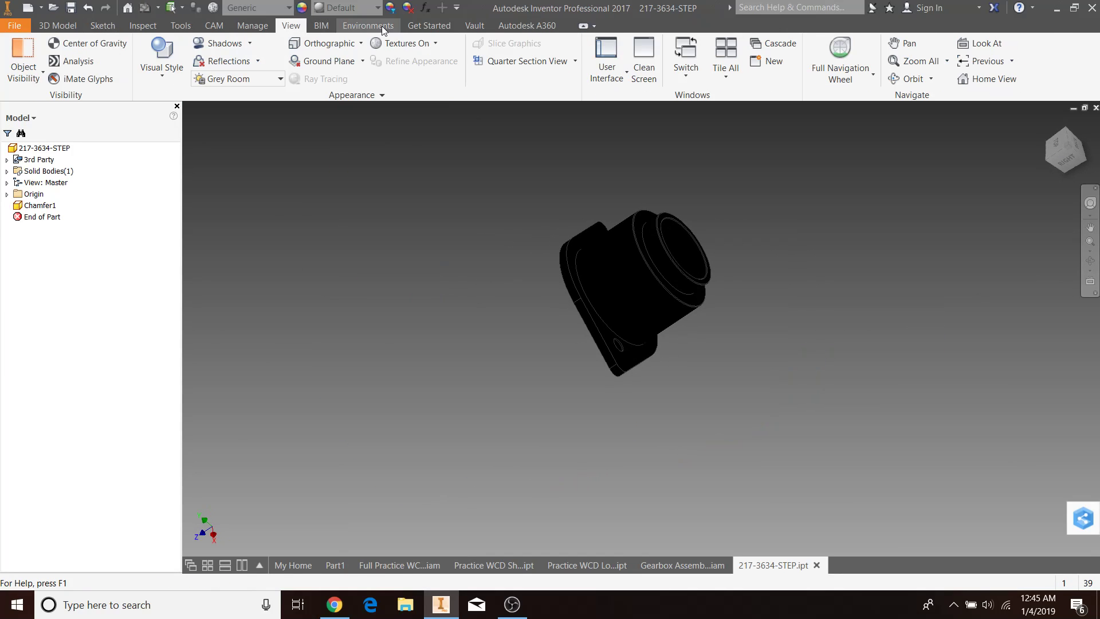
pyautogui.click(140, 23)
pyautogui.click(9, 70)
pyautogui.scroll(-5, 605, 198)
pyautogui.click(692, 222)
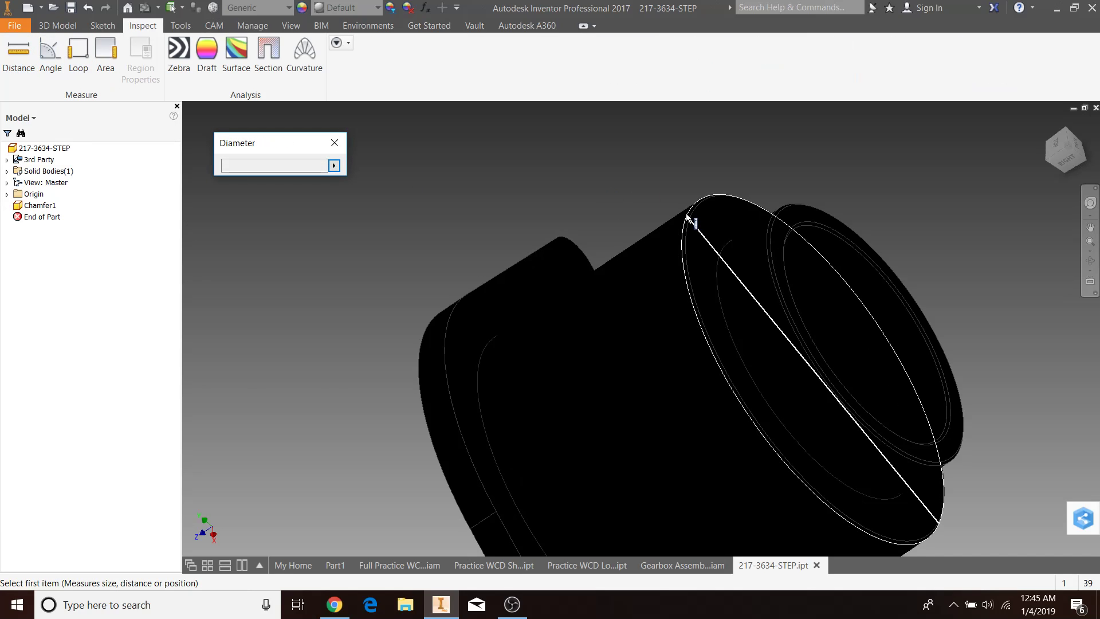
pyautogui.press('Escape')
pyautogui.press('Escape')
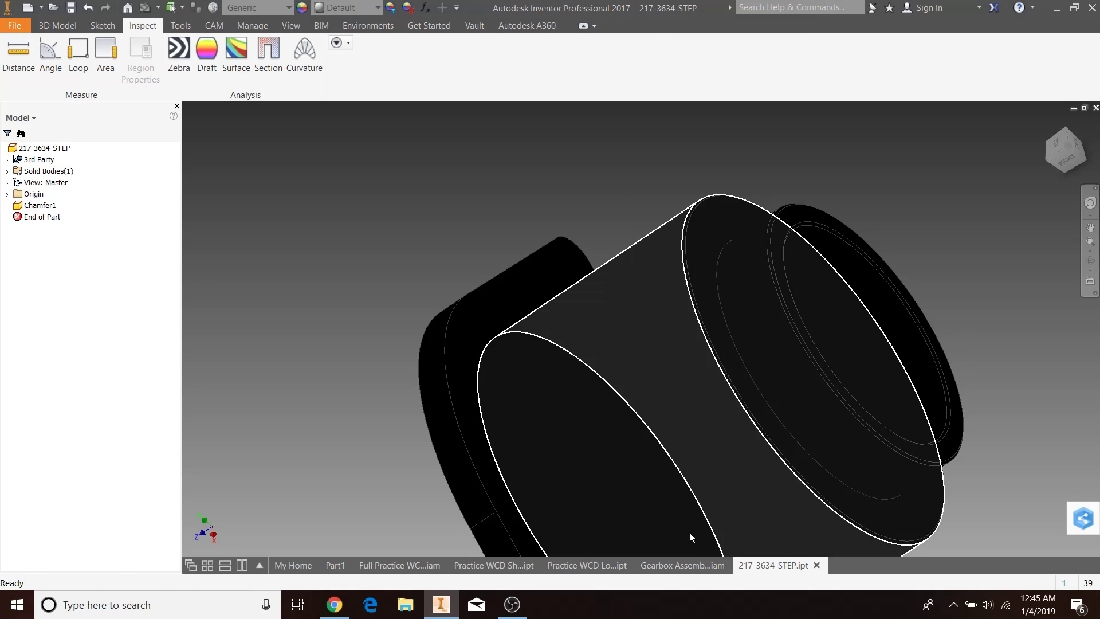
pyautogui.click(816, 564)
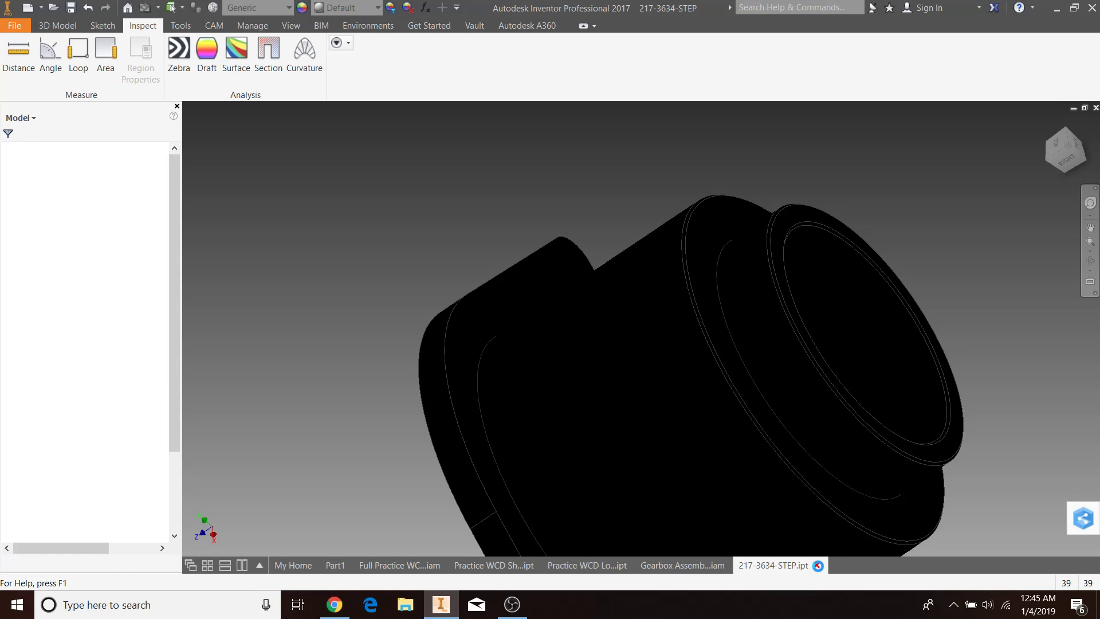
# Examine how the gearbox bearing housing and the West Coast bearing blocks mount on the long side in the full assembly.
pyautogui.click(576, 564)
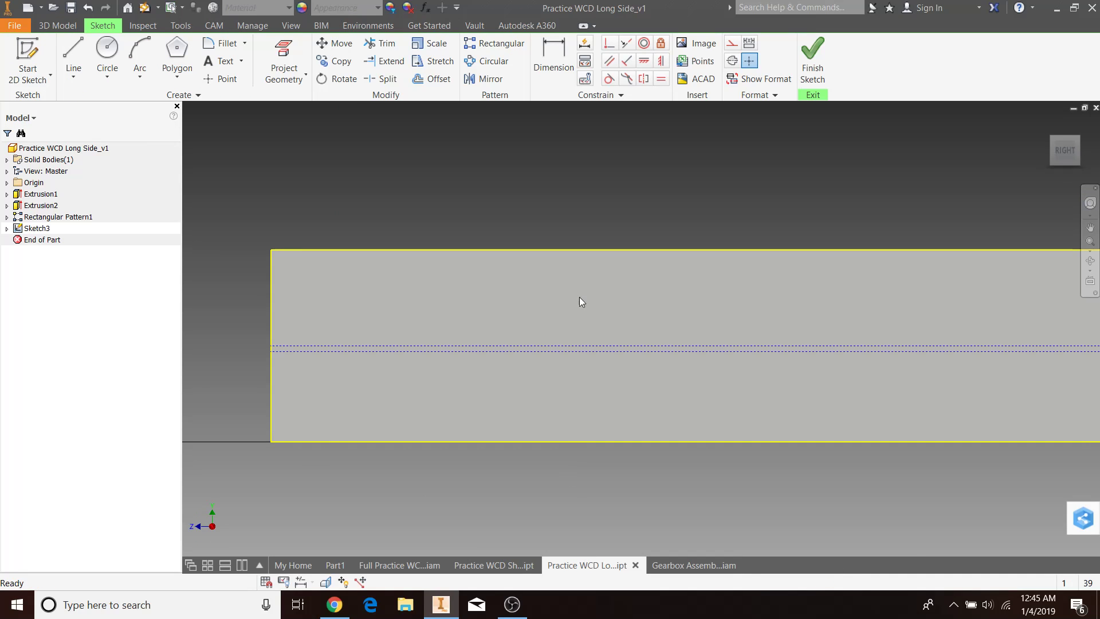
pyautogui.click(398, 559)
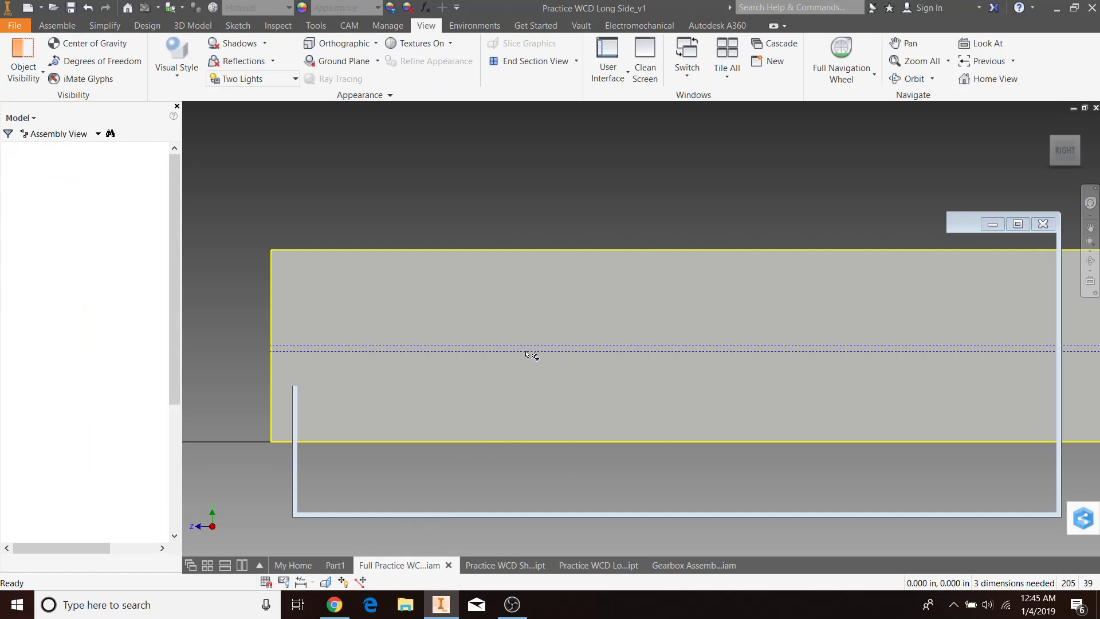
pyautogui.scroll(-5, 337, 288)
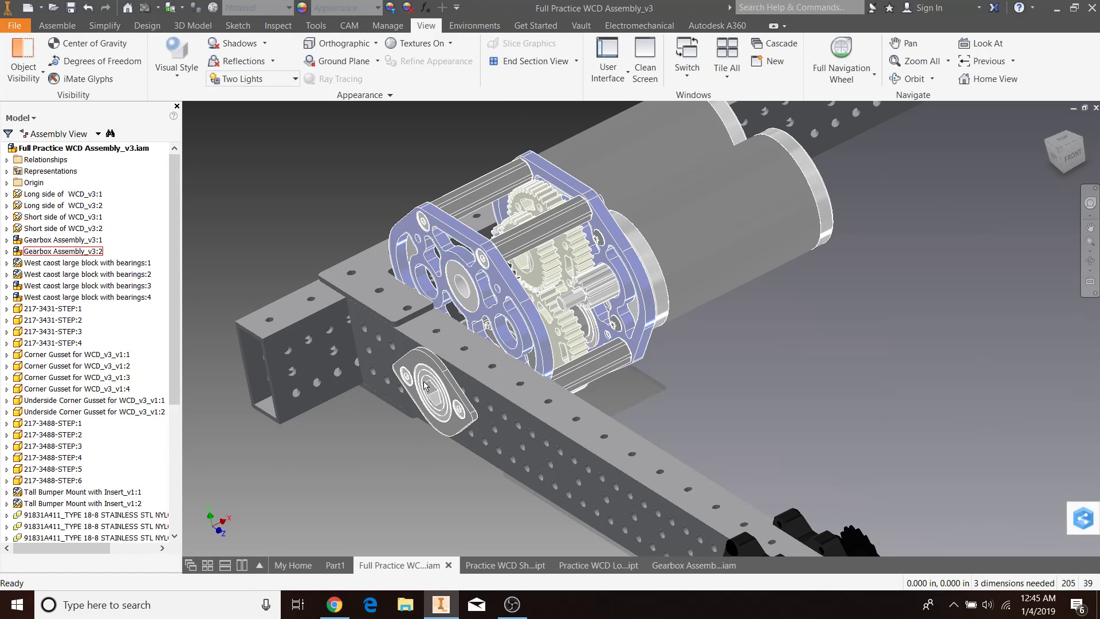
pyautogui.click(418, 383)
pyautogui.click(410, 467)
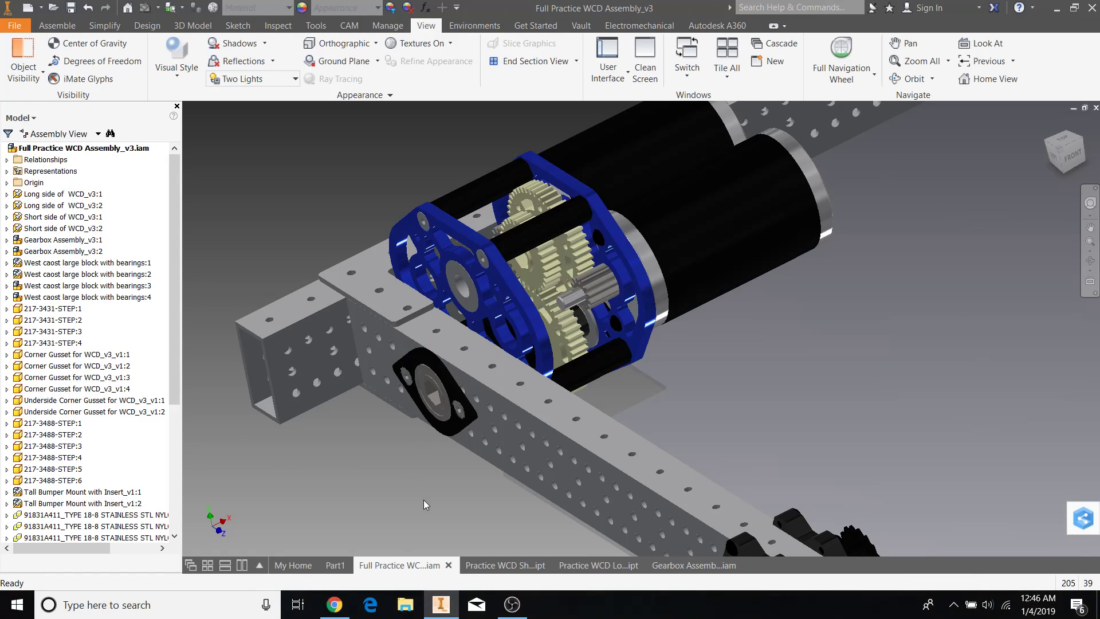
pyautogui.moveTo(411, 518); pyautogui.dragTo(310, 265, button='middle')
pyautogui.scroll(-3, 660, 352)
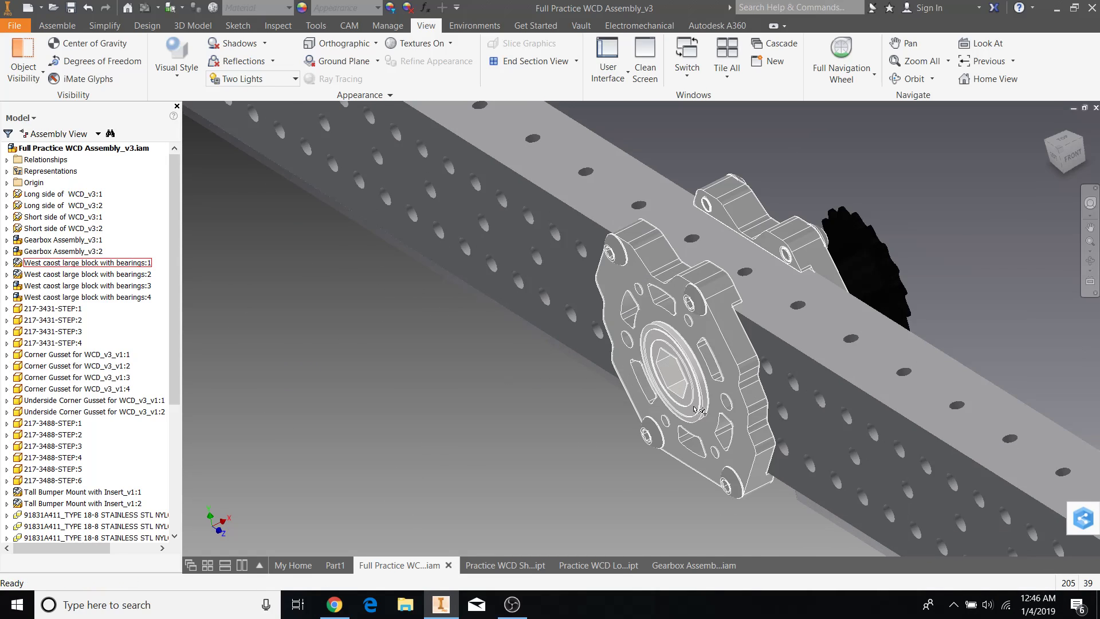
pyautogui.scroll(5, 693, 441)
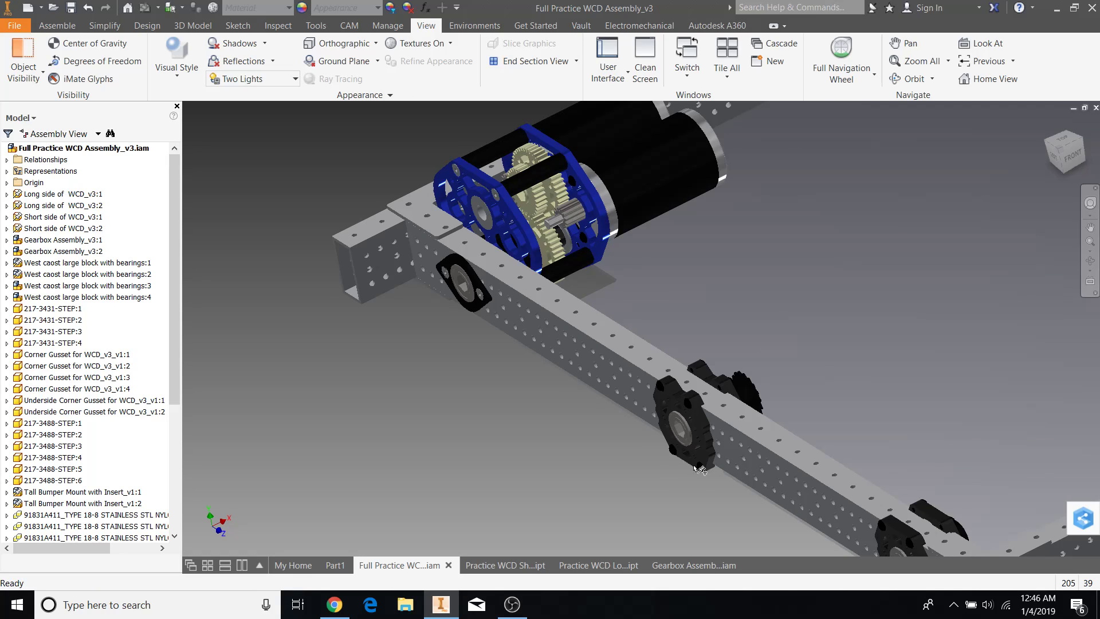
pyautogui.click(463, 266)
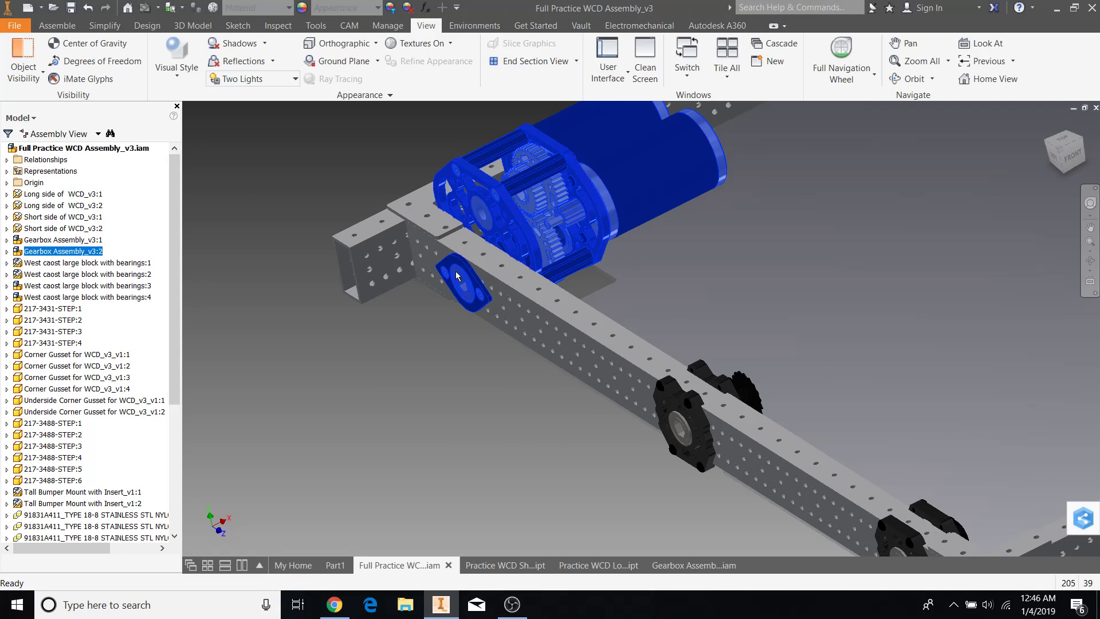
pyautogui.click(689, 564)
pyautogui.click(500, 373)
pyautogui.click(455, 525)
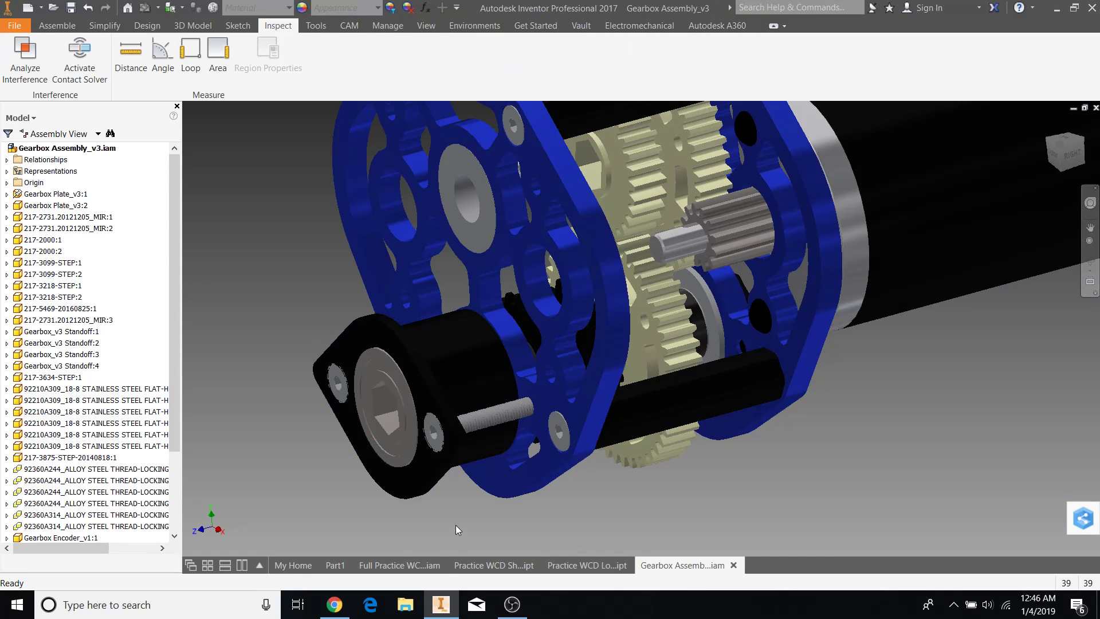
# Sketch a 1.5 in diameter circle near the undrilled end of the WCD long side for the gearbox bearing housing.
pyautogui.click(606, 566)
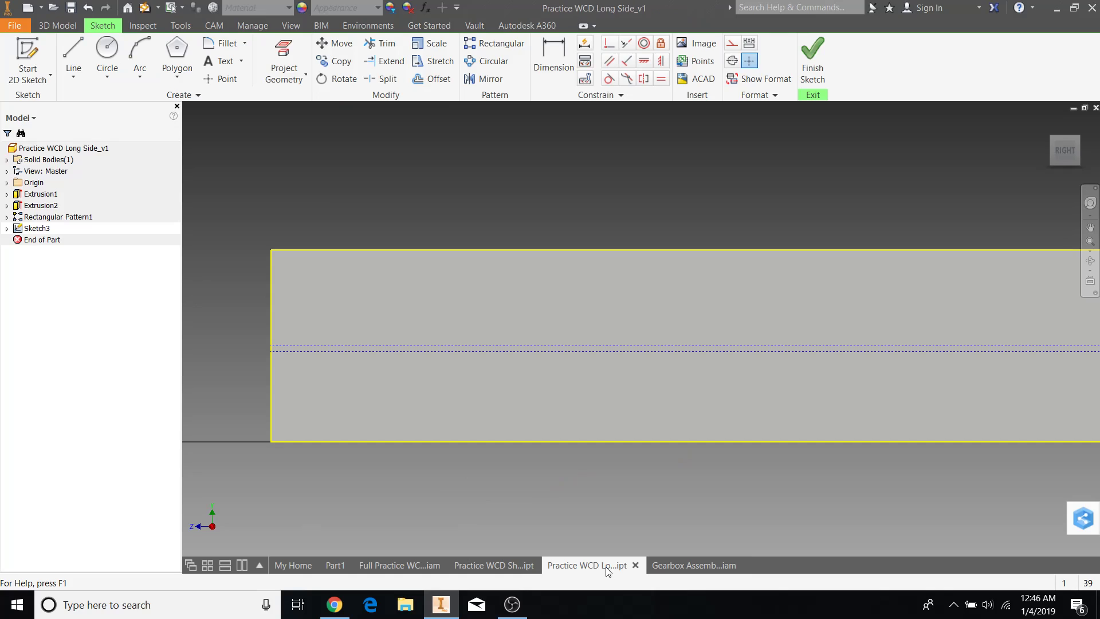
pyautogui.click(107, 48)
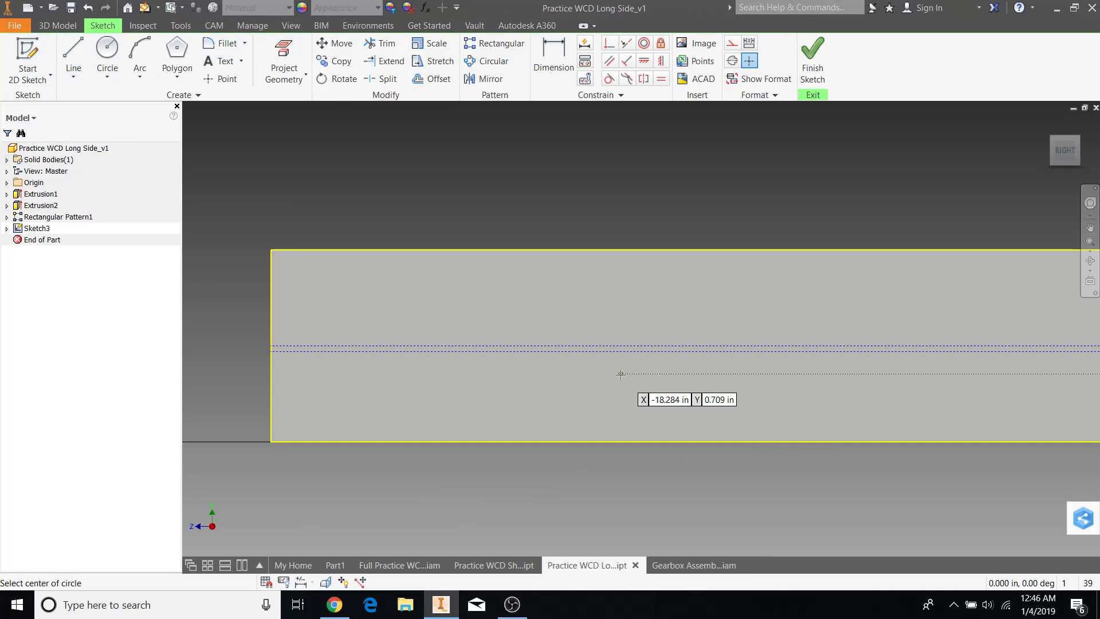
pyautogui.click(473, 297)
pyautogui.write('1.5')
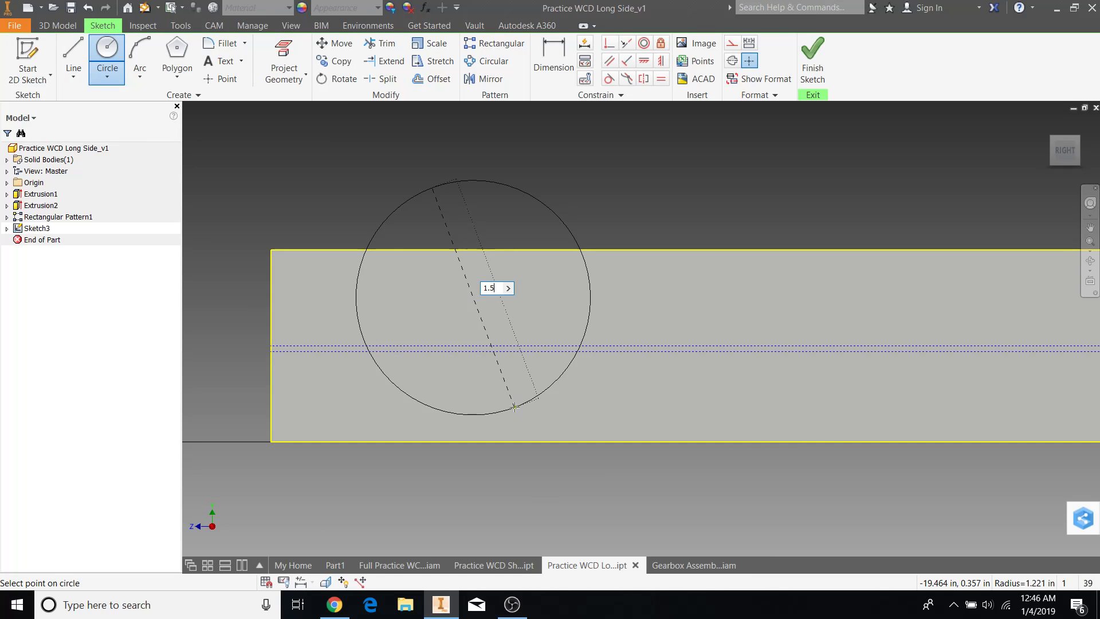
pyautogui.press('Return')
pyautogui.press('Escape')
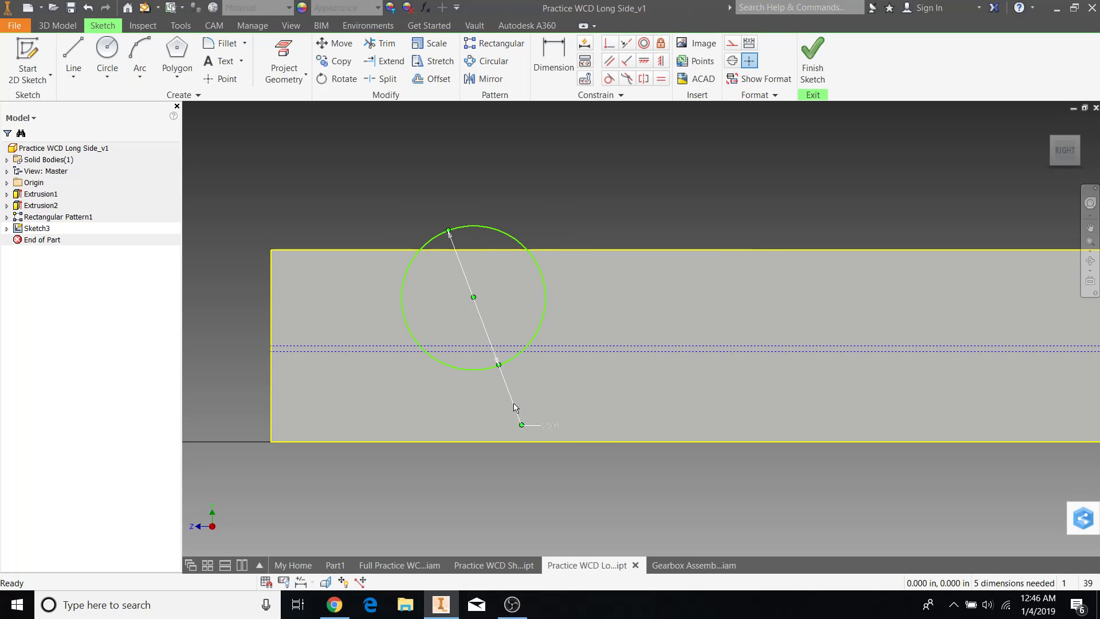
pyautogui.scroll(2, 590, 434)
pyautogui.moveTo(663, 419); pyautogui.dragTo(501, 376, button='middle')
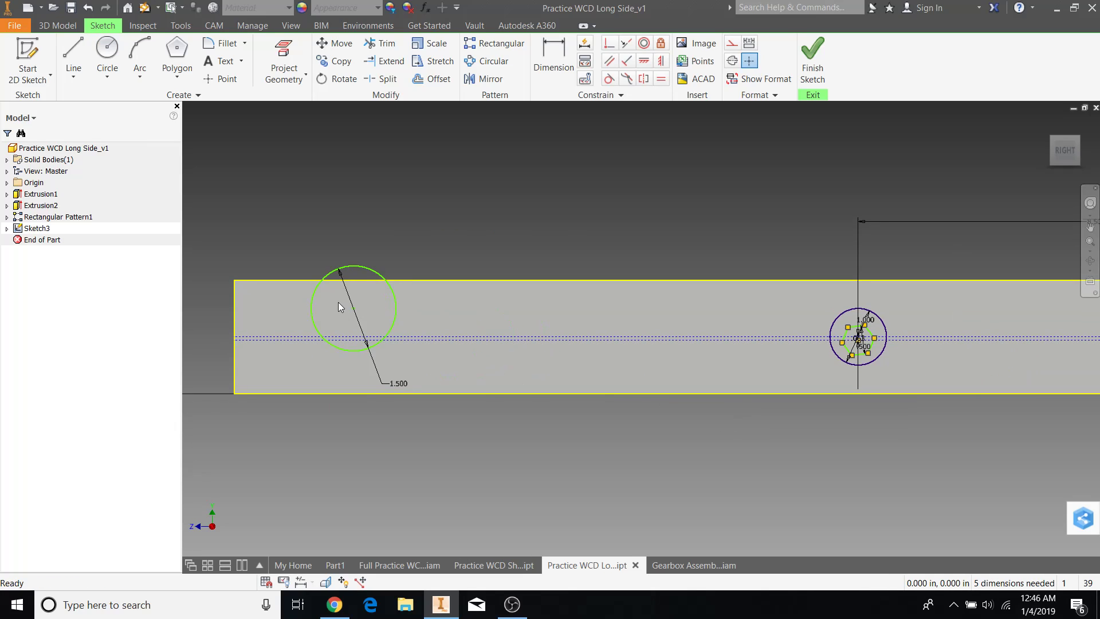
pyautogui.scroll(2, 436, 338)
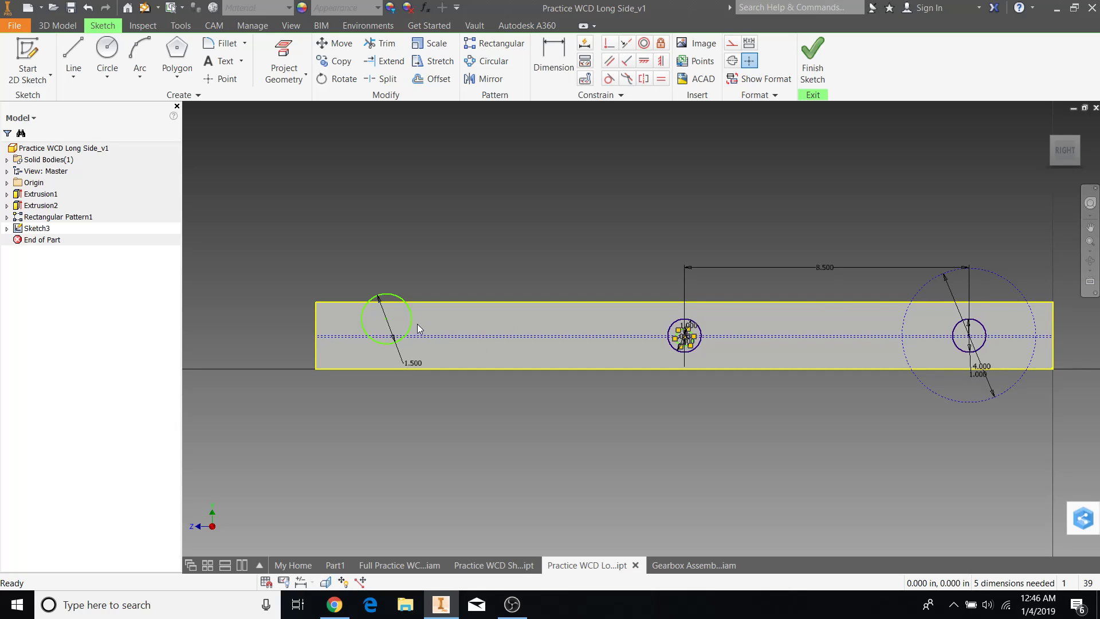
pyautogui.scroll(-5, 499, 343)
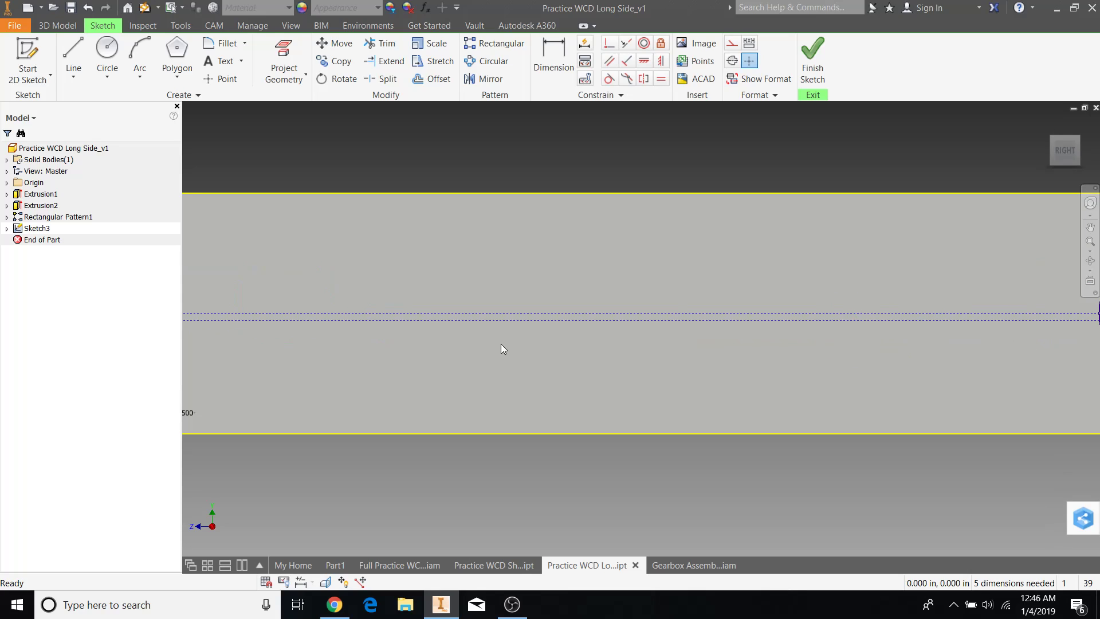
pyautogui.scroll(3, 481, 304)
pyautogui.moveTo(481, 304); pyautogui.dragTo(644, 317, button='middle')
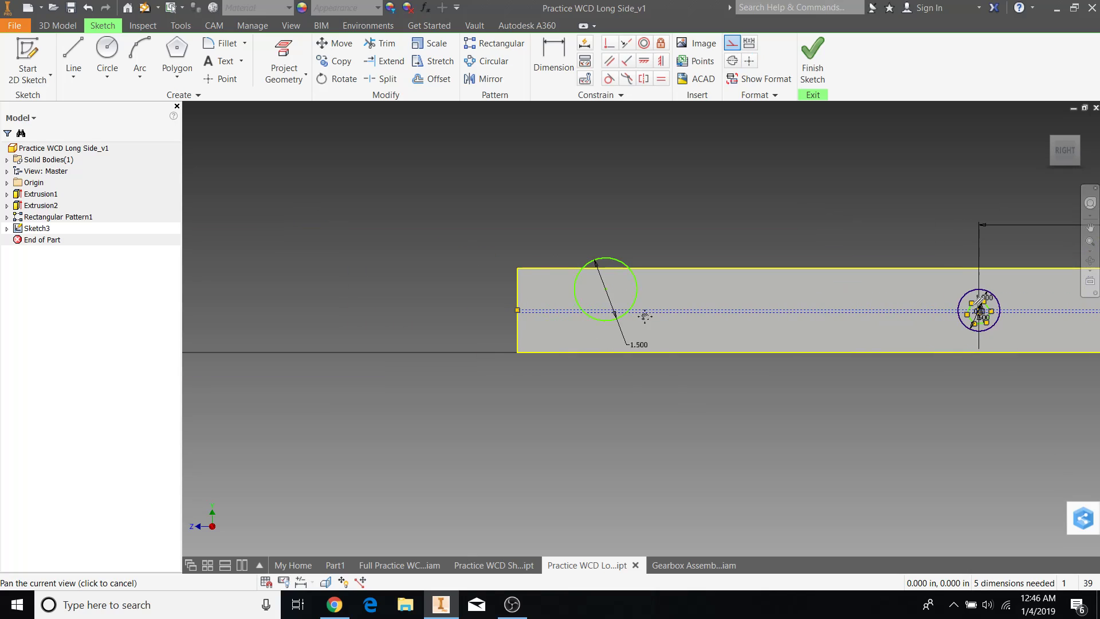
pyautogui.scroll(-4, 511, 325)
pyautogui.scroll(4, 593, 283)
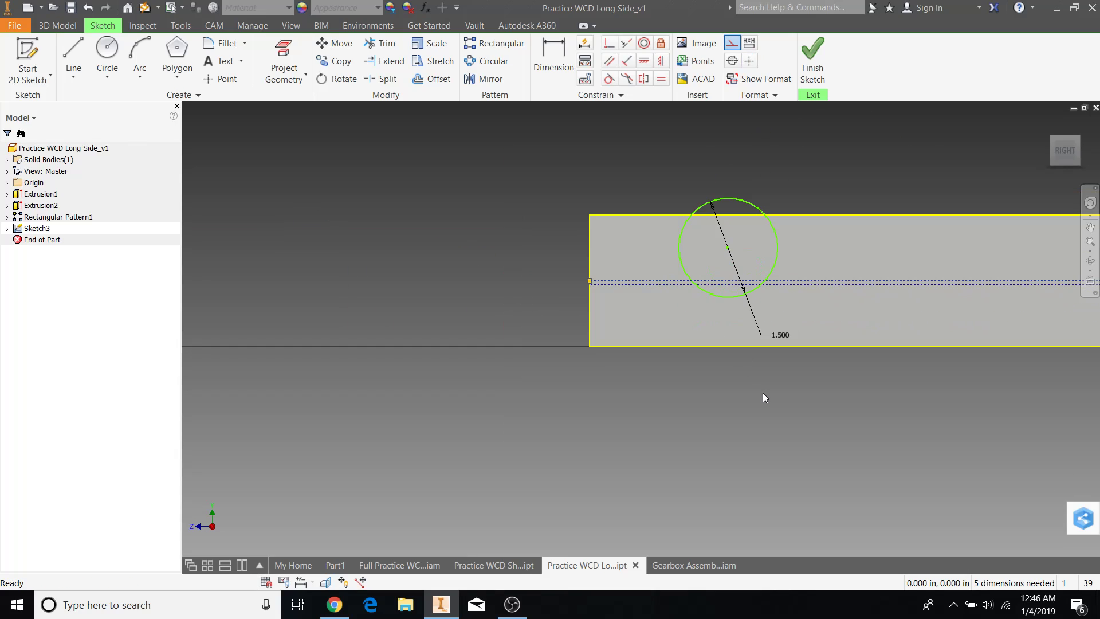
pyautogui.scroll(4, 766, 414)
pyautogui.press('F2')
pyautogui.moveTo(827, 416); pyautogui.dragTo(542, 398)
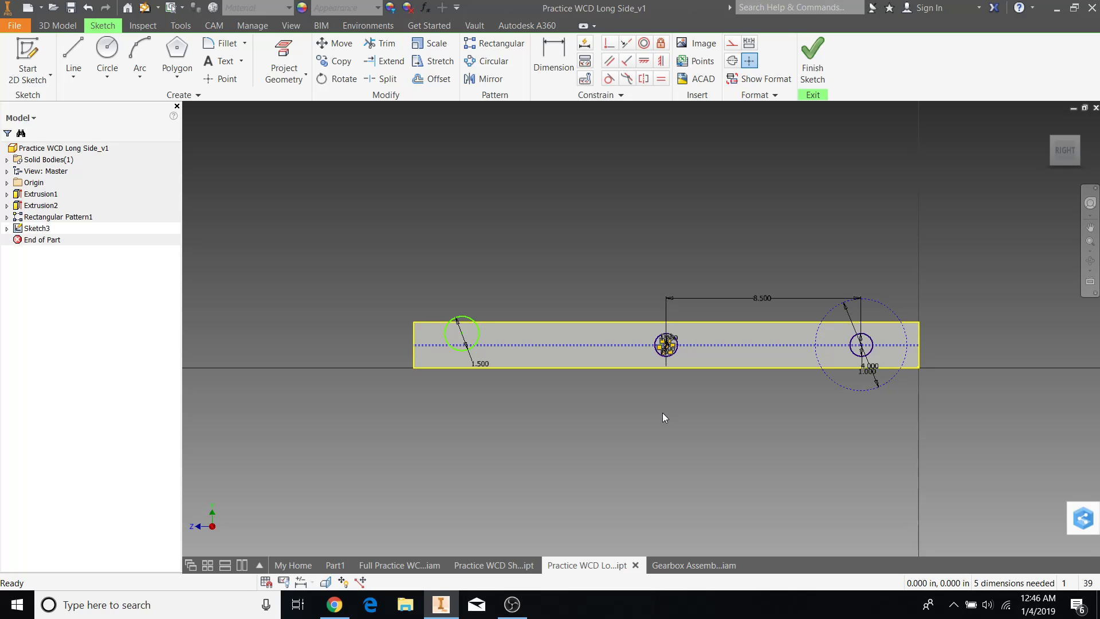
# Offset the upper horizontal construction line upward by 1/16 in and make the new line construction geometry.
pyautogui.scroll(2, 442, 365)
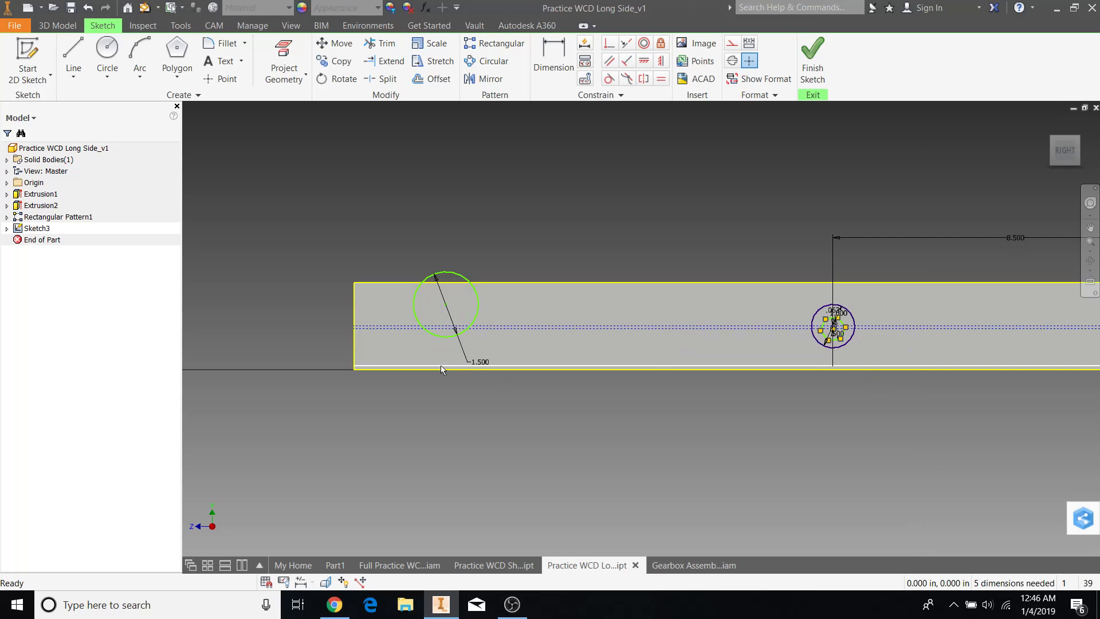
pyautogui.scroll(2, 438, 301)
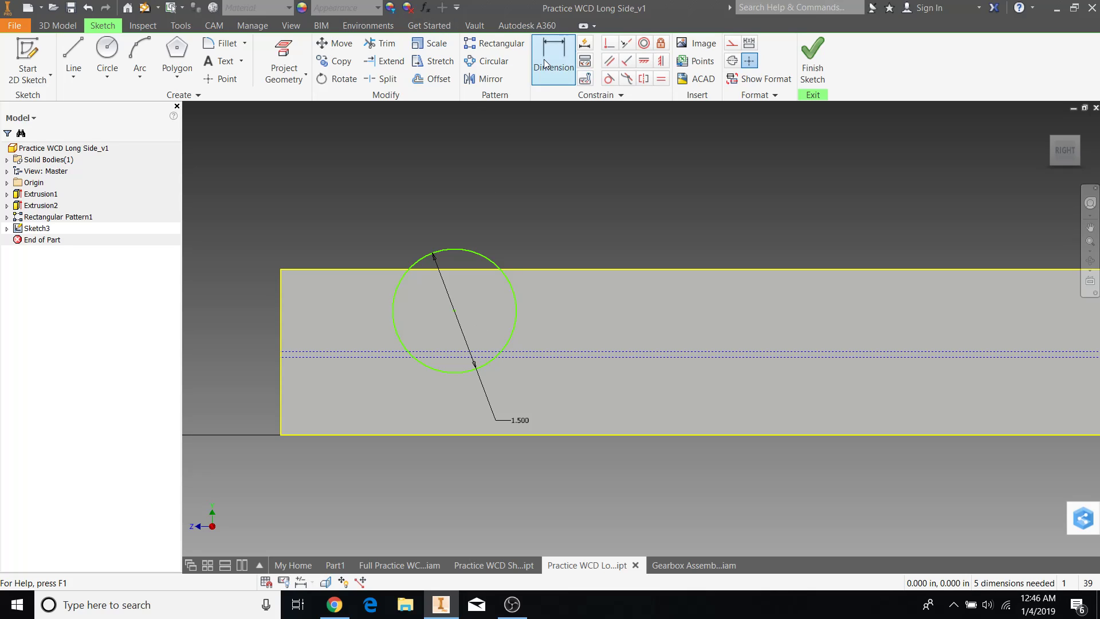
pyautogui.click(431, 78)
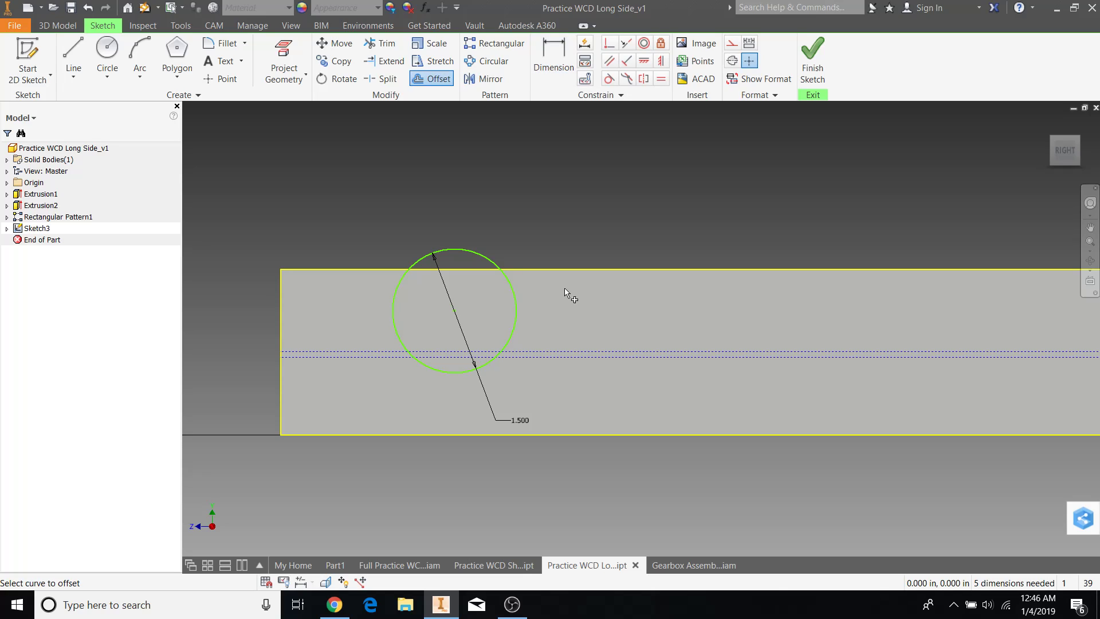
pyautogui.click(569, 353)
pyautogui.write('1')
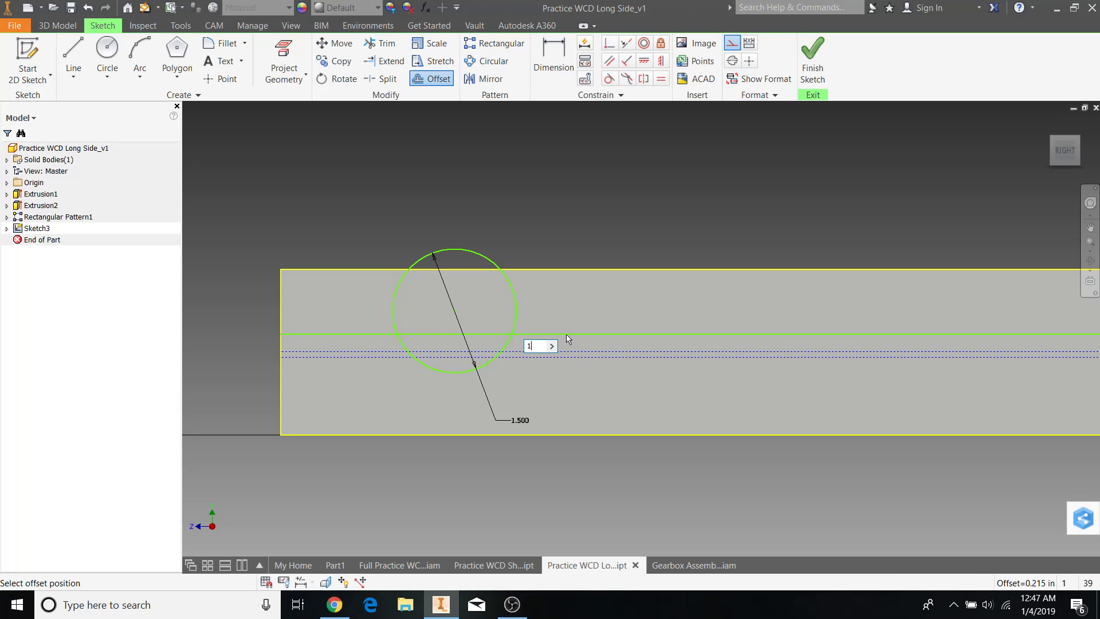
pyautogui.write('/16')
pyautogui.press('Return')
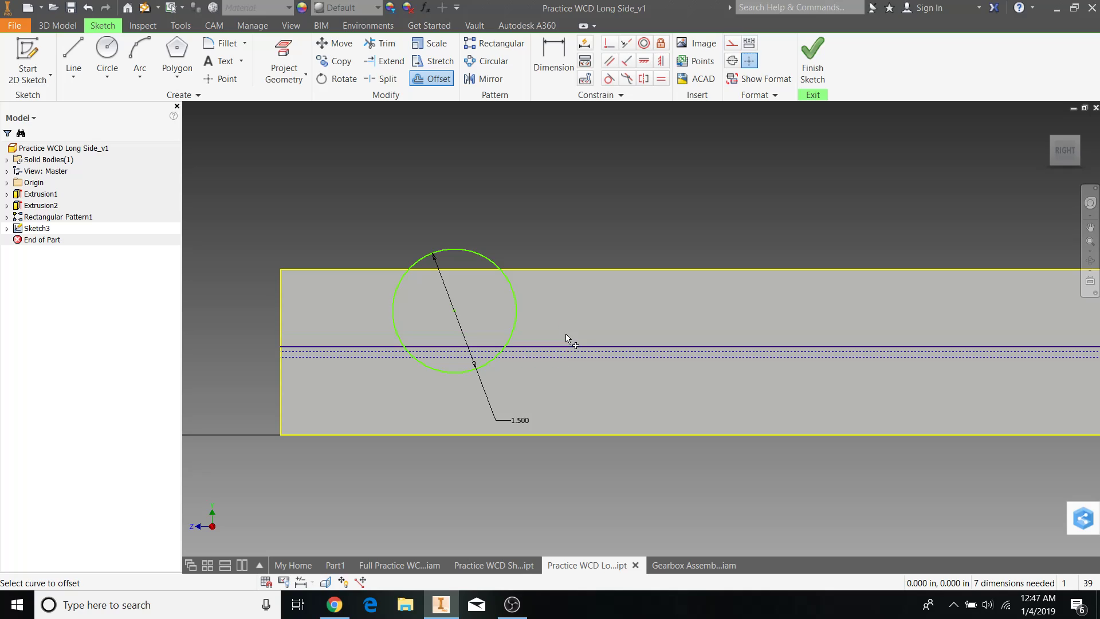
pyautogui.click(731, 43)
pyautogui.click(675, 190)
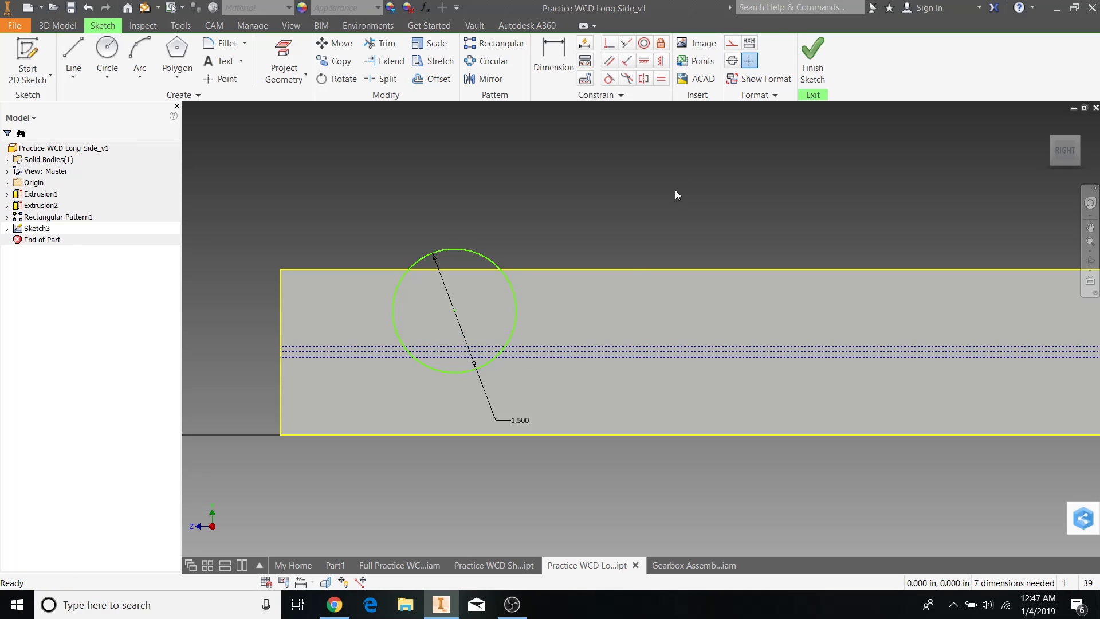
# Move the 1.5 in bearing housing circle so its center lies on the uppermost construction line.
pyautogui.scroll(-2, 674, 190)
pyautogui.moveTo(598, 284); pyautogui.dragTo(511, 300, button='middle')
pyautogui.scroll(2, 456, 287)
pyautogui.moveTo(457, 283); pyautogui.dragTo(467, 320)
pyautogui.press('Escape')
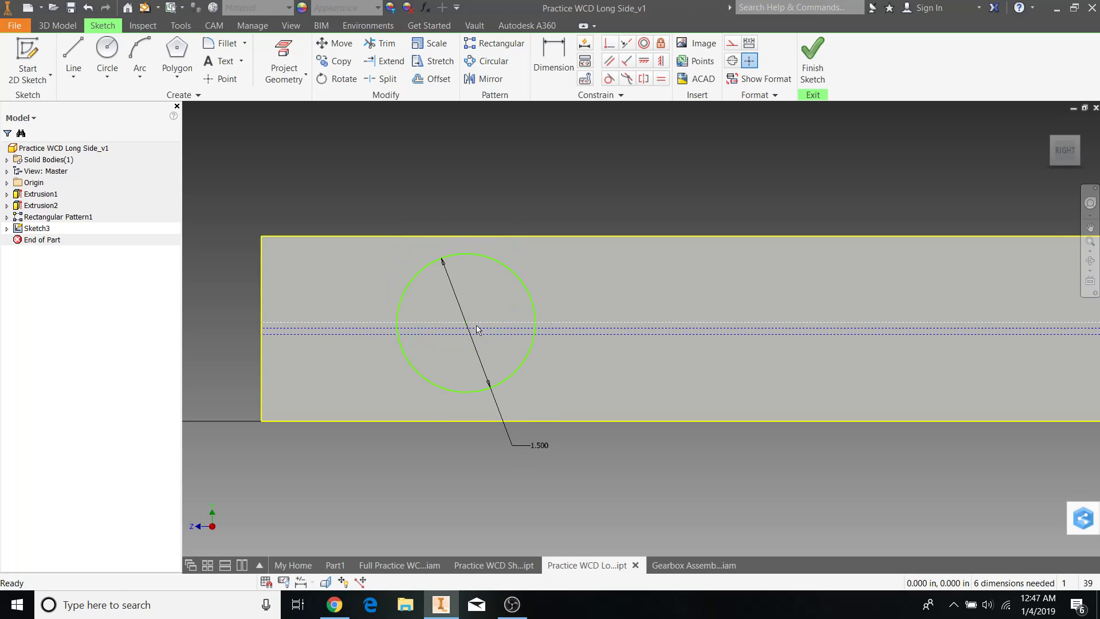
# Examine the positions of the bearing housing circle and the middle axle circle relative to the three construction lines.
pyautogui.scroll(-2, 541, 284)
pyautogui.scroll(-2, 658, 302)
pyautogui.moveTo(659, 301); pyautogui.dragTo(439, 339, button='middle')
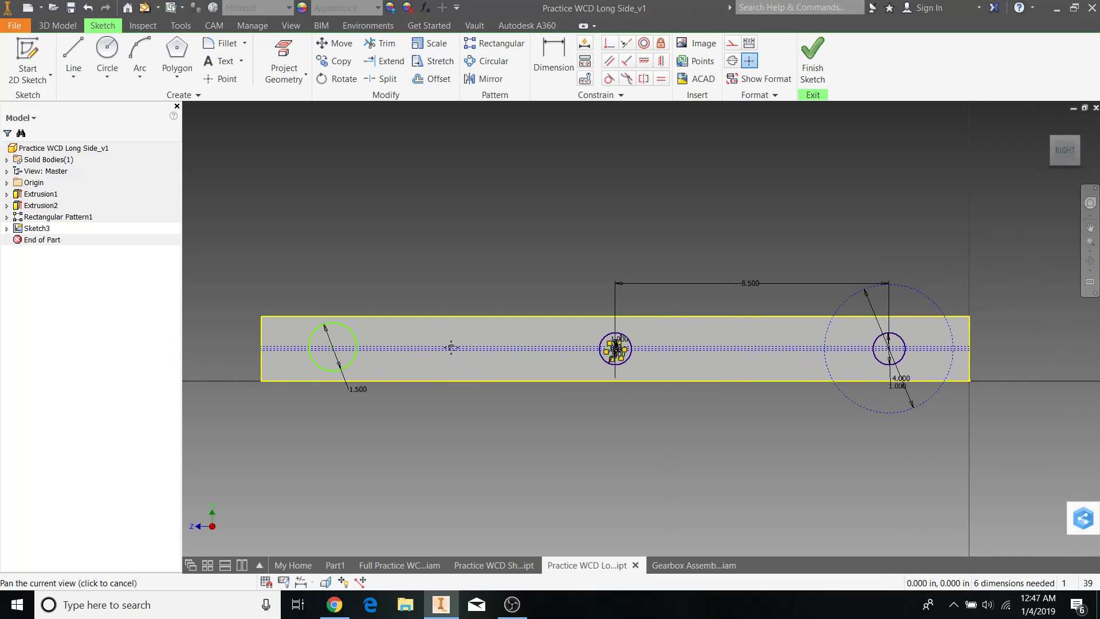
pyautogui.scroll(2, 349, 332)
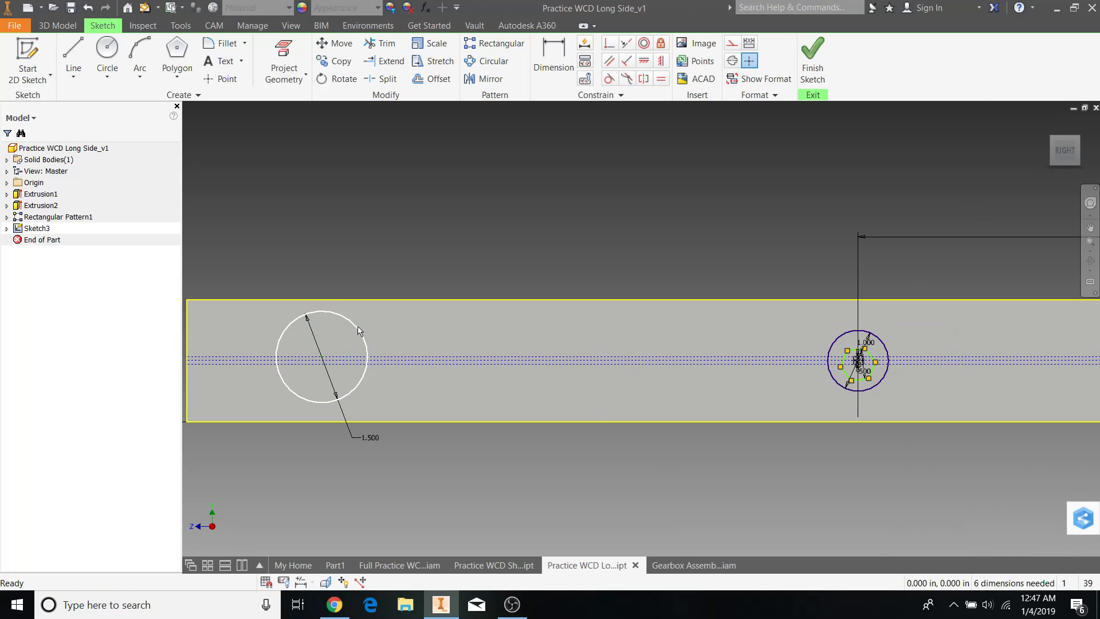
pyautogui.click(358, 327)
pyautogui.click(472, 325)
pyautogui.scroll(-2, 830, 362)
pyautogui.moveTo(851, 373); pyautogui.dragTo(628, 361, button='middle')
pyautogui.scroll(2, 628, 361)
pyautogui.click(630, 363)
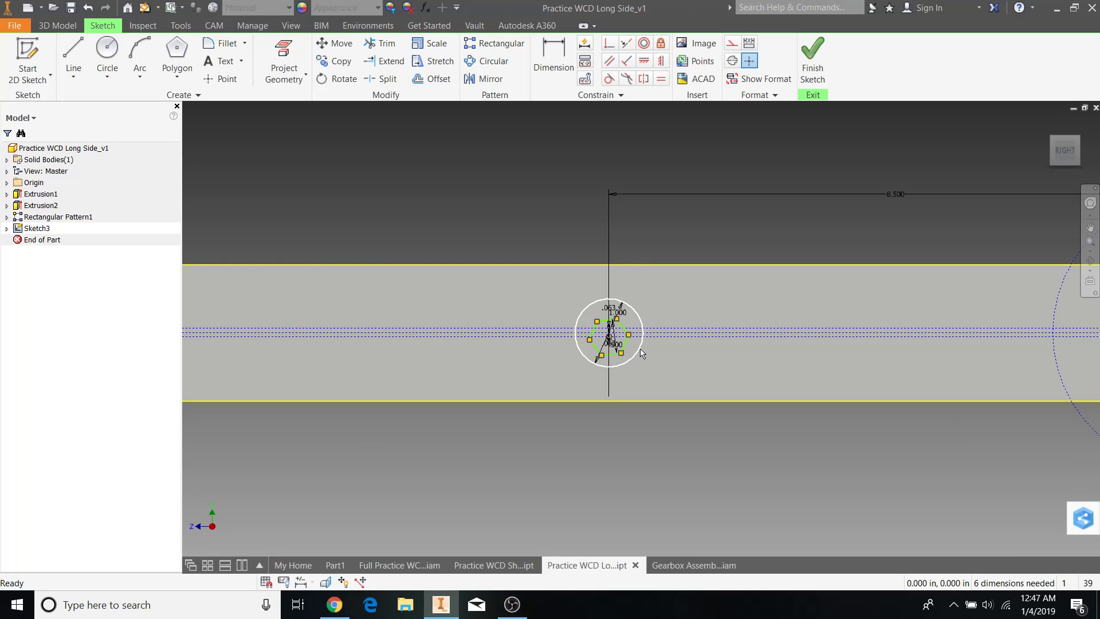
pyautogui.scroll(3, 641, 352)
pyautogui.scroll(-4, 530, 309)
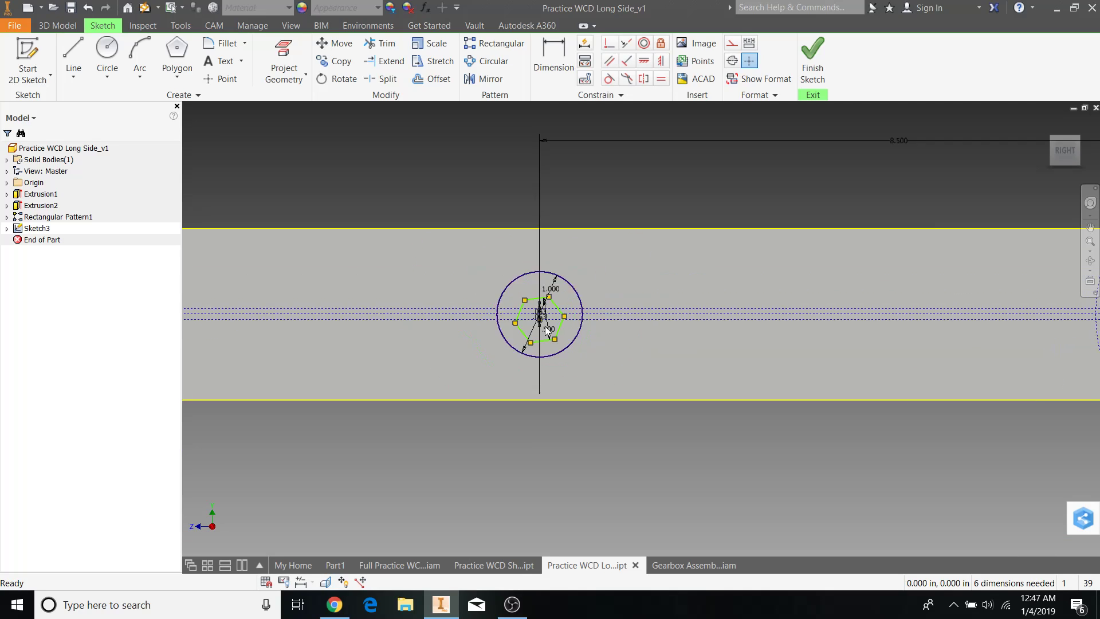
# Sketch a hexagon inside the outer axle circle, centered on the uppermost construction line, and dimension it to 0.5 in.
pyautogui.moveTo(1025, 340); pyautogui.dragTo(748, 339, button='middle')
pyautogui.scroll(3, 746, 338)
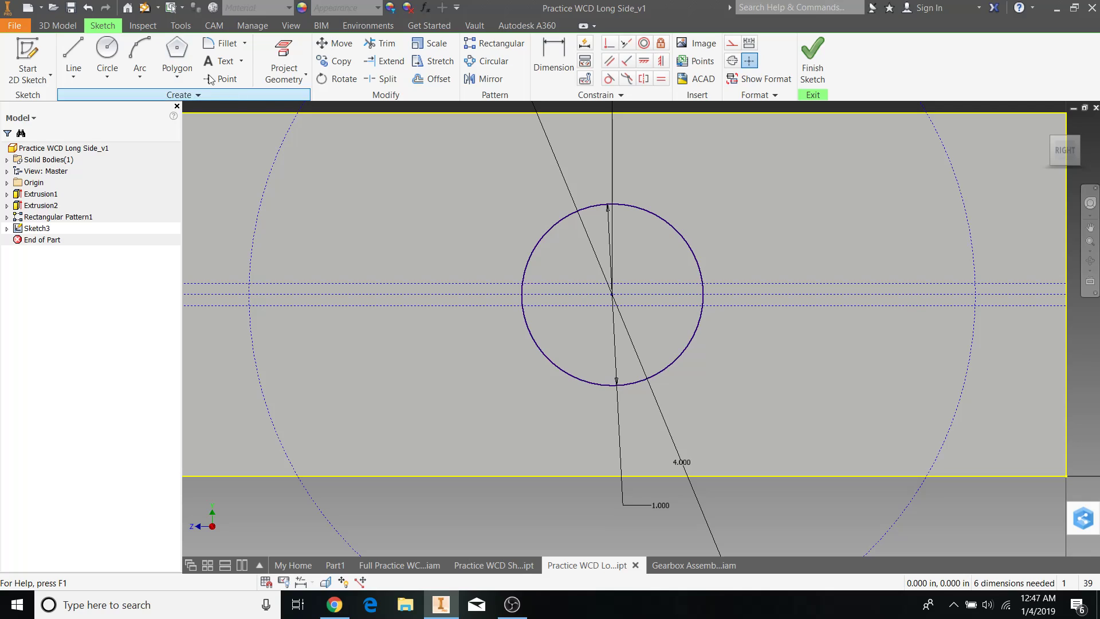
pyautogui.click(177, 57)
pyautogui.click(612, 283)
pyautogui.click(650, 283)
pyautogui.press('d')
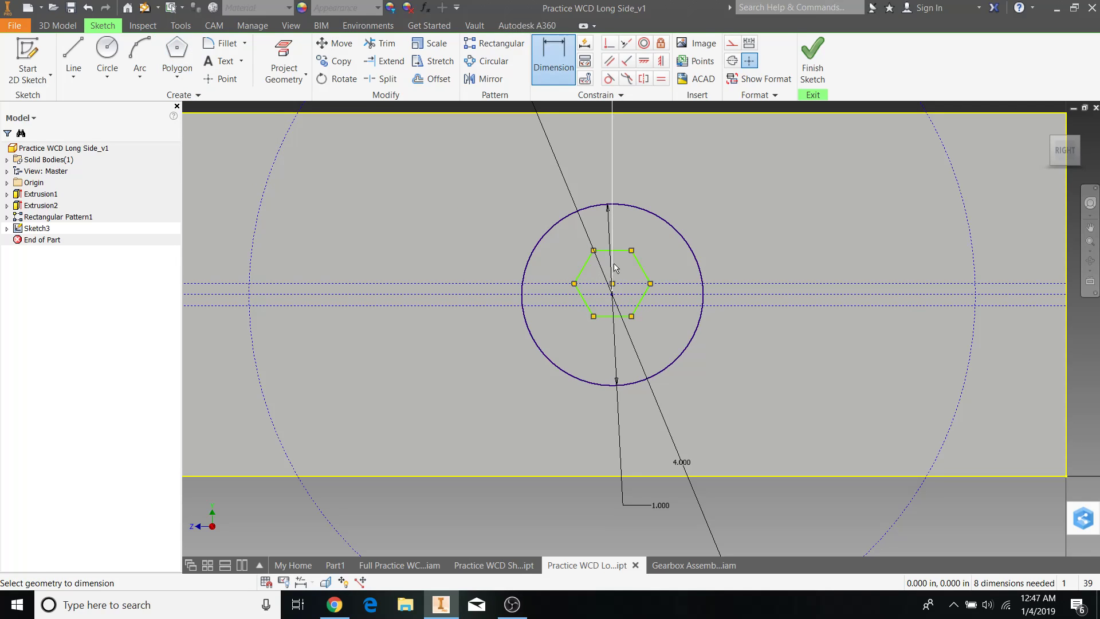
pyautogui.click(623, 314)
pyautogui.write('0.5')
pyautogui.press('Return')
pyautogui.scroll(-5, 811, 326)
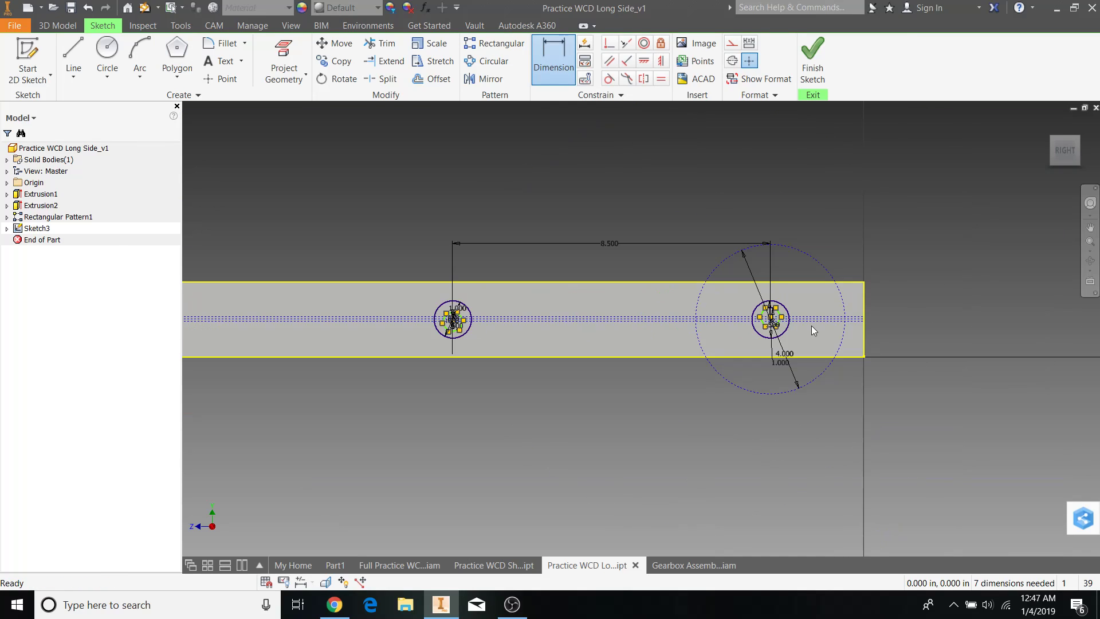
pyautogui.press('Escape')
# Dimension the horizontal distance between the bearing housing circle and the middle axle circle to 8.5 in.
pyautogui.moveTo(339, 363)
pyautogui.mouseDown(button='middle')
pyautogui.moveTo(692, 314)
pyautogui.moveTo(741, 331)
pyautogui.moveTo(553, 326)
pyautogui.mouseUp(button='middle')
pyautogui.scroll(4, 591, 295)
pyautogui.scroll(-4, 592, 295)
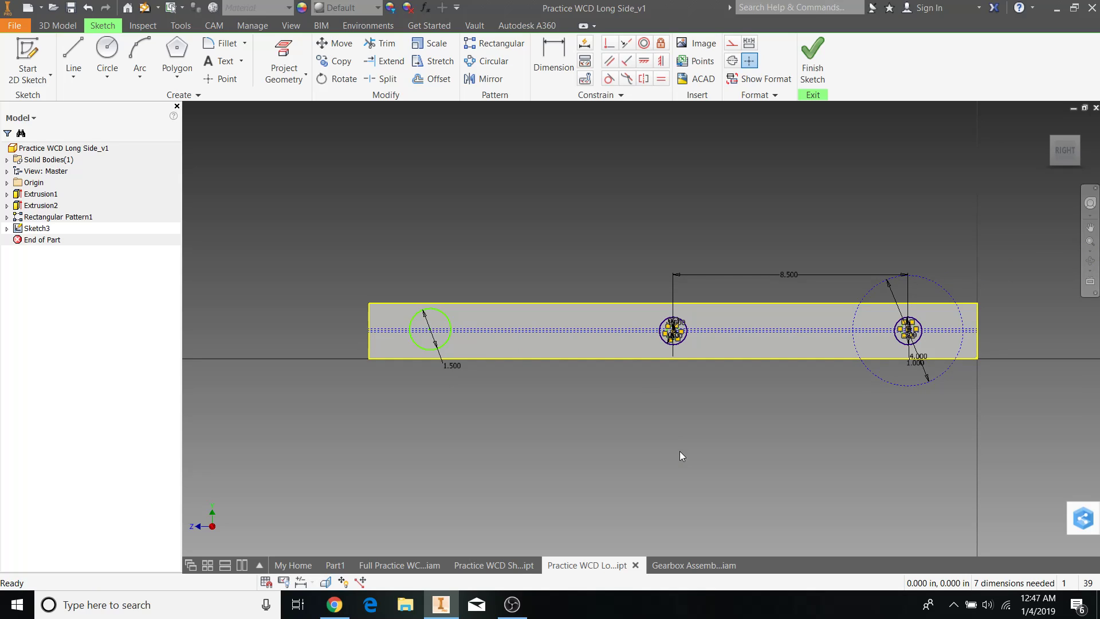
pyautogui.click(802, 274)
pyautogui.click(562, 67)
pyautogui.click(447, 320)
pyautogui.click(673, 330)
pyautogui.click(553, 262)
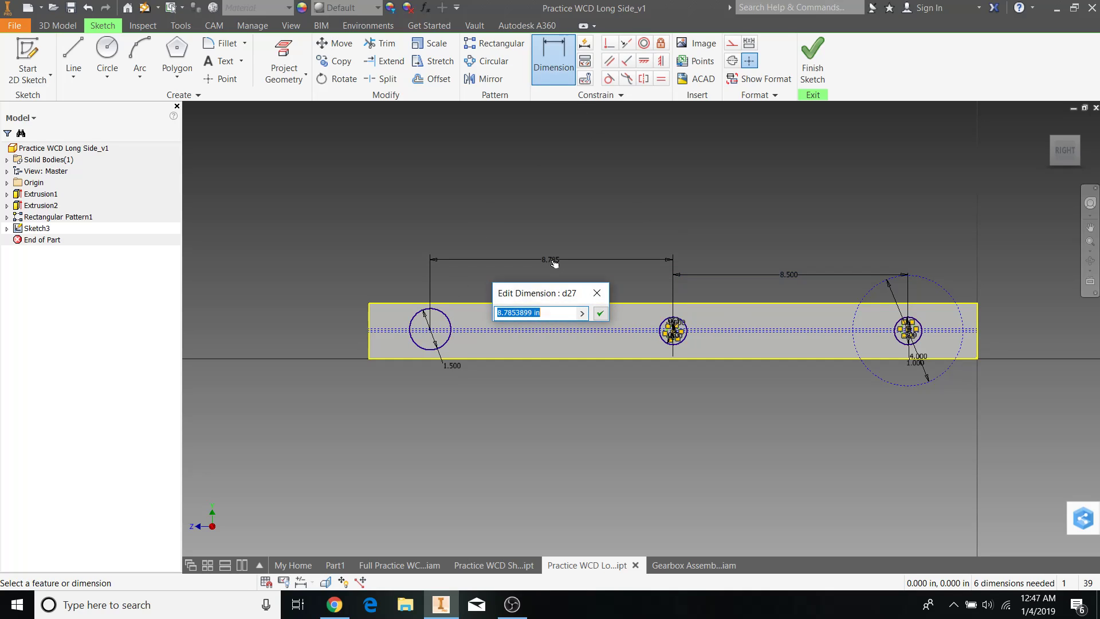
pyautogui.write('8.')
pyautogui.press('Return')
pyautogui.press('Escape')
pyautogui.moveTo(616, 199); pyautogui.dragTo(552, 195, button='middle')
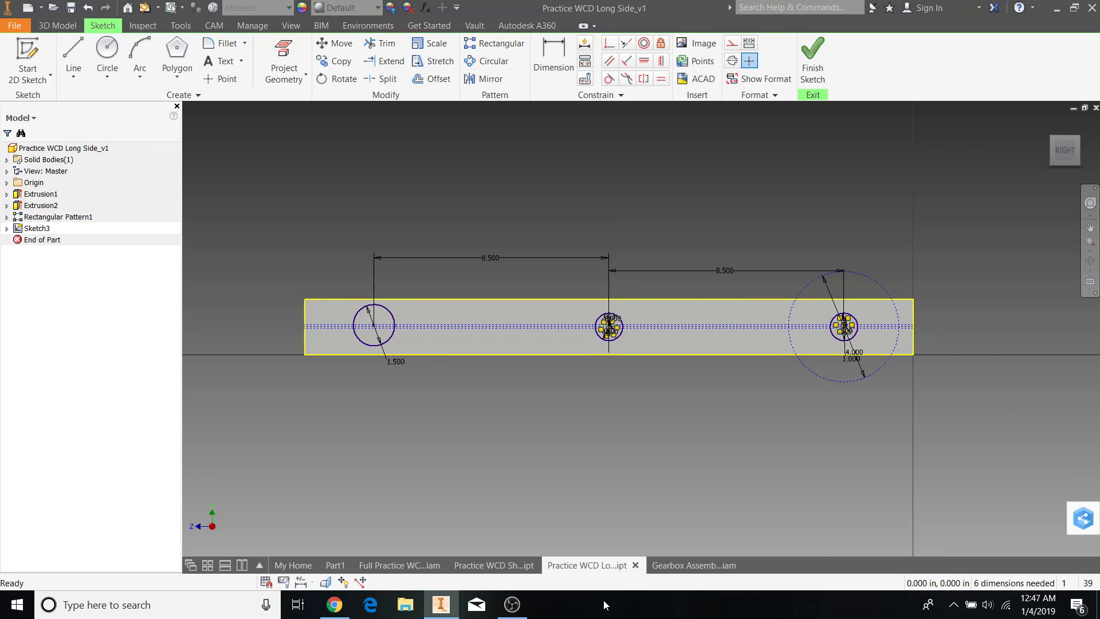
# Return to the full WCD assembly and rotate the tensioning cam beside the middle bearing block.
pyautogui.click(494, 568)
pyautogui.click(411, 569)
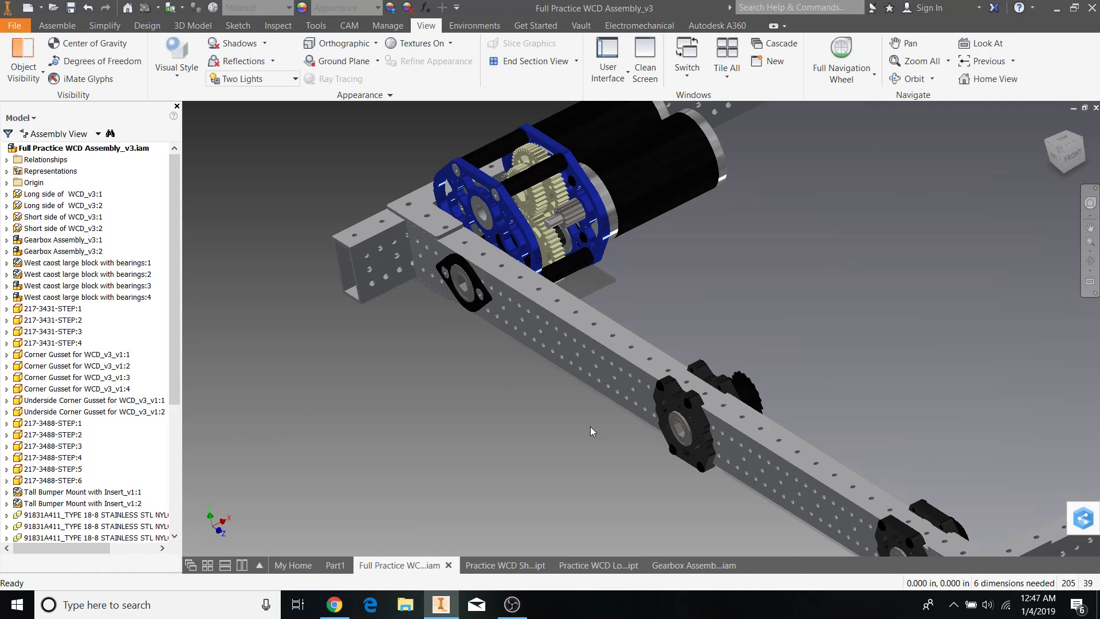
pyautogui.scroll(-3, 799, 417)
pyautogui.keyDown('shift'); pyautogui.moveTo(792, 412); pyautogui.dragTo(494, 383, button='middle'); pyautogui.keyUp('shift')
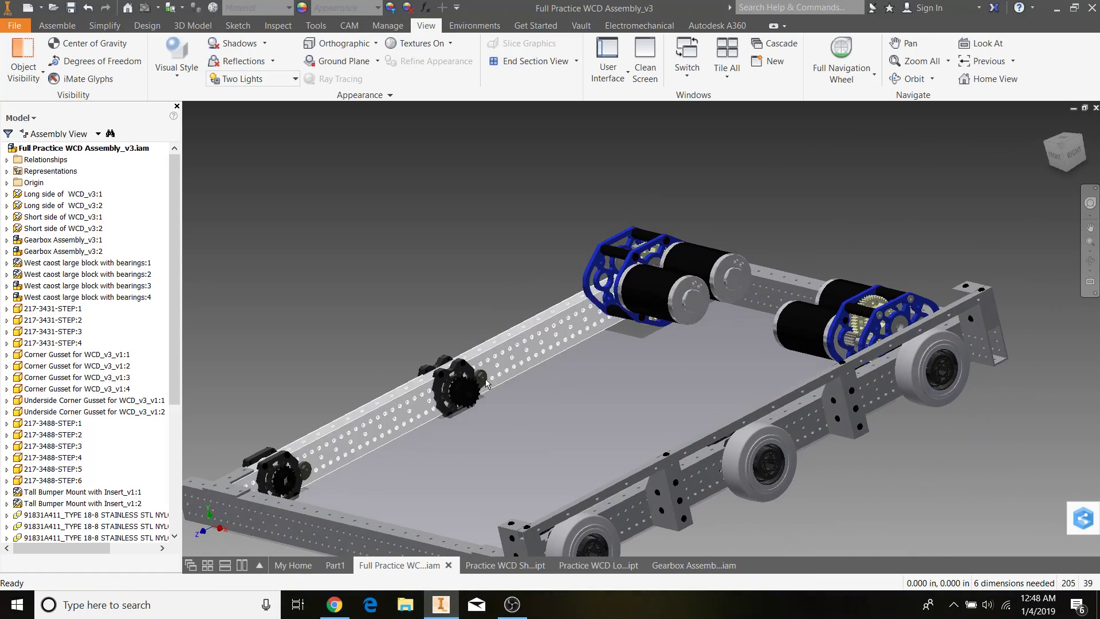
pyautogui.scroll(6, 490, 383)
pyautogui.moveTo(567, 364); pyautogui.dragTo(756, 307, button='middle')
pyautogui.keyDown('shift'); pyautogui.moveTo(756, 307); pyautogui.dragTo(676, 258, button='middle'); pyautogui.keyUp('shift')
pyautogui.moveTo(675, 300); pyautogui.dragTo(590, 240)
pyautogui.moveTo(497, 232); pyautogui.dragTo(619, 269, button='middle')
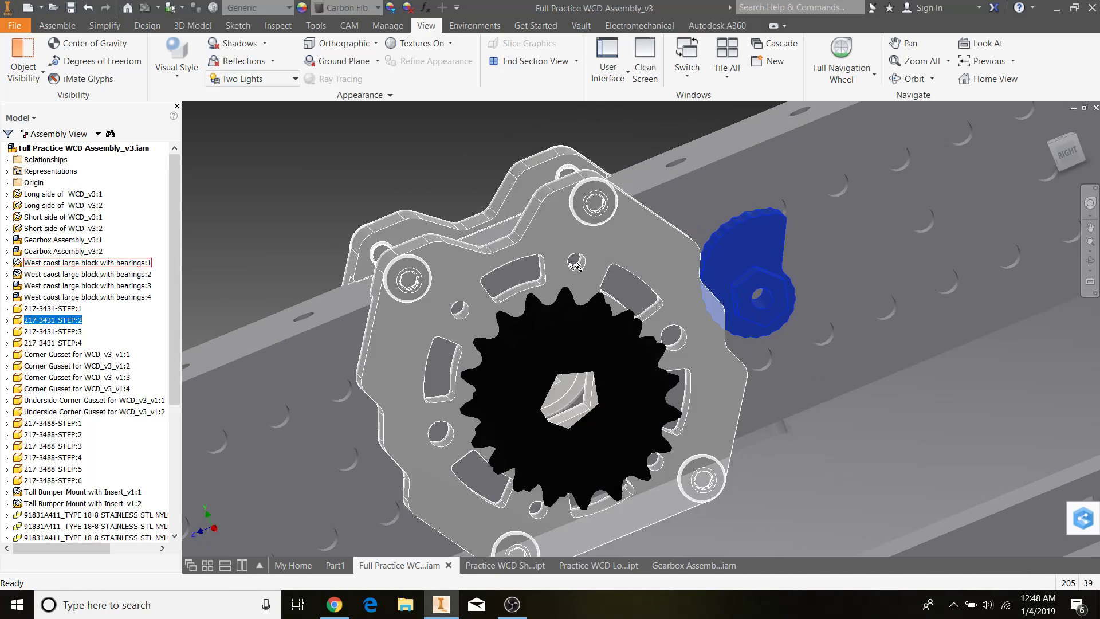
# Examine how the middle West Coast bearing block sits around the long side and next to its cam.
pyautogui.scroll(4, 617, 270)
pyautogui.click(556, 256)
pyautogui.scroll(-6, 600, 280)
pyautogui.click(582, 189)
pyautogui.keyDown('shift'); pyautogui.moveTo(582, 189); pyautogui.dragTo(633, 251, button='middle'); pyautogui.keyUp('shift')
pyautogui.click(619, 270)
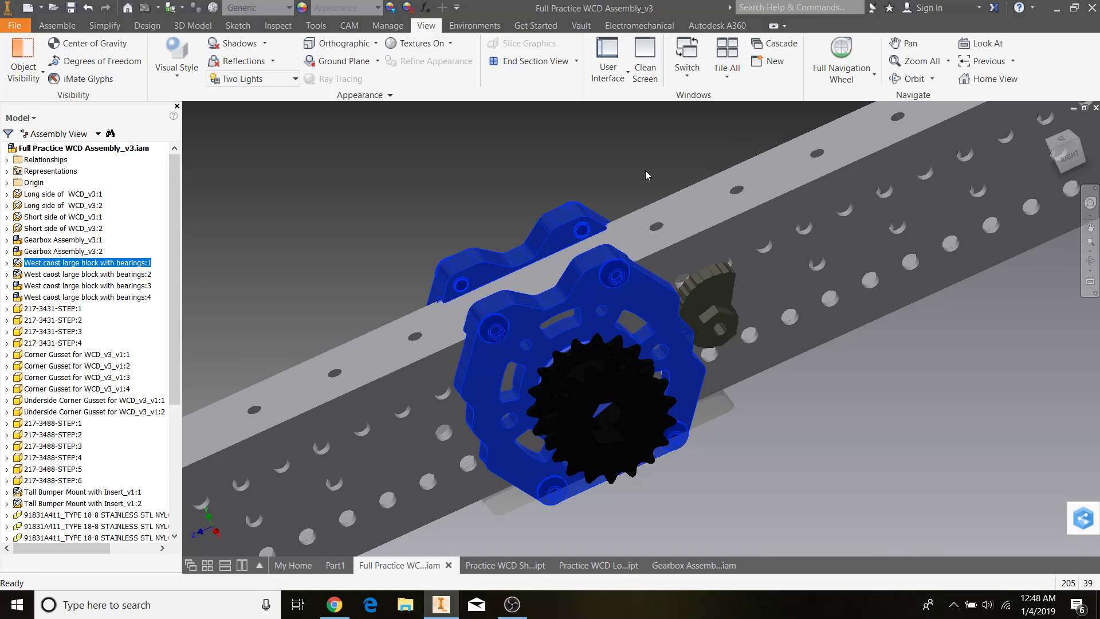
pyautogui.click(640, 165)
pyautogui.moveTo(589, 186)
pyautogui.keyDown('shift'); pyautogui.mouseDown(button='middle')
pyautogui.moveTo(602, 201)
pyautogui.moveTo(602, 190)
pyautogui.mouseUp(button='middle'); pyautogui.keyUp('shift')
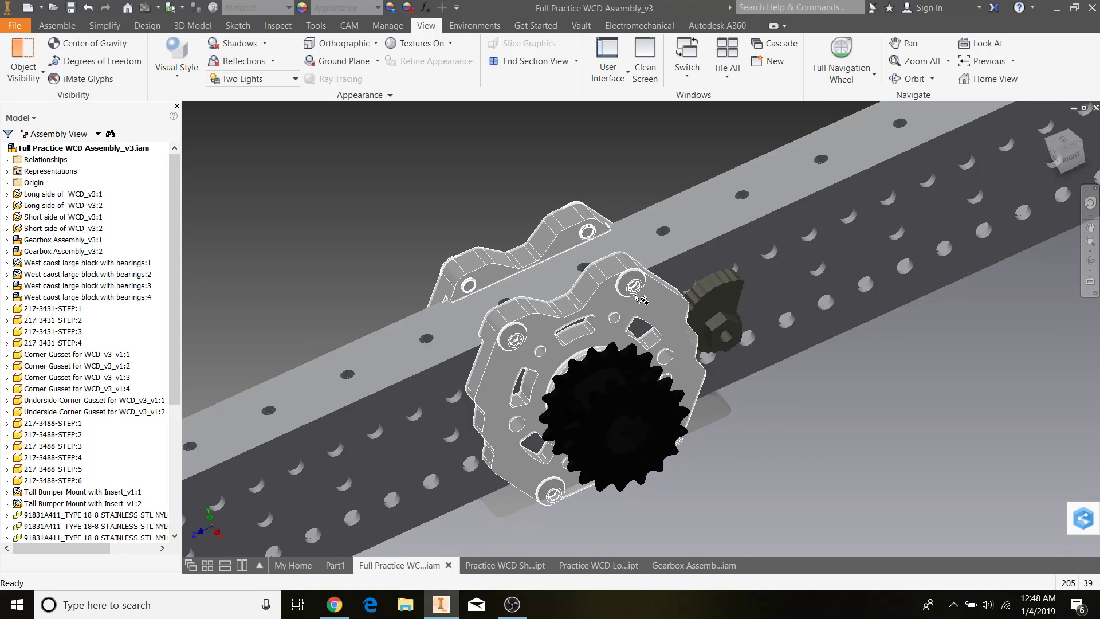
pyautogui.scroll(3, 632, 293)
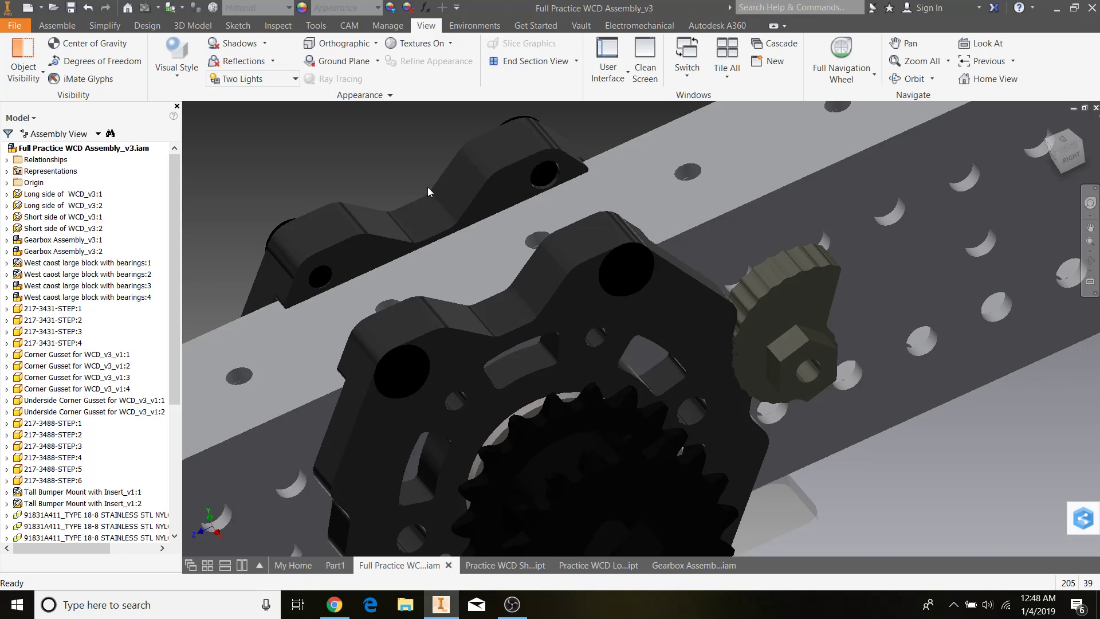
pyautogui.scroll(-5, 427, 190)
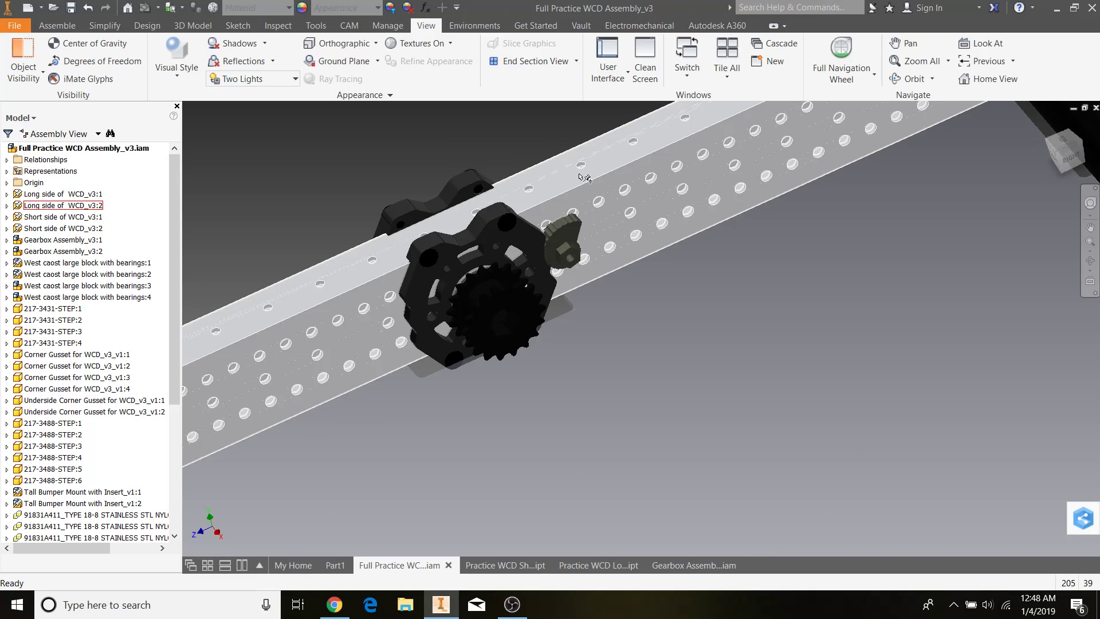
# Rotate the 217-3431-STEP cam against the middle bearing block and inspect its hex head and contact edge up close.
pyautogui.click(550, 246)
pyautogui.moveTo(643, 288); pyautogui.dragTo(567, 293)
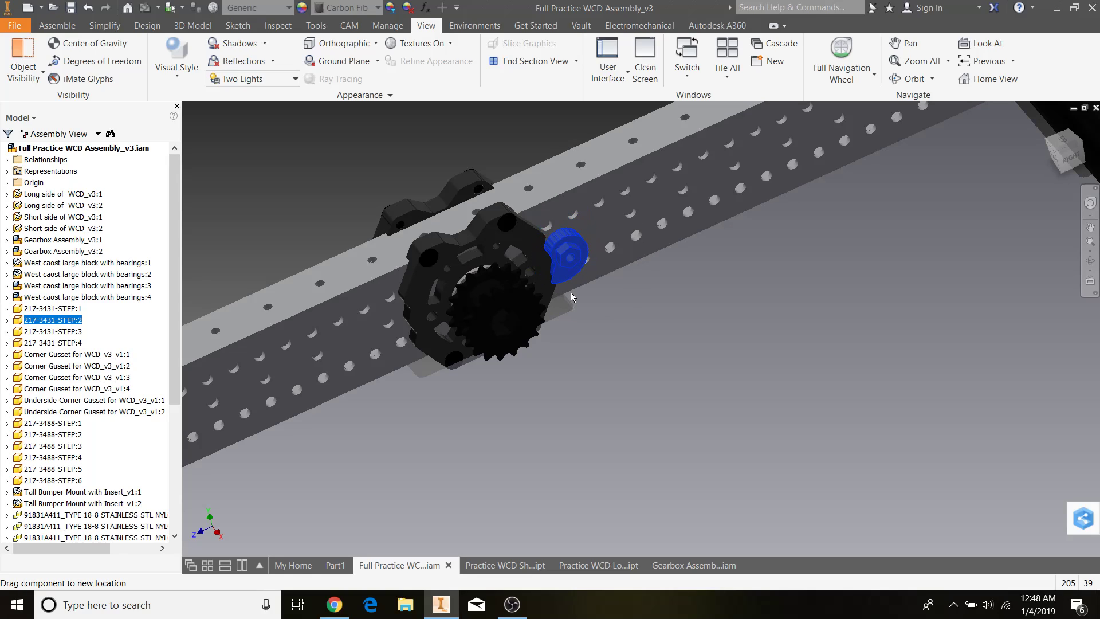
pyautogui.click(505, 109)
pyautogui.keyDown('shift'); pyautogui.moveTo(567, 259); pyautogui.dragTo(549, 232, button='middle'); pyautogui.keyUp('shift')
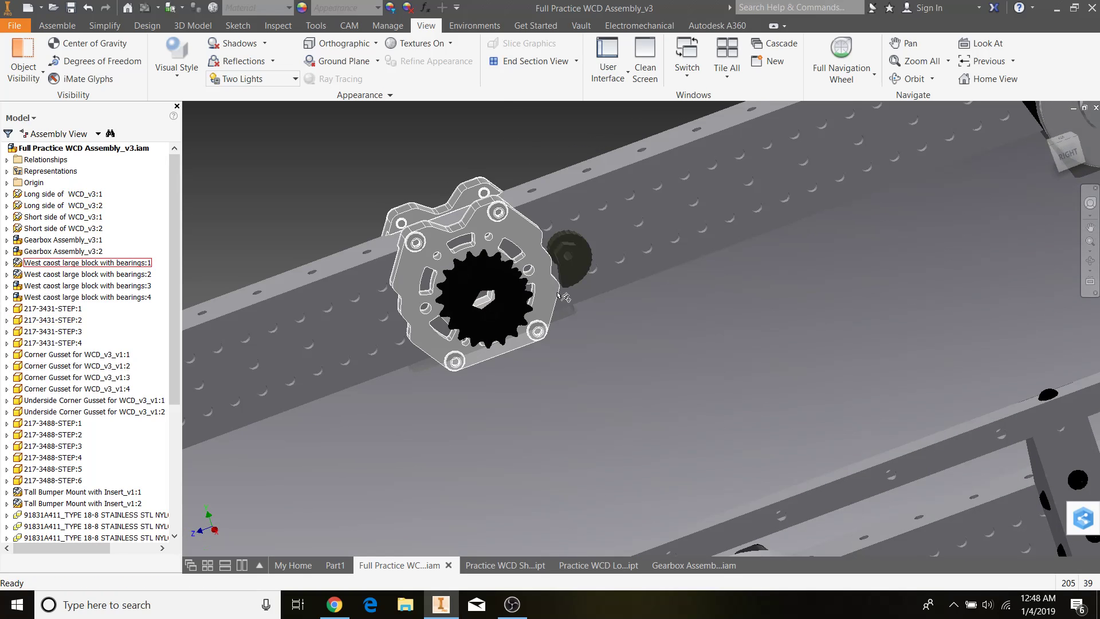
pyautogui.scroll(3, 483, 263)
pyautogui.scroll(2, 638, 244)
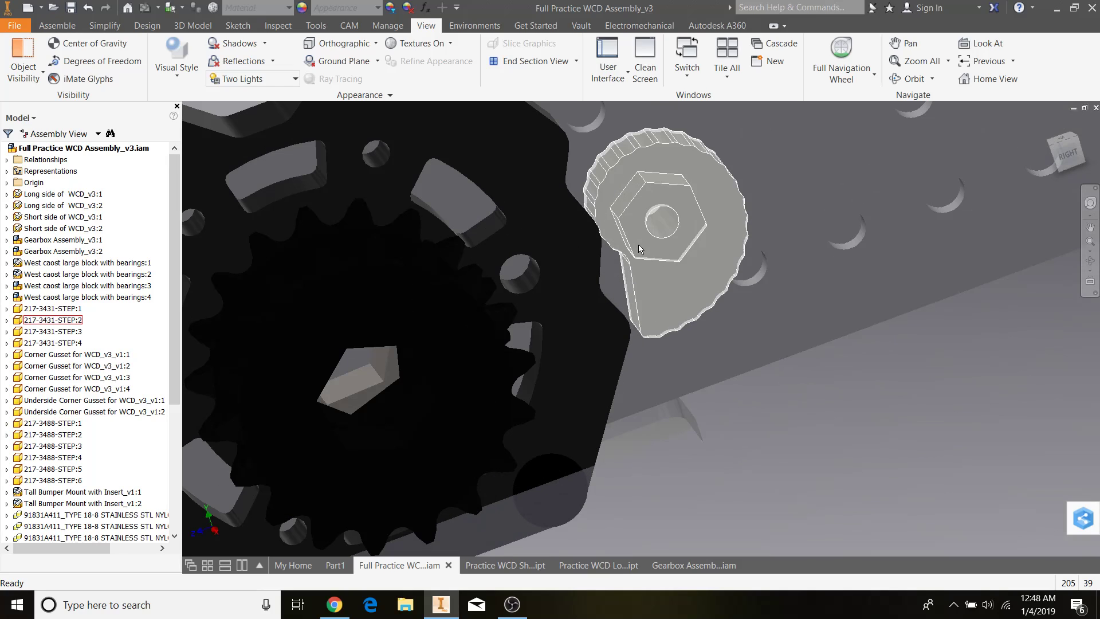
pyautogui.scroll(2, 635, 245)
pyautogui.click(681, 271)
pyautogui.moveTo(678, 269); pyautogui.dragTo(685, 265)
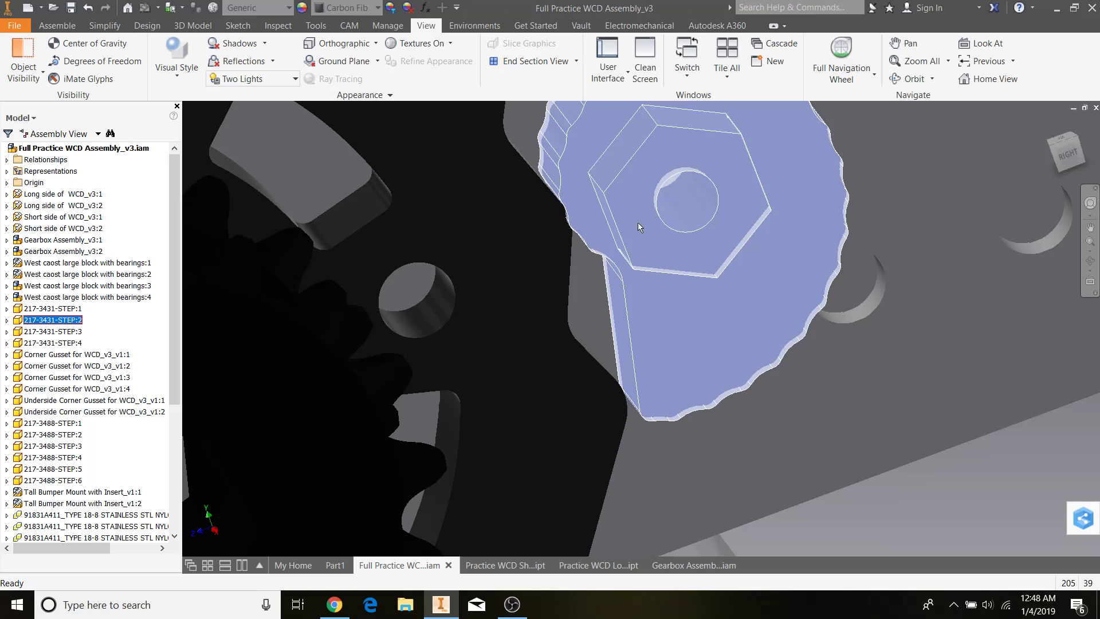
# Check the axle circles in the long side sketch, and return to the middle block's cam and sprocket in the full assembly.
pyautogui.scroll(-5, 638, 222)
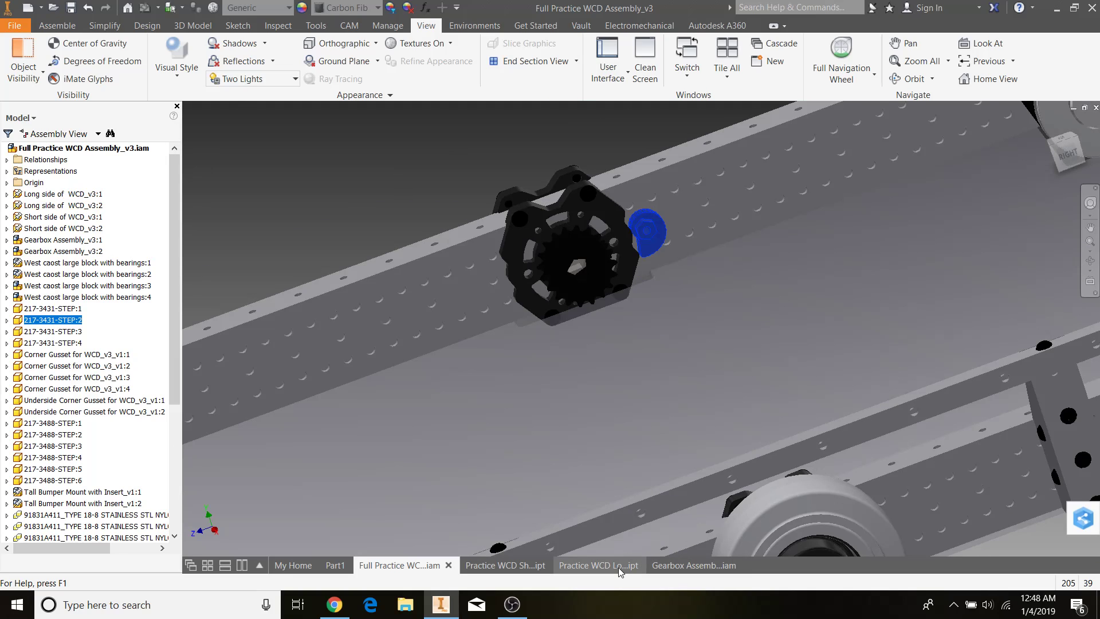
pyautogui.click(618, 567)
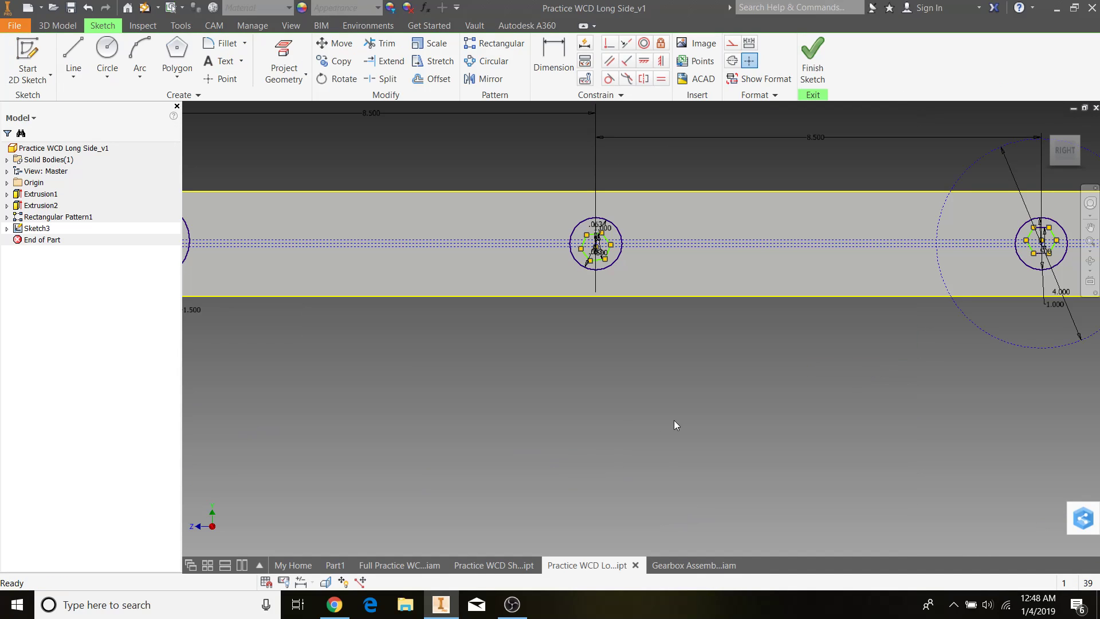
pyautogui.click(419, 565)
pyautogui.scroll(5, 667, 326)
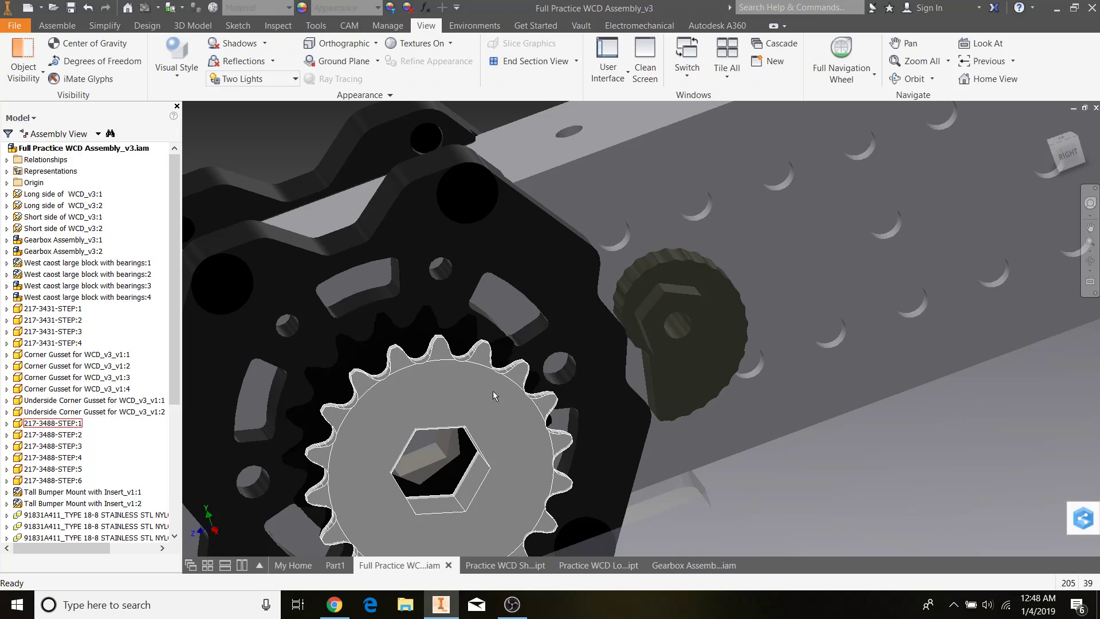
# Switch to the browser and look through the Clamping Bearing Blocks page on the VEXpro site.
pyautogui.click(334, 604)
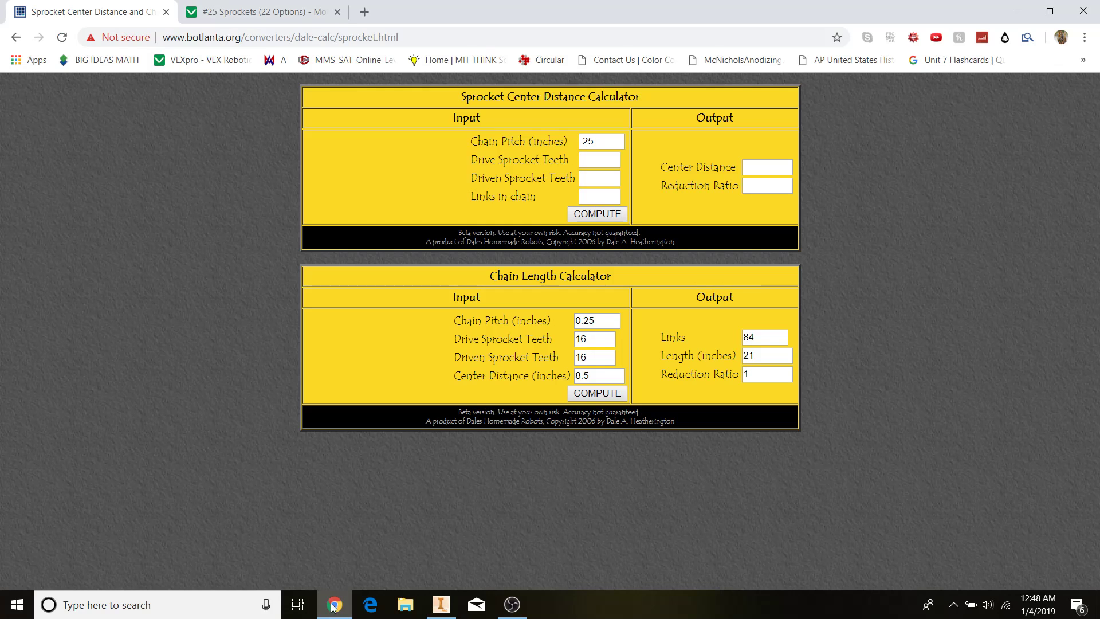
pyautogui.click(222, 7)
pyautogui.moveTo(423, 107)
pyautogui.moveTo(375, 102)
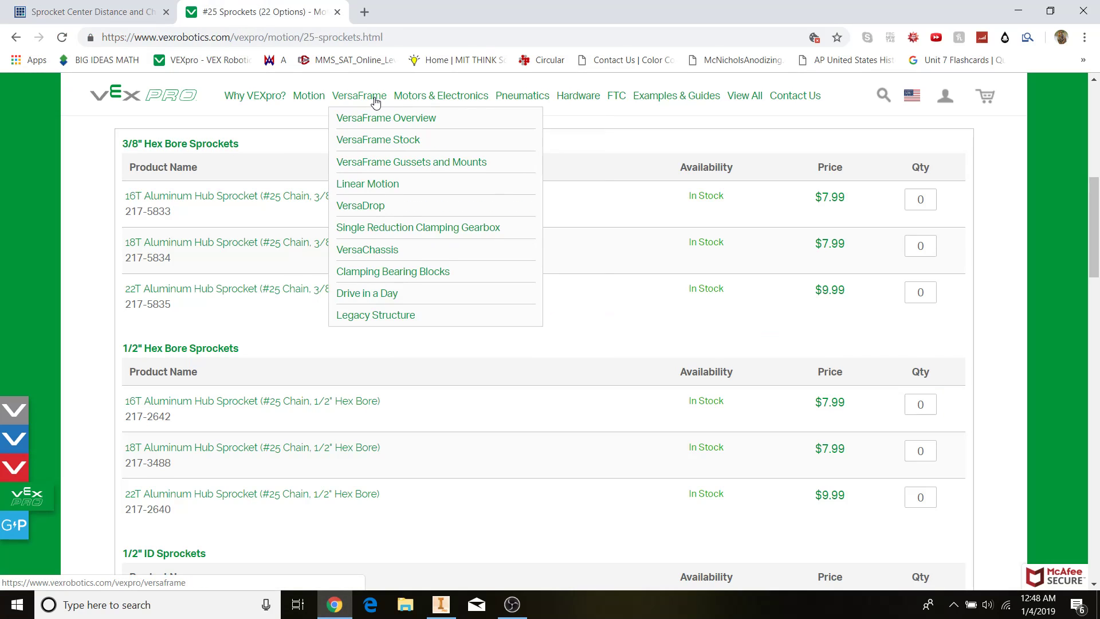
pyautogui.click(371, 272)
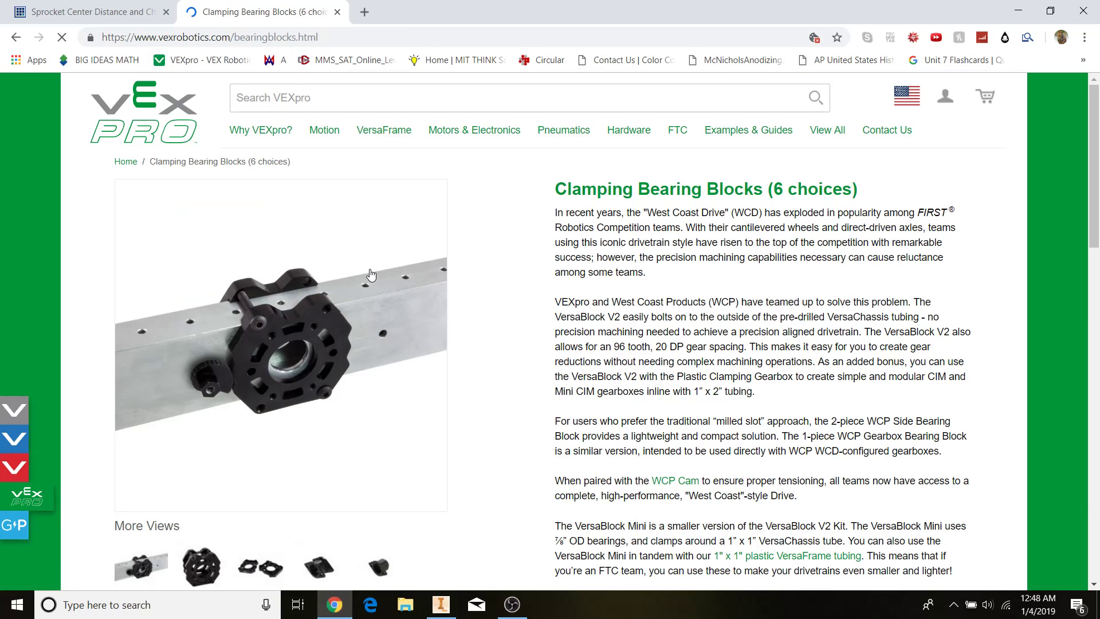
pyautogui.scroll(-10, 372, 281)
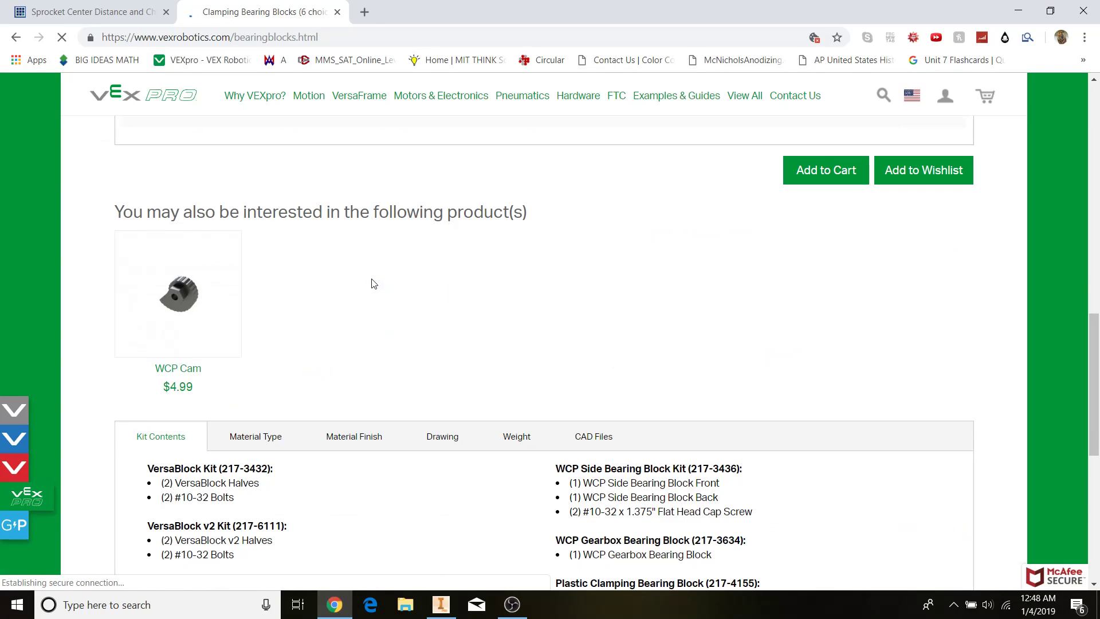
pyautogui.scroll(8, 371, 283)
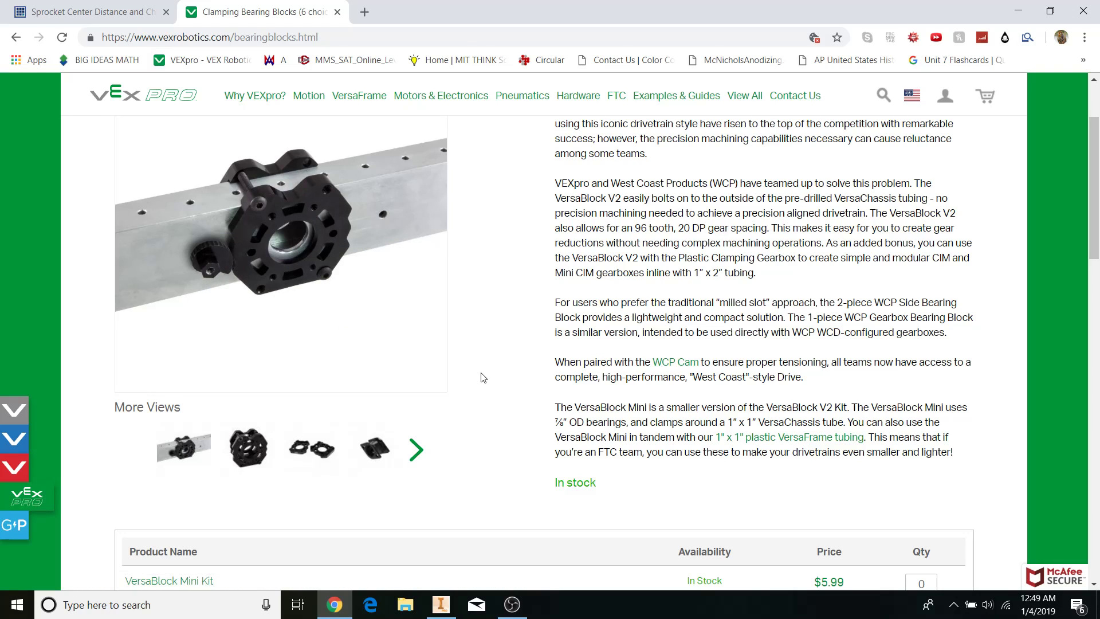
# Open the bearing block product drawings and look up the minimum cam hole spacing in the WCP Cam & VersaBlock layout.
pyautogui.scroll(-10, 479, 376)
pyautogui.scroll(-8, 514, 421)
pyautogui.scroll(4, 514, 422)
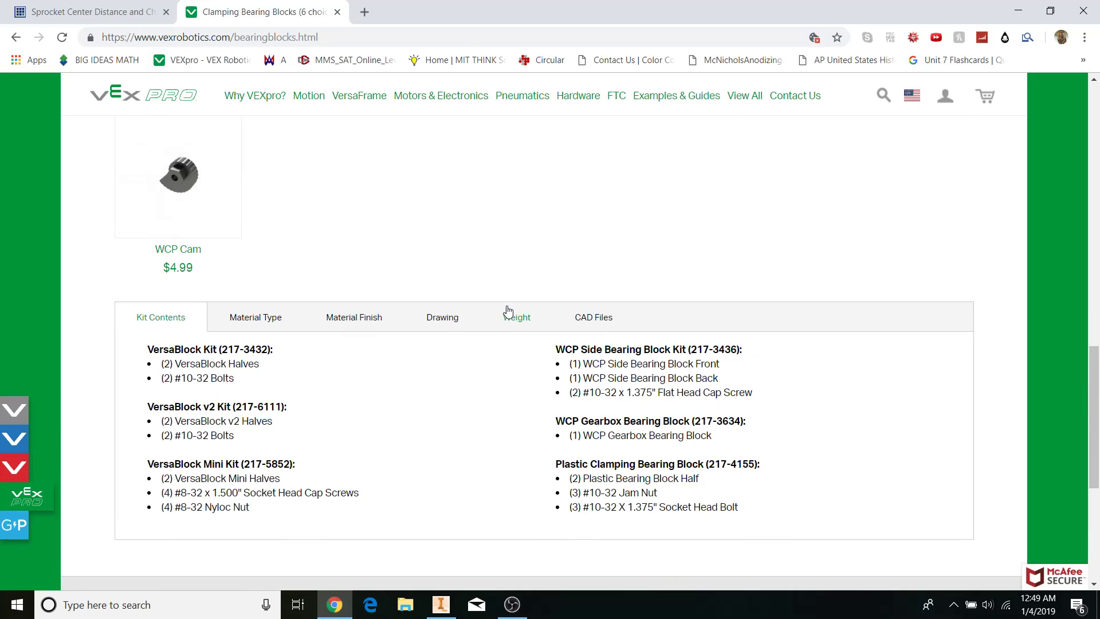
pyautogui.click(431, 315)
pyautogui.scroll(-2, 661, 302)
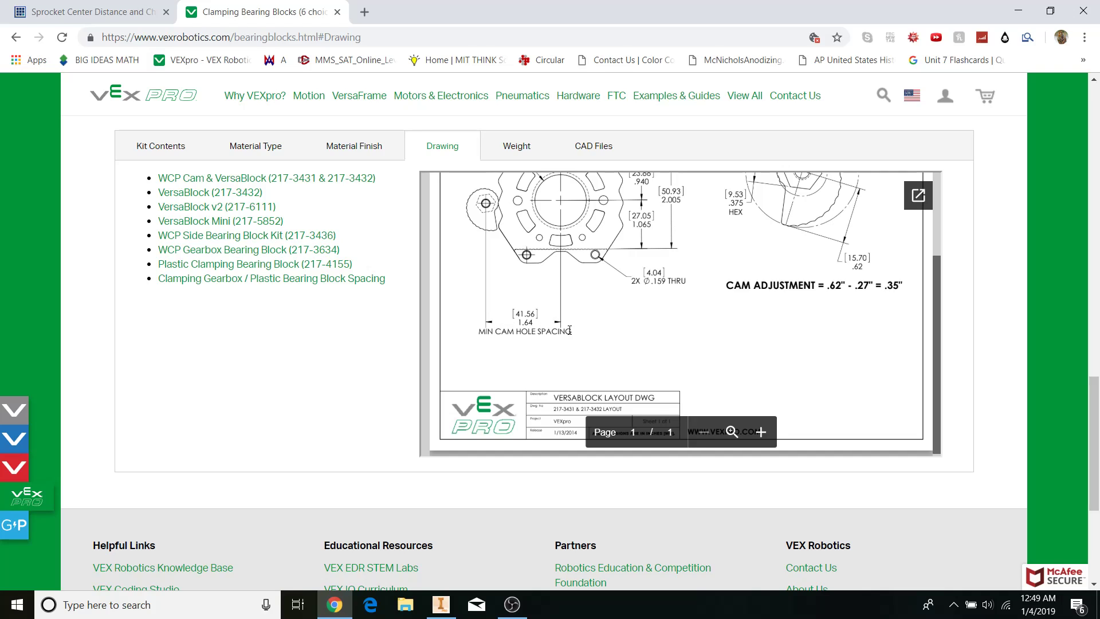
pyautogui.moveTo(572, 331); pyautogui.dragTo(519, 331)
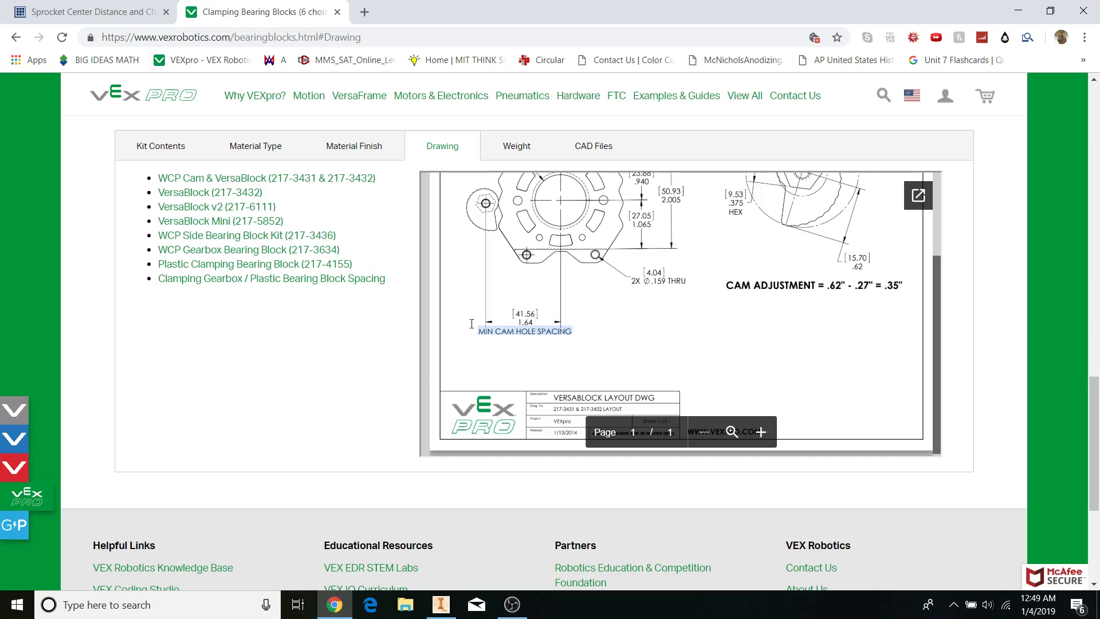
# Check the middle axle circle in the long side sketch, and look up the cam's thread size in the VersaBlock drawing.
pyautogui.click(441, 605)
pyautogui.click(493, 565)
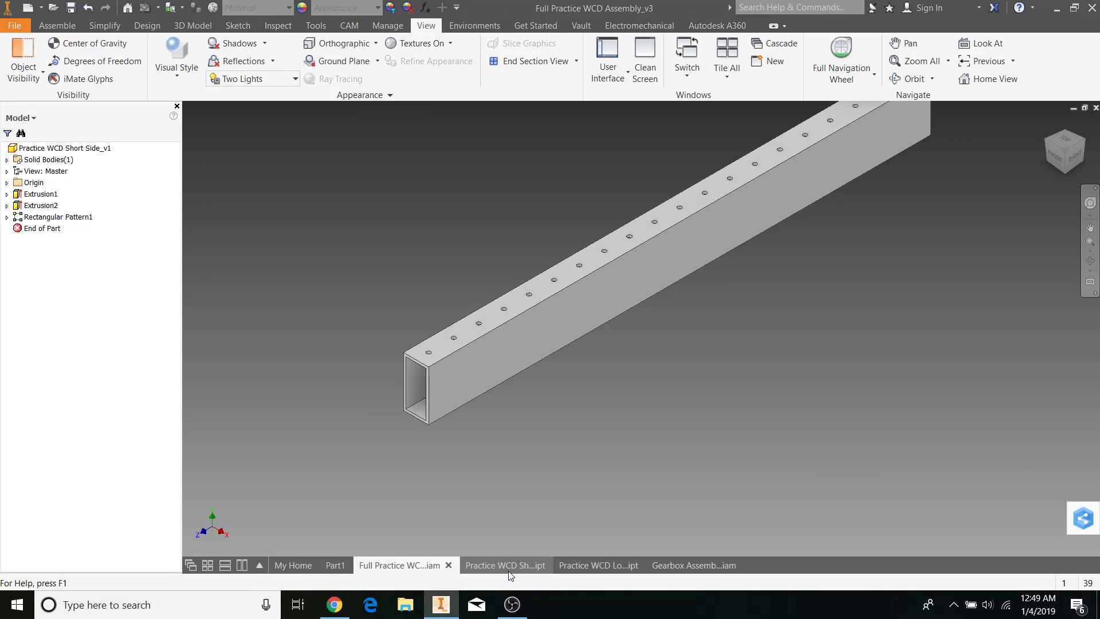
pyautogui.click(598, 565)
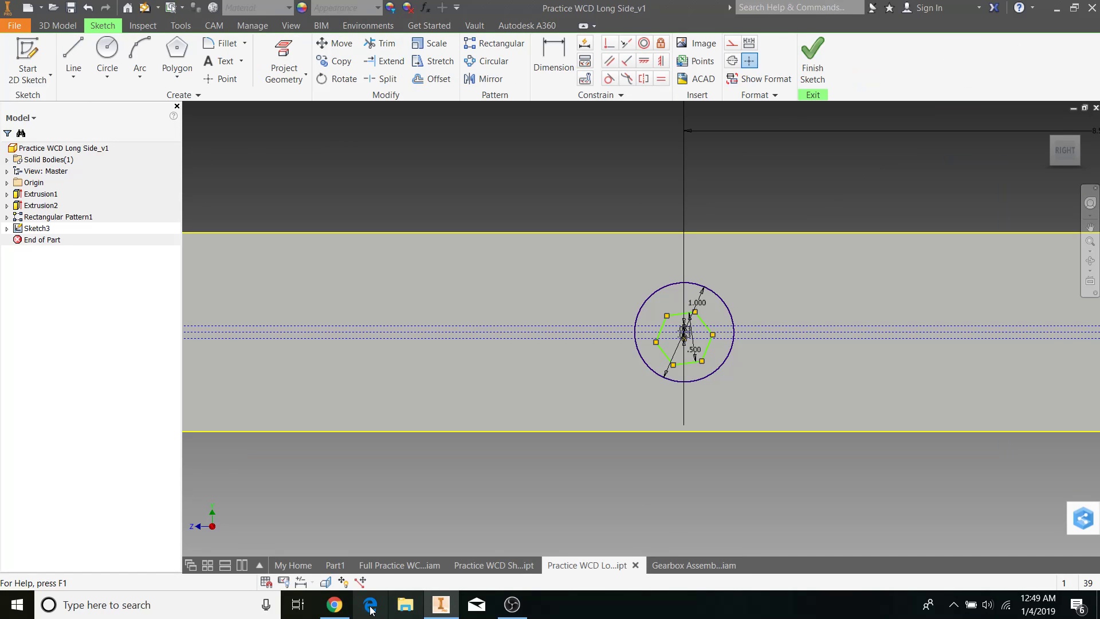
pyautogui.click(348, 609)
pyautogui.click(484, 315)
pyautogui.scroll(2, 484, 314)
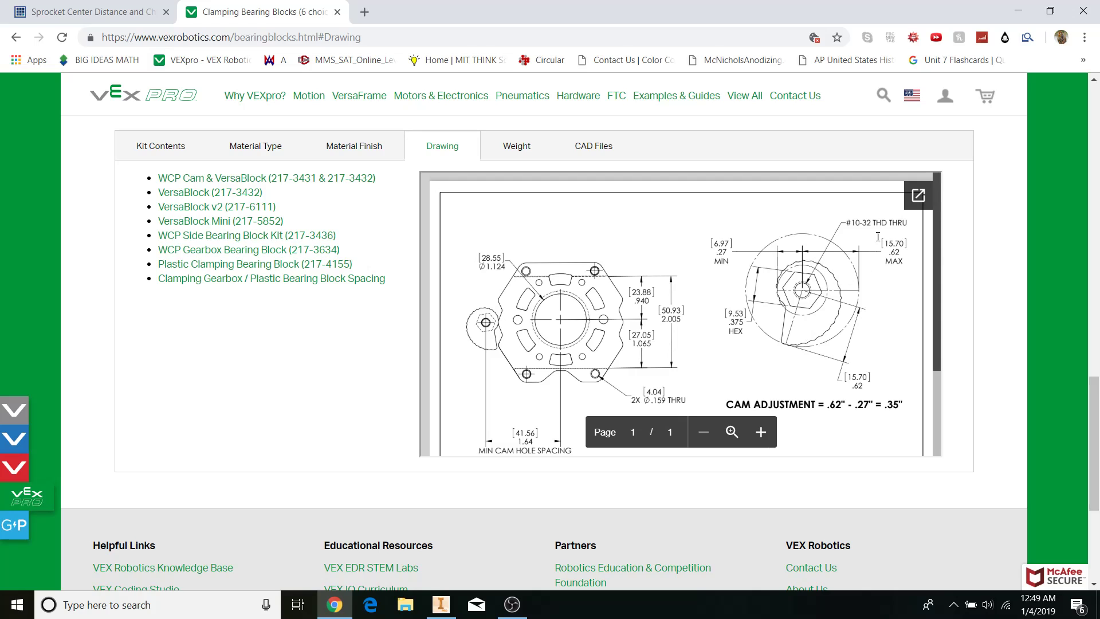
pyautogui.moveTo(847, 222); pyautogui.dragTo(898, 218)
# In the long side sketch, draw a 3/16 in circle on the centerline between the middle axle circle and the 1.5 in circle.
pyautogui.click(441, 605)
pyautogui.moveTo(669, 320); pyautogui.dragTo(588, 334, button='middle')
pyautogui.click(113, 53)
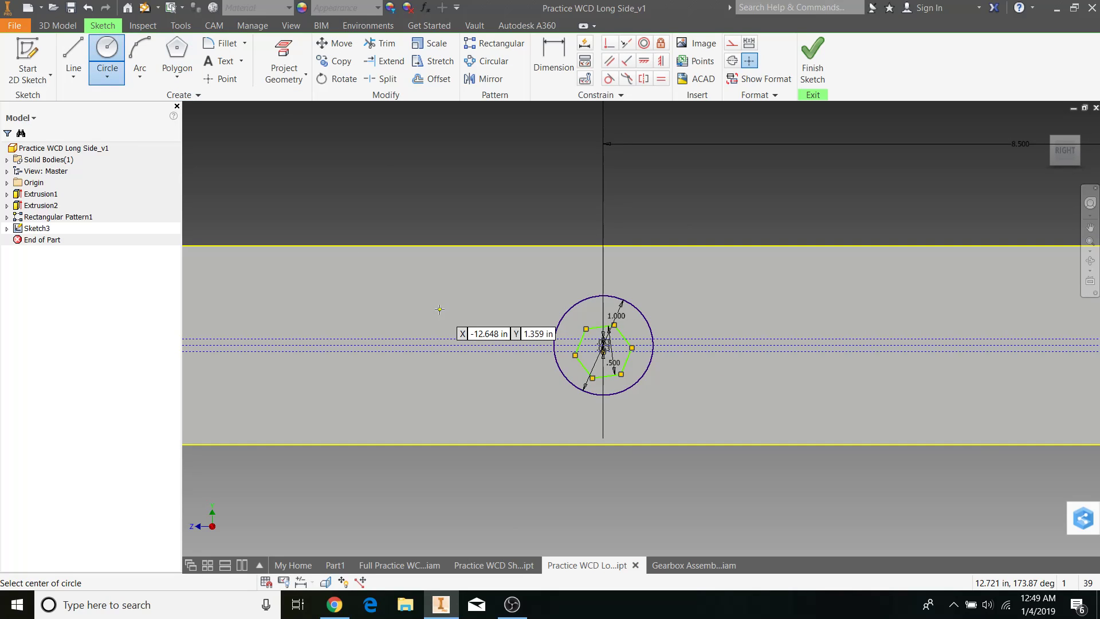
pyautogui.scroll(2, 531, 365)
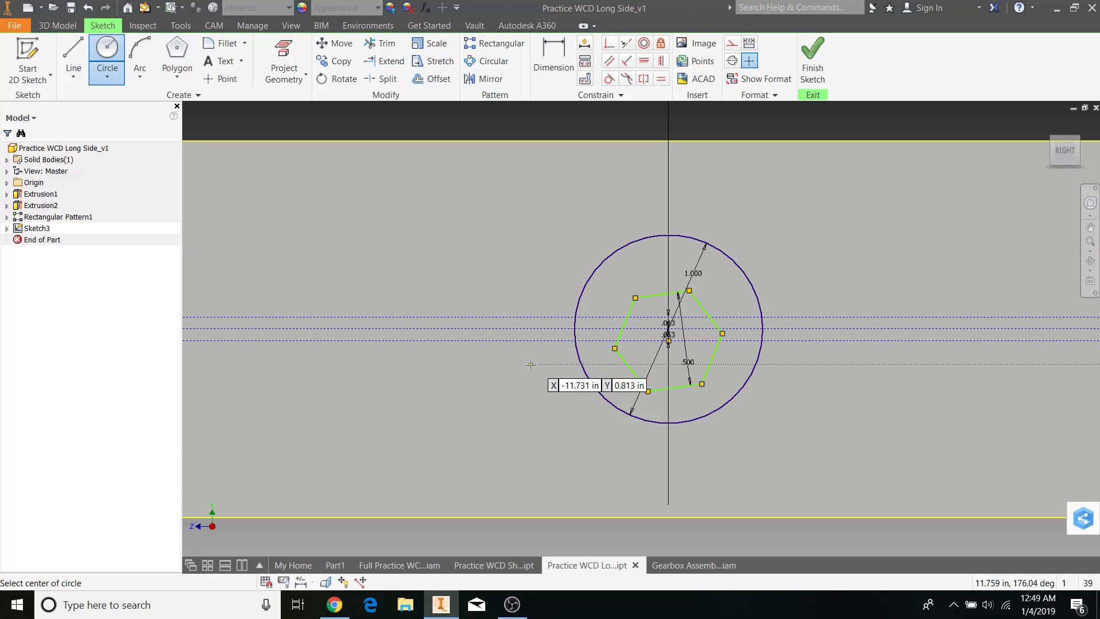
pyautogui.click(464, 327)
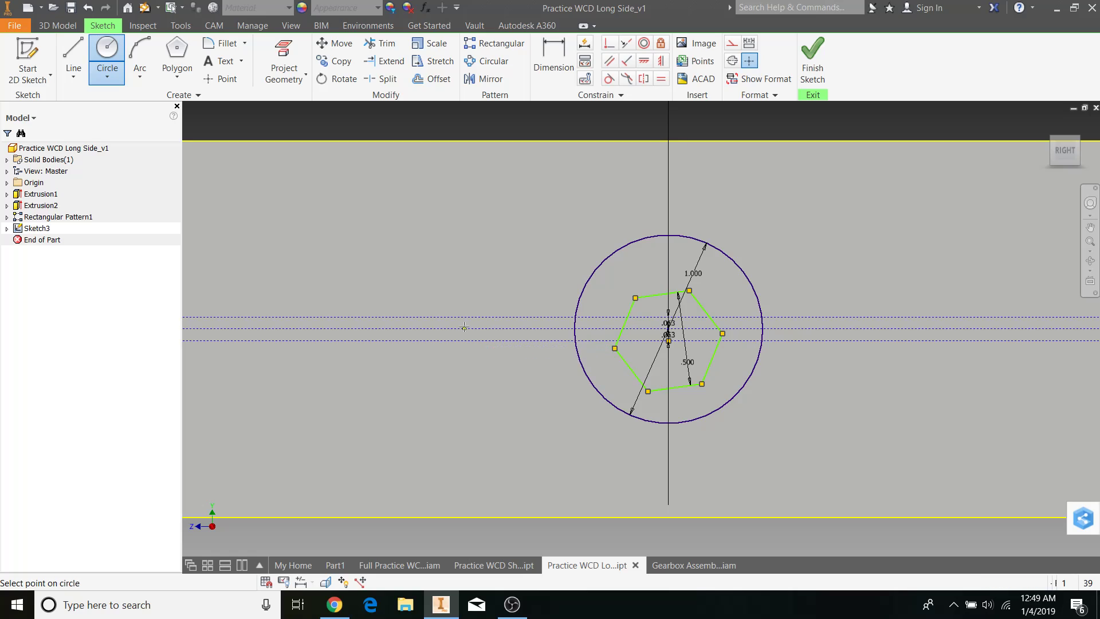
pyautogui.write('3')
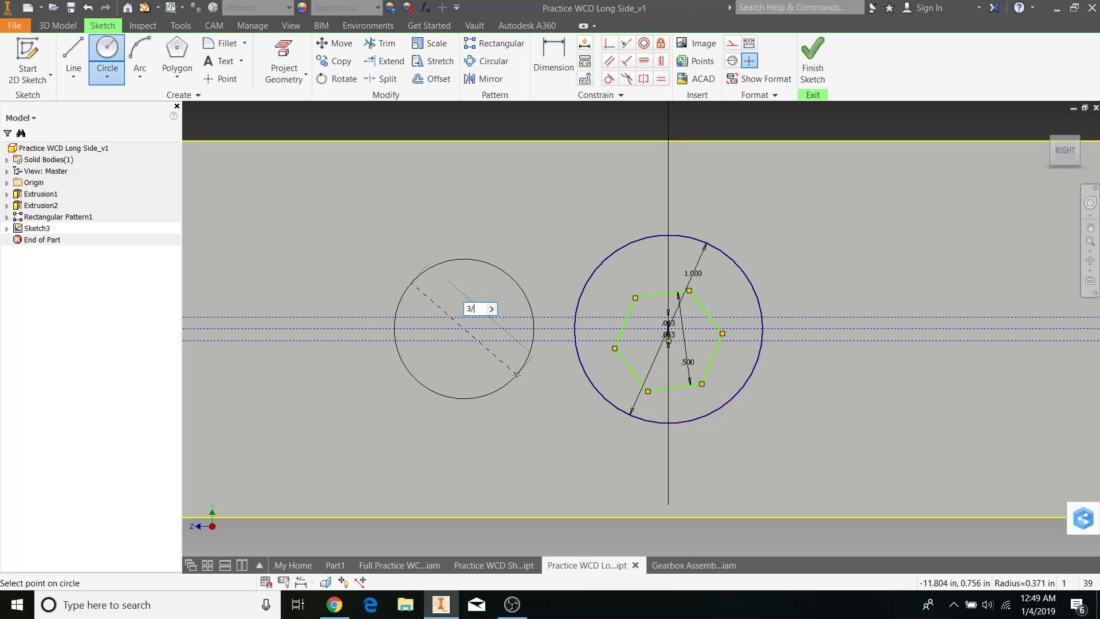
pyautogui.write('/16')
pyautogui.press('Return')
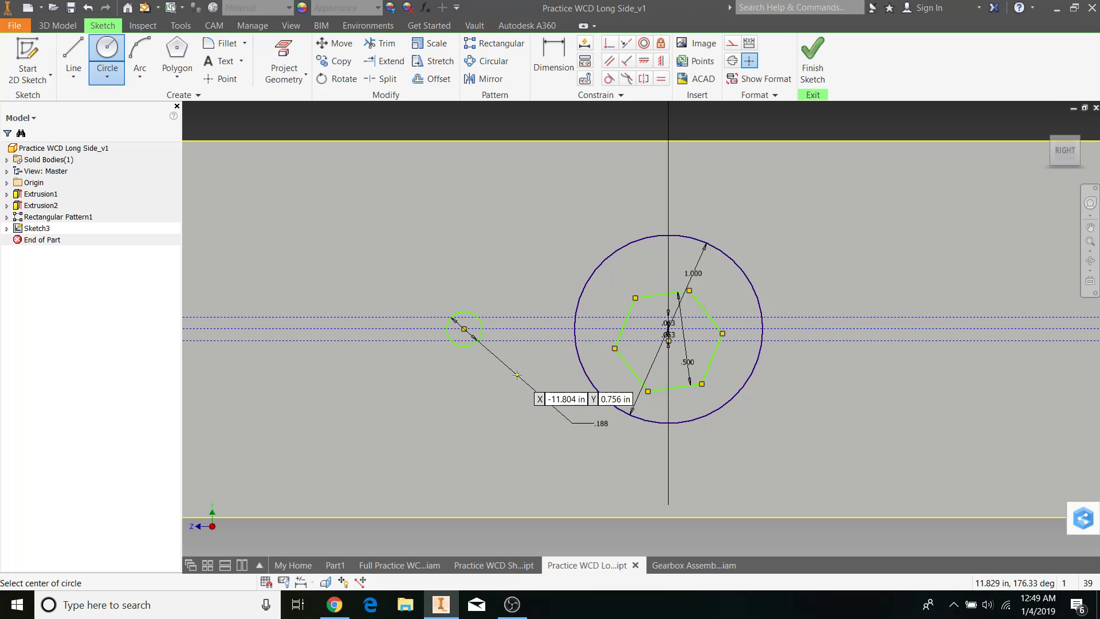
pyautogui.press('Escape')
pyautogui.moveTo(603, 425); pyautogui.dragTo(427, 392)
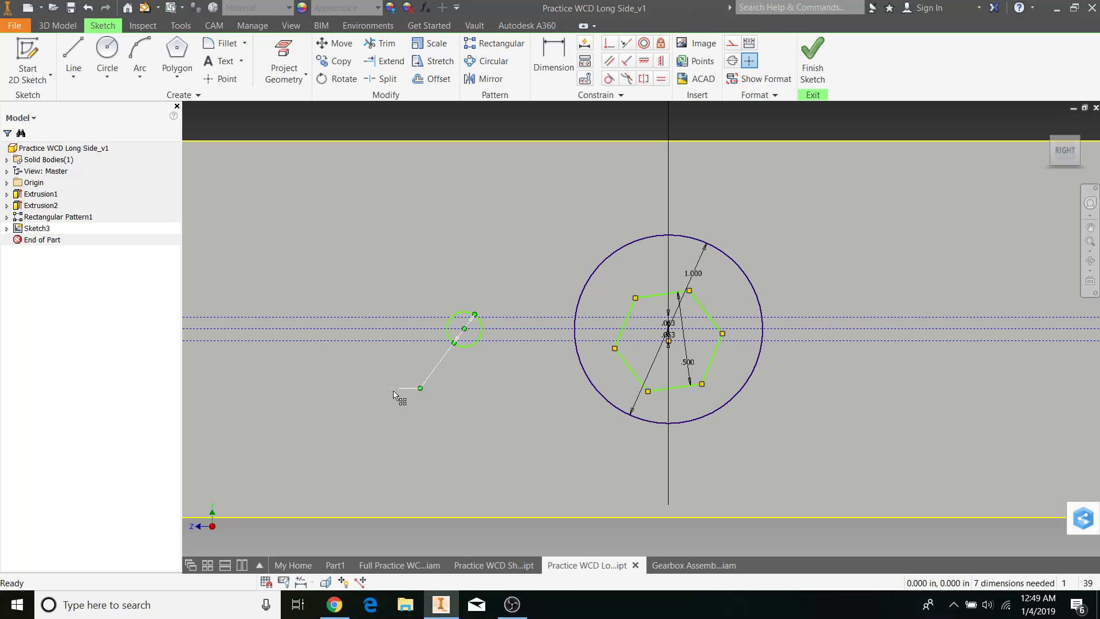
# Recheck the cam hole spacing in the drawing and dimension the cam hole circle 1.65 in from the middle axle circle's center.
pyautogui.press('d')
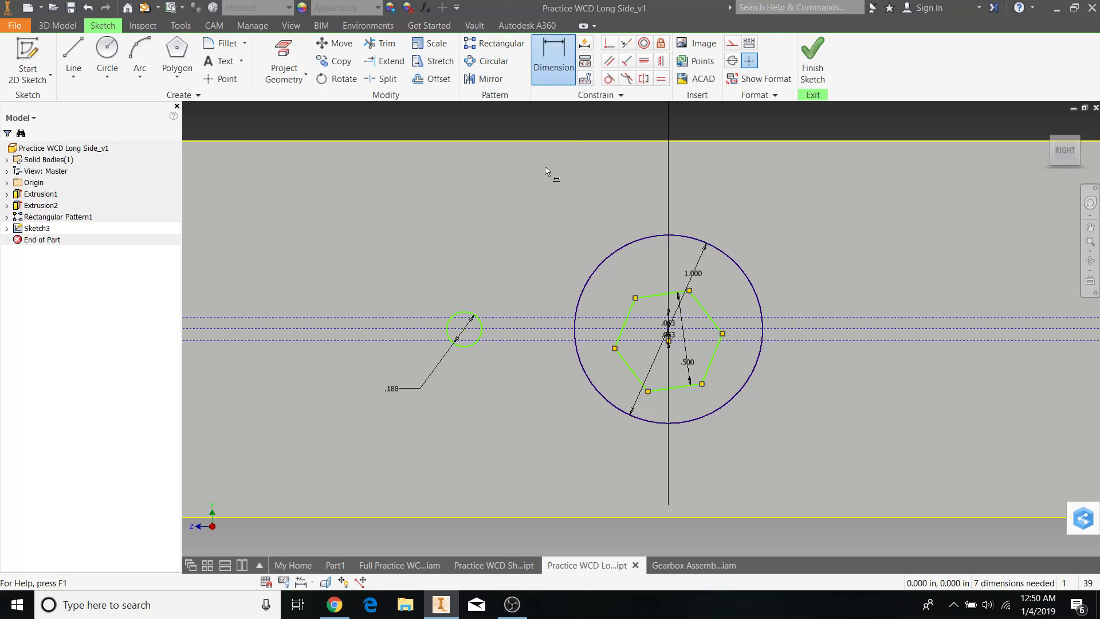
pyautogui.click(334, 605)
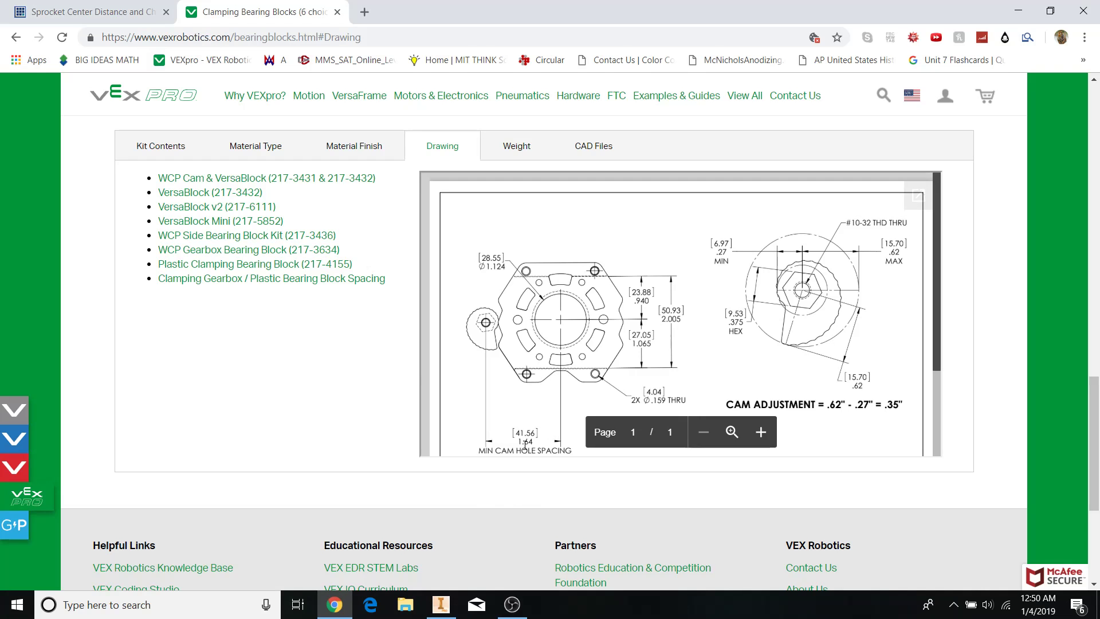
pyautogui.click(441, 605)
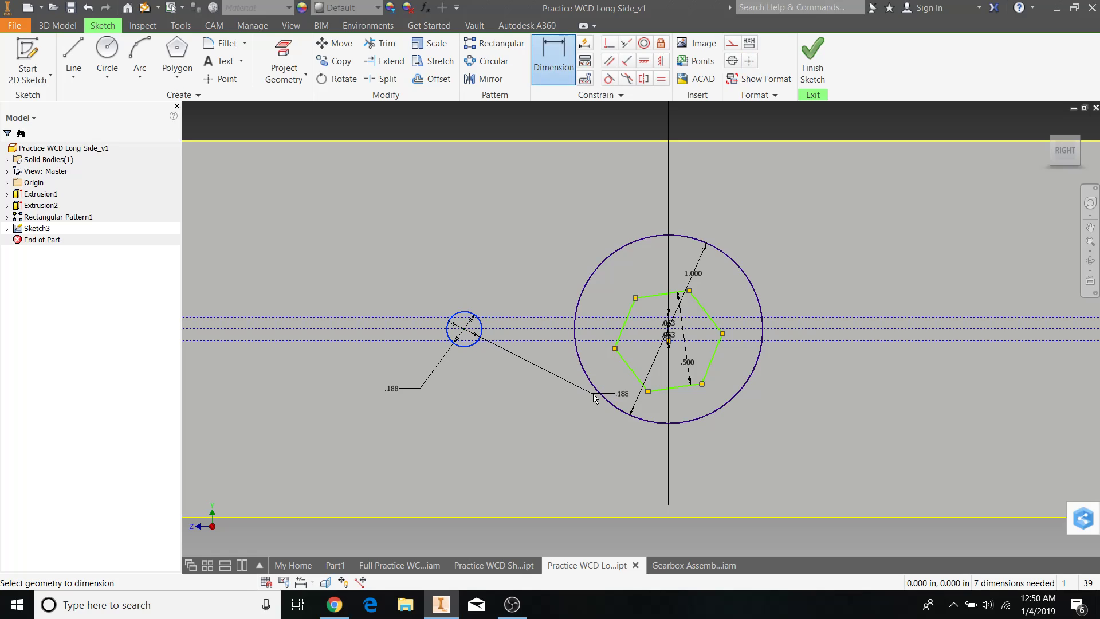
pyautogui.click(596, 388)
pyautogui.click(565, 448)
pyautogui.write('1')
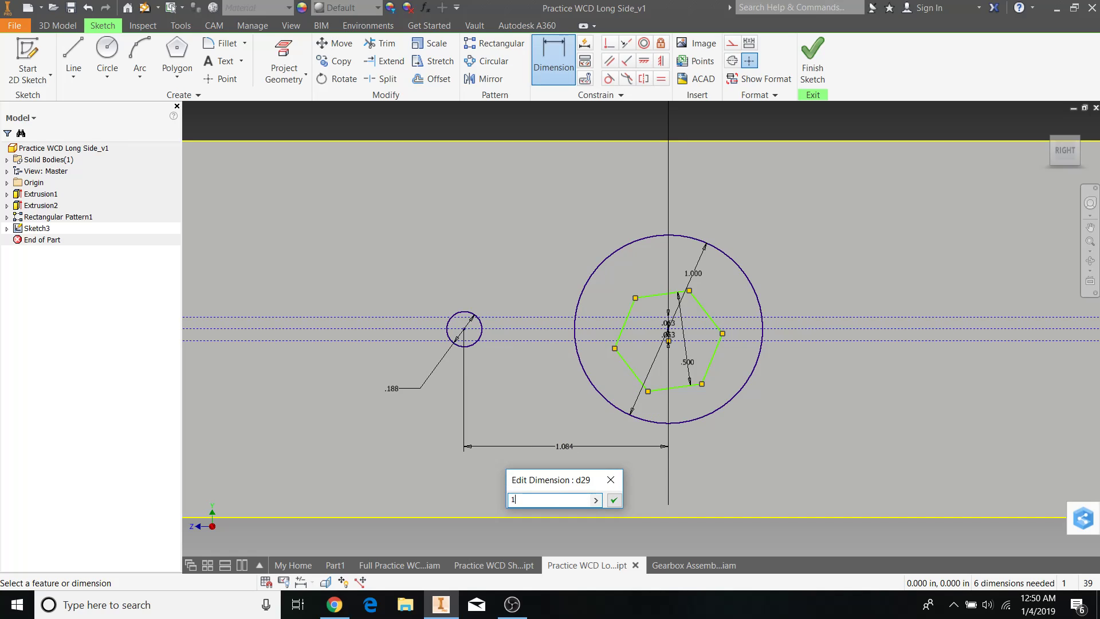
pyautogui.press('Return')
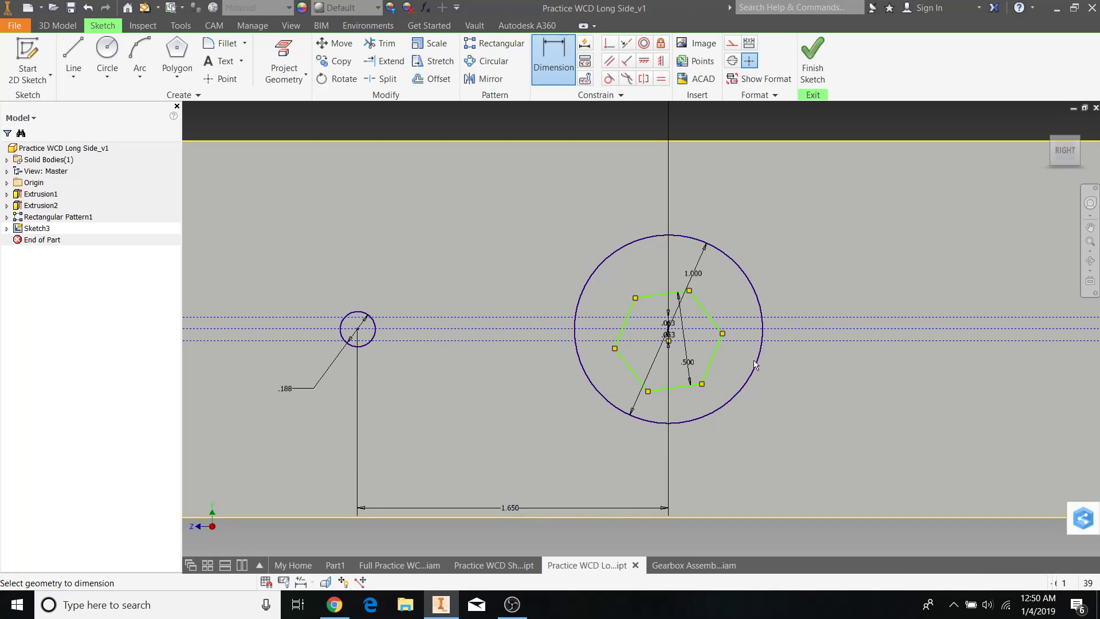
# Draw a second cam hole circle of 3/16 in diameter on the centerline, on the opposite side of the middle axle circle.
pyautogui.scroll(5, 805, 391)
pyautogui.moveTo(809, 392); pyautogui.dragTo(555, 428, button='middle')
pyautogui.scroll(-3, 681, 401)
pyautogui.click(109, 49)
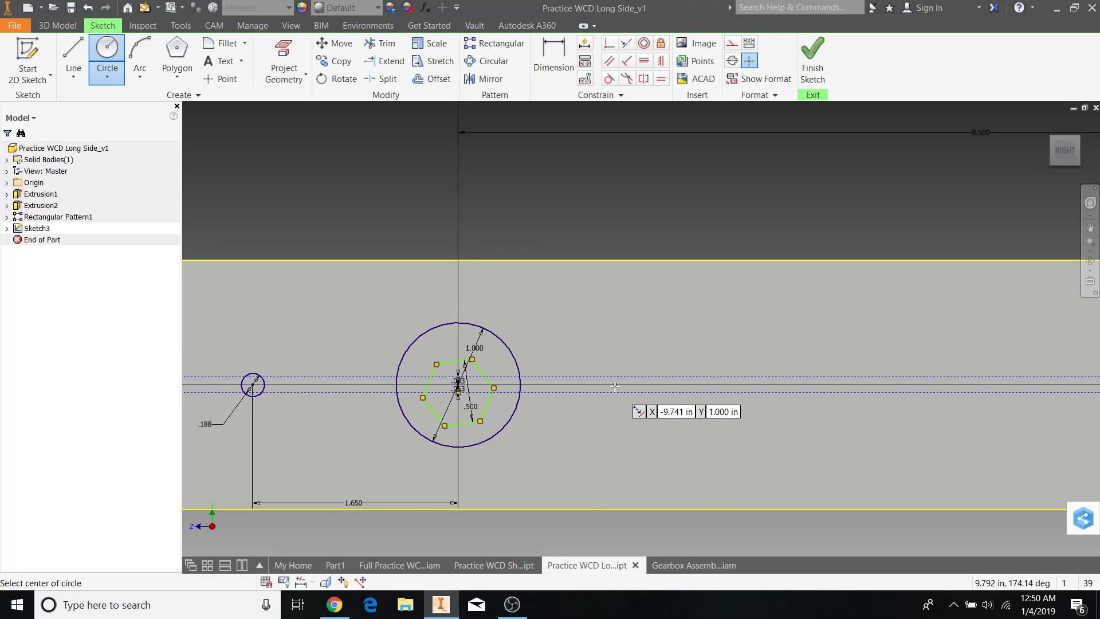
pyautogui.click(615, 385)
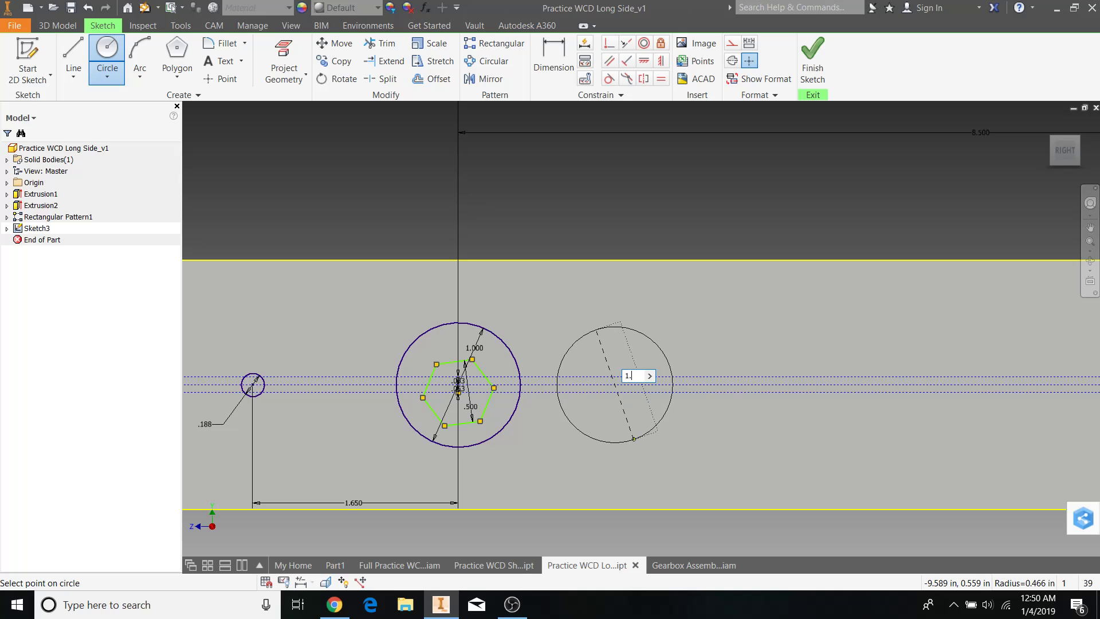
pyautogui.press('Return')
pyautogui.press('Escape')
pyautogui.scroll(5, 665, 447)
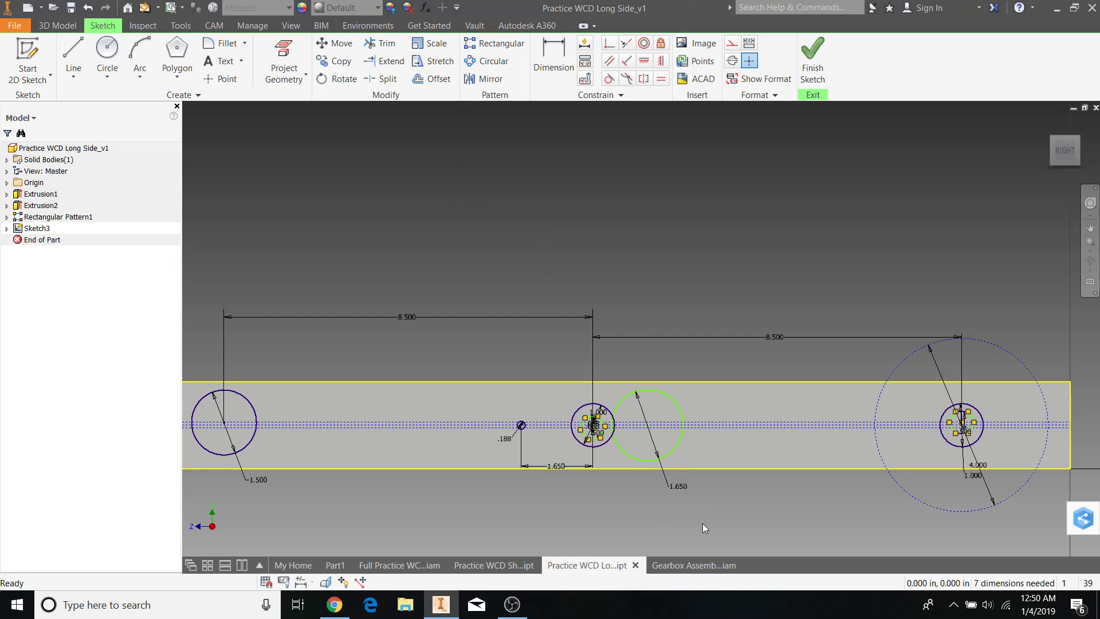
pyautogui.doubleClick(682, 486)
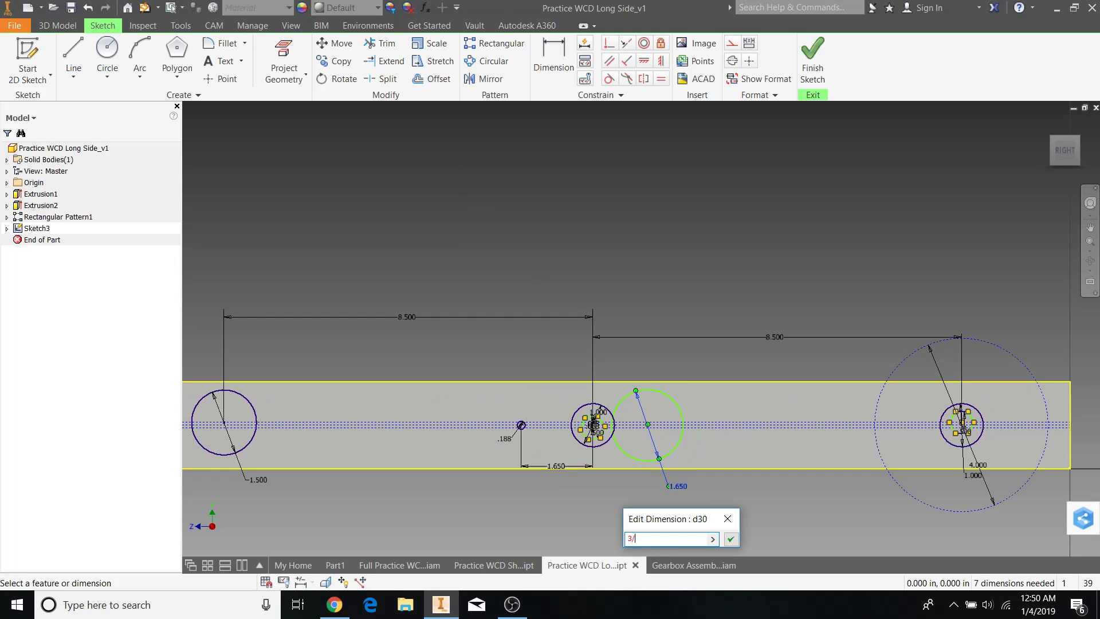
pyautogui.write('3/16')
pyautogui.press('Return')
# Dimension the second cam hole circle 1.65 in from the middle axle circle's center.
pyautogui.scroll(-3, 652, 438)
pyautogui.press('d')
pyautogui.scroll(-3, 647, 433)
pyautogui.scroll(4, 646, 417)
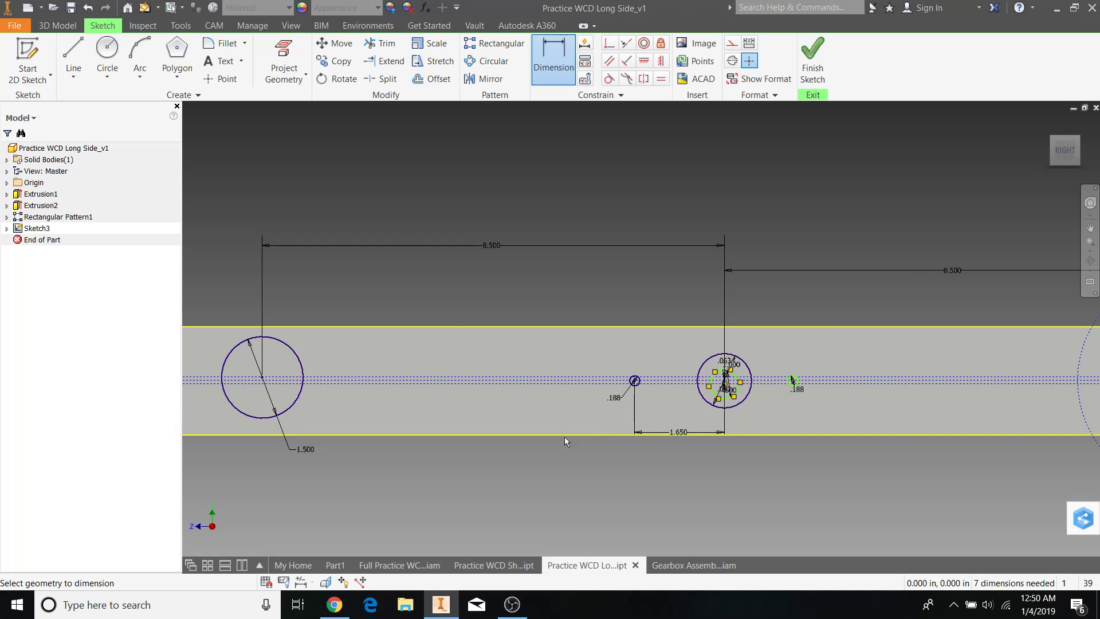
pyautogui.moveTo(778, 418); pyautogui.dragTo(697, 453, button='middle')
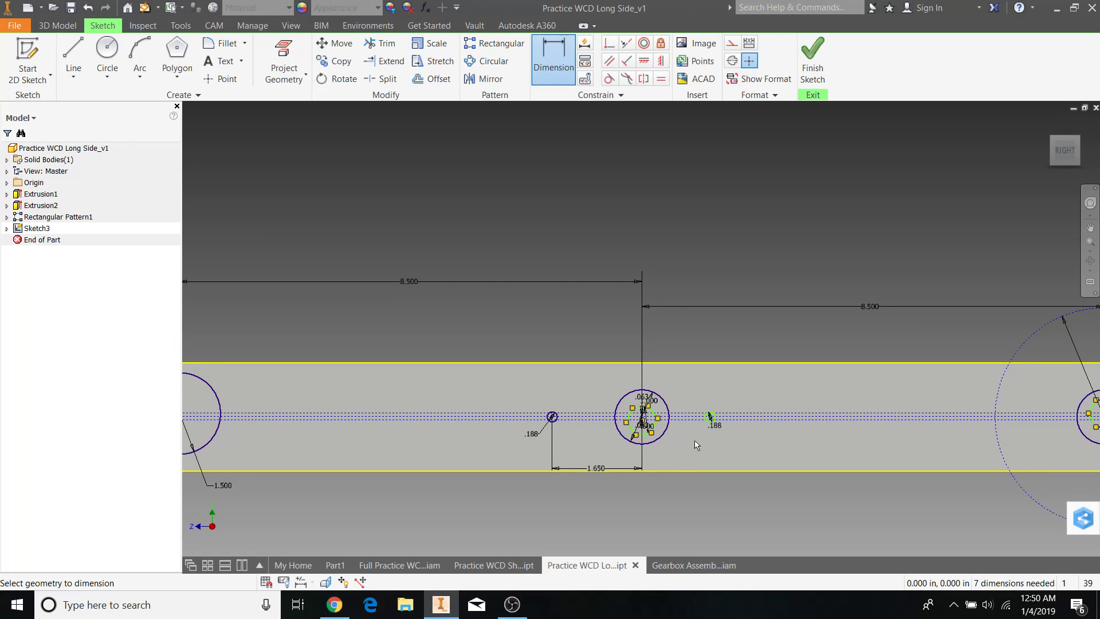
pyautogui.scroll(3, 709, 423)
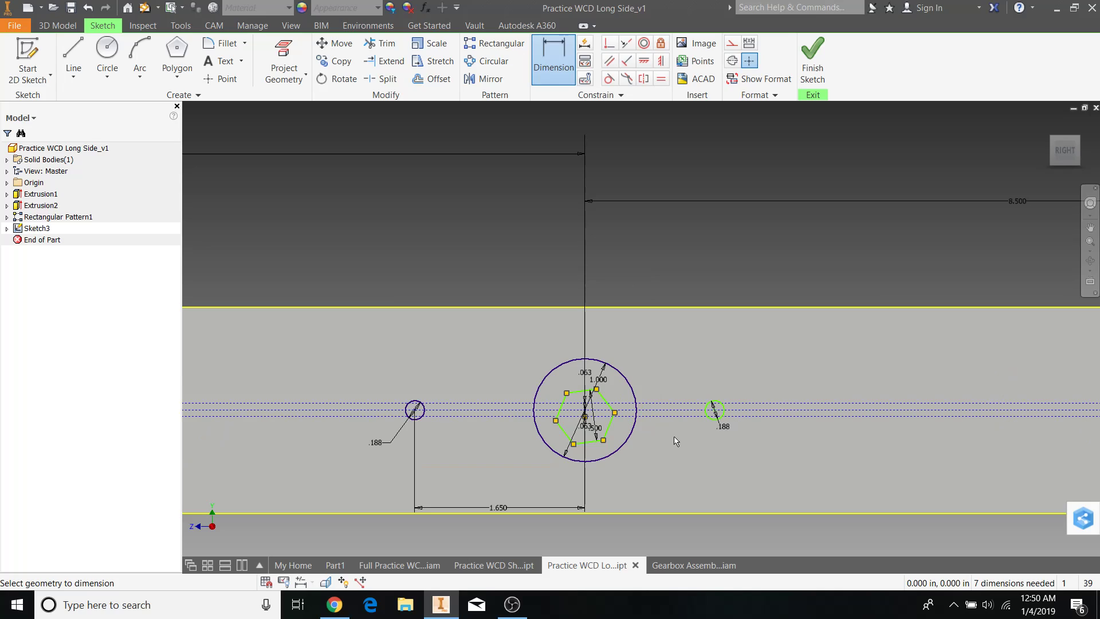
pyautogui.scroll(3, 704, 415)
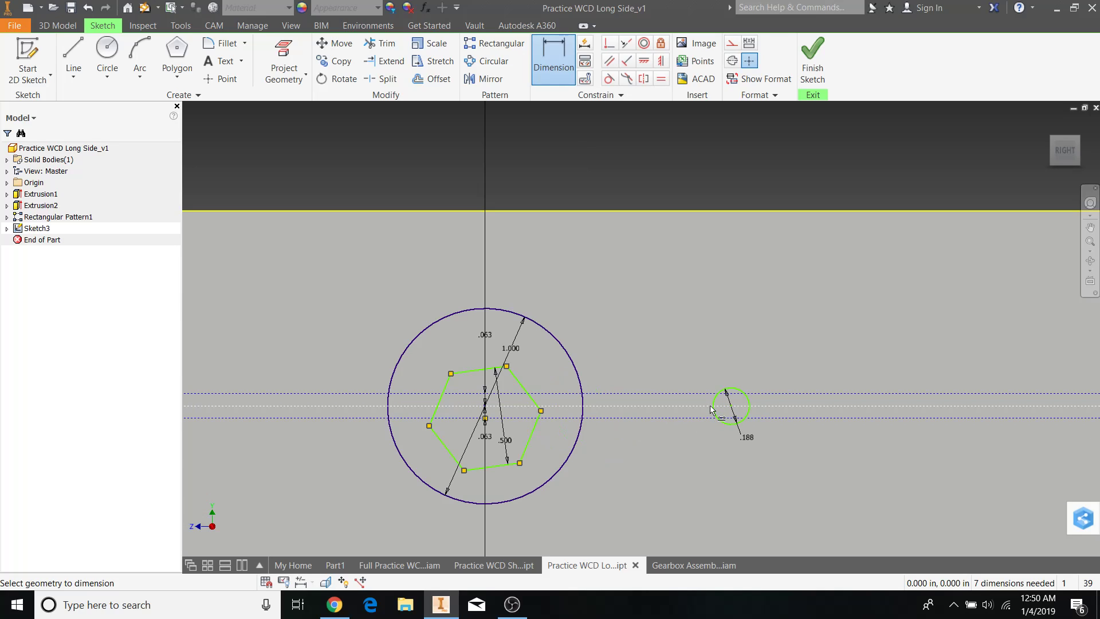
pyautogui.click(580, 382)
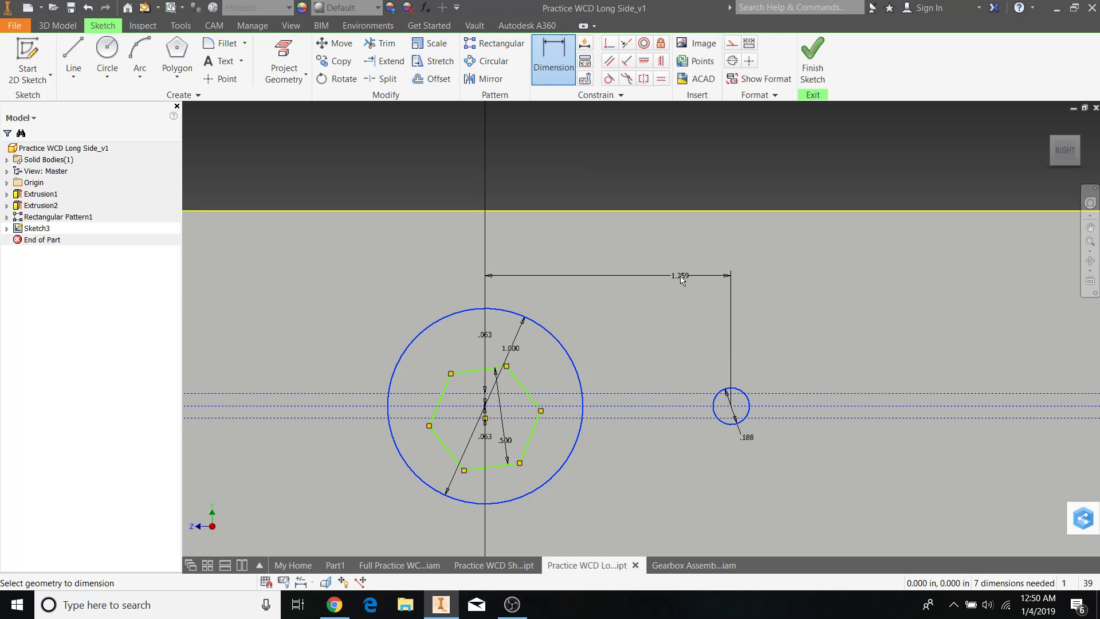
pyautogui.click(634, 287)
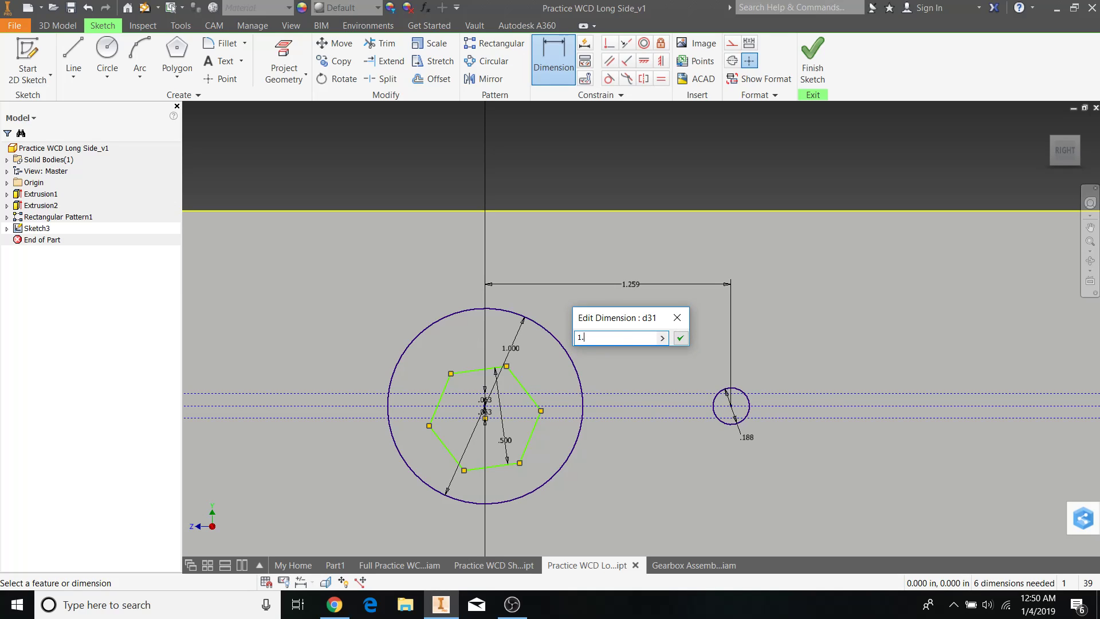
pyautogui.write('1.65')
pyautogui.press('Return')
pyautogui.scroll(-3, 631, 284)
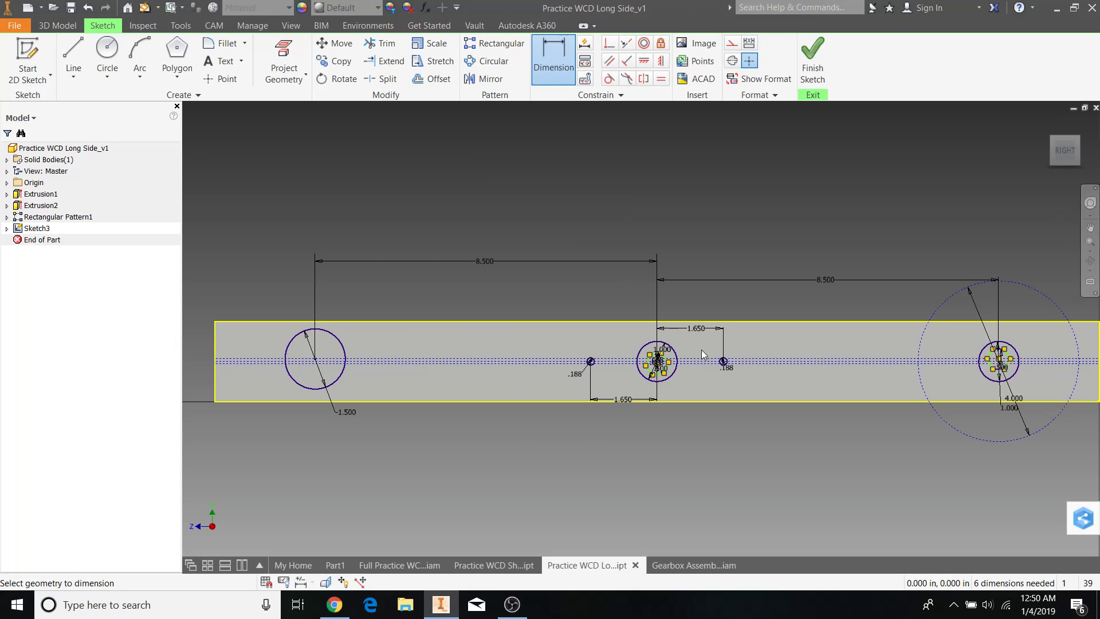
pyautogui.scroll(2, 694, 380)
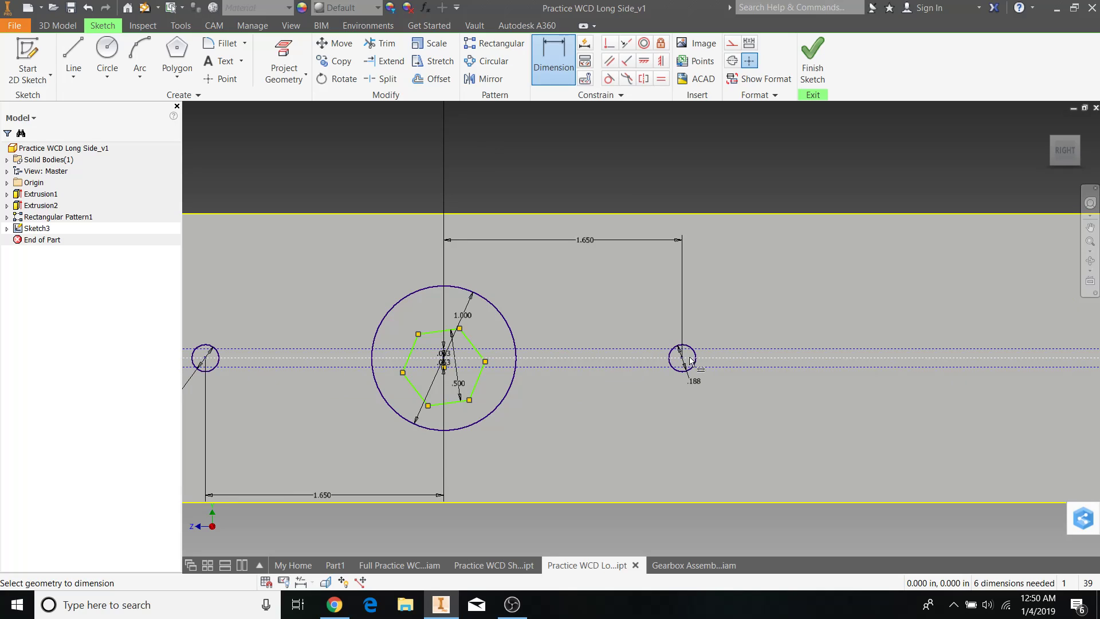
pyautogui.moveTo(418, 376); pyautogui.dragTo(589, 365, button='middle')
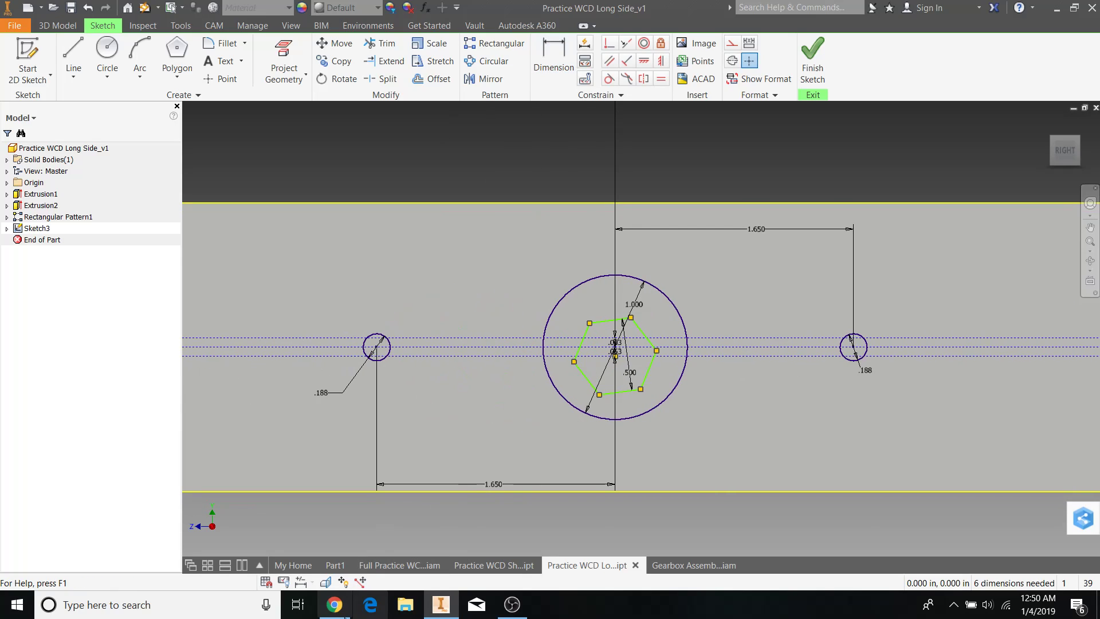
# Check the cam's maximum radius in the bearing block drawing and draw a .62*2 in diameter circle concentric with the cam hole facing the 1.5 in circle.
pyautogui.click(334, 604)
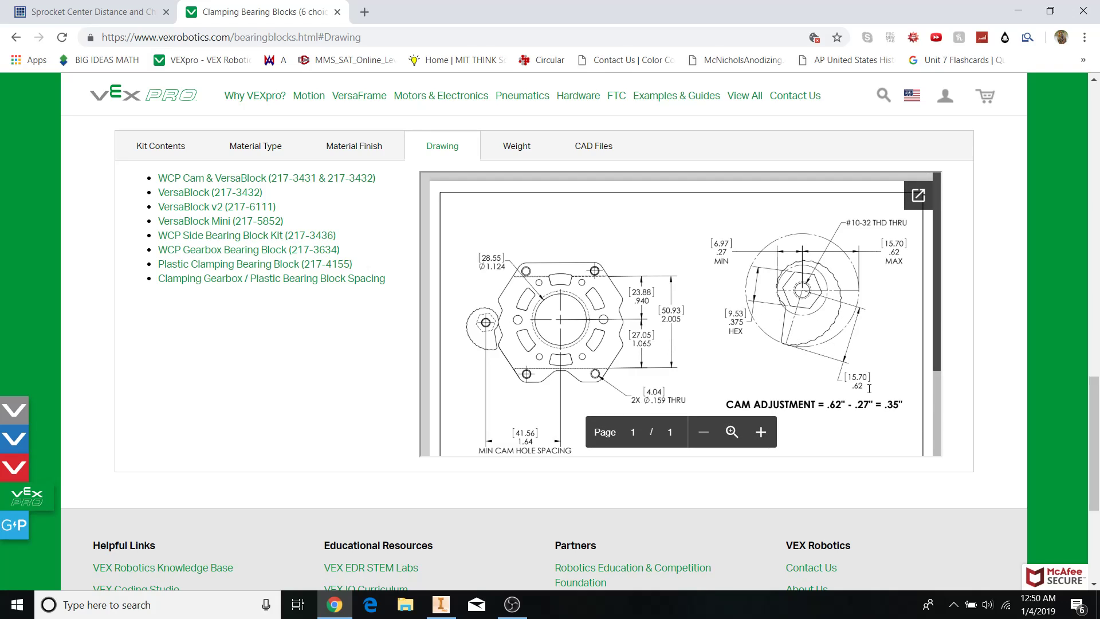
pyautogui.click(441, 604)
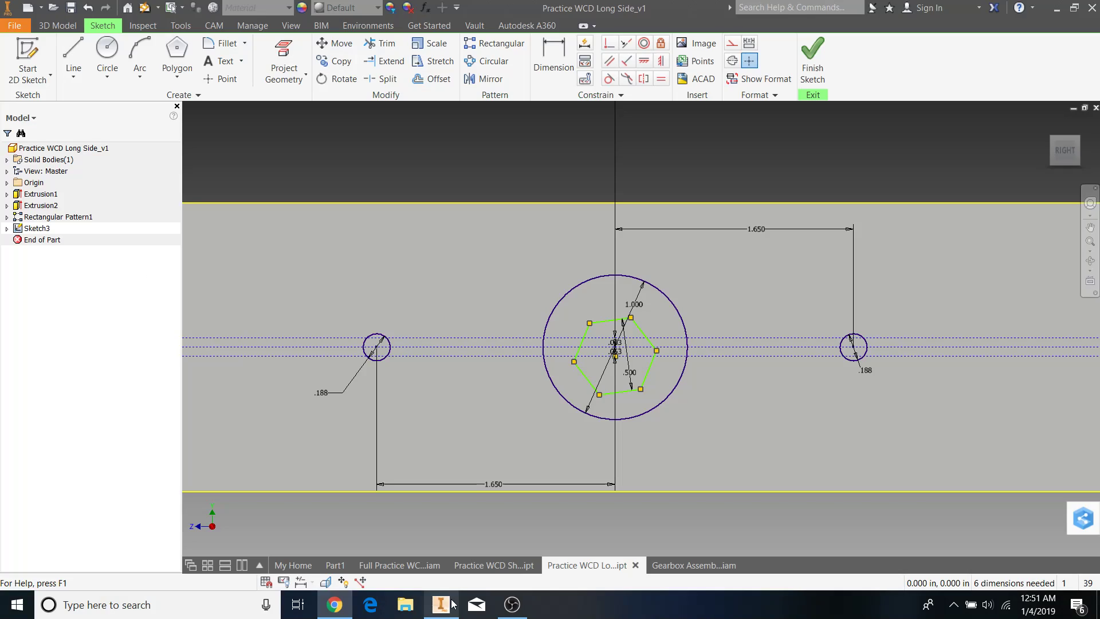
pyautogui.click(107, 55)
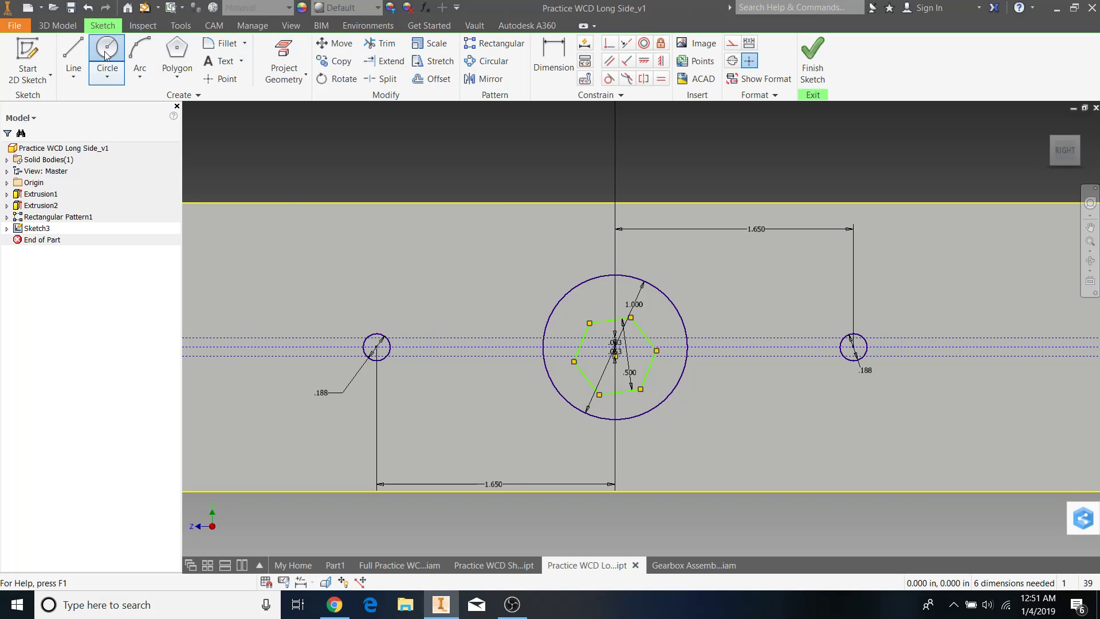
pyautogui.click(377, 346)
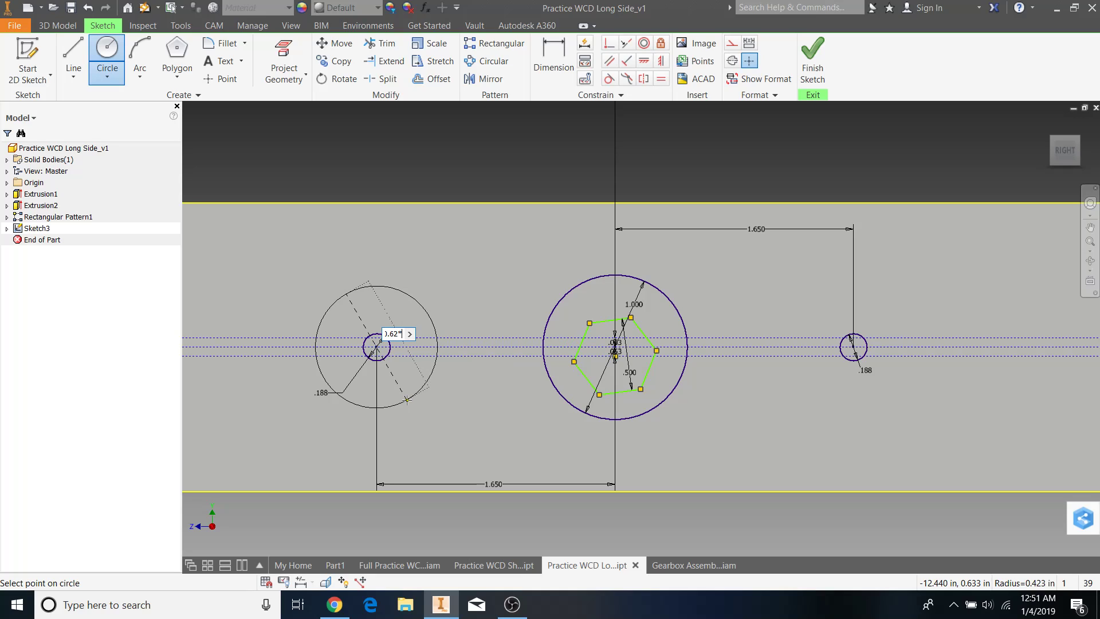
pyautogui.write('.62*2')
pyautogui.press('Return')
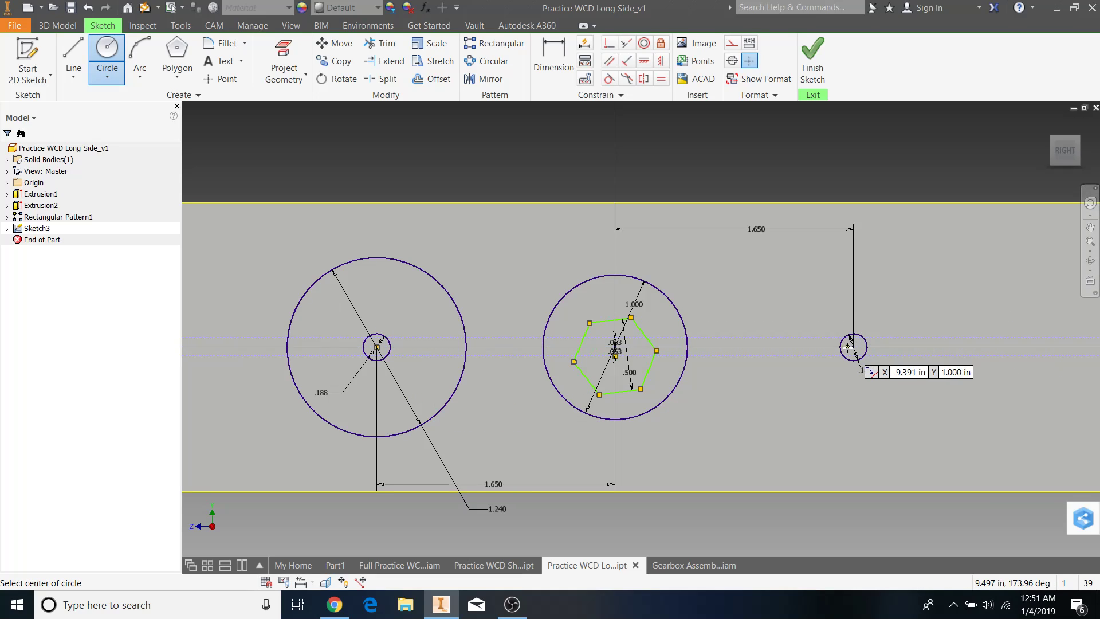
# Draw a matching 1.24 in diameter circle centered on the cam hole on the other side of the middle axle circle.
pyautogui.click(854, 348)
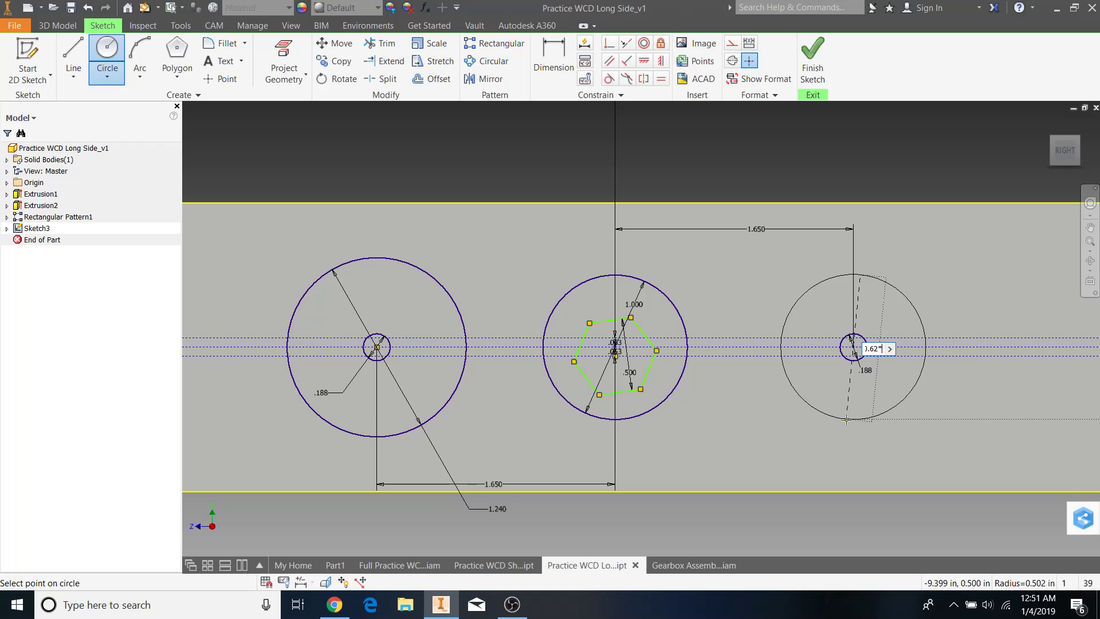
pyautogui.press('Return')
pyautogui.press('Escape')
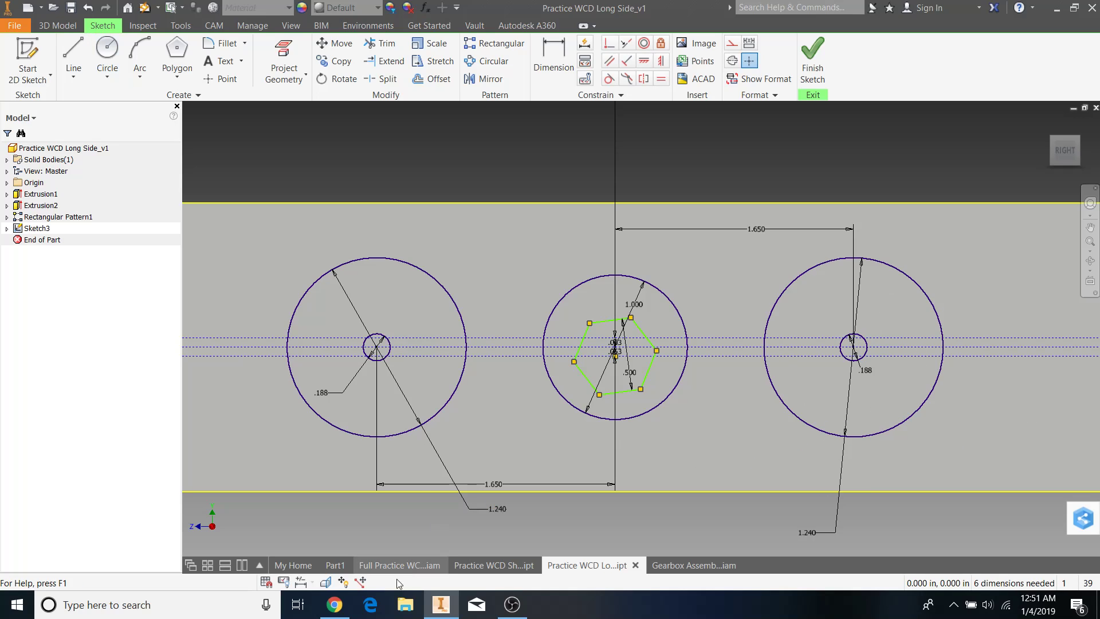
# Review the bearing block photo and cam drawing on the VEXpro page, and convert both 1.24 in cam circles to construction geometry in Inventor.
pyautogui.click(351, 603)
pyautogui.scroll(10, 307, 416)
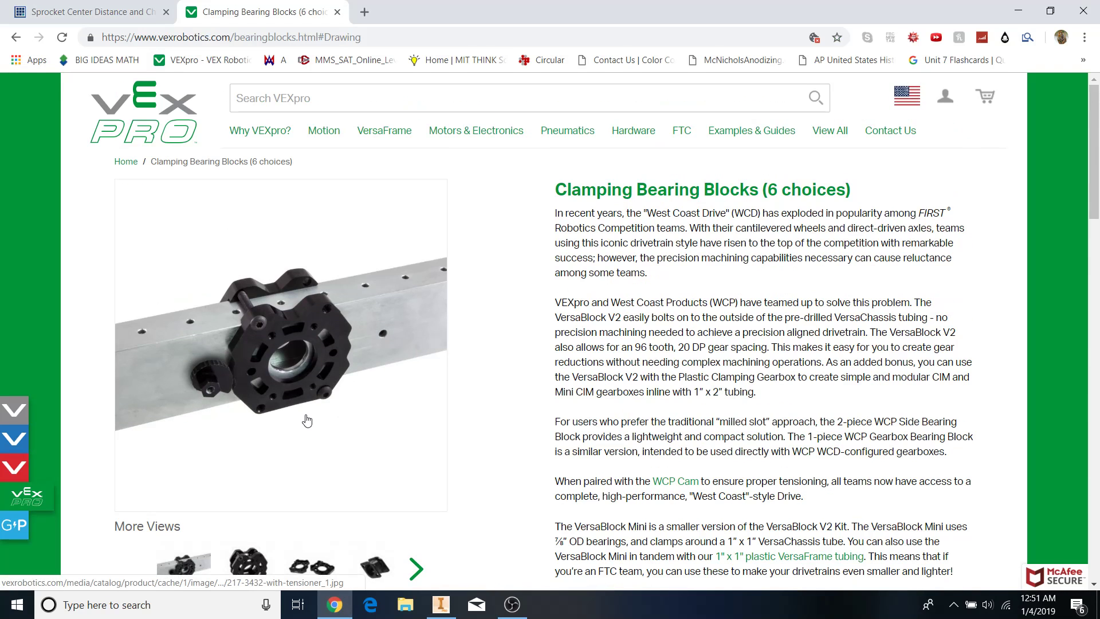
pyautogui.scroll(-2, 241, 311)
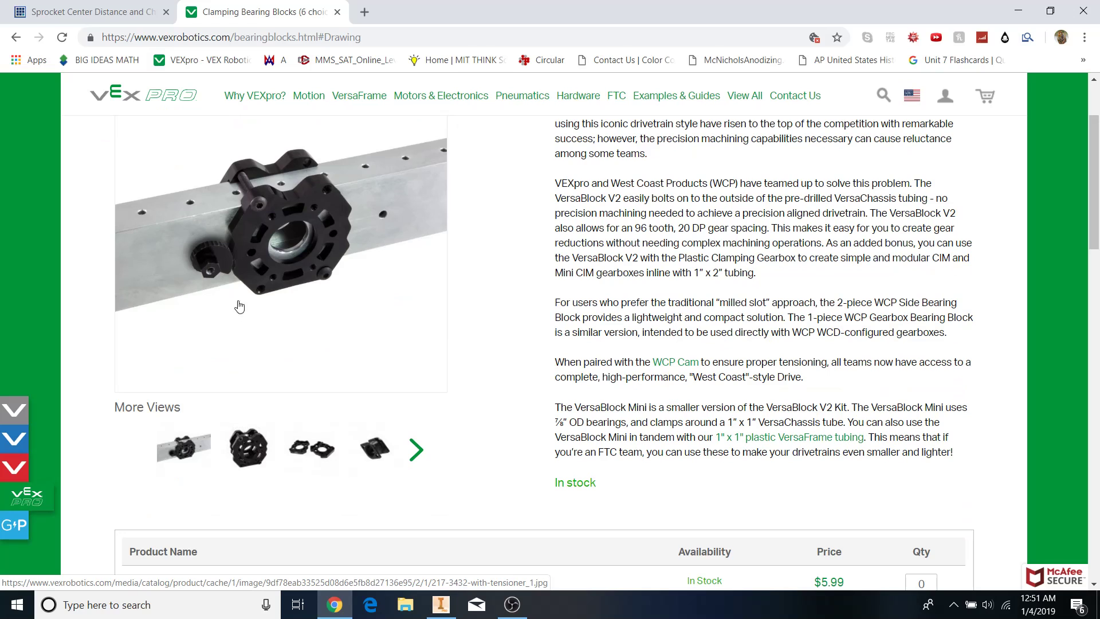
pyautogui.scroll(-15, 421, 452)
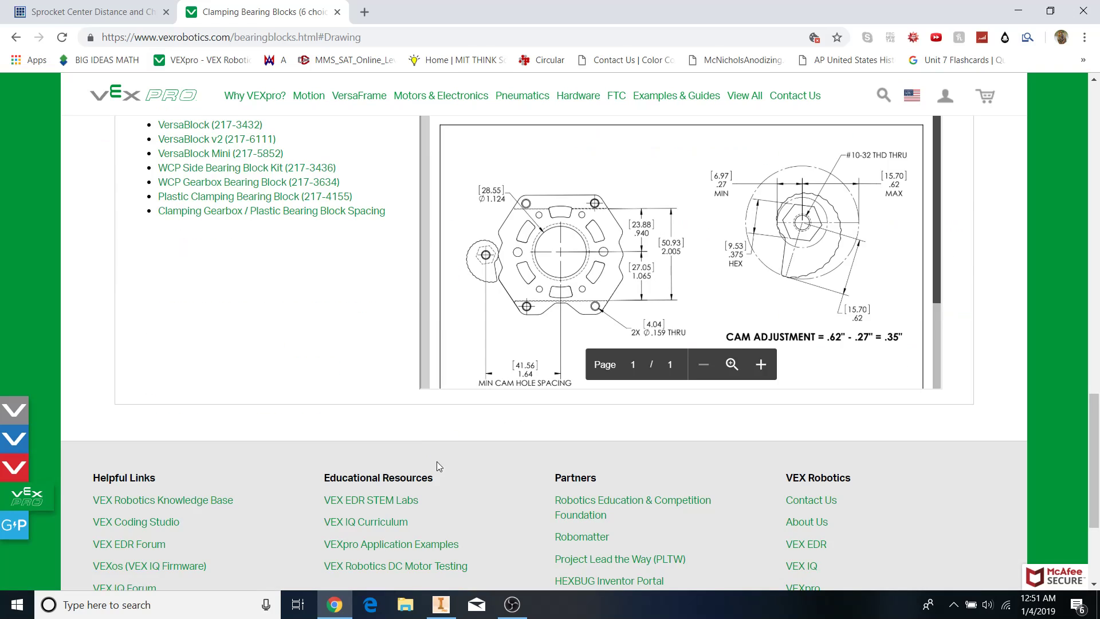
pyautogui.click(441, 604)
pyautogui.scroll(5, 676, 273)
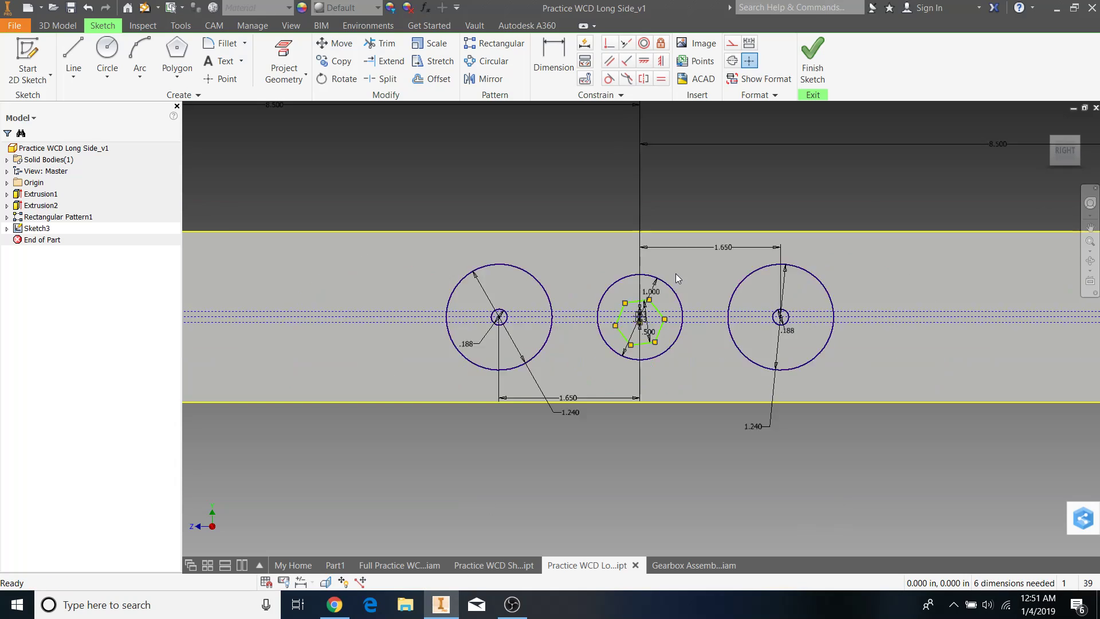
pyautogui.scroll(-4, 725, 298)
pyautogui.click(745, 299)
pyautogui.click(729, 45)
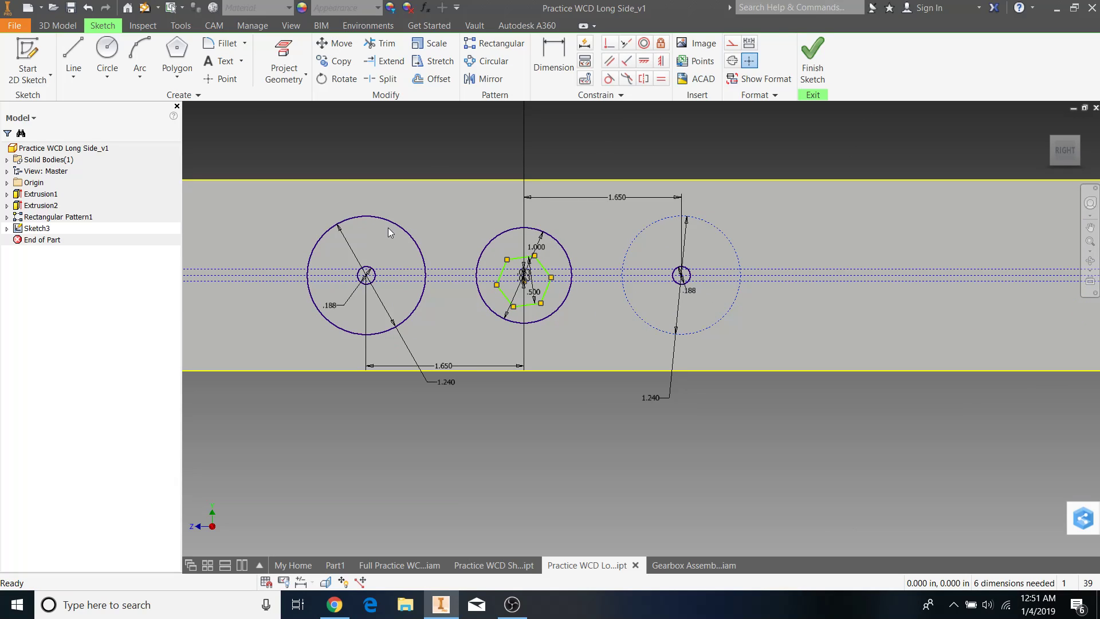
pyautogui.click(403, 232)
pyautogui.click(732, 44)
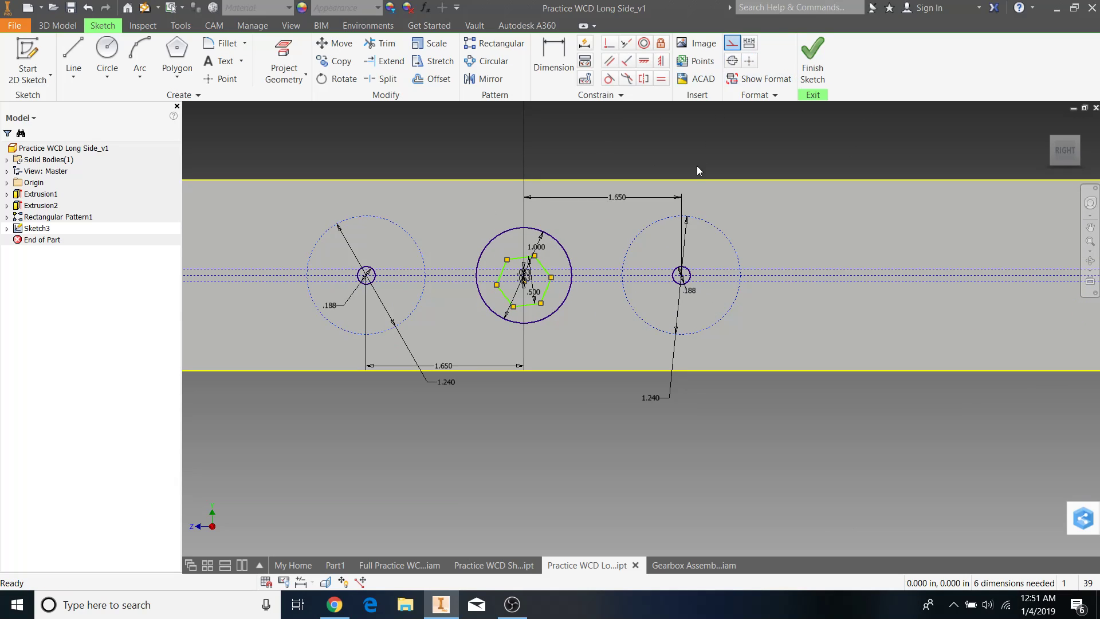
# Examine the end axle area of the sketch and compare it with the bearing block and cam on the VEXpro page.
pyautogui.scroll(5, 696, 167)
pyautogui.scroll(-8, 736, 206)
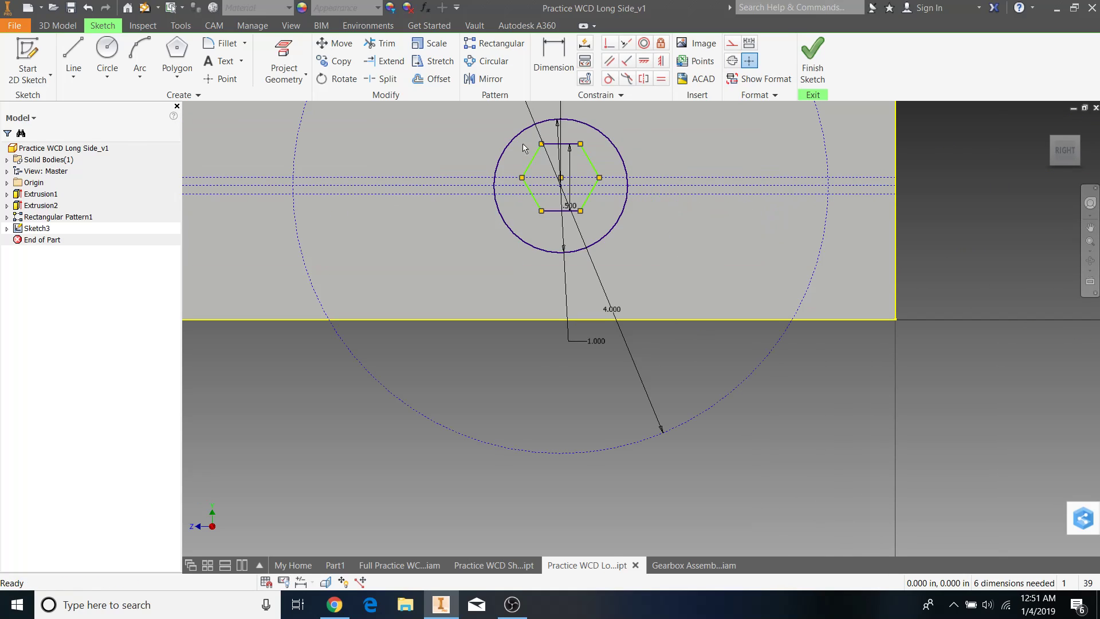
pyautogui.moveTo(497, 201); pyautogui.dragTo(591, 241, button='middle')
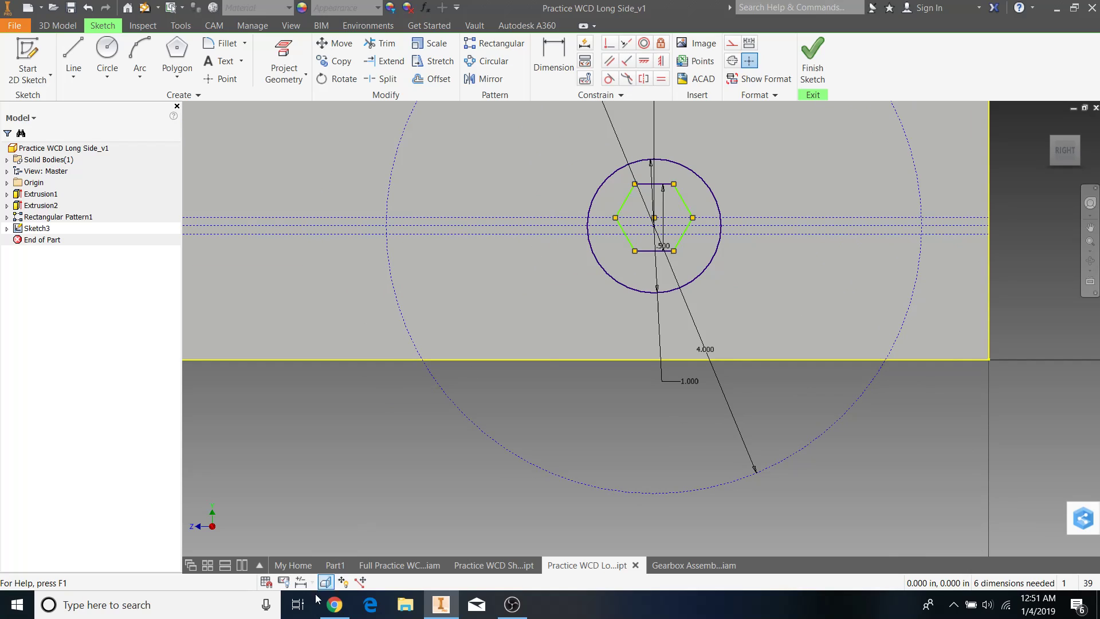
pyautogui.click(334, 604)
pyautogui.scroll(10, 535, 447)
pyautogui.scroll(-4, 532, 446)
pyautogui.scroll(2, 466, 441)
pyautogui.scroll(-5, 401, 443)
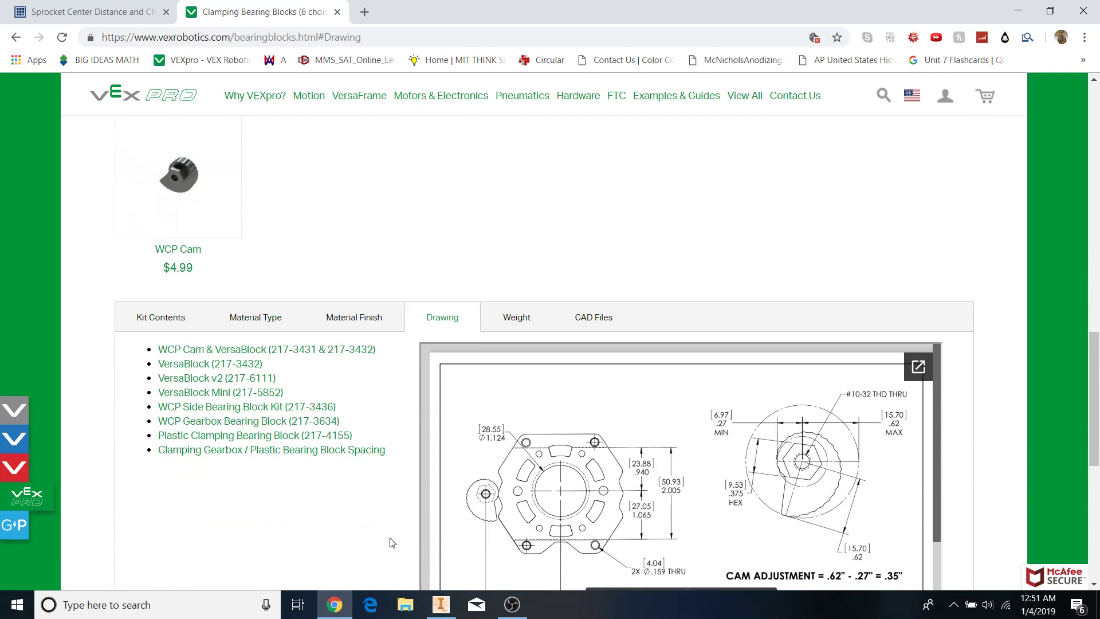
pyautogui.click(441, 604)
pyautogui.click(441, 610)
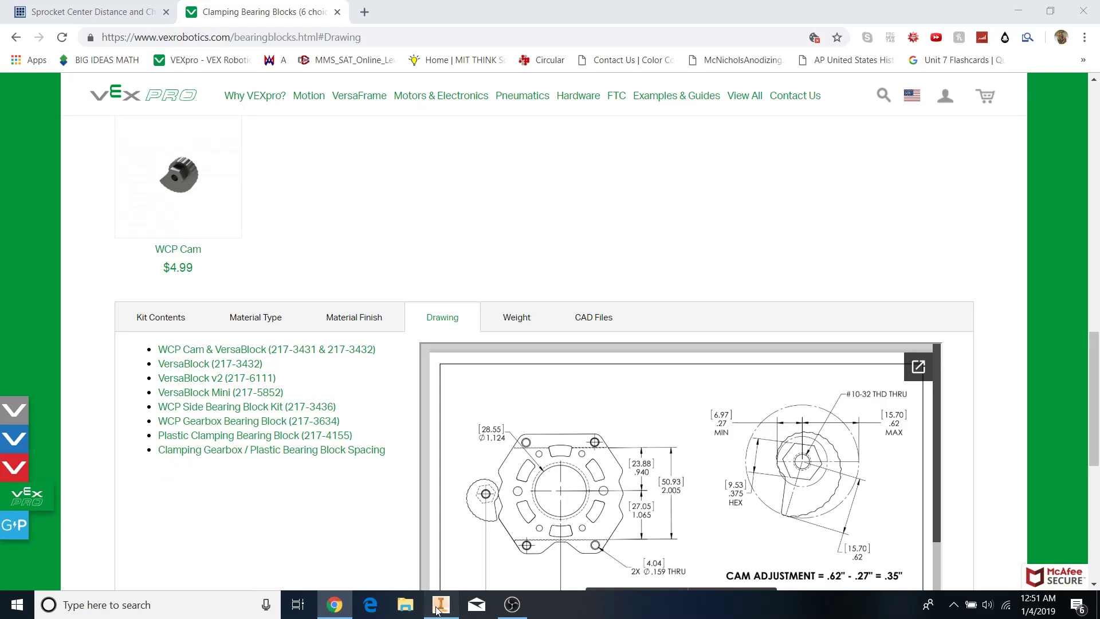
pyautogui.click(437, 609)
pyautogui.scroll(5, 538, 410)
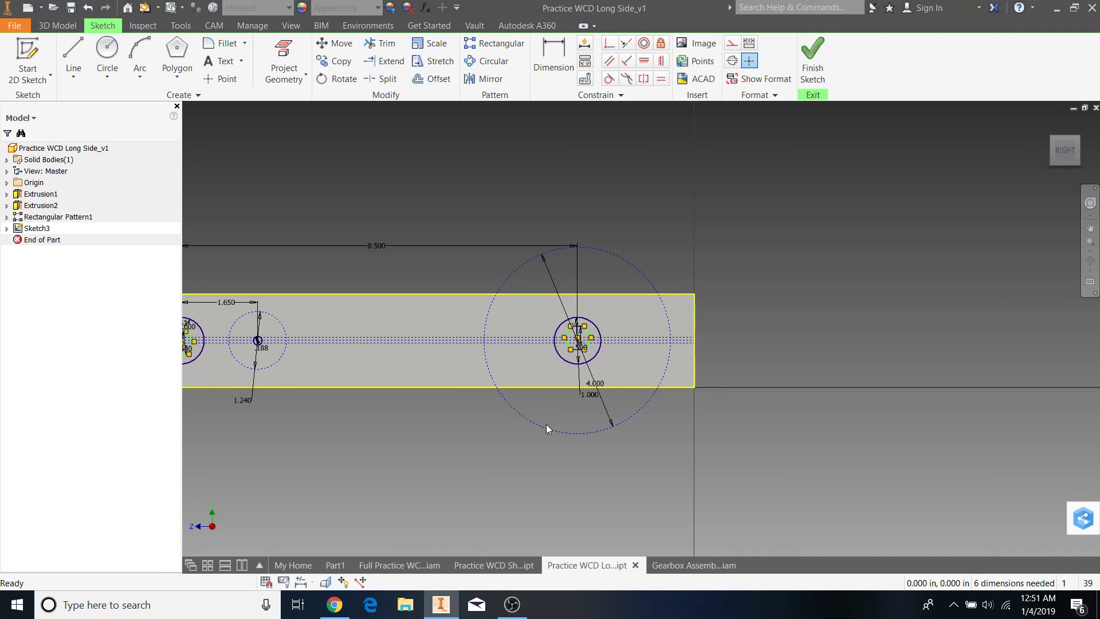
# Draw two 3/16 in diameter cam hole circles on the centerline, one on each side of the end axle circle.
pyautogui.click(107, 47)
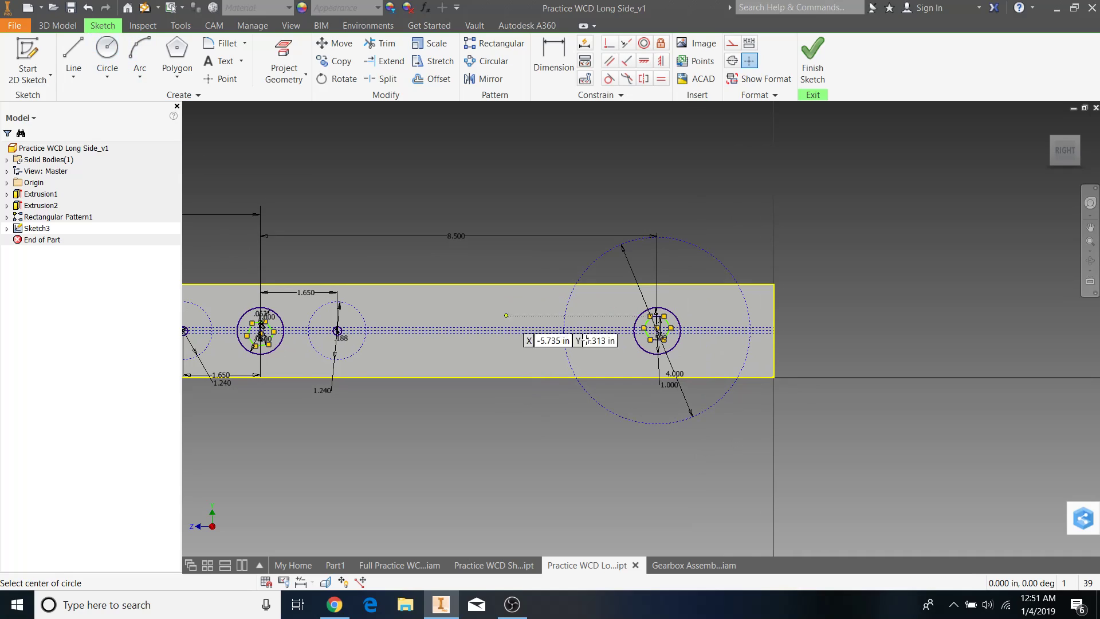
pyautogui.scroll(-5, 613, 336)
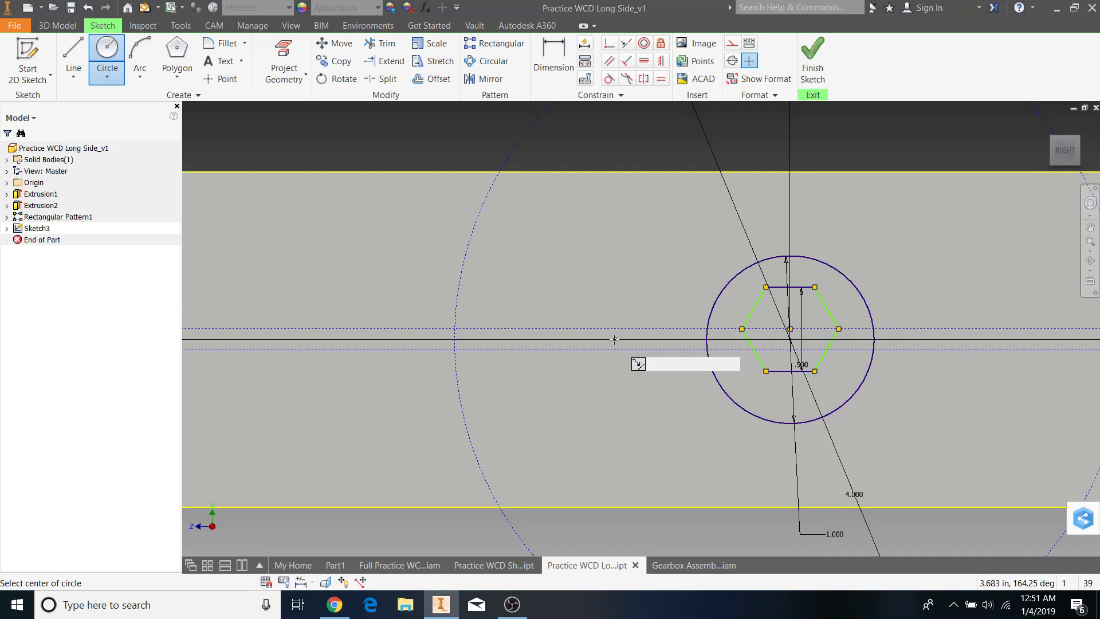
pyautogui.click(558, 340)
pyautogui.write('3/1')
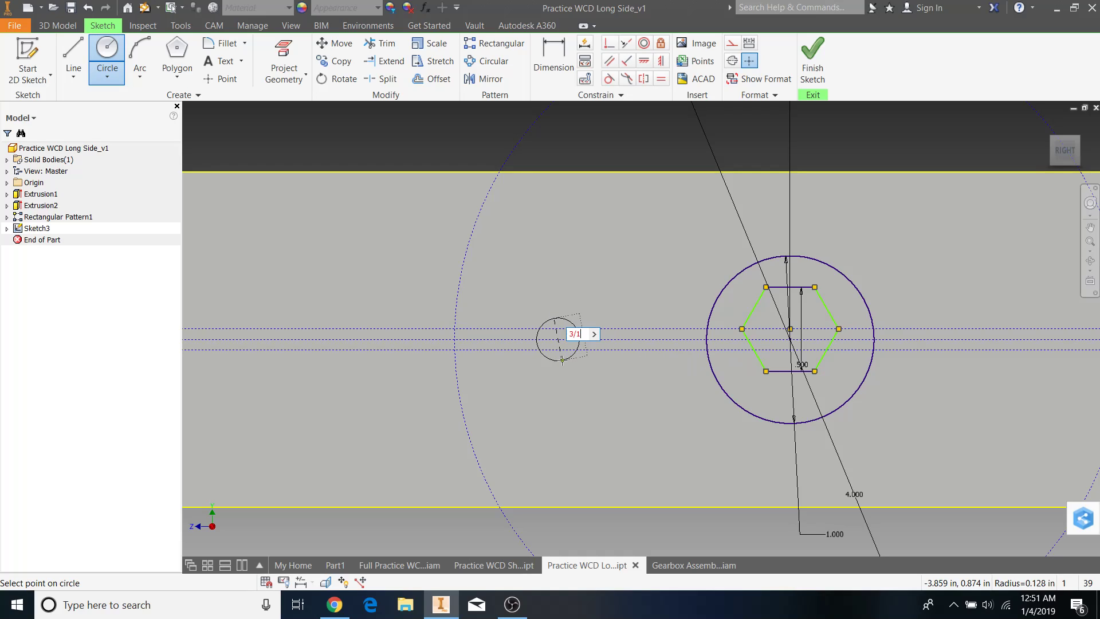
pyautogui.write('6')
pyautogui.press('Return')
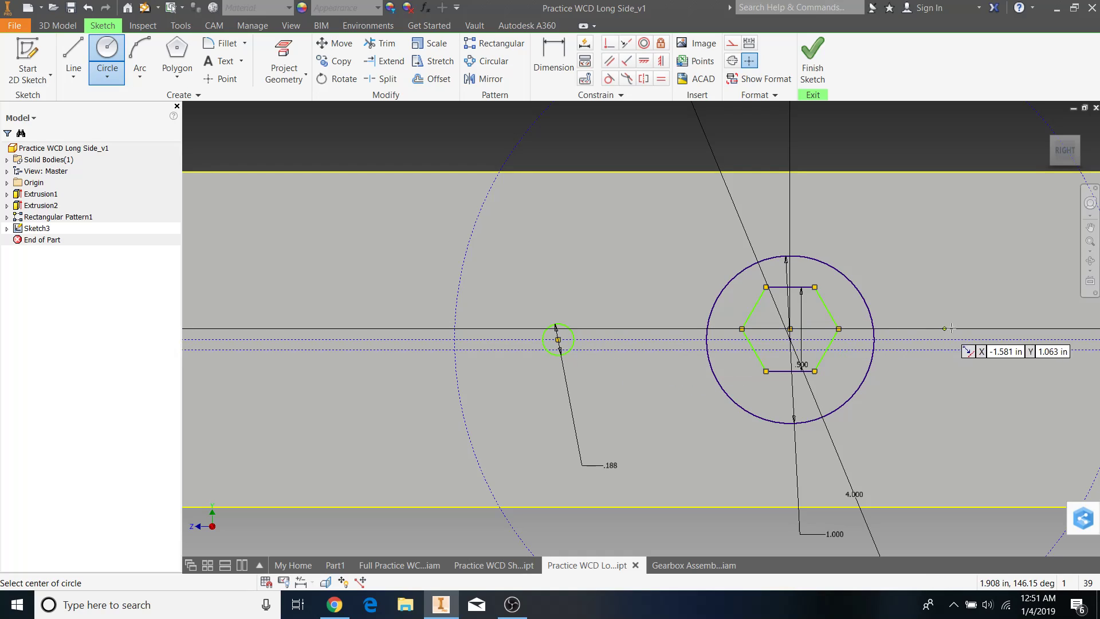
pyautogui.click(1027, 339)
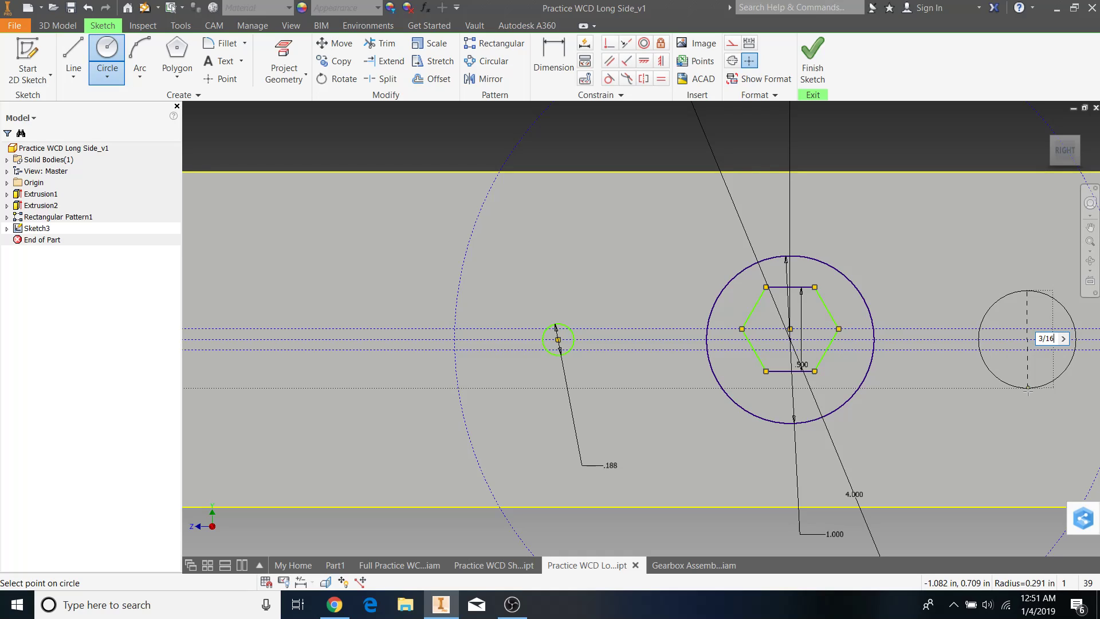
pyautogui.write('3/16')
pyautogui.press('Return')
# Dimension the end axle's inner cam hole, facing the middle axle, 1.65 in from the end axle circle's center.
pyautogui.click(553, 64)
pyautogui.click(571, 335)
pyautogui.click(719, 284)
pyautogui.click(653, 246)
pyautogui.write('1')
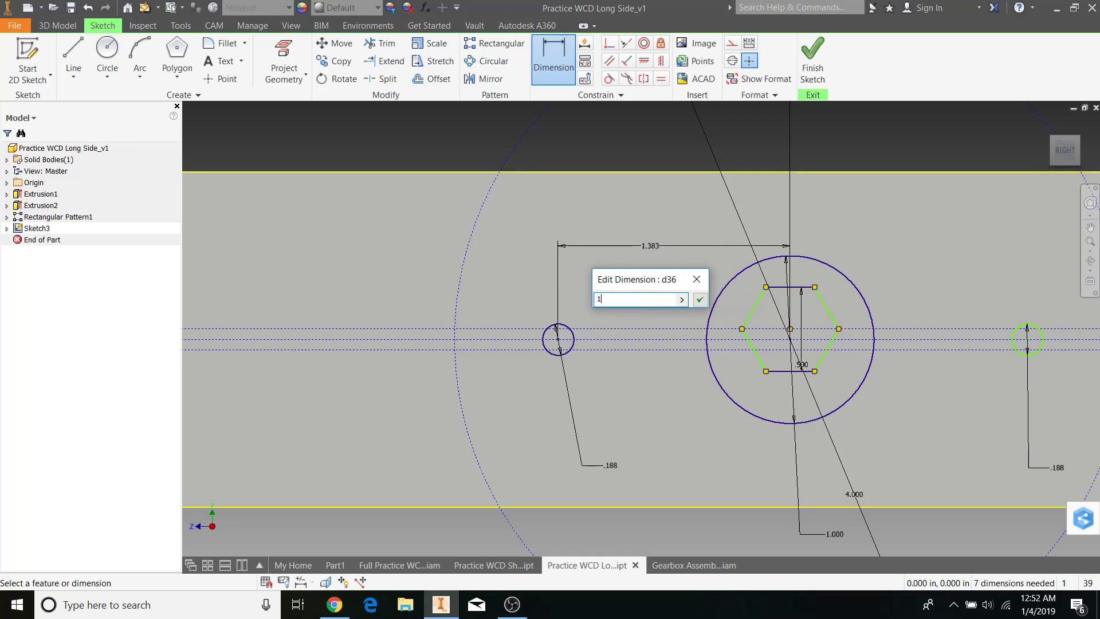
pyautogui.write('.65')
pyautogui.press('Return')
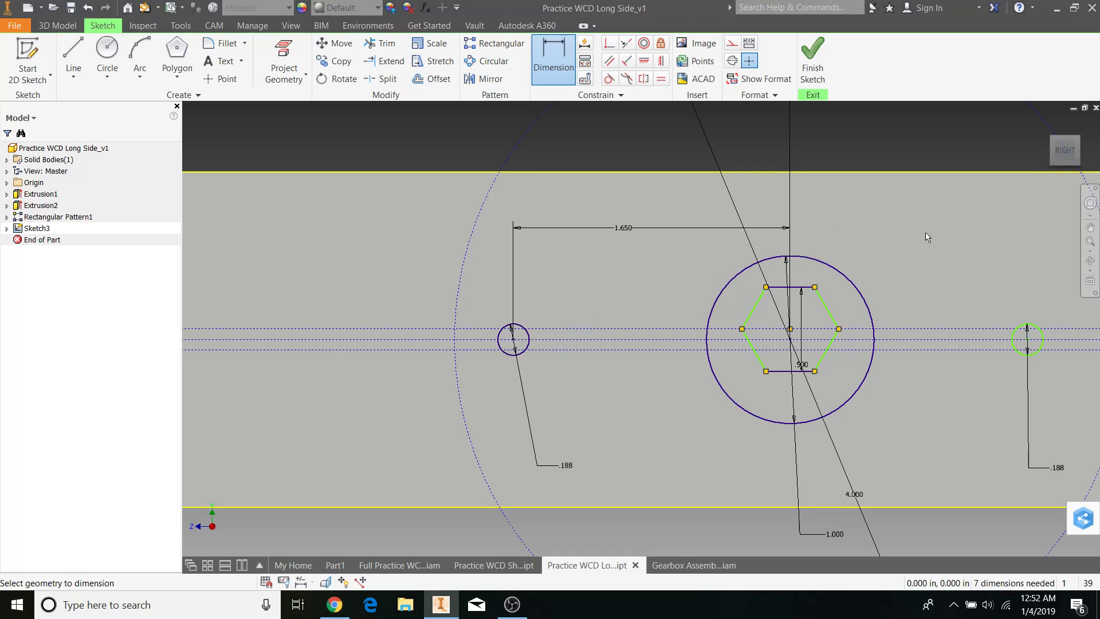
# Dimension the end axle's outer cam hole, nearest the tube end, 1.65 in from the end axle circle's center.
pyautogui.moveTo(926, 238); pyautogui.dragTo(698, 259, button='middle')
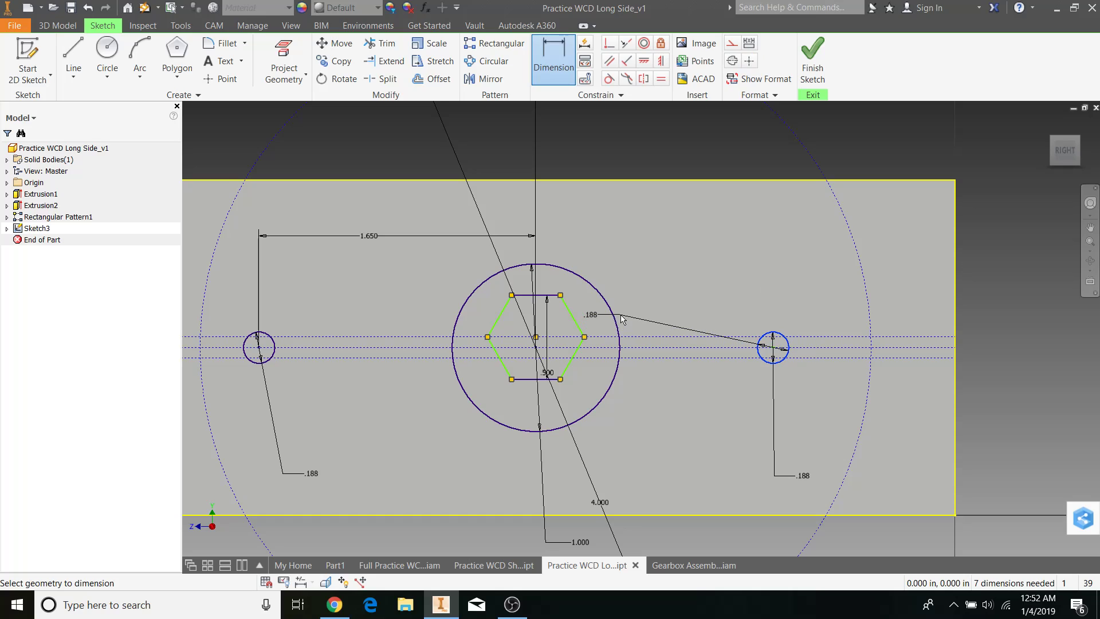
pyautogui.click(615, 319)
pyautogui.click(682, 269)
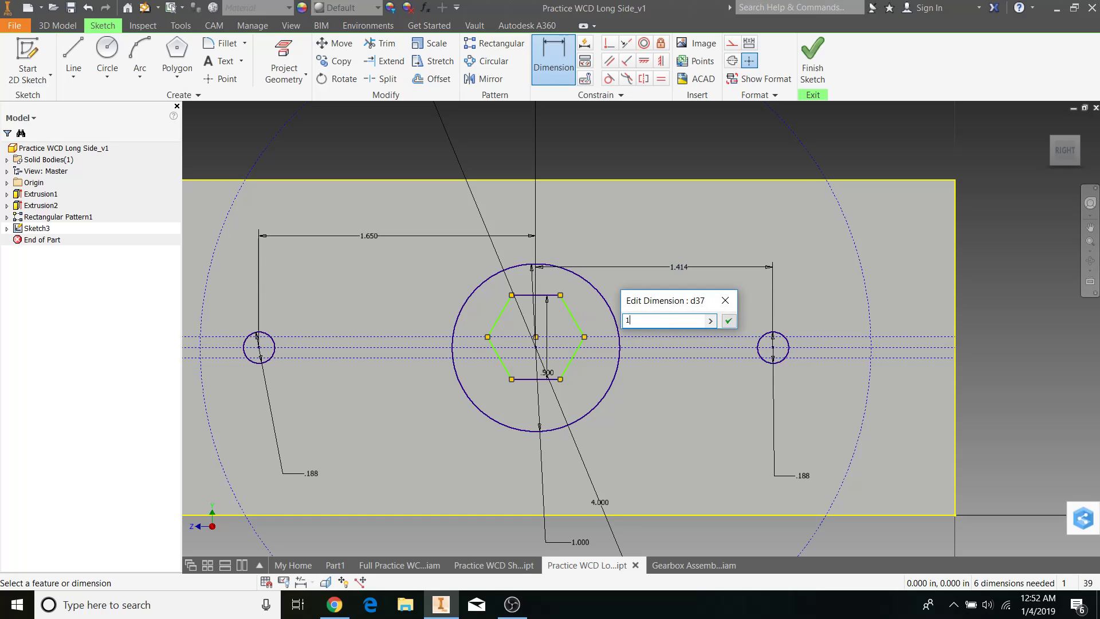
pyautogui.press('Return')
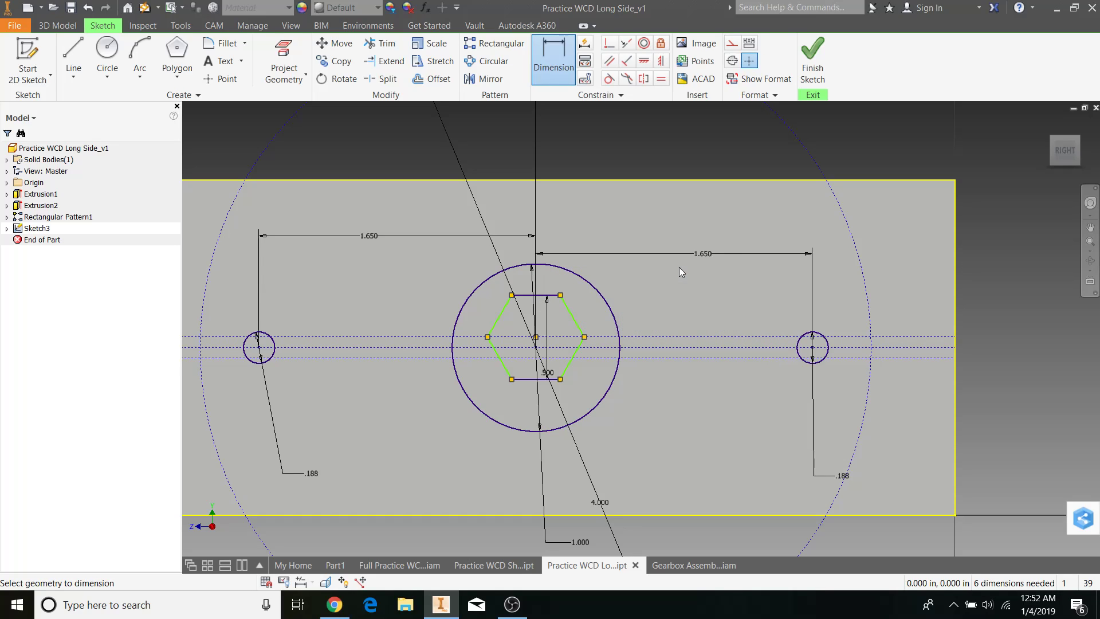
# Look over the cam hole layout along the whole tube and the 1.5 in gearbox bearing circle.
pyautogui.scroll(-5, 683, 271)
pyautogui.moveTo(678, 325); pyautogui.dragTo(800, 304, button='middle')
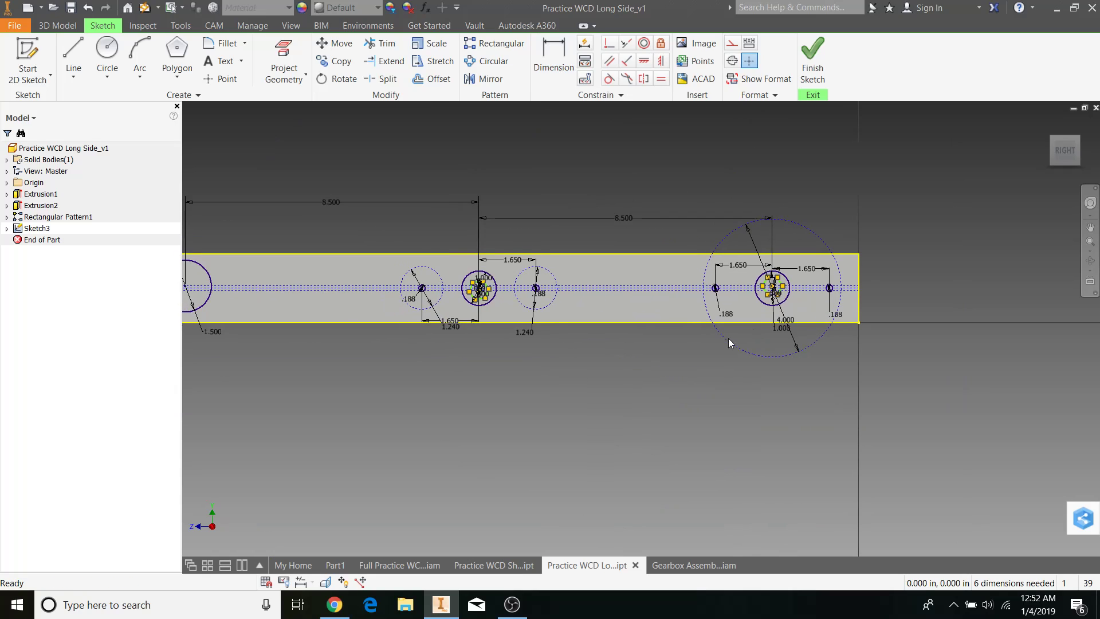
pyautogui.scroll(-2, 722, 336)
pyautogui.scroll(3, 372, 322)
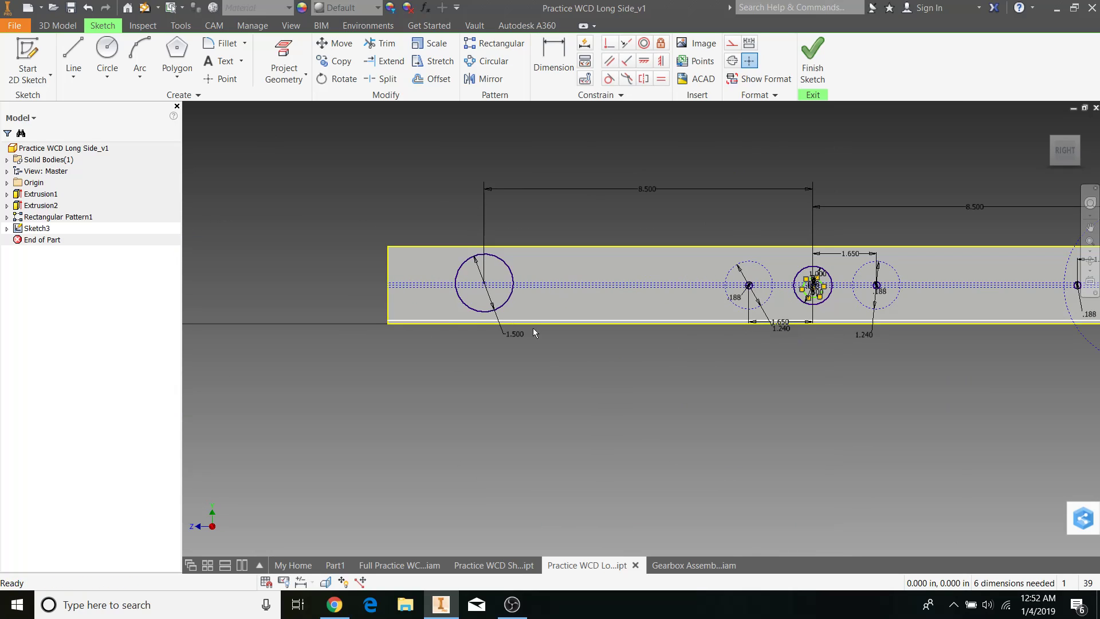
pyautogui.moveTo(526, 327); pyautogui.dragTo(510, 395, button='middle')
pyautogui.scroll(3, 447, 383)
pyautogui.scroll(-2, 576, 333)
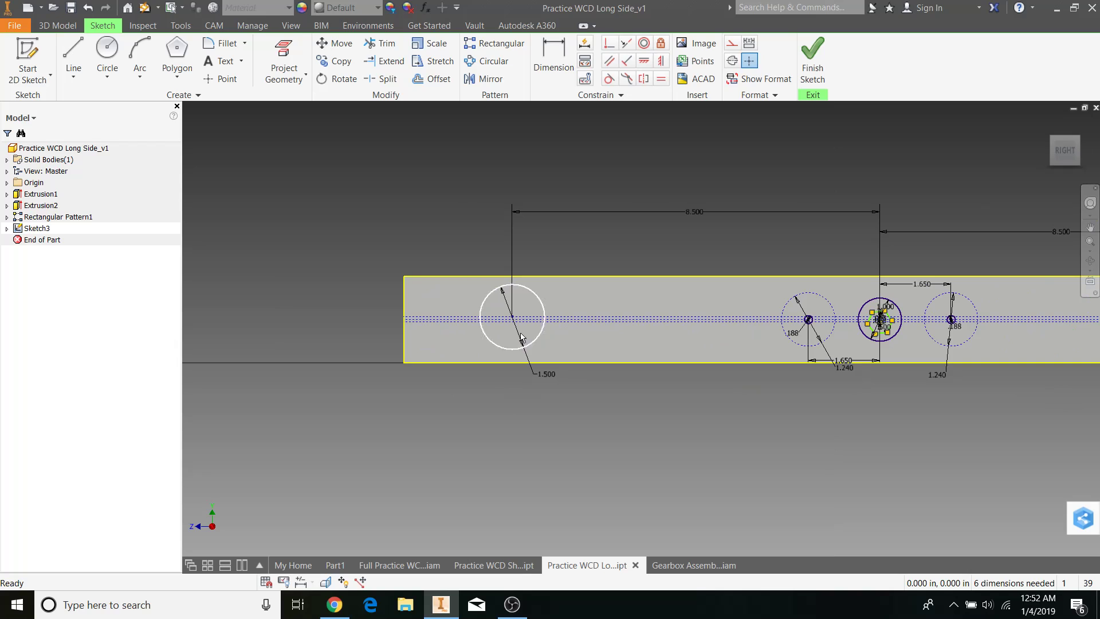
pyautogui.scroll(3, 493, 336)
# Switch to the full WCD assembly and examine how the gearbox sits on the long side tube.
pyautogui.click(421, 565)
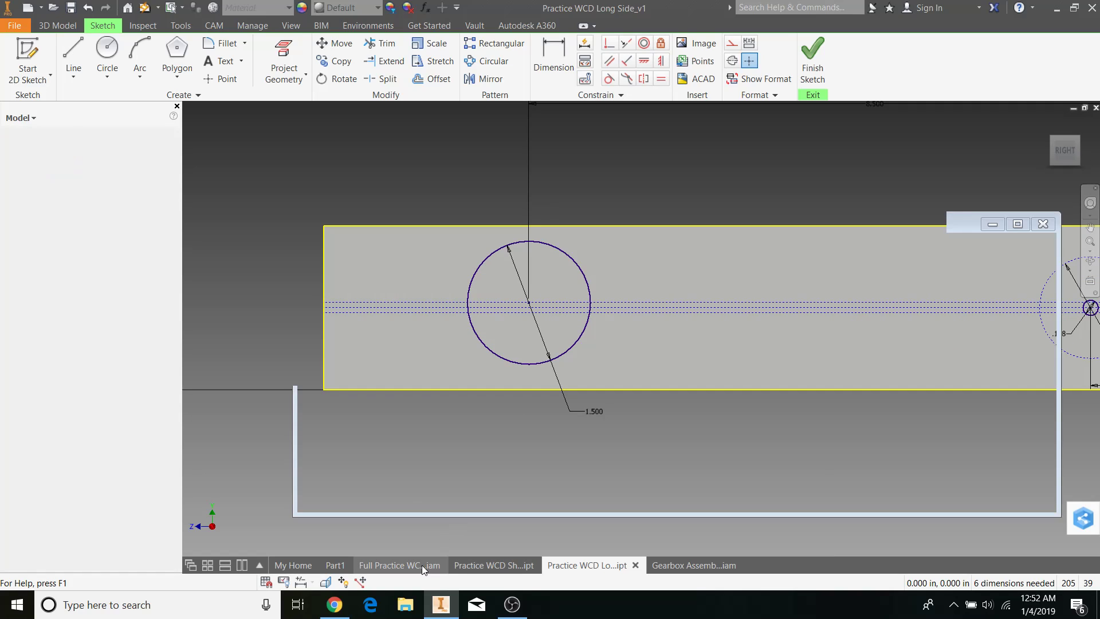
pyautogui.scroll(-5, 894, 418)
pyautogui.scroll(8, 491, 449)
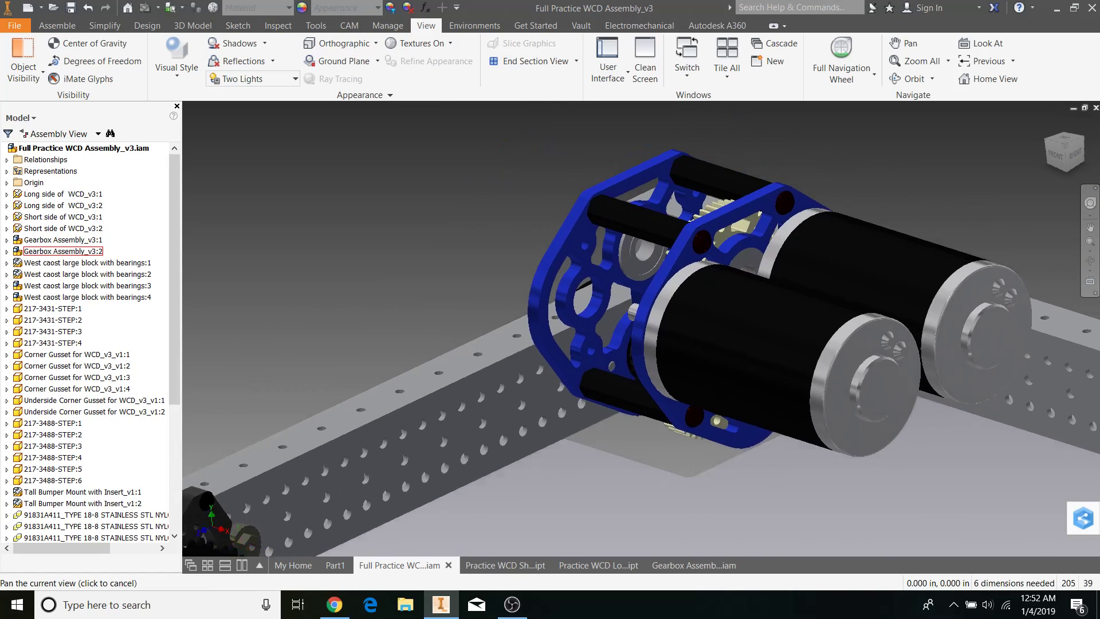
pyautogui.moveTo(505, 396); pyautogui.dragTo(550, 425, button='middle')
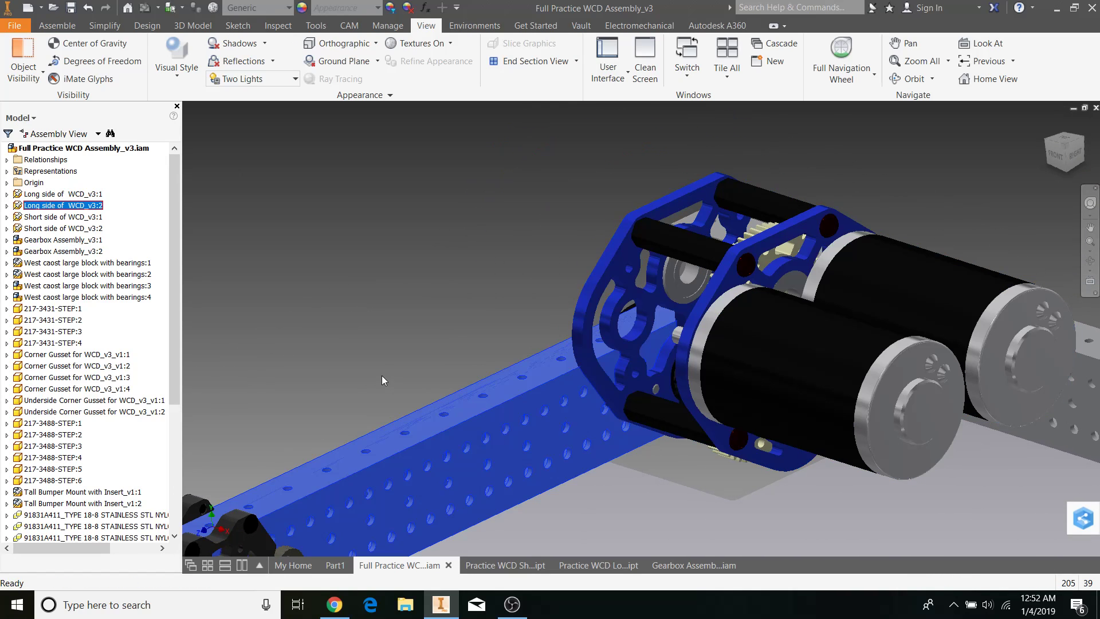
pyautogui.scroll(-5, 385, 379)
pyautogui.keyDown('shift'); pyautogui.moveTo(394, 393); pyautogui.dragTo(573, 384, button='middle'); pyautogui.keyUp('shift')
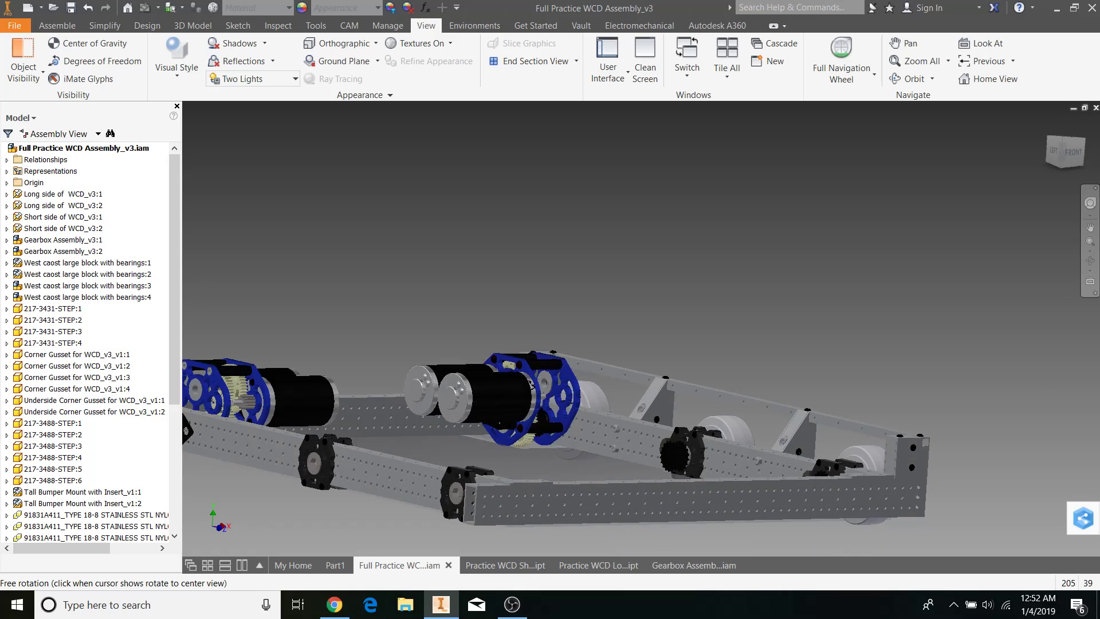
# Examine the gearbox bearing block and its two mounting screws on the outer face of the long side tube.
pyautogui.moveTo(397, 433); pyautogui.dragTo(618, 434, button='middle')
pyautogui.scroll(8, 573, 453)
pyautogui.keyDown('shift'); pyautogui.moveTo(504, 468); pyautogui.dragTo(533, 490, button='middle'); pyautogui.keyUp('shift')
pyautogui.moveTo(378, 396); pyautogui.dragTo(604, 400, button='middle')
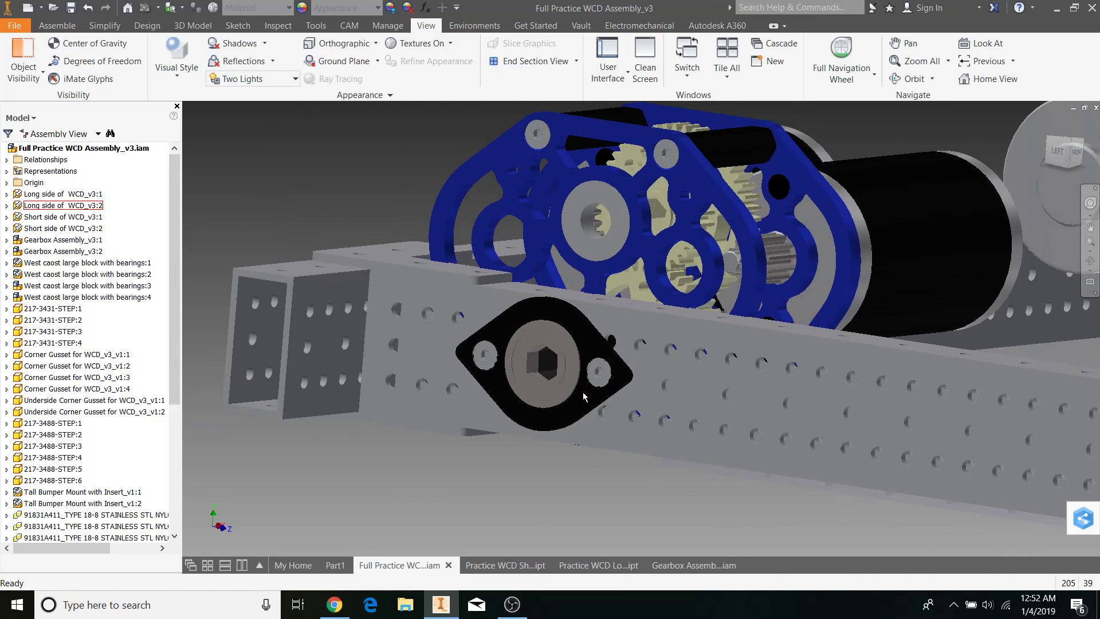
pyautogui.scroll(4, 575, 385)
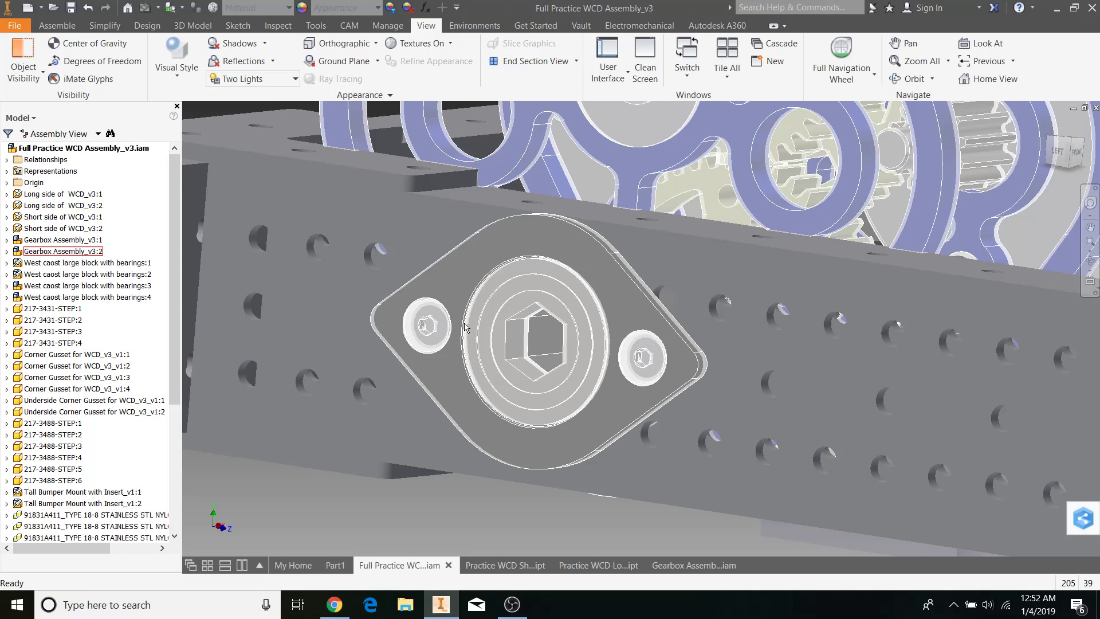
pyautogui.moveTo(446, 318)
pyautogui.keyDown('shift'); pyautogui.mouseDown(button='middle')
pyautogui.moveTo(449, 310)
pyautogui.moveTo(426, 320)
pyautogui.mouseUp(button='middle'); pyautogui.keyUp('shift')
pyautogui.moveTo(688, 258); pyautogui.dragTo(447, 452, button='middle')
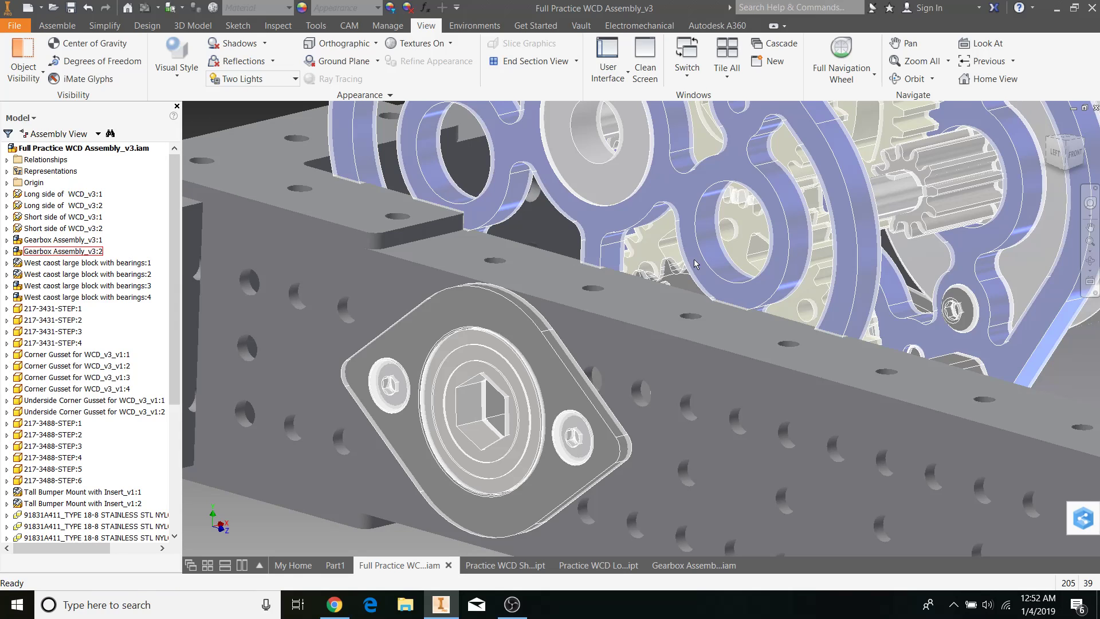
pyautogui.scroll(-3, 689, 267)
pyautogui.keyDown('shift'); pyautogui.moveTo(689, 266); pyautogui.dragTo(675, 287, button='middle'); pyautogui.keyUp('shift')
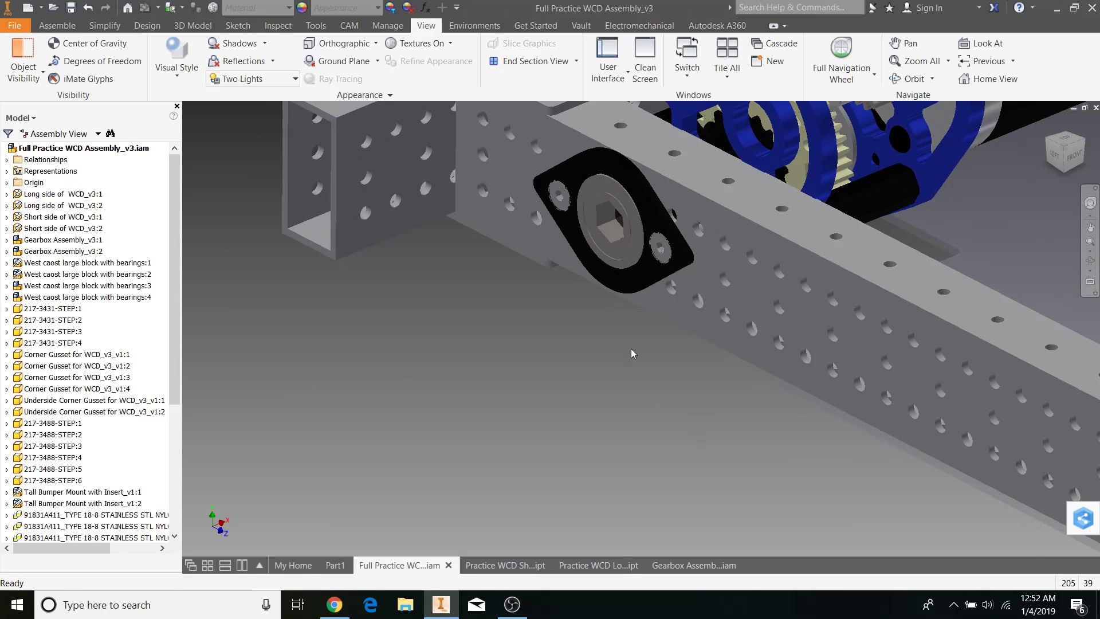
pyautogui.keyDown('shift'); pyautogui.moveTo(630, 351); pyautogui.dragTo(587, 381, button='middle'); pyautogui.keyUp('shift')
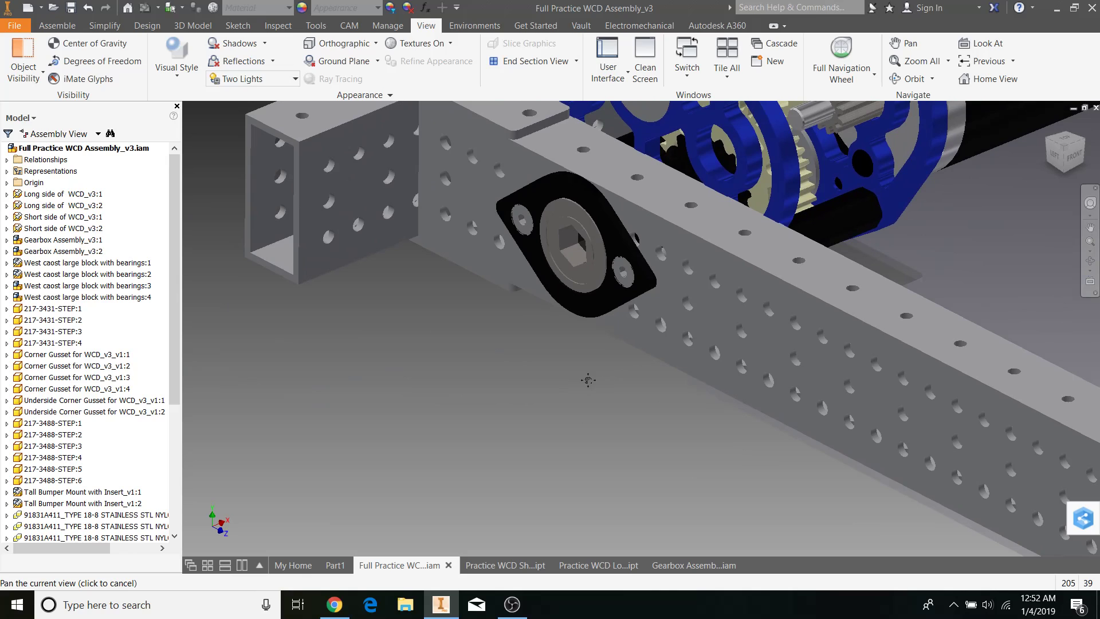
# Switch to the browser and look up the bolt circle diameter in the WCP Gearbox Bearing Block (217-3634) drawing.
pyautogui.click(335, 605)
pyautogui.scroll(-2, 304, 344)
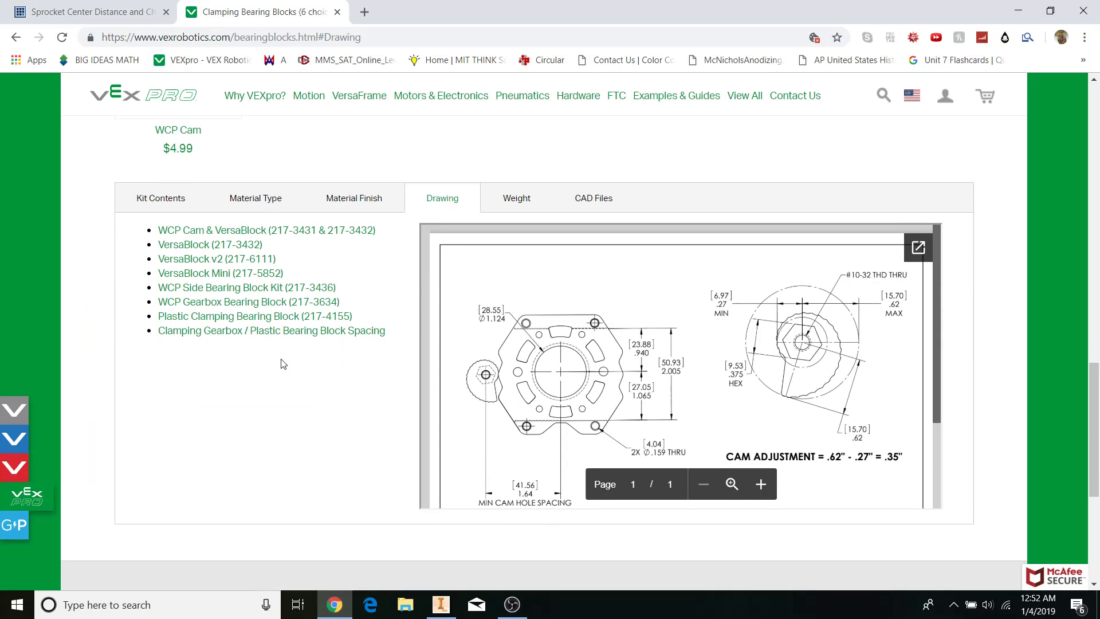
pyautogui.click(241, 288)
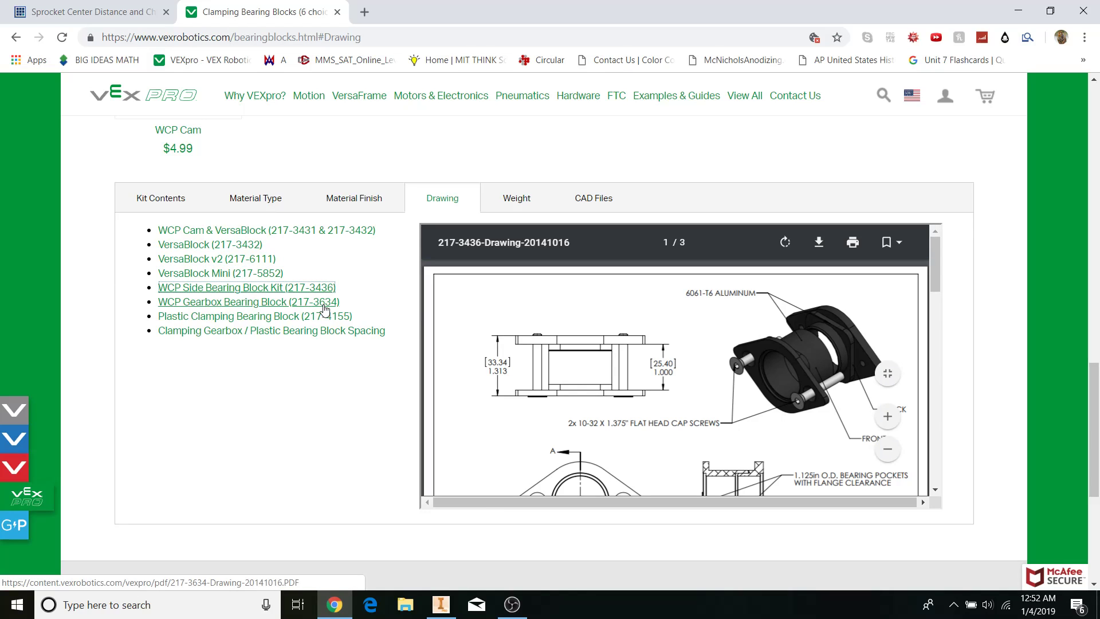
pyautogui.click(332, 303)
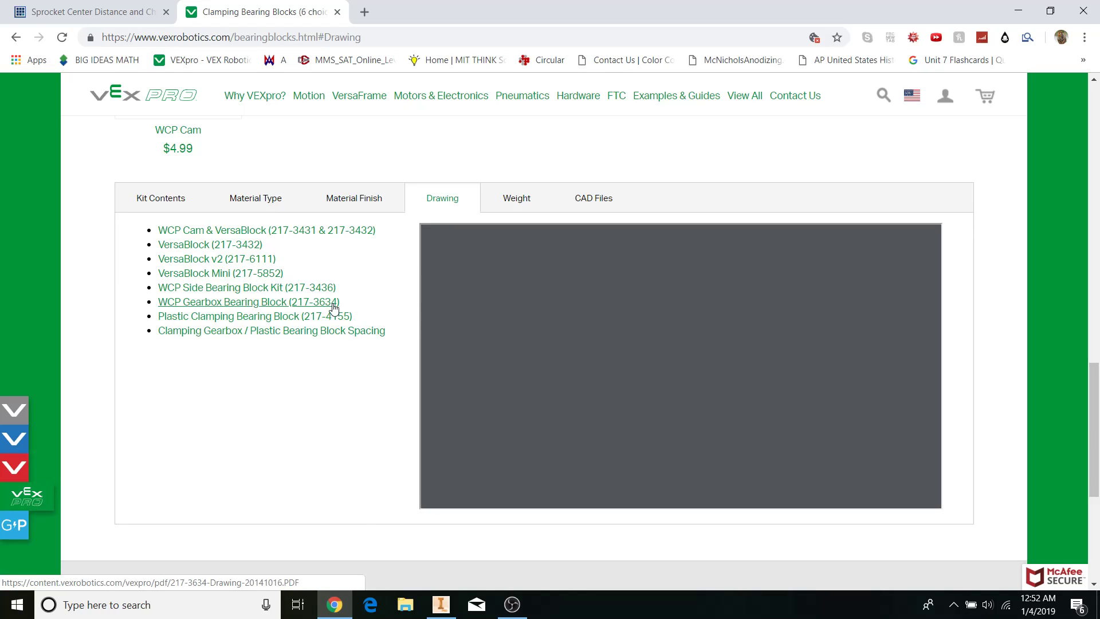
pyautogui.scroll(-3, 846, 366)
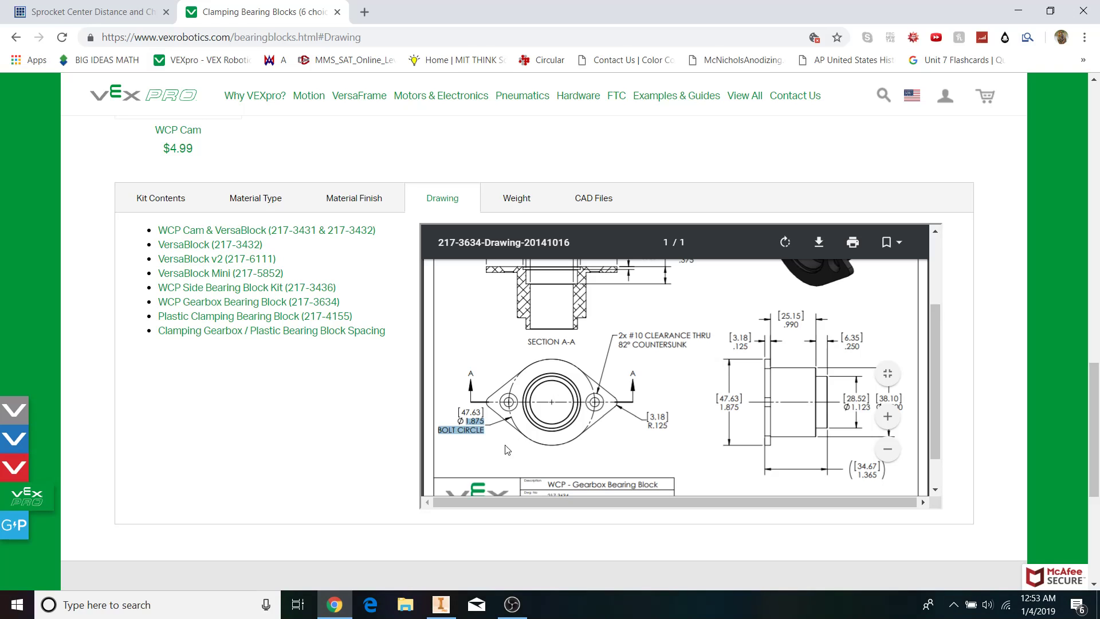
# Return to the long side part in Inventor and draw a 1.875 in construction circle concentric with the 1.5 in gearbox bearing circle.
pyautogui.click(441, 604)
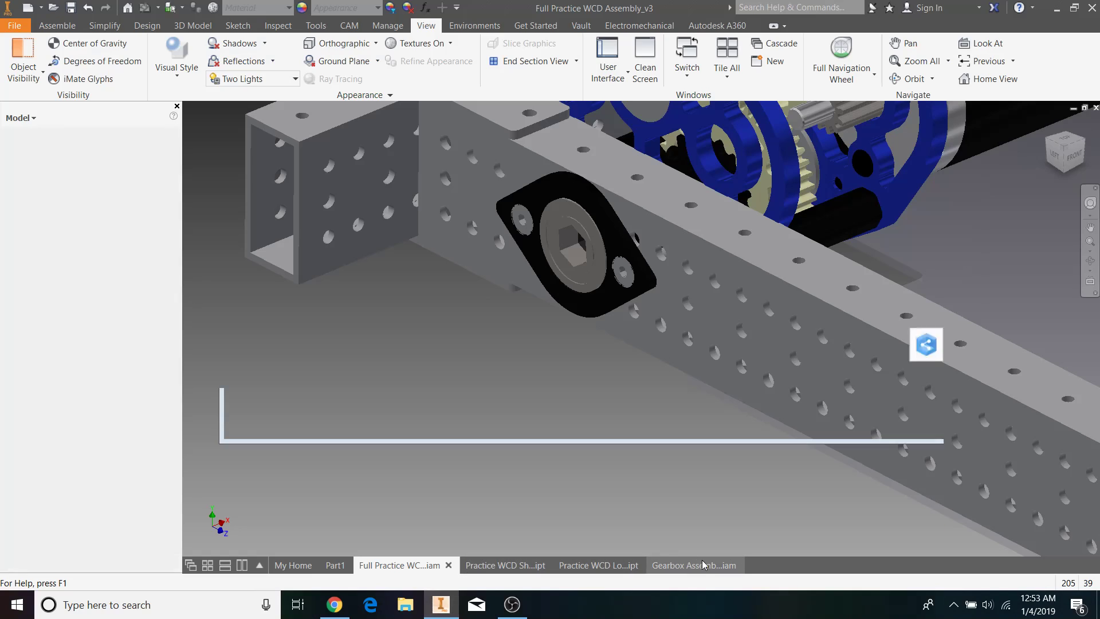
pyautogui.click(705, 565)
pyautogui.click(614, 567)
pyautogui.click(107, 55)
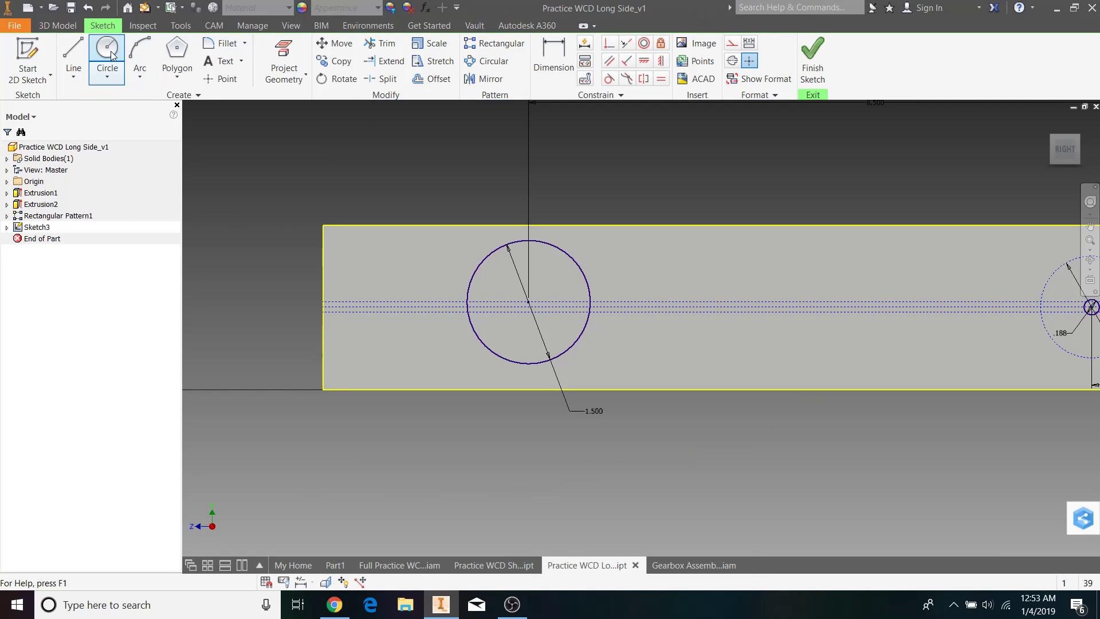
pyautogui.click(527, 302)
pyautogui.write('1.875')
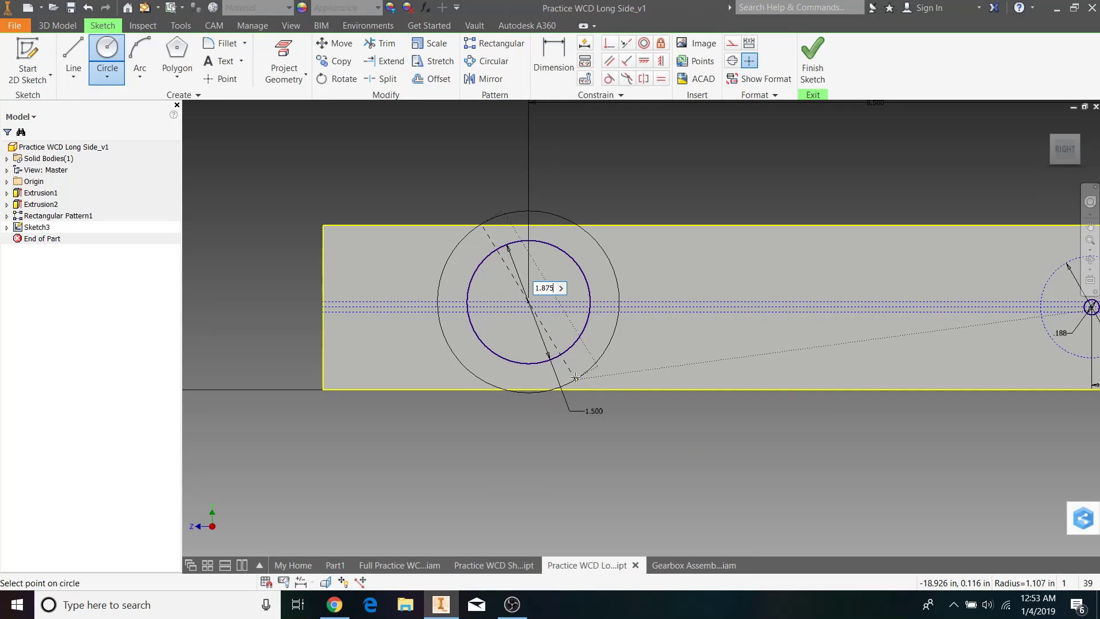
pyautogui.press('Return')
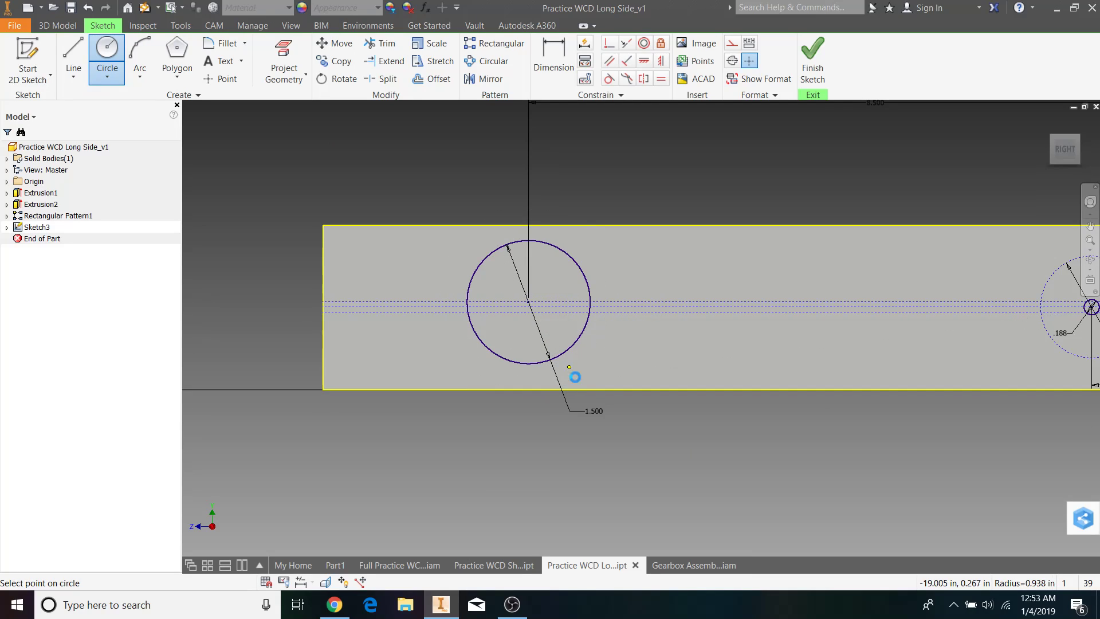
pyautogui.press('Escape')
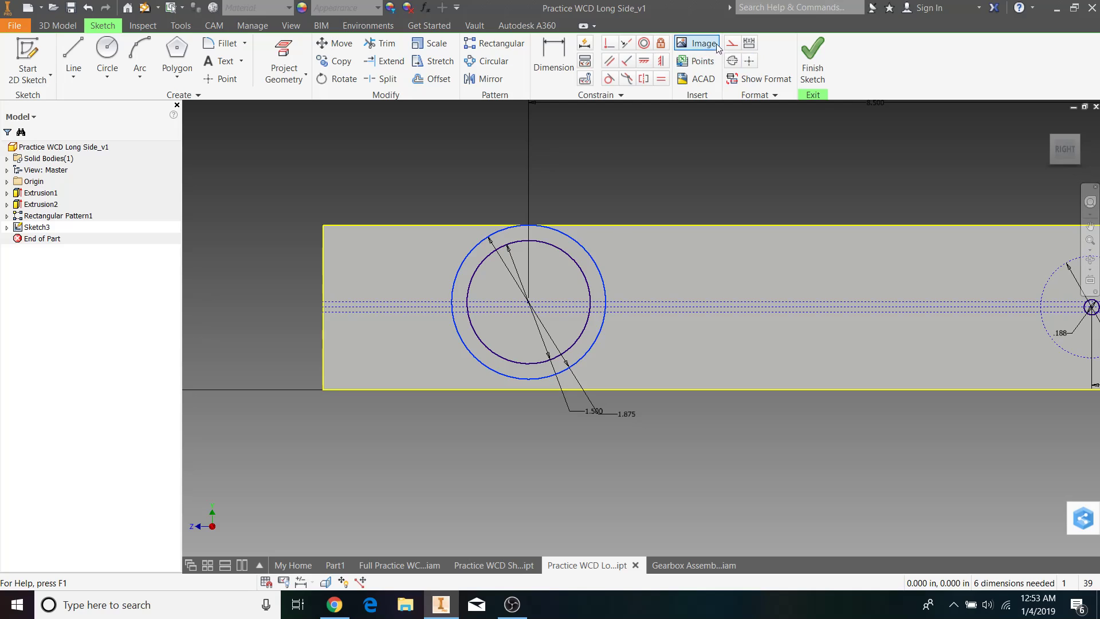
pyautogui.click(732, 44)
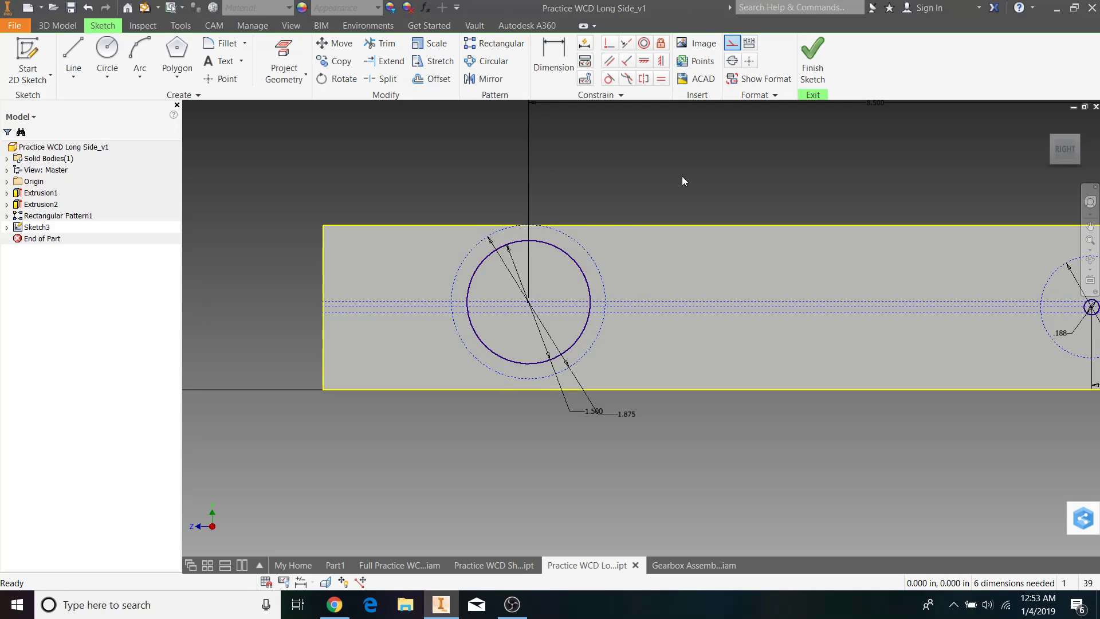
# Draw two 3/16 in diameter bolt holes where the 1.875 in bolt circle crosses the horizontal construction line through its center.
pyautogui.scroll(-3, 426, 318)
pyautogui.click(108, 54)
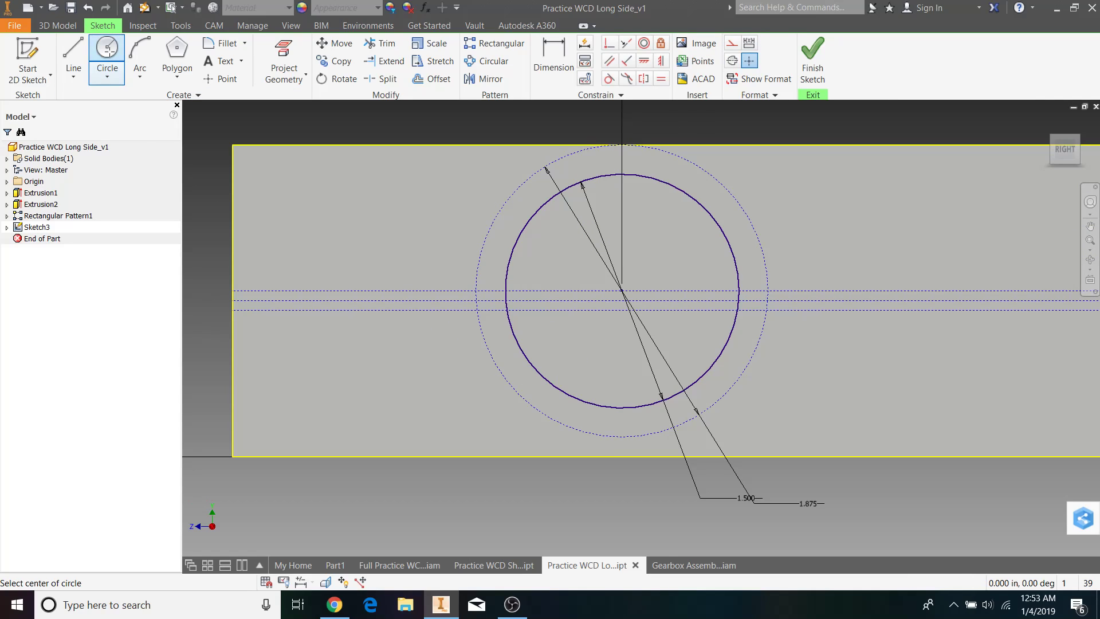
pyautogui.moveTo(724, 362); pyautogui.dragTo(650, 385, button='middle')
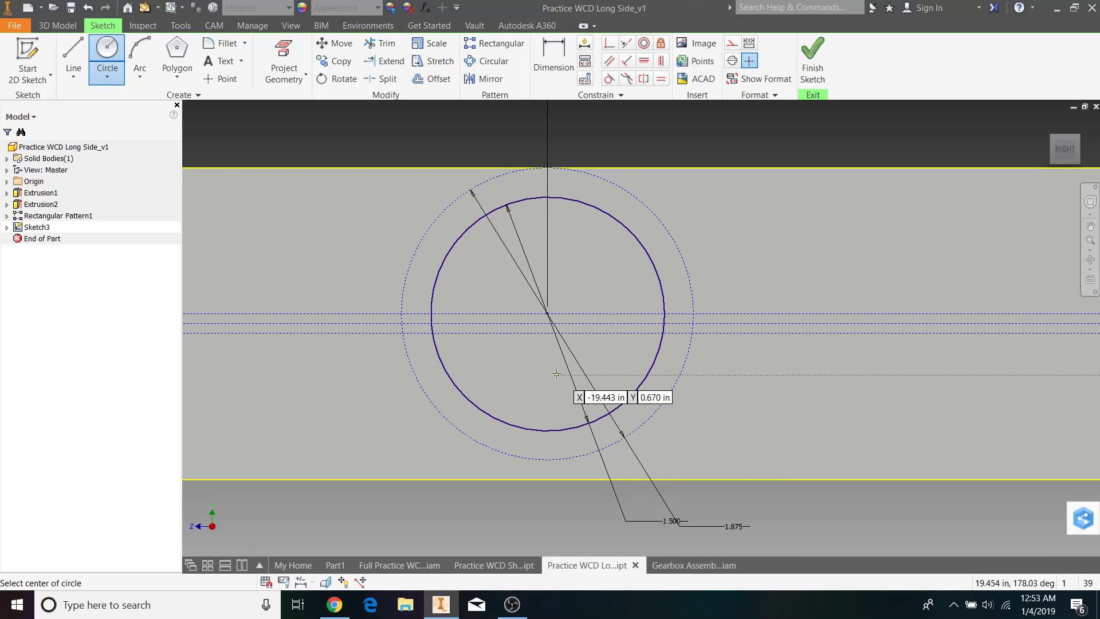
pyautogui.click(401, 313)
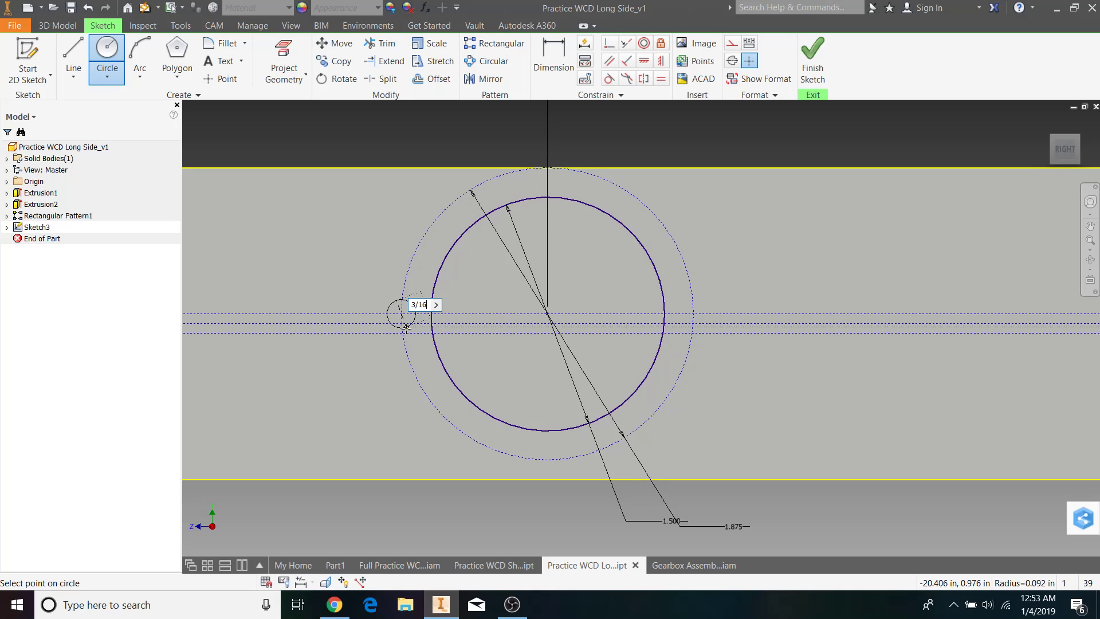
pyautogui.press('Return')
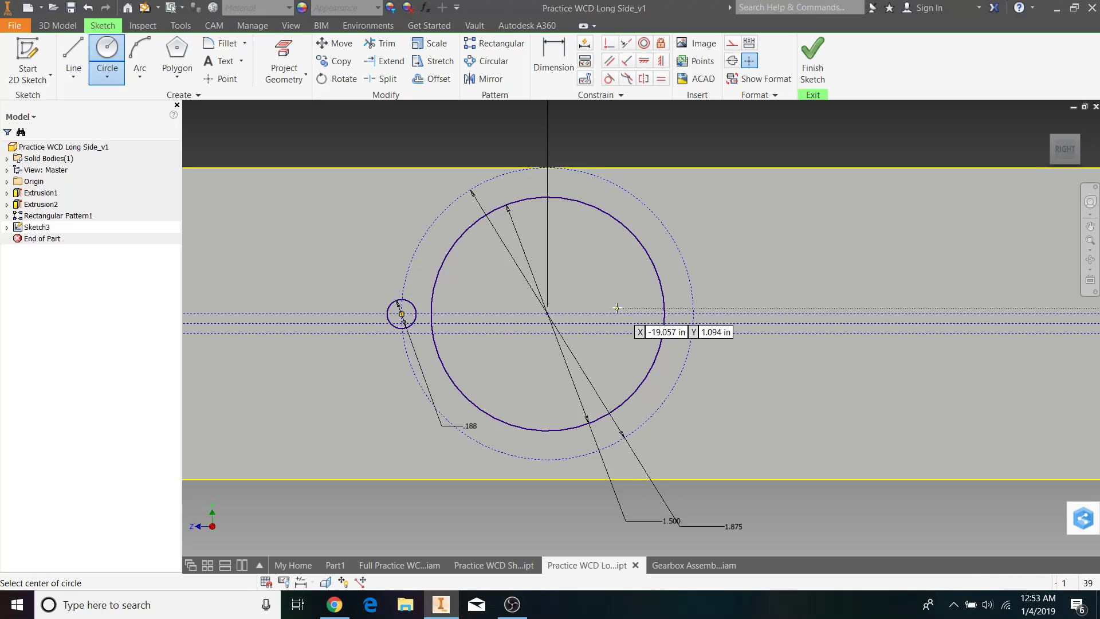
pyautogui.click(693, 314)
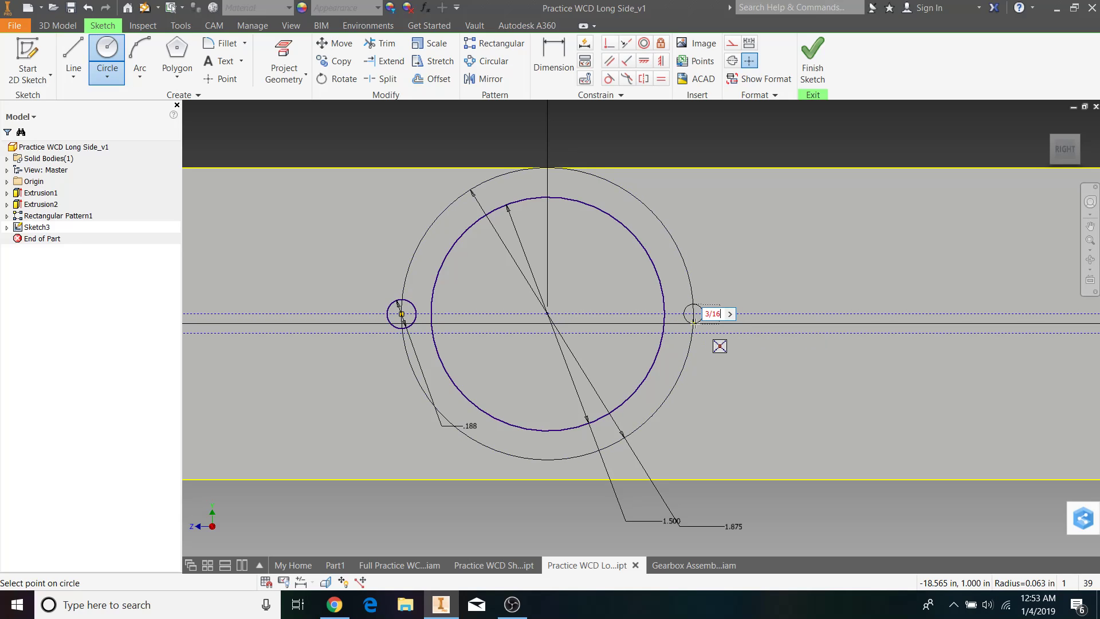
pyautogui.write('3/16')
pyautogui.press('Return')
# Review the gearbox bearing bolt holes and the middle axle's cam hole layout along the tube.
pyautogui.scroll(-8, 694, 321)
pyautogui.press('F2')
pyautogui.moveTo(992, 413); pyautogui.dragTo(899, 428, button='middle')
pyautogui.scroll(3, 914, 409)
pyautogui.moveTo(588, 426); pyautogui.dragTo(803, 440, button='middle')
pyautogui.scroll(3, 751, 449)
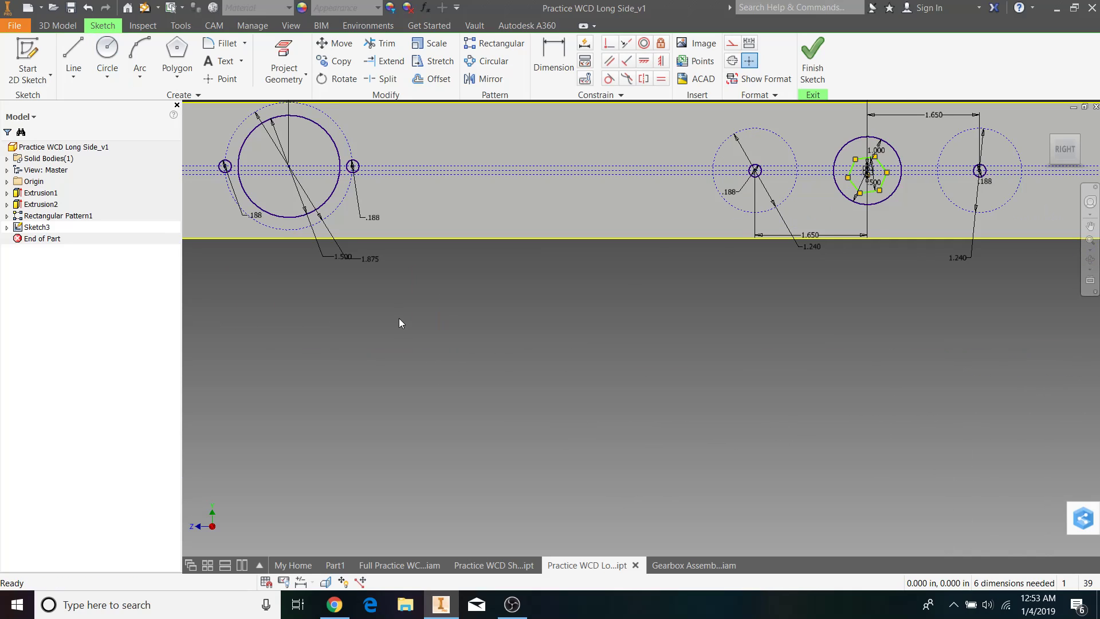
pyautogui.moveTo(400, 324); pyautogui.dragTo(714, 439, button='middle')
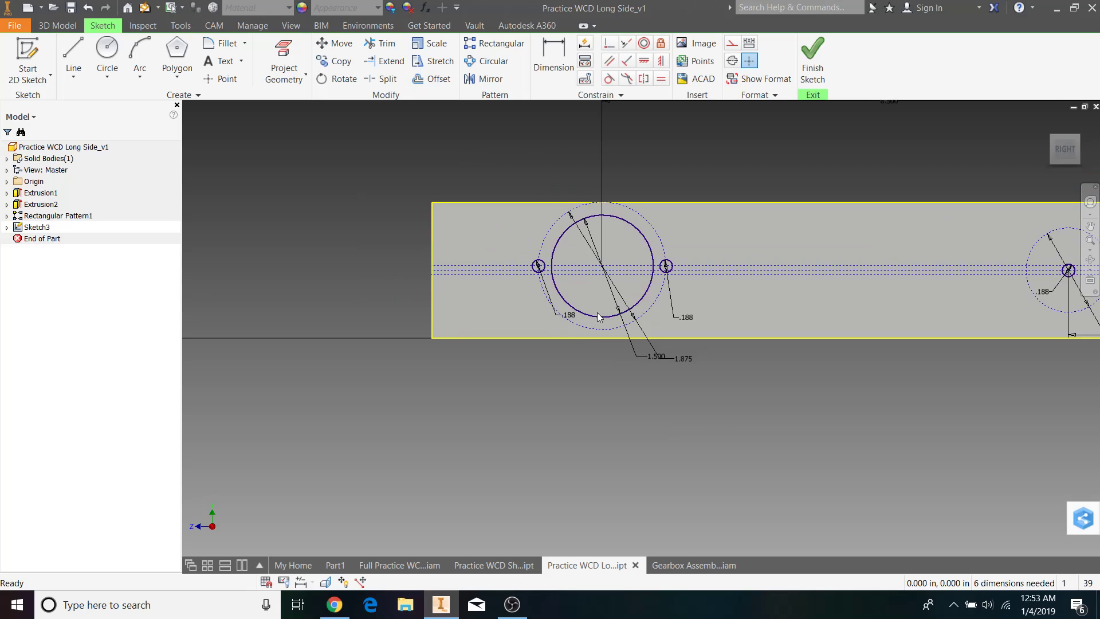
pyautogui.click(599, 315)
pyautogui.scroll(3, 666, 267)
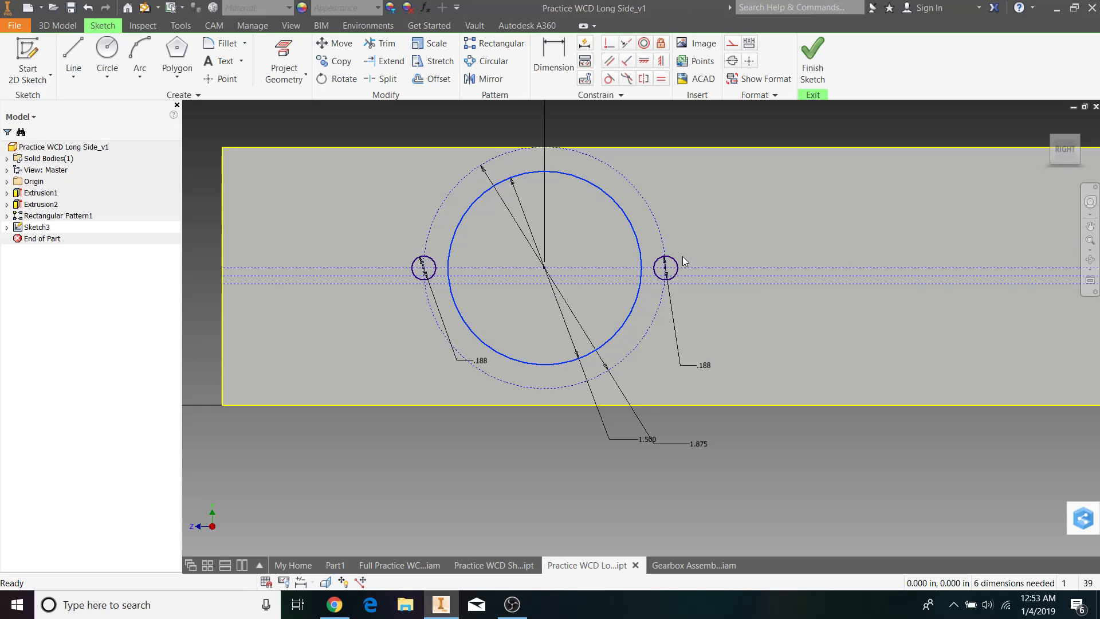
pyautogui.click(678, 265)
pyautogui.scroll(-5, 766, 263)
pyautogui.moveTo(941, 264); pyautogui.dragTo(746, 271, button='middle')
pyautogui.scroll(6, 744, 272)
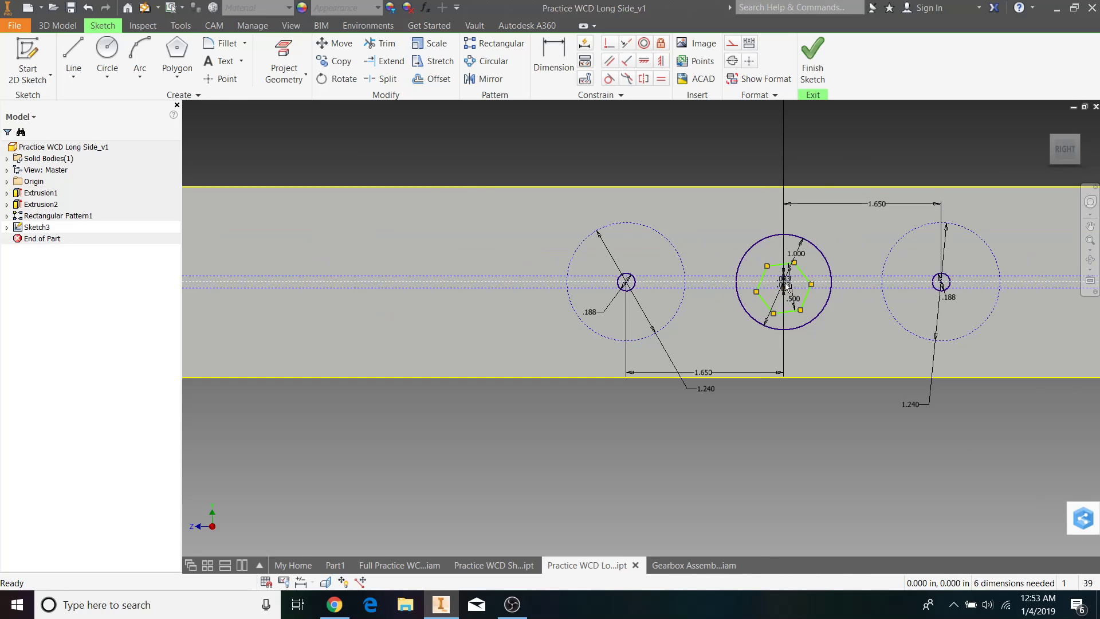
pyautogui.scroll(-2, 868, 327)
pyautogui.scroll(2, 798, 359)
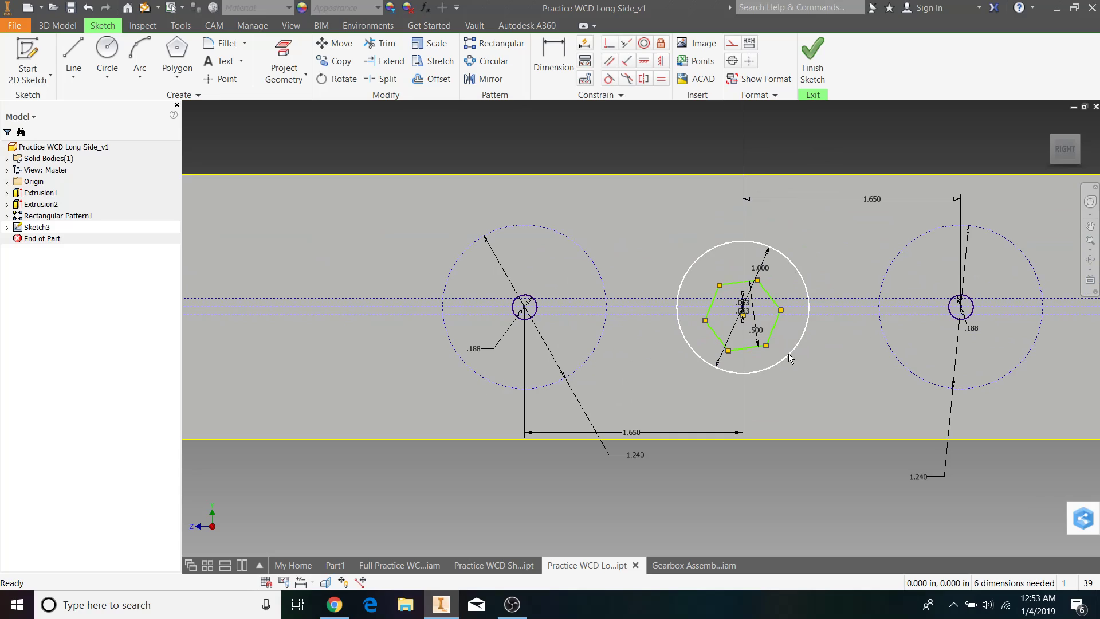
# Convert the hex shaft outline inside the middle axle's 1 in circle to construction geometry.
pyautogui.scroll(3, 782, 348)
pyautogui.moveTo(785, 363); pyautogui.dragTo(623, 194)
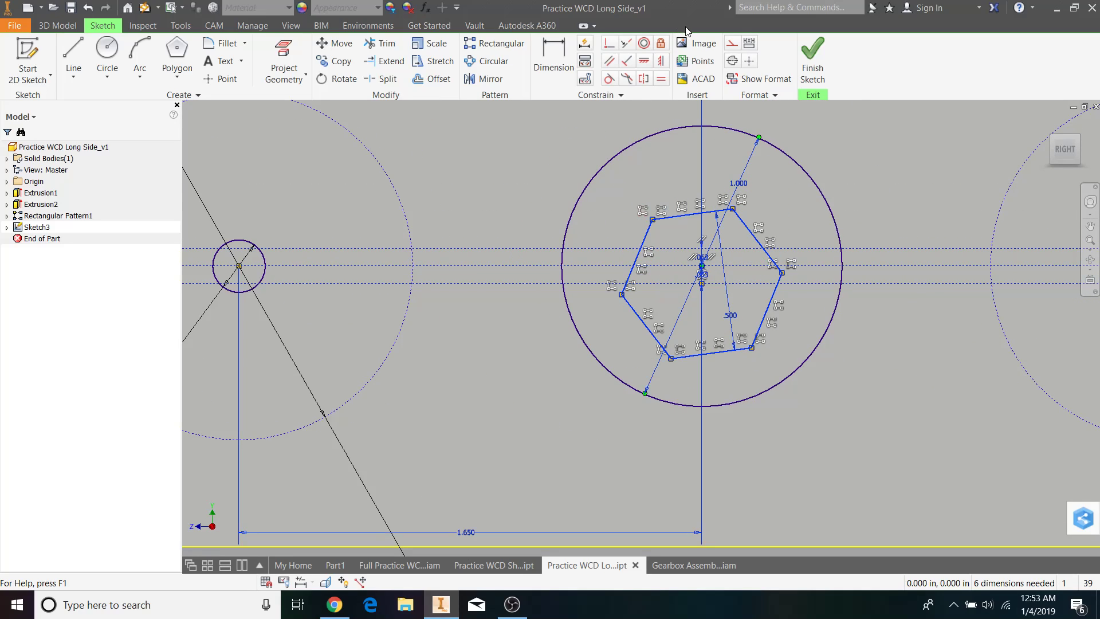
pyautogui.click(731, 45)
pyautogui.scroll(-3, 893, 172)
pyautogui.scroll(3, 803, 270)
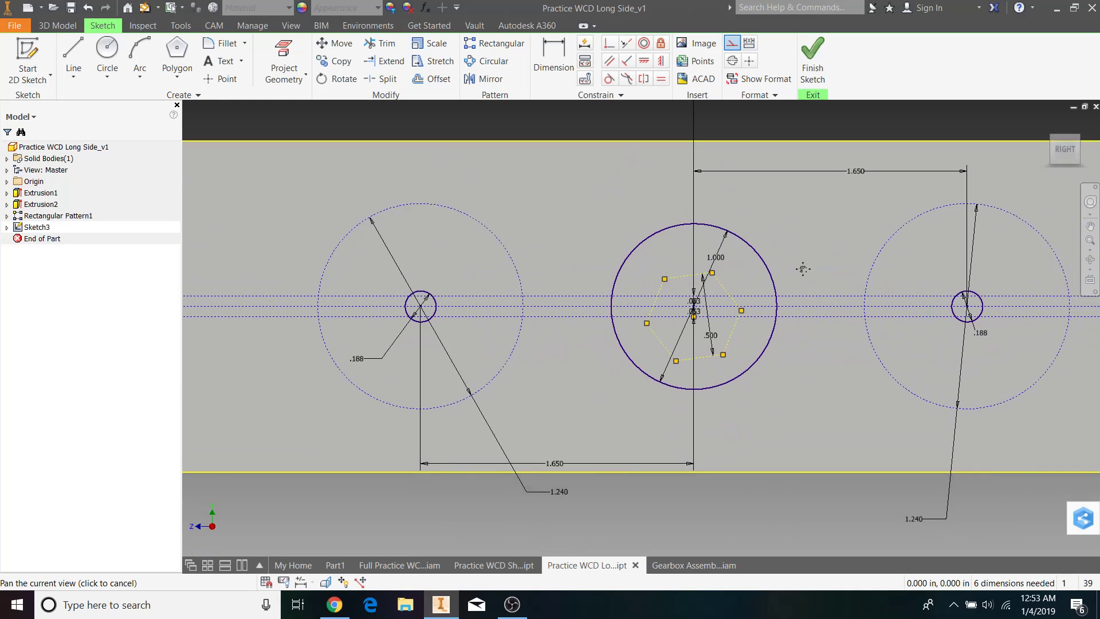
pyautogui.click(762, 283)
pyautogui.click(827, 226)
# Convert the end axle's hex shaft outline to construction geometry and finish the sketch.
pyautogui.click(414, 334)
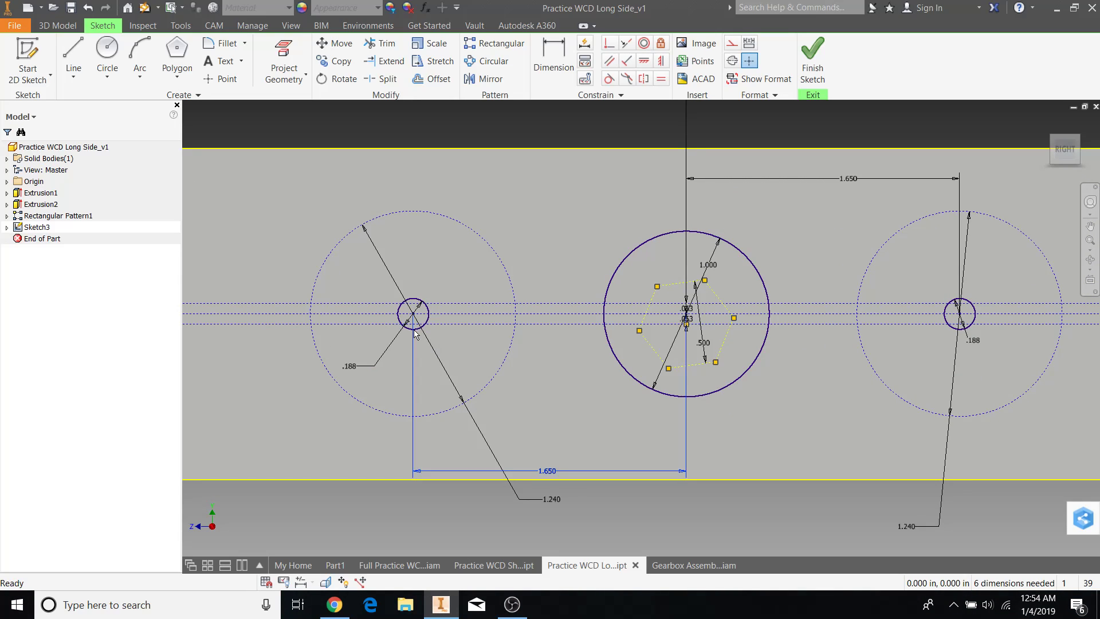
pyautogui.scroll(5, 916, 363)
pyautogui.click(1090, 226)
pyautogui.moveTo(1014, 364)
pyautogui.mouseDown()
pyautogui.moveTo(605, 367)
pyautogui.moveTo(496, 191)
pyautogui.mouseUp()
pyautogui.scroll(-4, 761, 370)
pyautogui.scroll(-1, 614, 329)
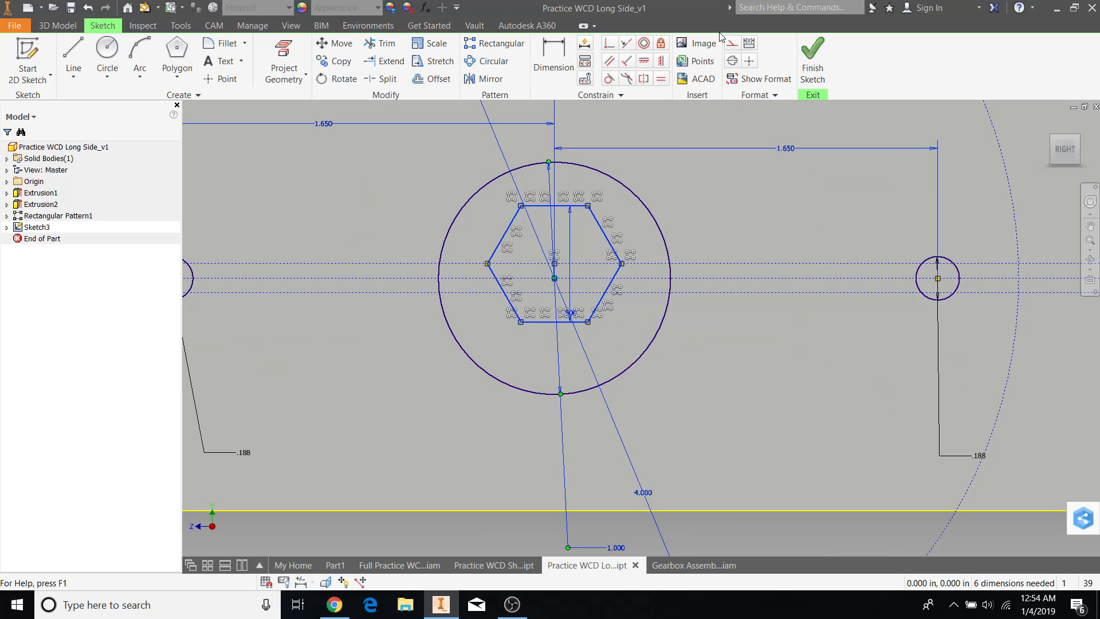
pyautogui.click(731, 46)
pyautogui.click(750, 209)
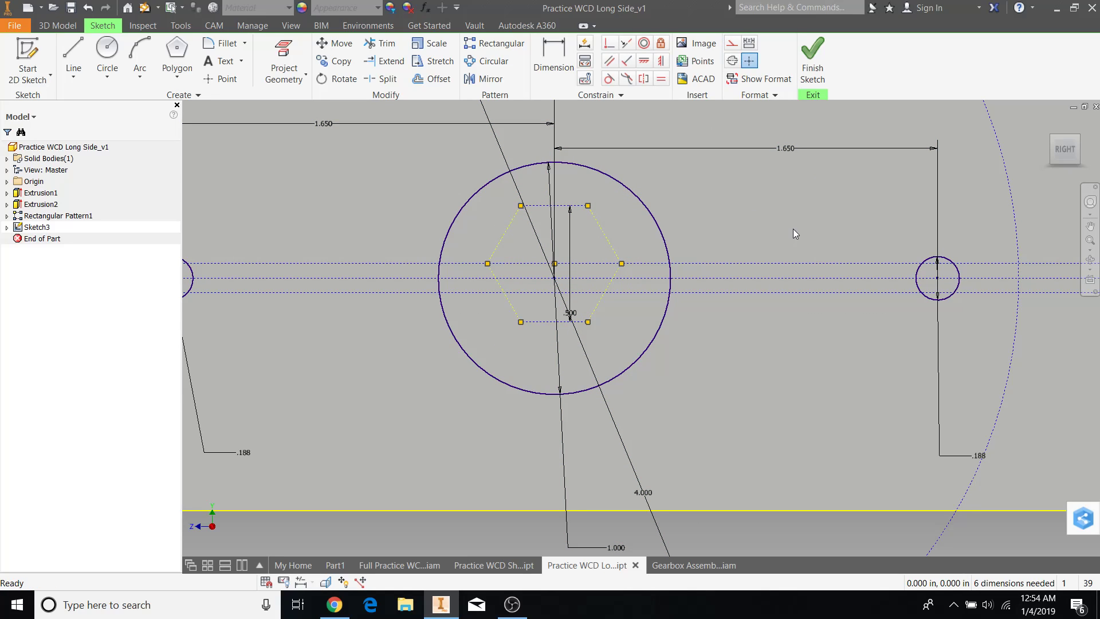
pyautogui.scroll(1, 793, 234)
pyautogui.click(813, 60)
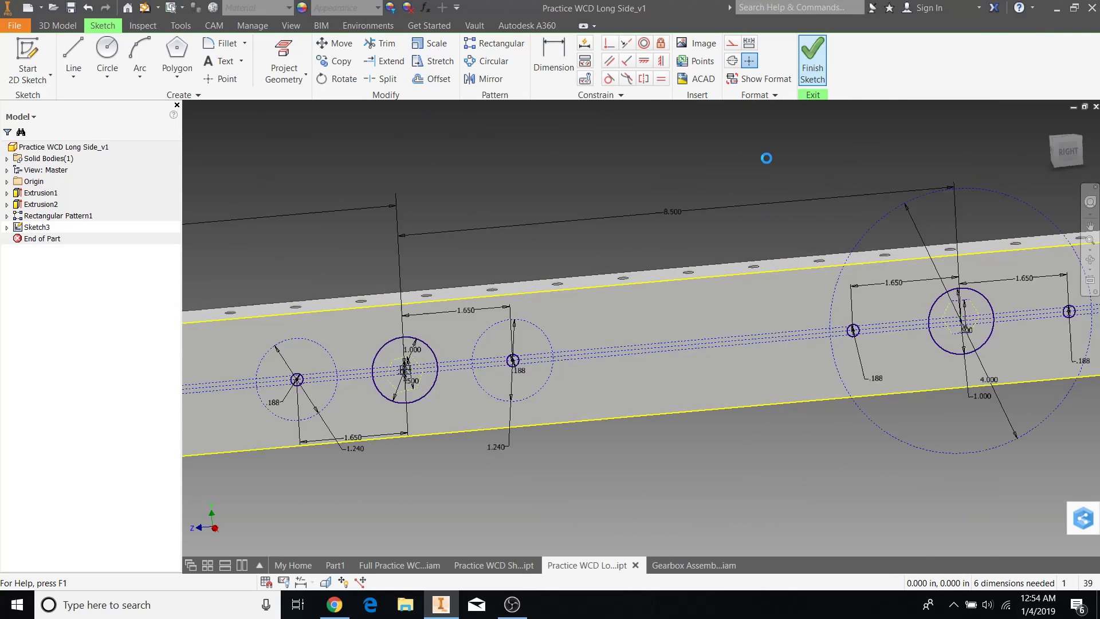
# Start an extrusion using the gearbox bearing circle and its two bolt hole circles as profiles.
pyautogui.press('e')
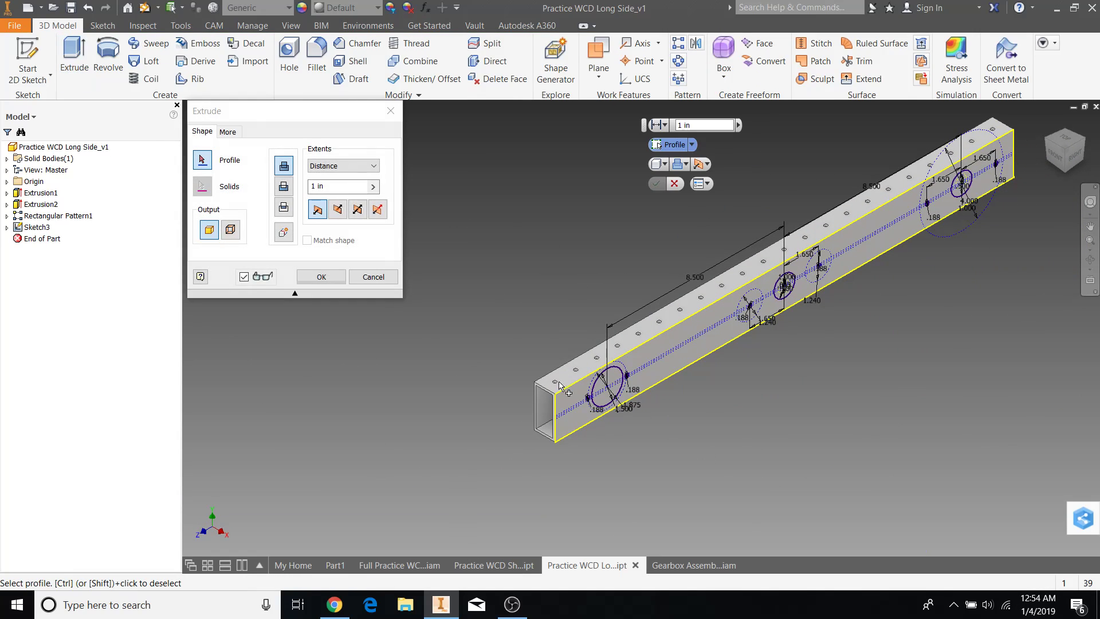
pyautogui.scroll(4, 588, 401)
pyautogui.click(919, 328)
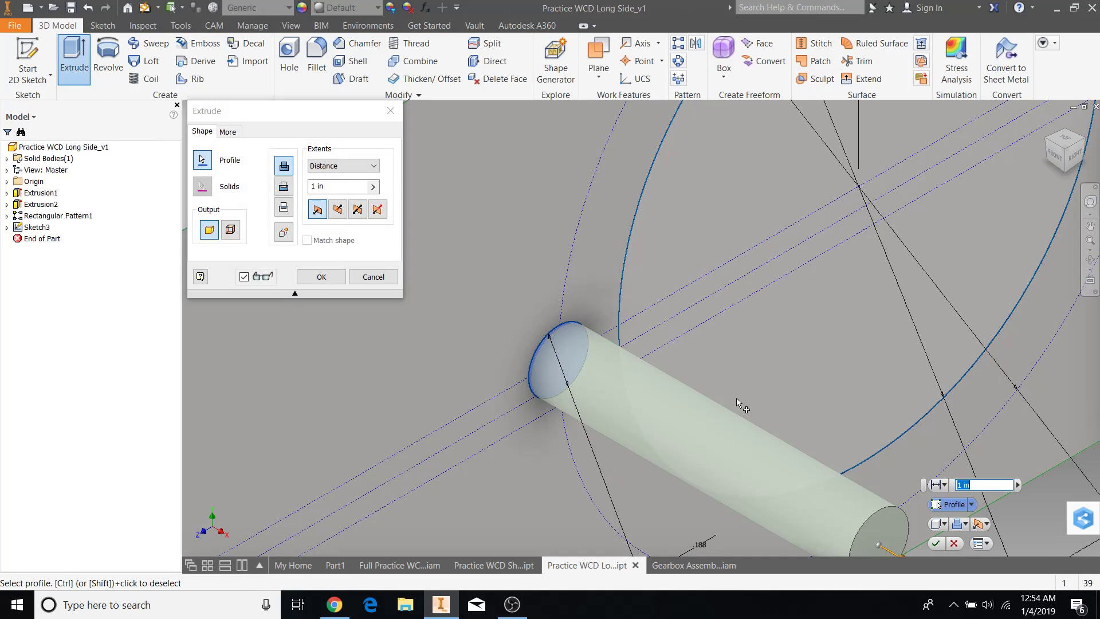
pyautogui.moveTo(830, 355); pyautogui.dragTo(550, 444, button='middle')
pyautogui.scroll(3, 553, 441)
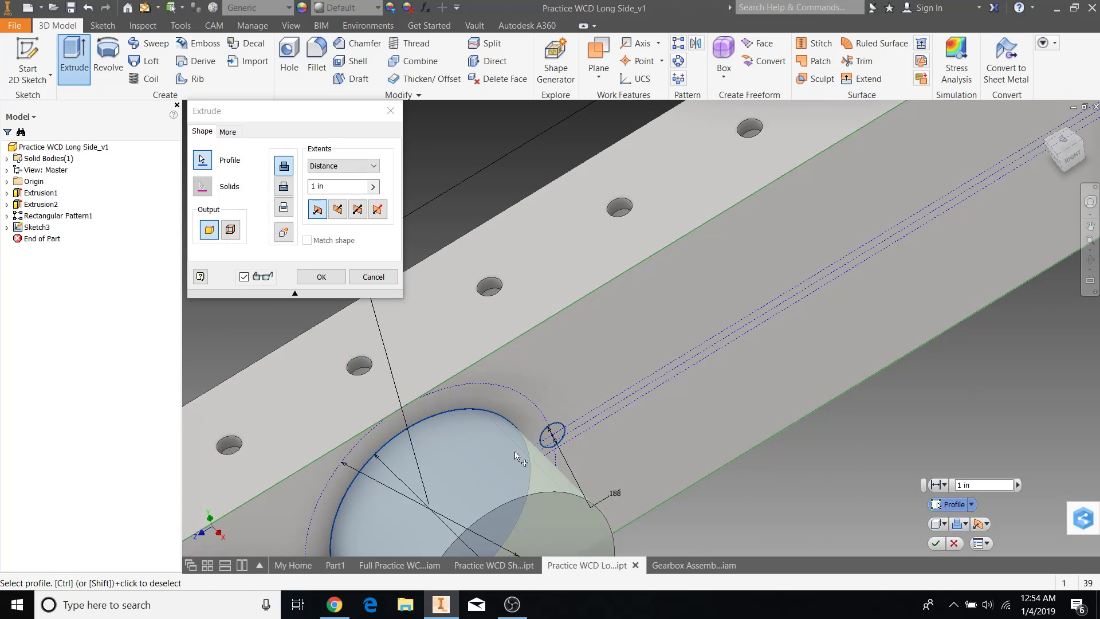
pyautogui.click(556, 441)
# Add the middle axle's 1 in circle and its two cam bolt hole circles to the extrusion profiles.
pyautogui.scroll(-4, 567, 436)
pyautogui.scroll(4, 679, 314)
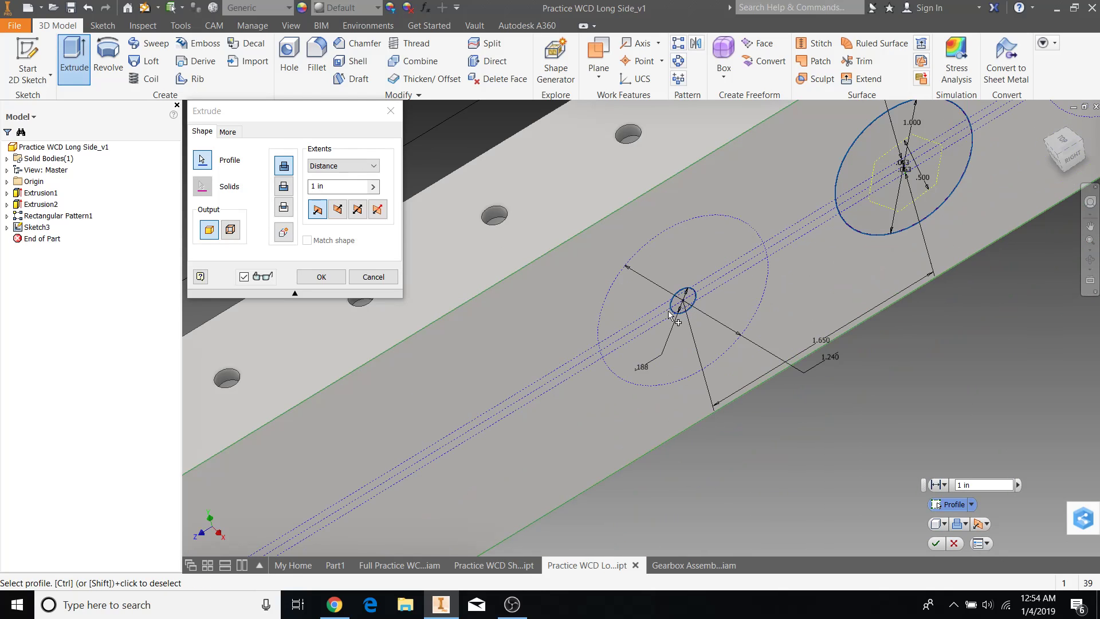
pyautogui.click(684, 302)
pyautogui.click(928, 201)
pyautogui.moveTo(872, 354); pyautogui.dragTo(584, 556, button='middle')
pyautogui.click(834, 237)
# Add the end axle's 1 in circle and its bolt hole circles, and cut all profiles 1 in into the tube.
pyautogui.scroll(-4, 744, 356)
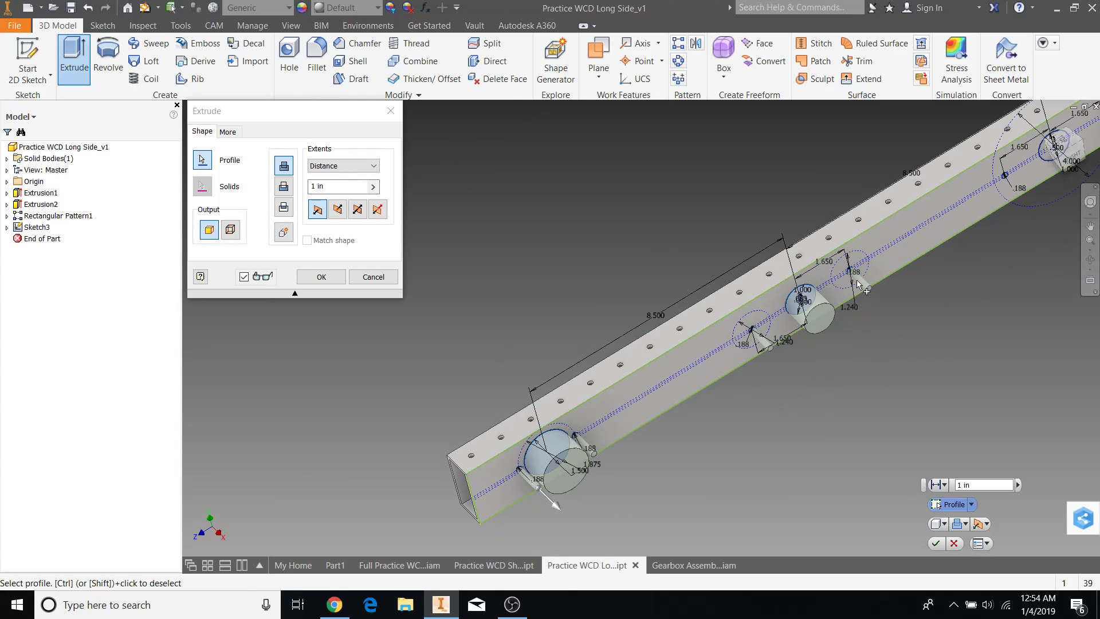
pyautogui.moveTo(795, 417); pyautogui.dragTo(703, 394, button='middle')
pyautogui.scroll(5, 739, 309)
pyautogui.click(738, 296)
pyautogui.scroll(-4, 938, 207)
pyautogui.scroll(2, 939, 216)
pyautogui.scroll(3, 940, 216)
pyautogui.click(337, 209)
pyautogui.click(283, 185)
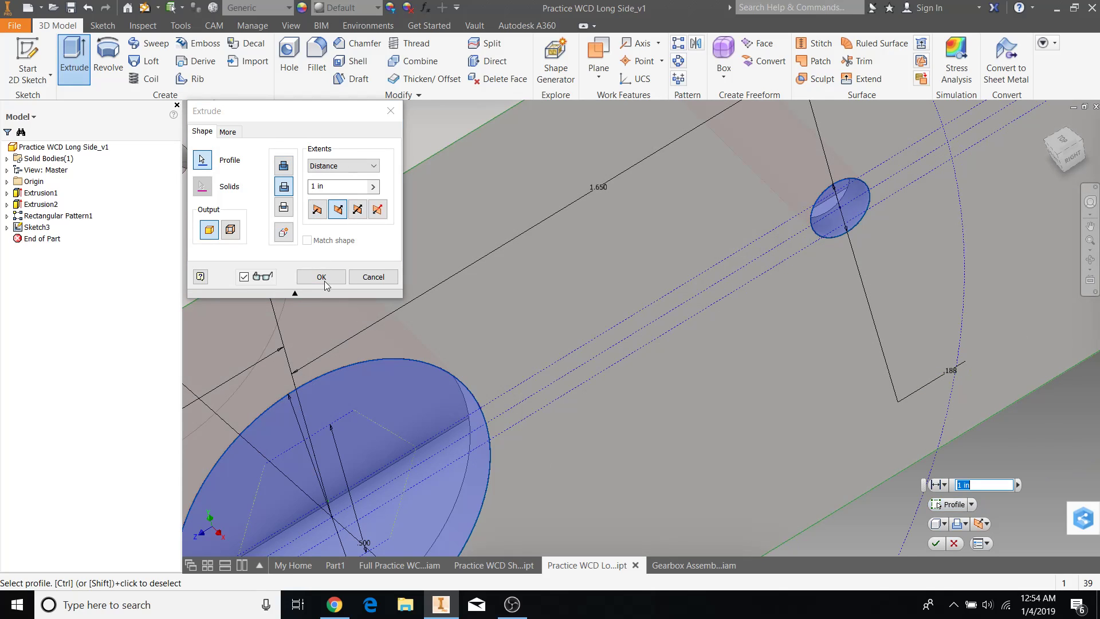
pyautogui.click(322, 277)
# Examine the cut gearbox bearing, axle and bolt holes along the tube from several angles.
pyautogui.scroll(-6, 552, 337)
pyautogui.press('F4')
pyautogui.moveTo(448, 435); pyautogui.dragTo(537, 358)
pyautogui.press('F2')
pyautogui.moveTo(537, 358); pyautogui.dragTo(621, 302, button='middle')
pyautogui.scroll(6, 420, 392)
pyautogui.scroll(3, 569, 355)
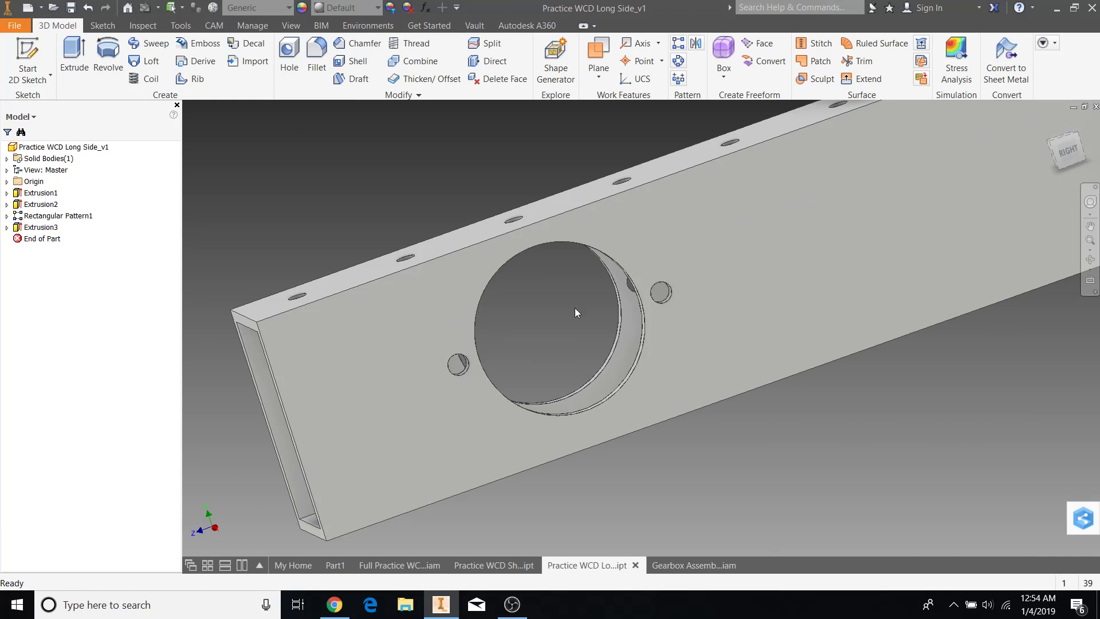
pyautogui.click(579, 247)
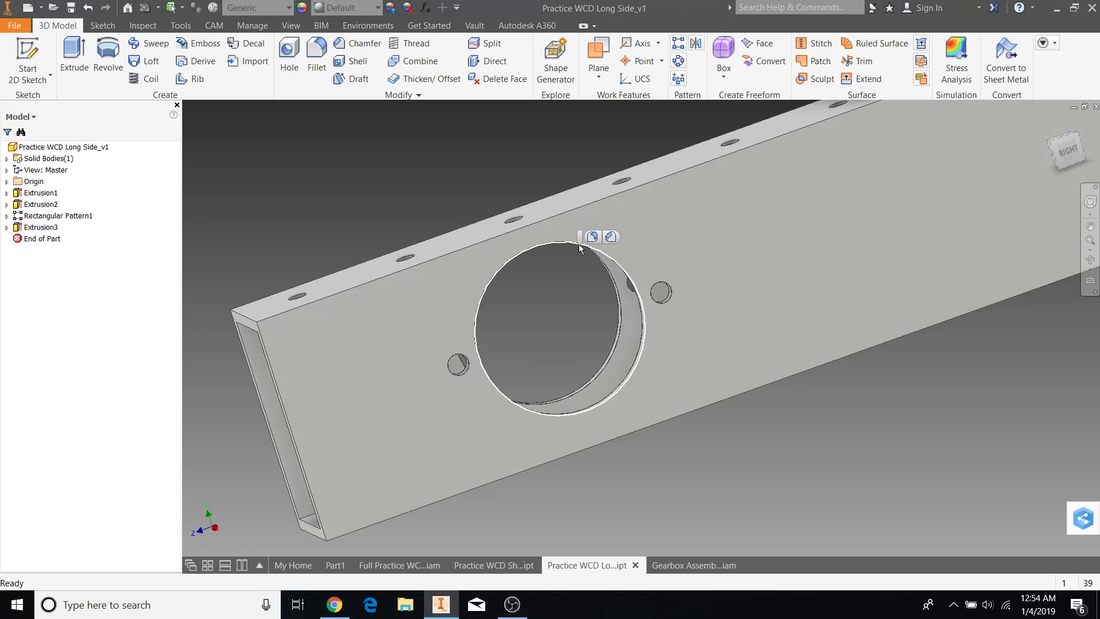
pyautogui.scroll(-5, 822, 286)
pyautogui.scroll(-2, 680, 292)
pyautogui.click(718, 284)
pyautogui.click(909, 216)
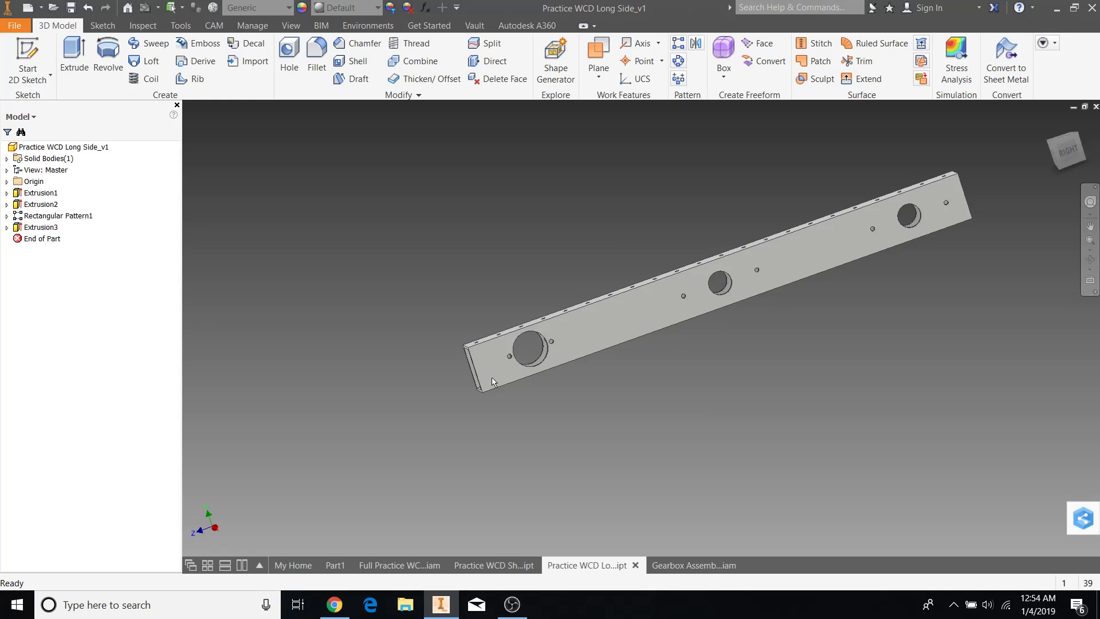
pyautogui.scroll(3, 498, 383)
pyautogui.scroll(-3, 817, 393)
pyautogui.moveTo(785, 401)
pyautogui.keyDown('shift'); pyautogui.mouseDown(button='middle')
pyautogui.moveTo(695, 400)
pyautogui.moveTo(766, 408)
pyautogui.mouseUp(button='middle'); pyautogui.keyUp('shift')
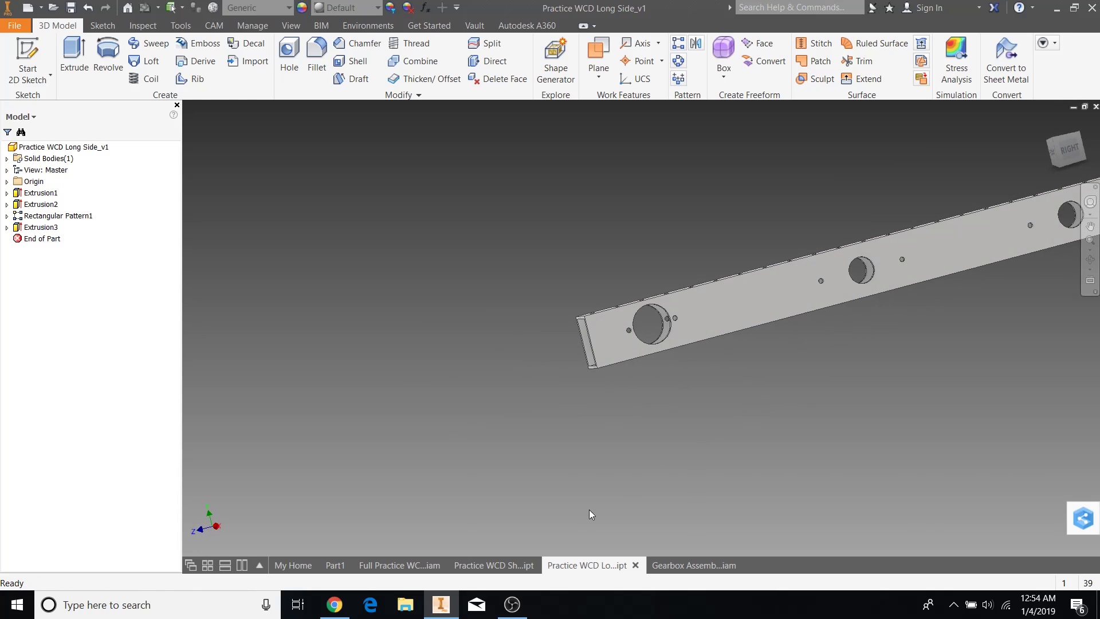
# Review how the long side tube carries the gearbox bearing and bearing blocks in the full WCD assembly, and open the gearbox assembly.
pyautogui.click(415, 566)
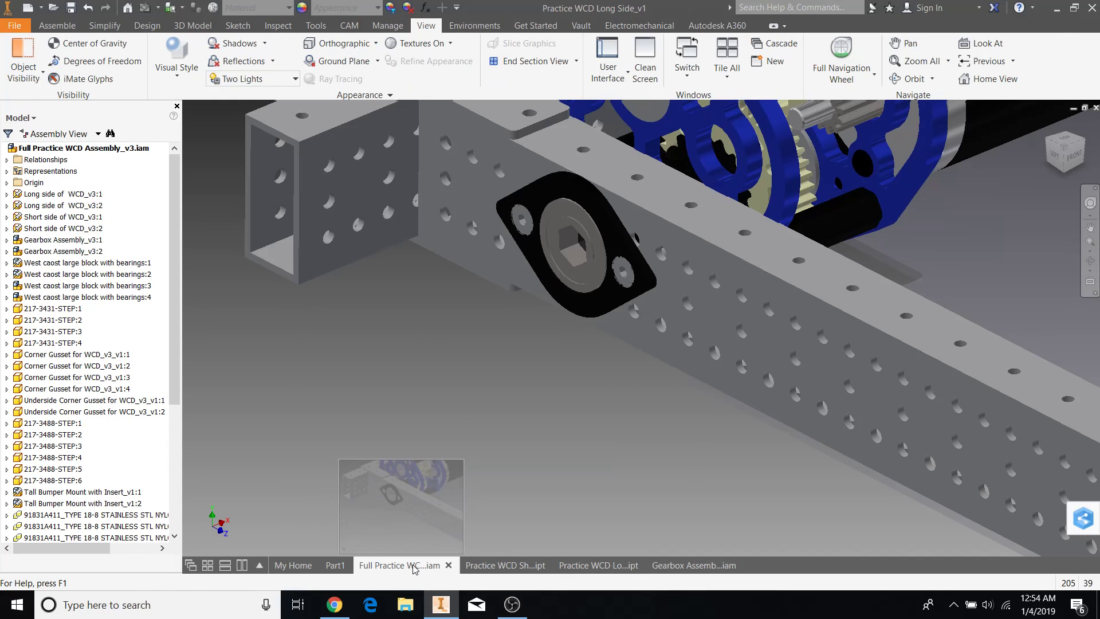
pyautogui.scroll(-5, 624, 426)
pyautogui.keyDown('shift'); pyautogui.moveTo(633, 444); pyautogui.dragTo(665, 283, button='middle'); pyautogui.keyUp('shift')
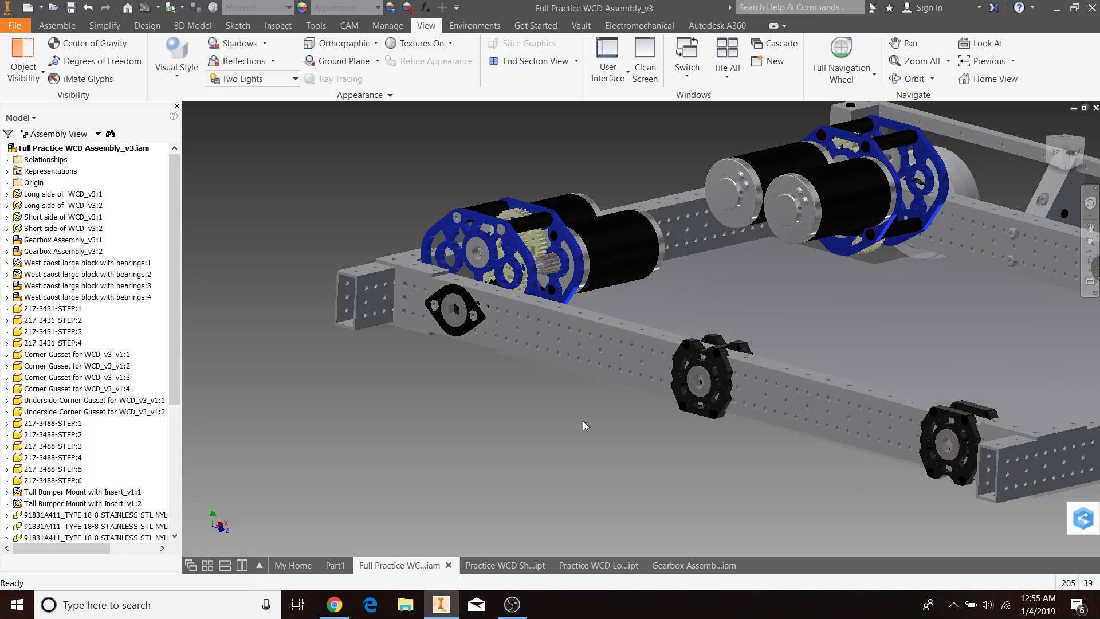
pyautogui.moveTo(675, 491); pyautogui.dragTo(590, 536, button='middle')
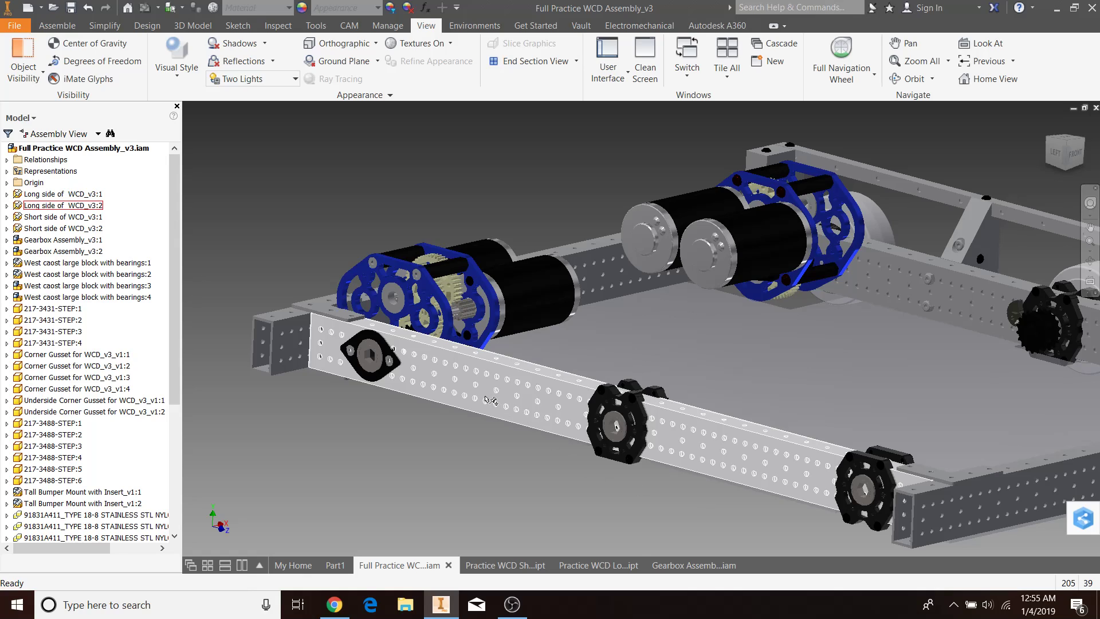
pyautogui.click(679, 565)
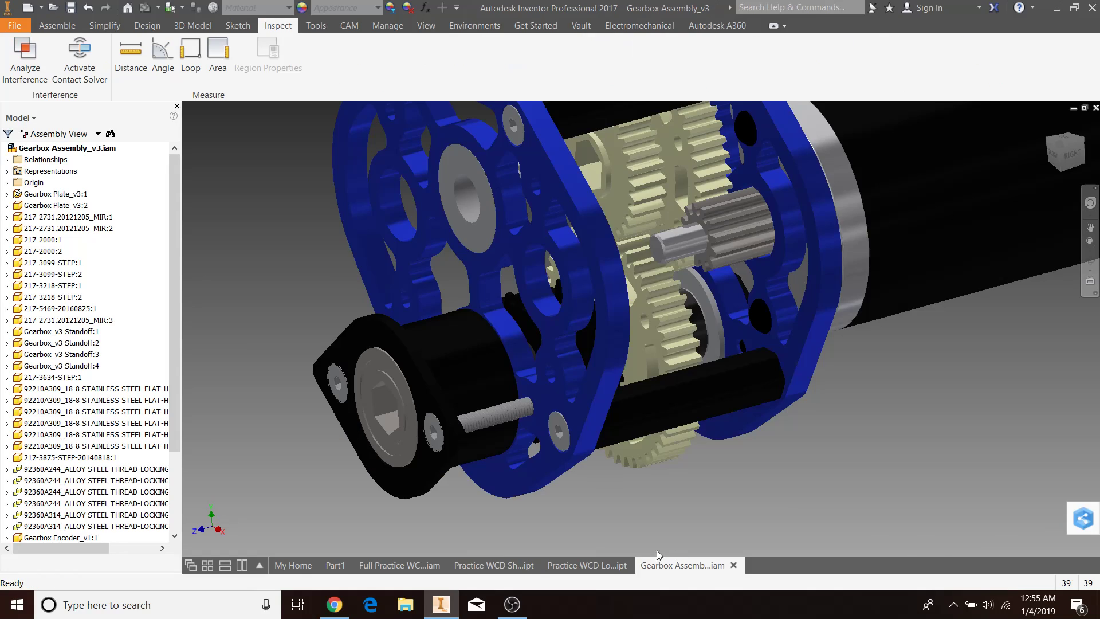
# Return to the long side part and inspect its hole layout in the right side view and at an angle.
pyautogui.click(602, 564)
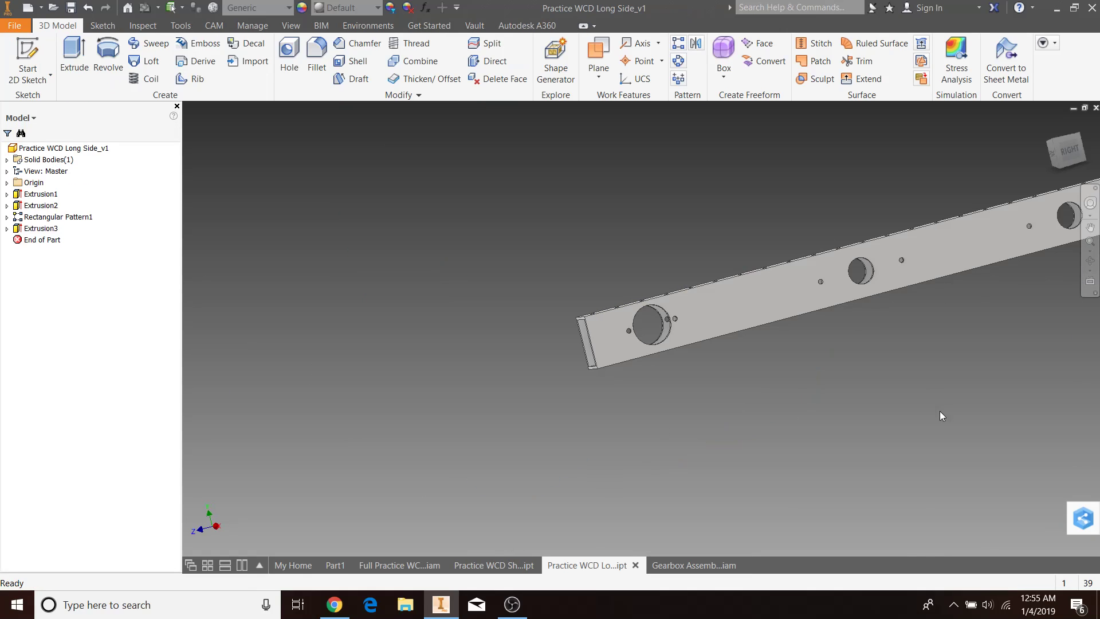
pyautogui.click(1071, 156)
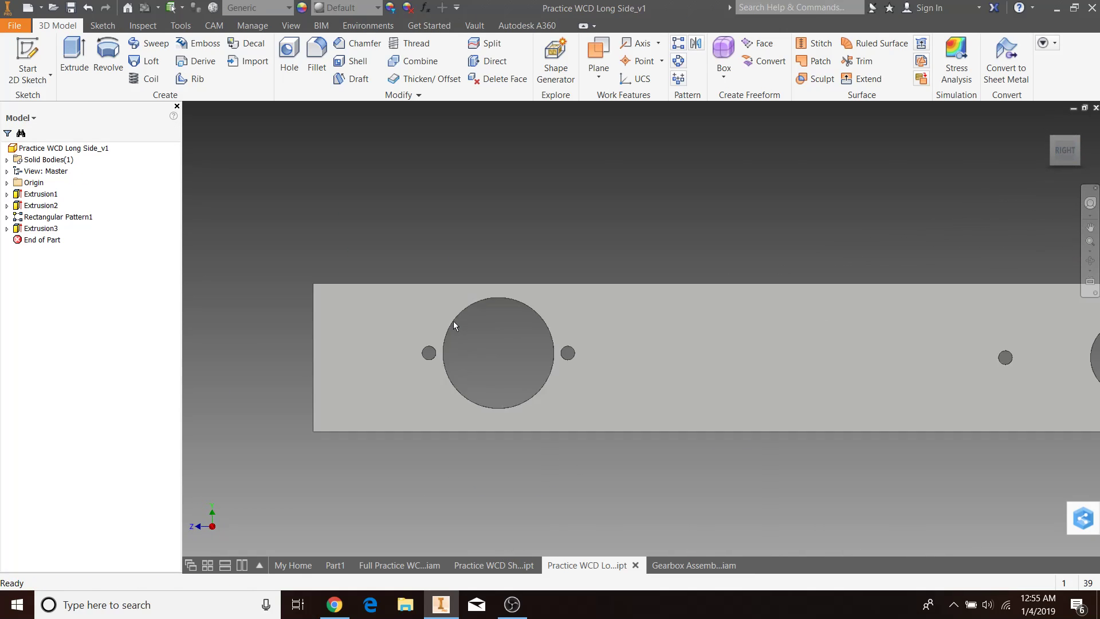
pyautogui.scroll(-3, 335, 307)
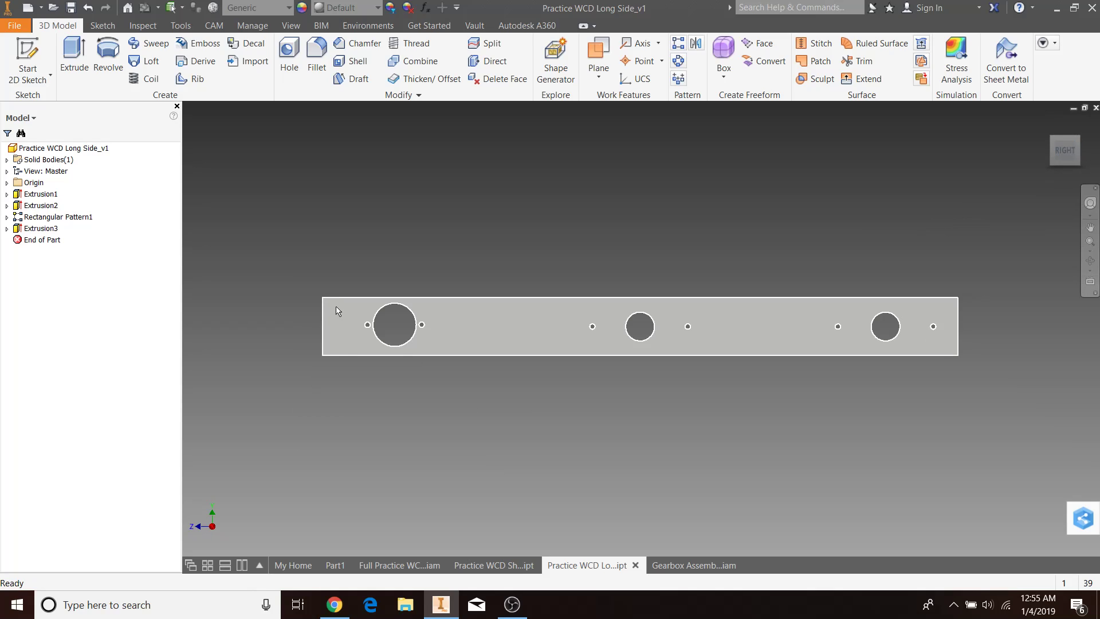
pyautogui.moveTo(356, 507); pyautogui.dragTo(397, 512, button='middle')
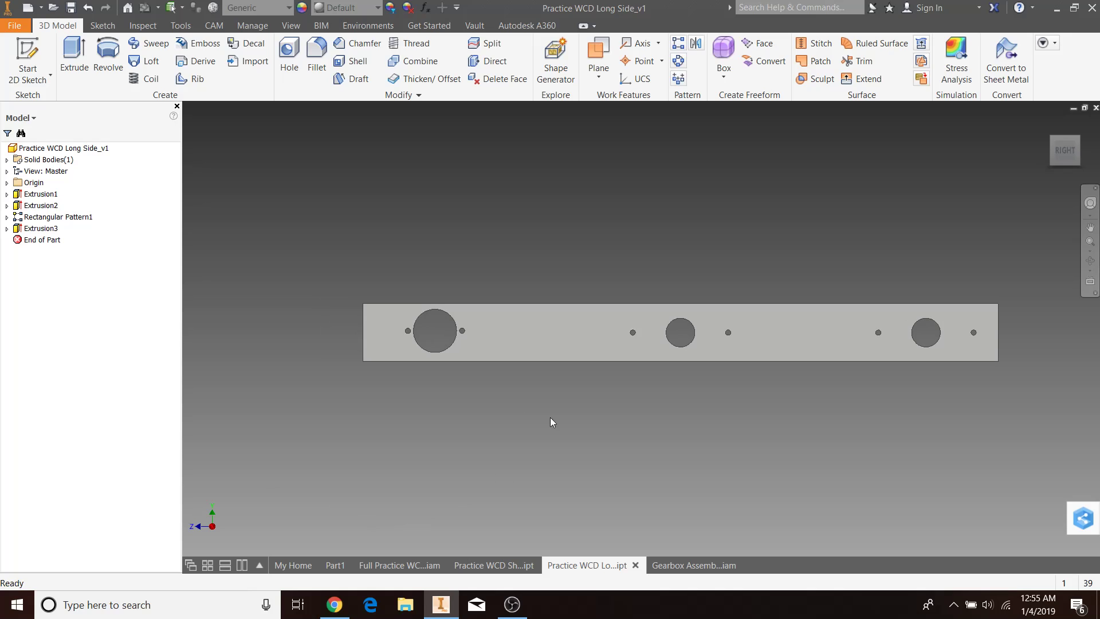
pyautogui.click(1074, 156)
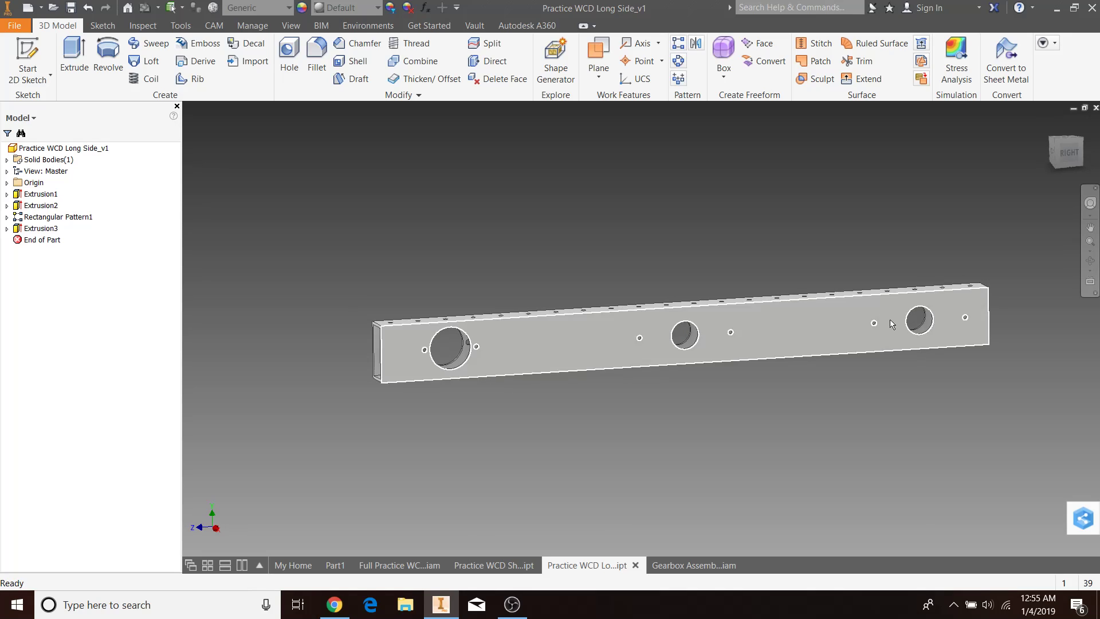
pyautogui.scroll(5, 429, 341)
pyautogui.scroll(-5, 590, 349)
pyautogui.moveTo(597, 365); pyautogui.dragTo(343, 418, button='middle')
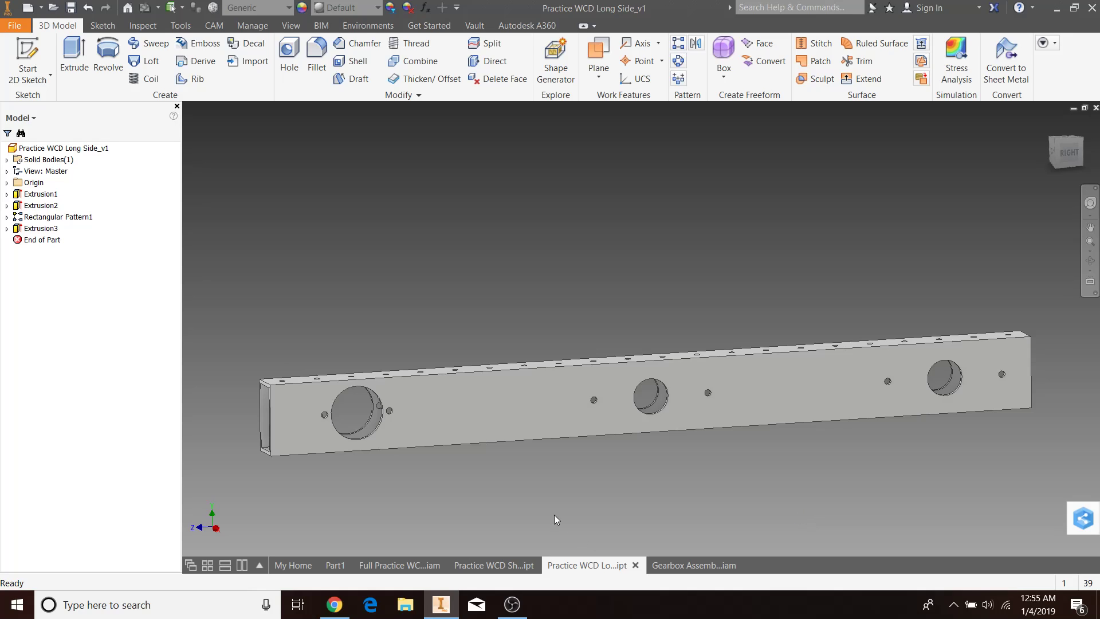
pyautogui.keyDown('shift'); pyautogui.moveTo(645, 393); pyautogui.dragTo(920, 397, button='middle'); pyautogui.keyUp('shift')
pyautogui.moveTo(753, 419); pyautogui.dragTo(770, 378, button='middle')
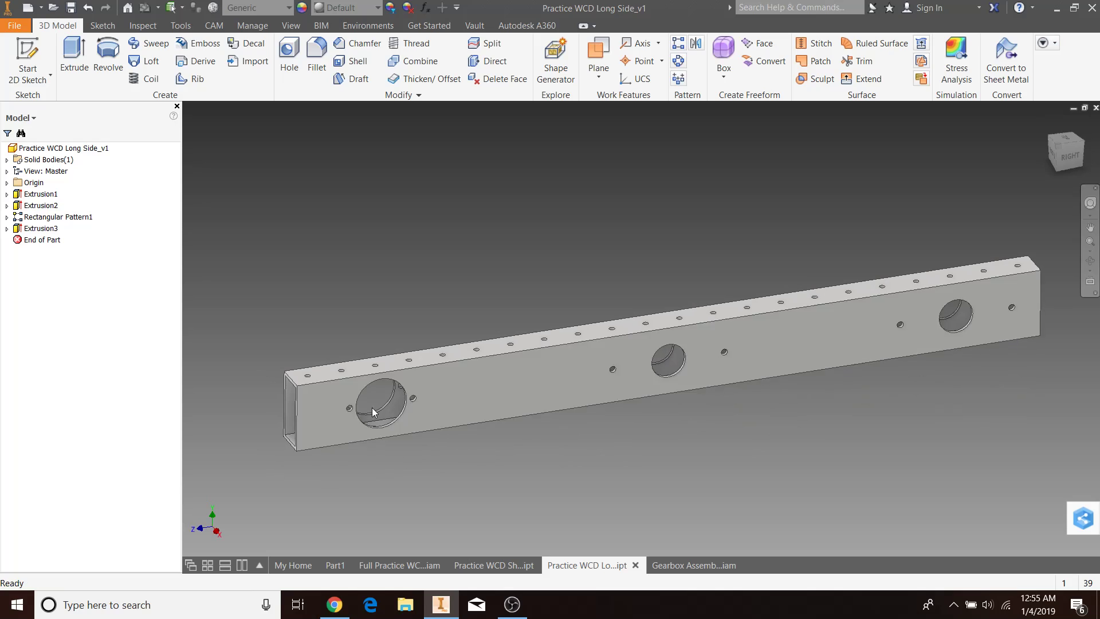
# Apply a blue appearance with RGB values 41, 66, 255 to the whole long side part.
pyautogui.click(60, 148)
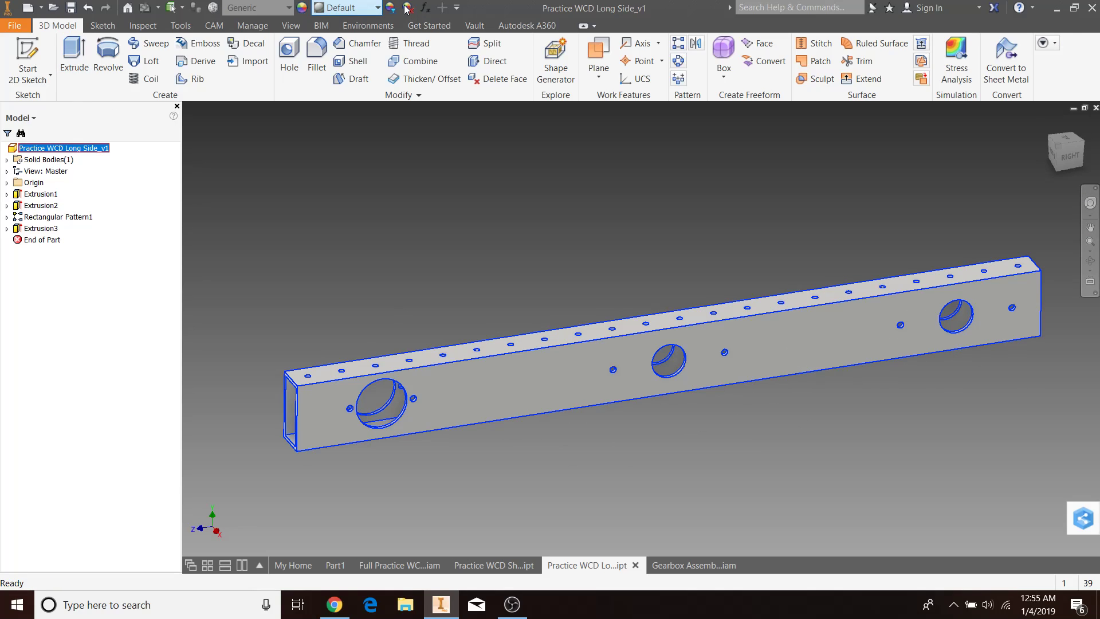
pyautogui.click(338, 9)
pyautogui.click(346, 6)
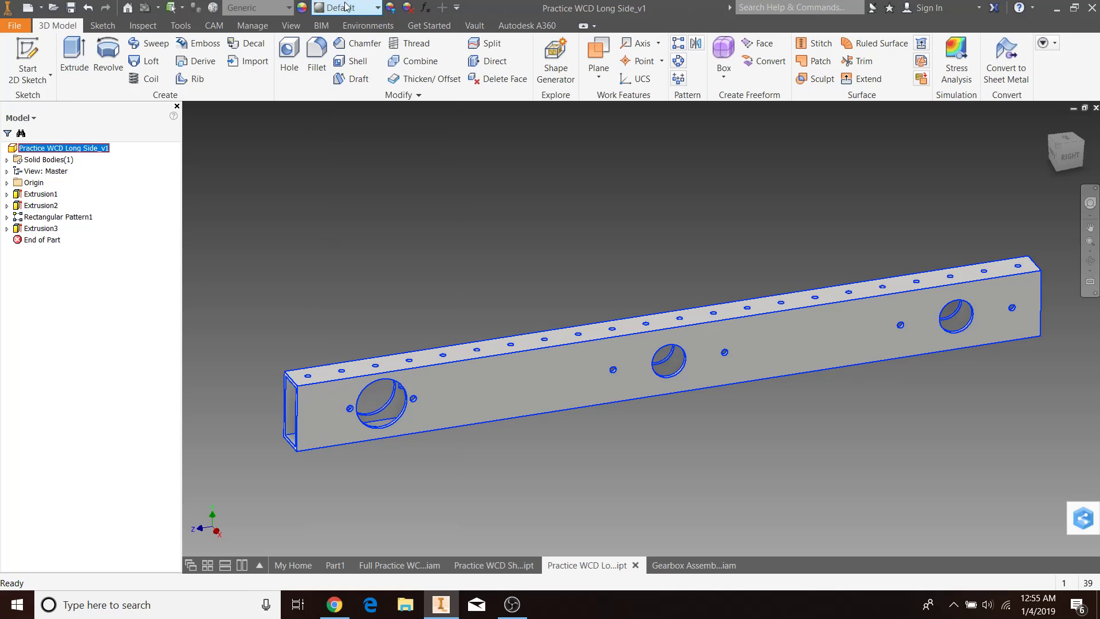
pyautogui.click(390, 8)
pyautogui.click(755, 145)
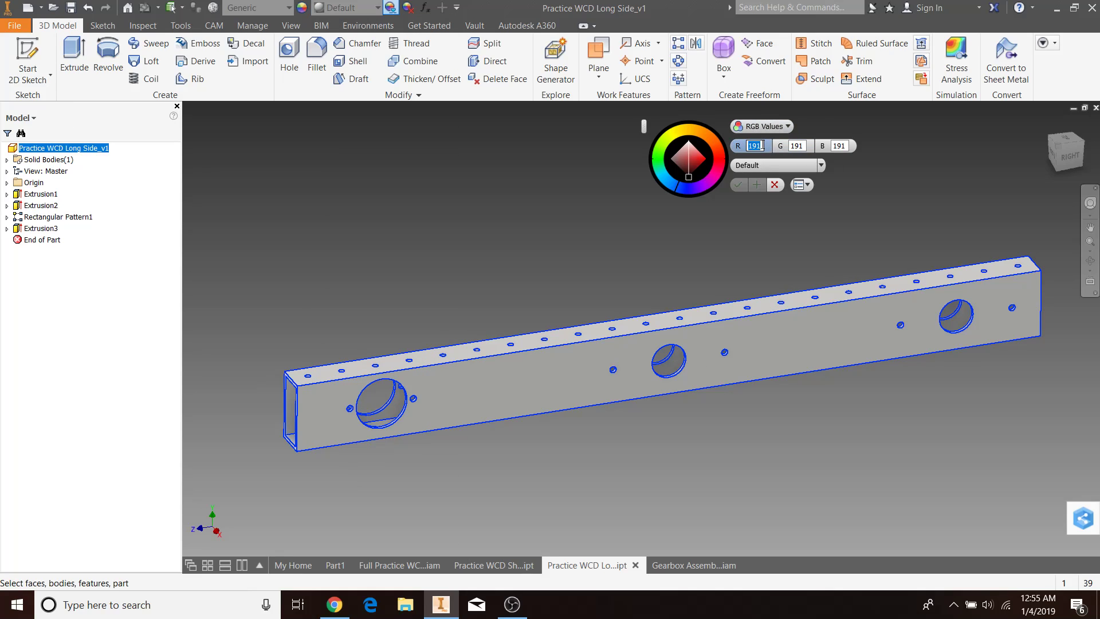
pyautogui.write('41')
pyautogui.press('Tab')
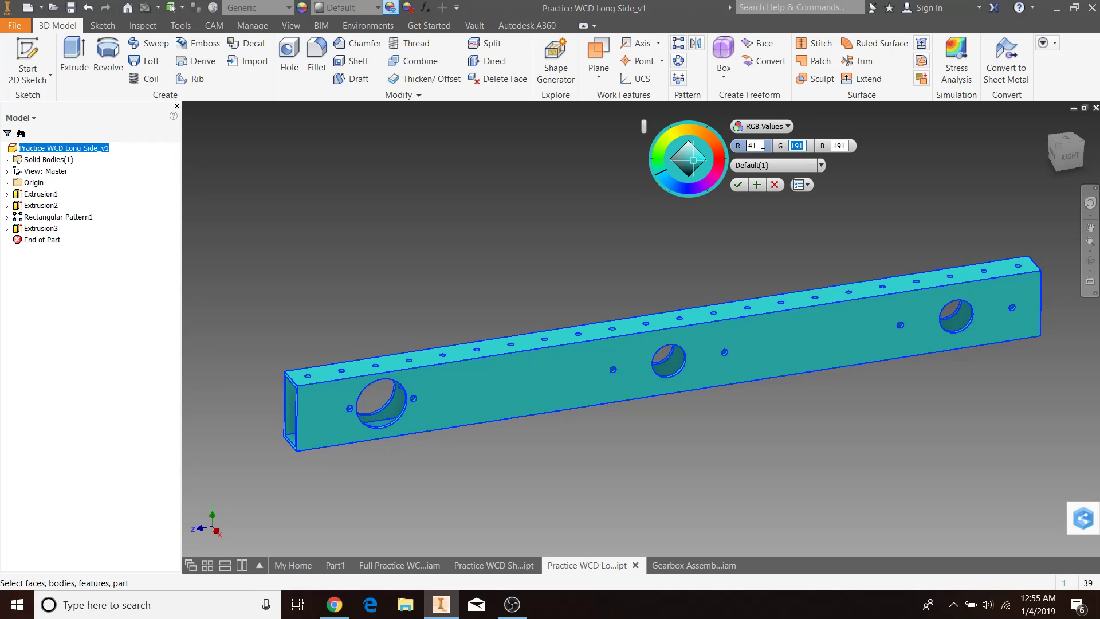
pyautogui.write('66')
pyautogui.write('25')
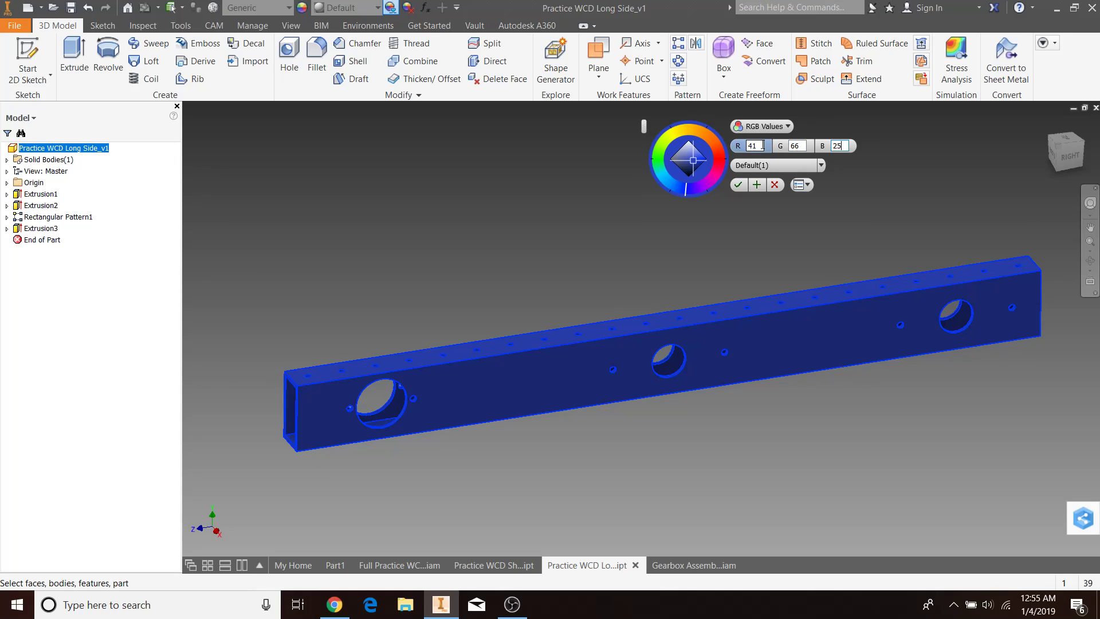
pyautogui.write('5')
pyautogui.click(738, 185)
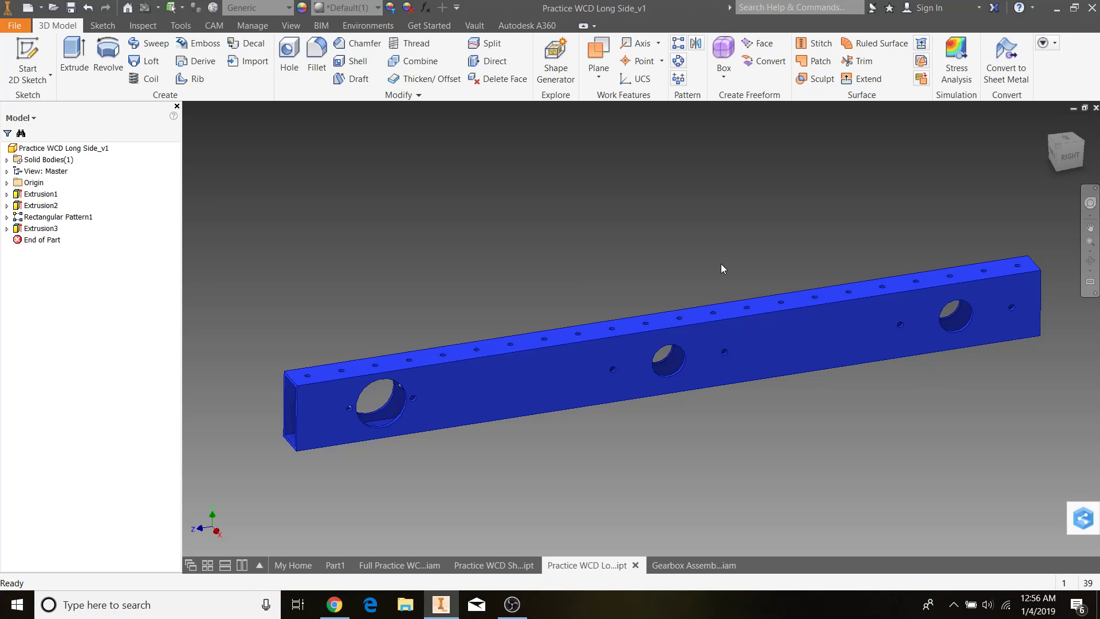
# Examine the corner gusset, long side tube and West Coast bearing blocks in the full WCD assembly.
pyautogui.click(399, 565)
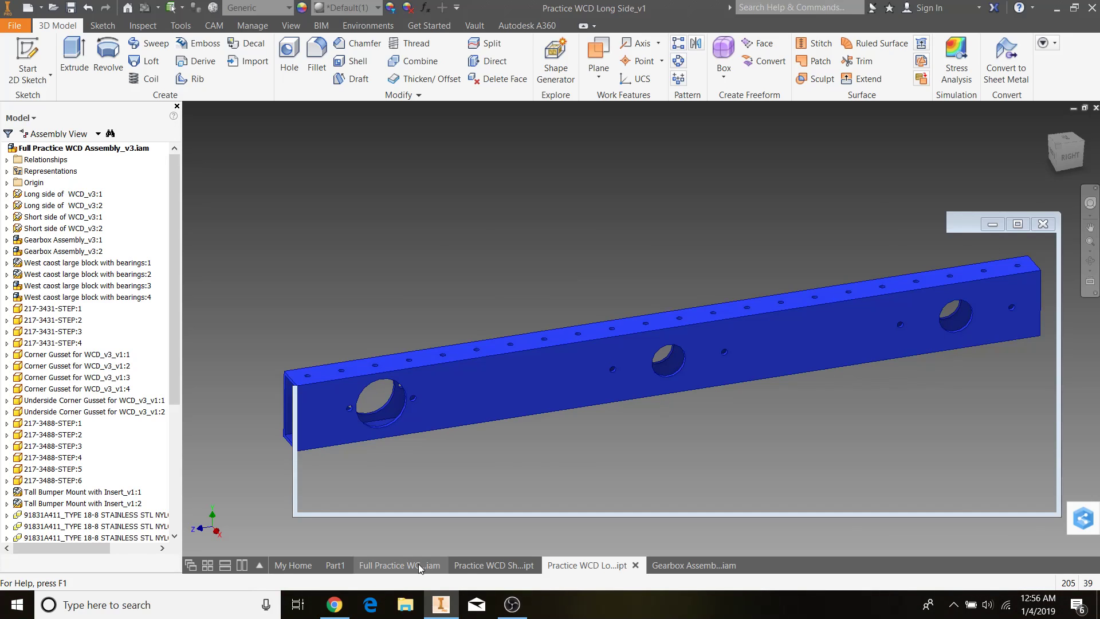
pyautogui.scroll(-5, 602, 377)
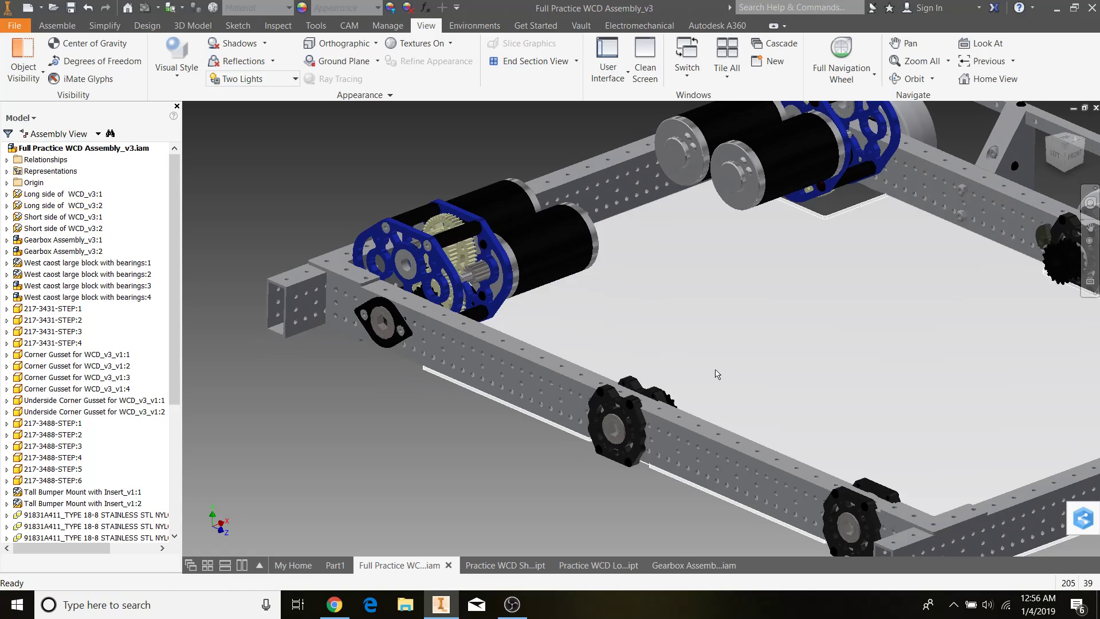
pyautogui.scroll(3, 644, 356)
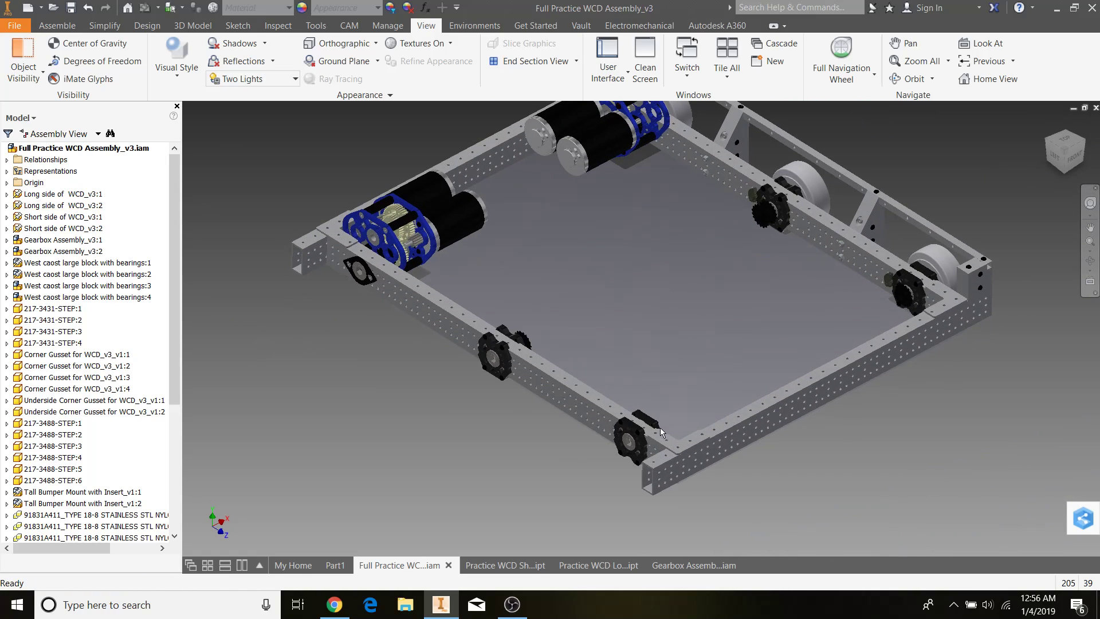
pyautogui.click(737, 441)
pyautogui.click(692, 444)
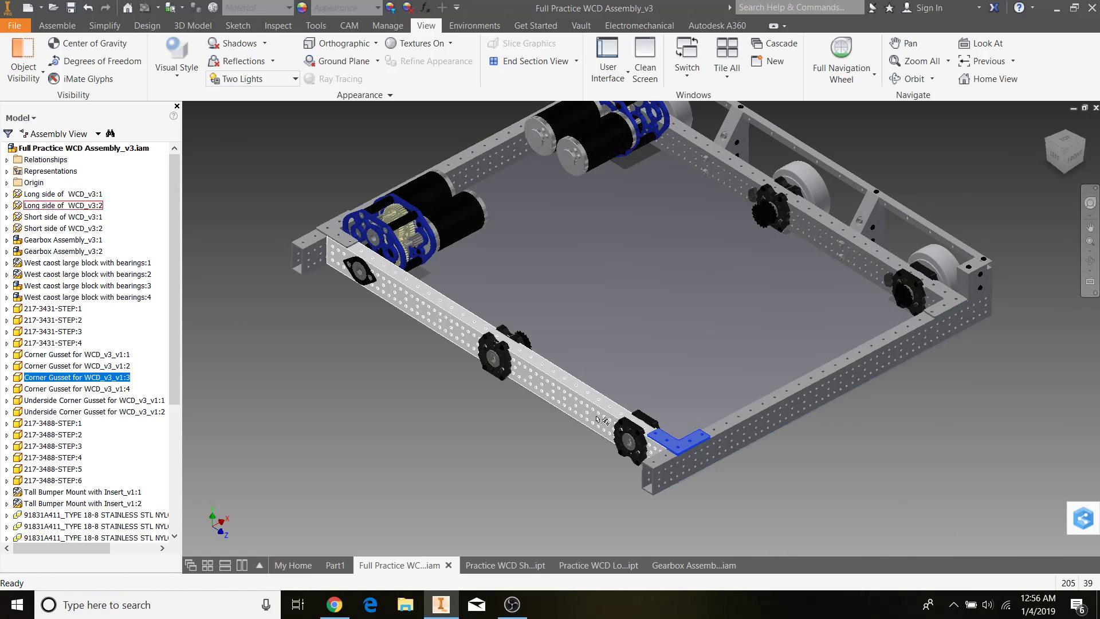
pyautogui.click(600, 422)
pyautogui.click(583, 457)
pyautogui.moveTo(623, 484); pyautogui.dragTo(553, 525, button='middle')
pyautogui.click(594, 359)
pyautogui.click(310, 531)
pyautogui.moveTo(311, 517)
pyautogui.keyDown('shift'); pyautogui.mouseDown(button='middle')
pyautogui.moveTo(337, 415)
pyautogui.moveTo(319, 515)
pyautogui.mouseUp(button='middle'); pyautogui.keyUp('shift')
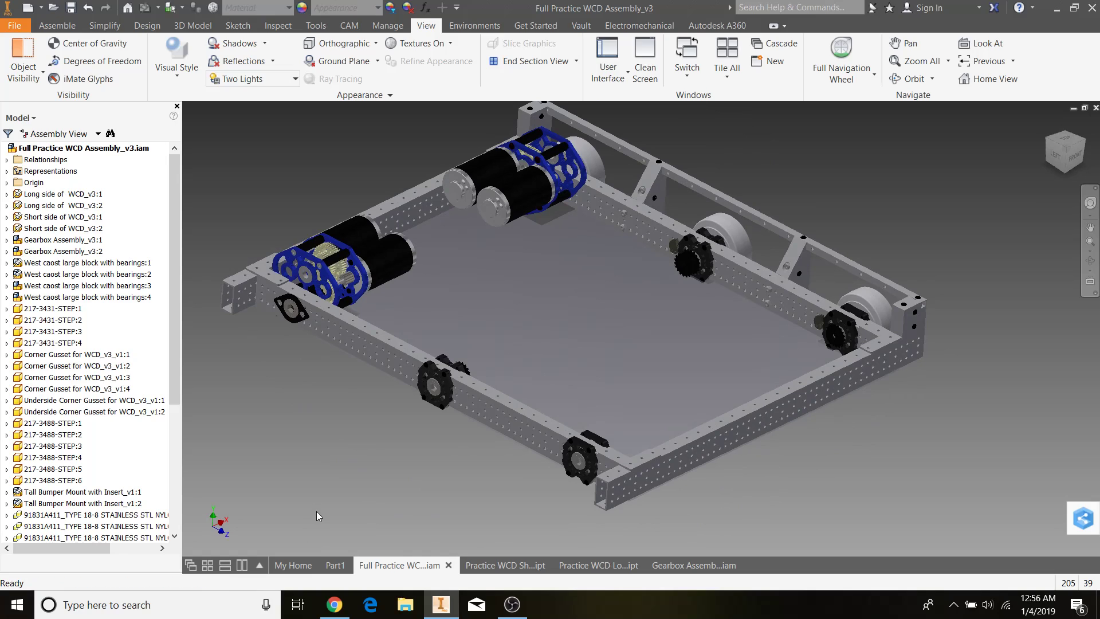
pyautogui.scroll(5, 516, 424)
pyautogui.click(690, 378)
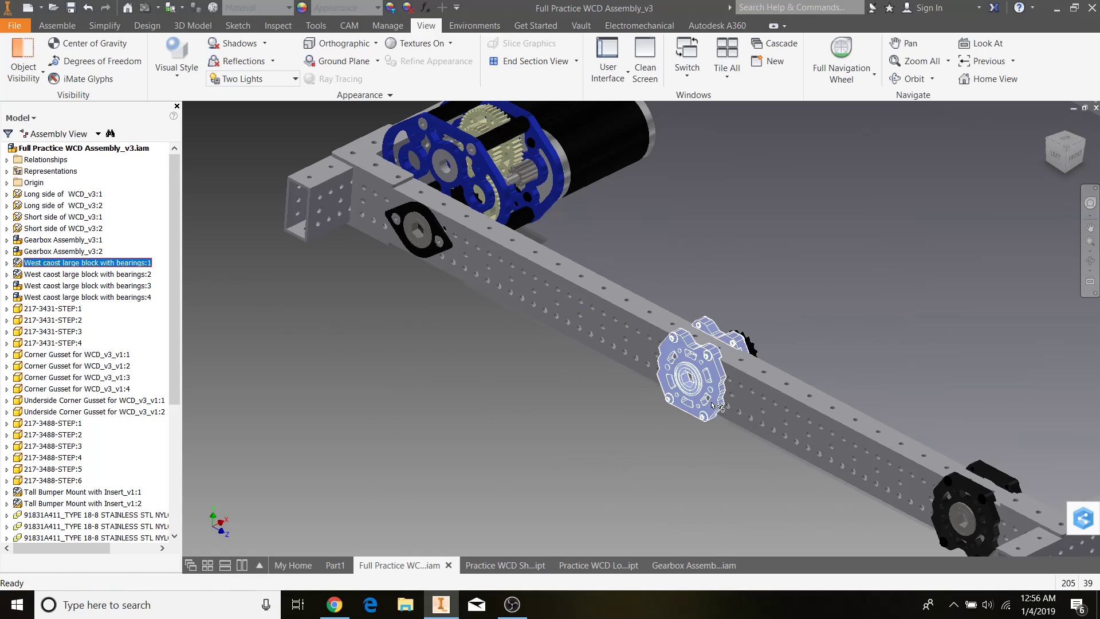
pyautogui.click(976, 506)
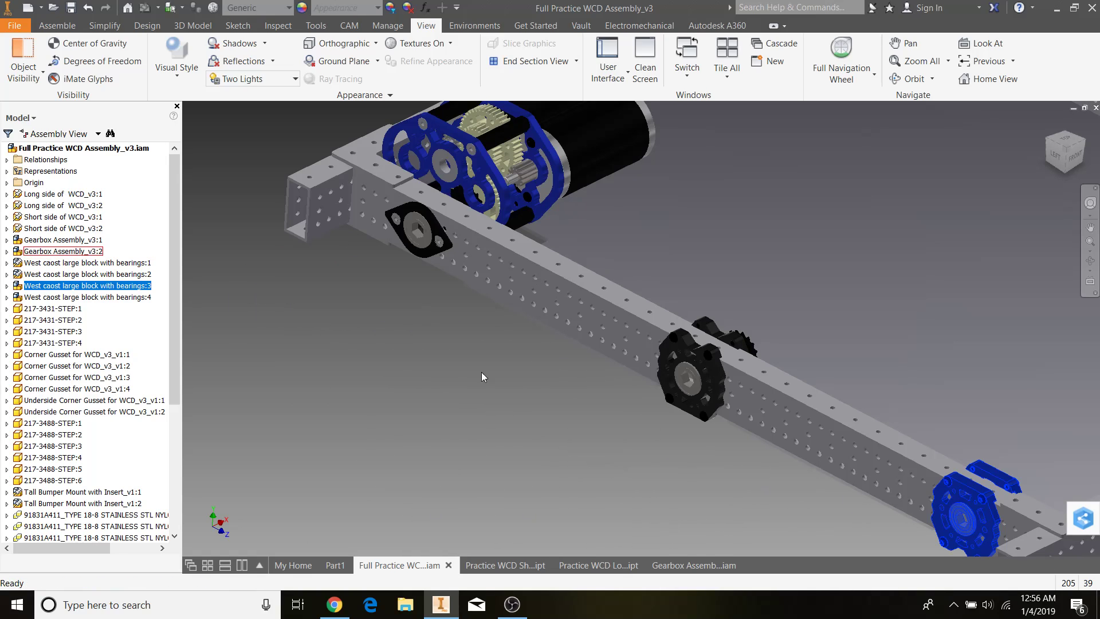
pyautogui.click(467, 401)
pyautogui.press('Home')
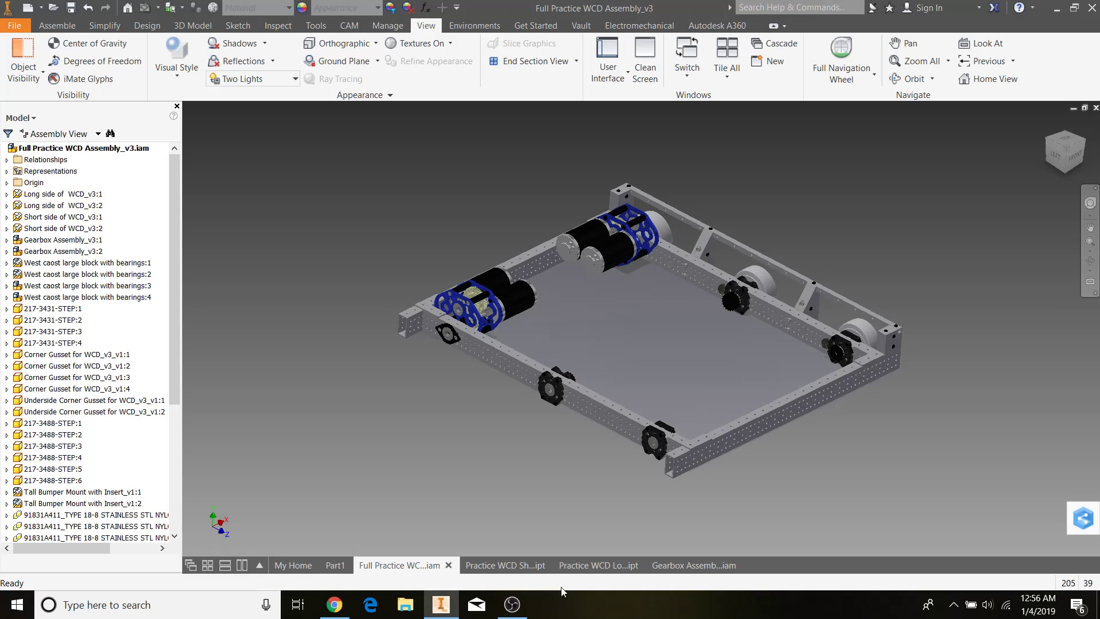
# Return to the long side part and view the finished tube from an isometric angle.
pyautogui.click(695, 566)
pyautogui.click(591, 565)
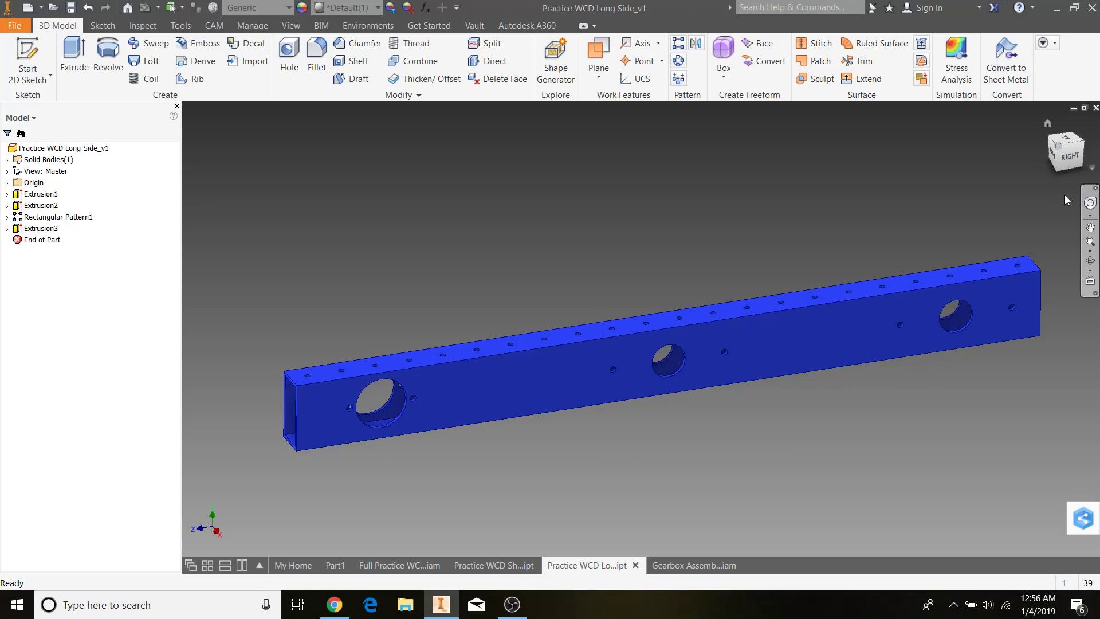
pyautogui.click(1093, 148)
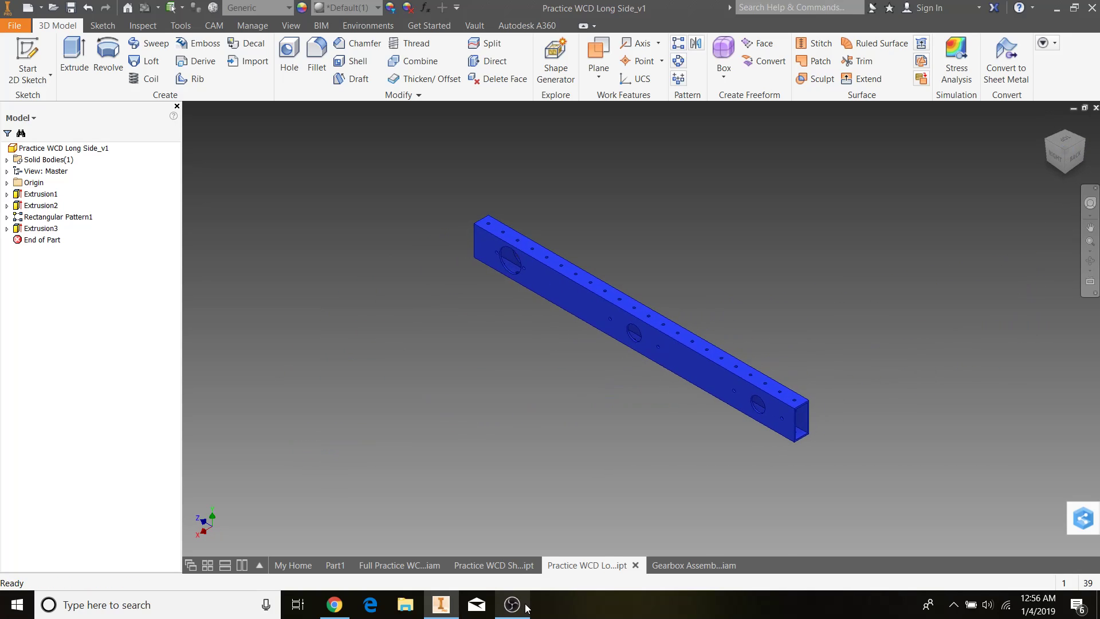